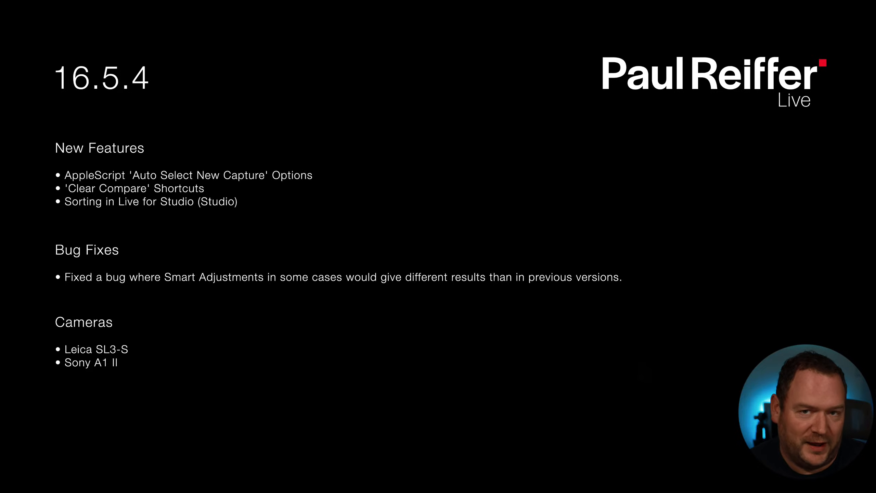
key("Right")
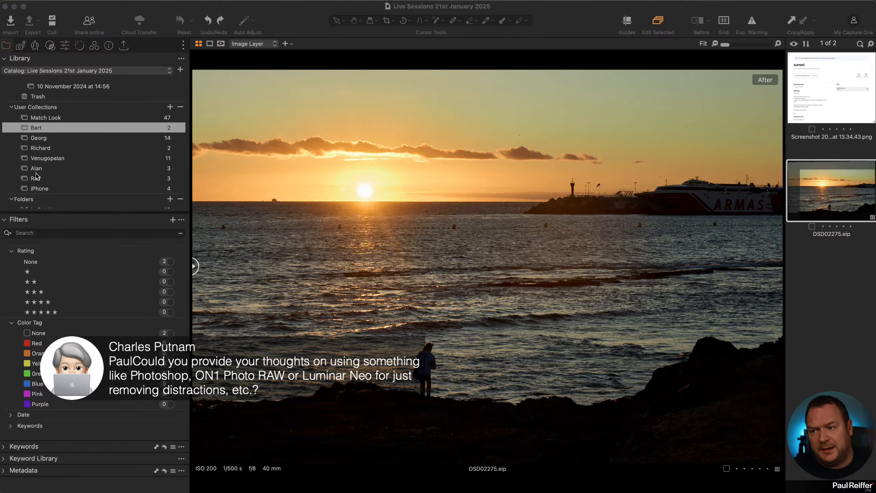
- Move the sixth user collection up the list so it sits directly below the selected collection
left_click_drag(36, 173, 67, 133)
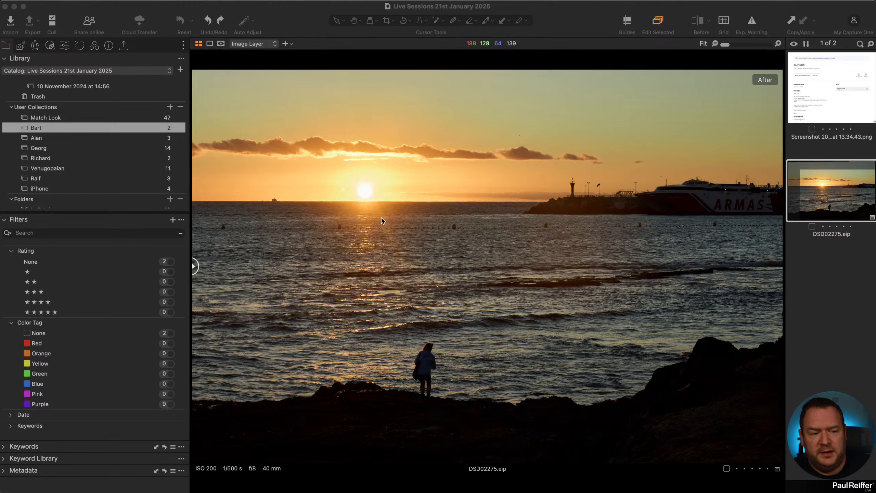
- Compare the sunset photo before and after its edits in split view, moving the divider to reveal most of the edited version
left_click(541, 257)
key("y")
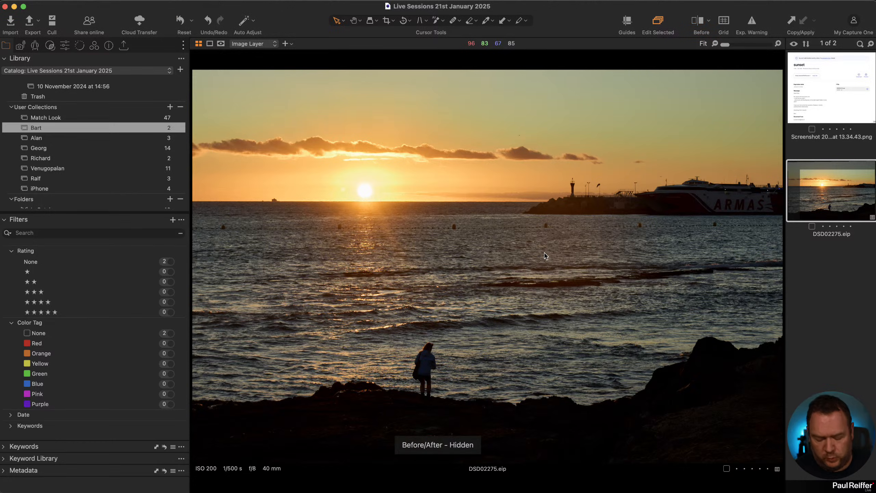
key("y")
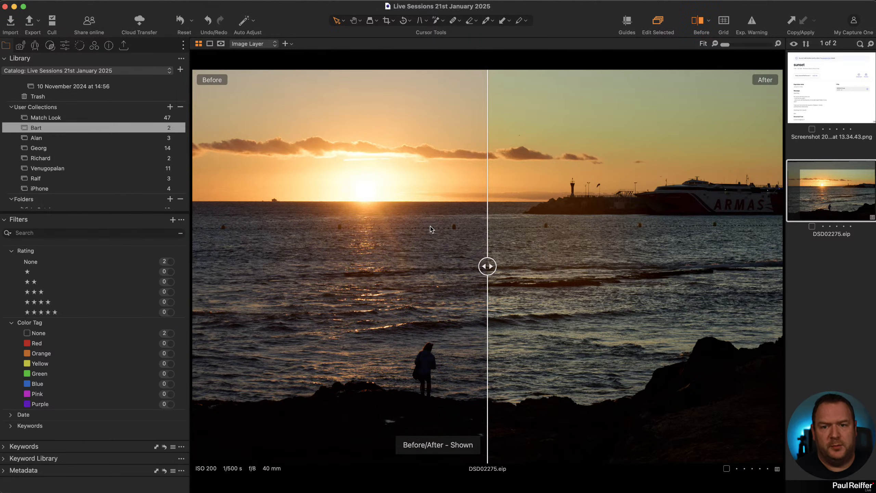
left_click(709, 21)
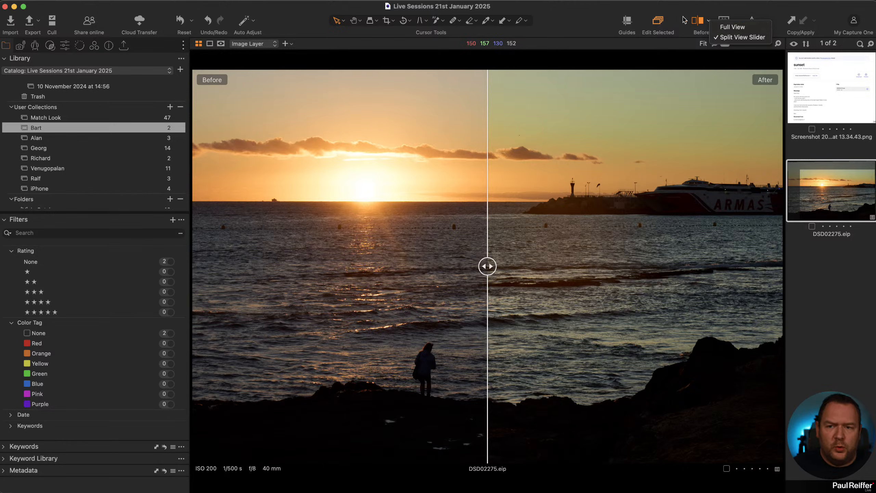
left_click(588, 14)
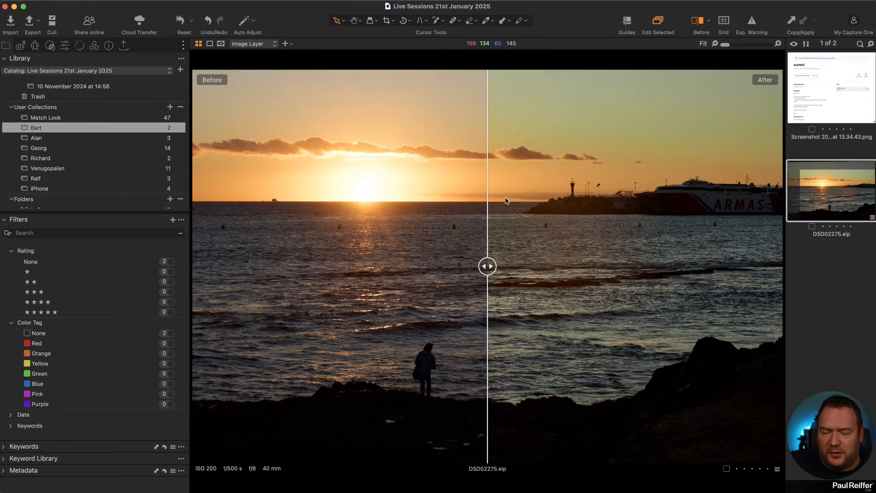
left_click_drag(491, 261, 274, 260)
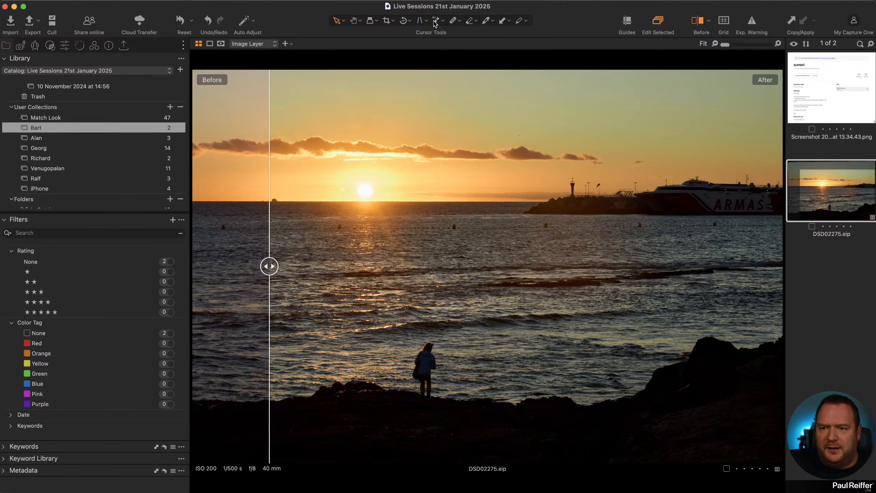
- Select the water reflection layer and preview the AI Select mask over the sea
left_click(65, 46)
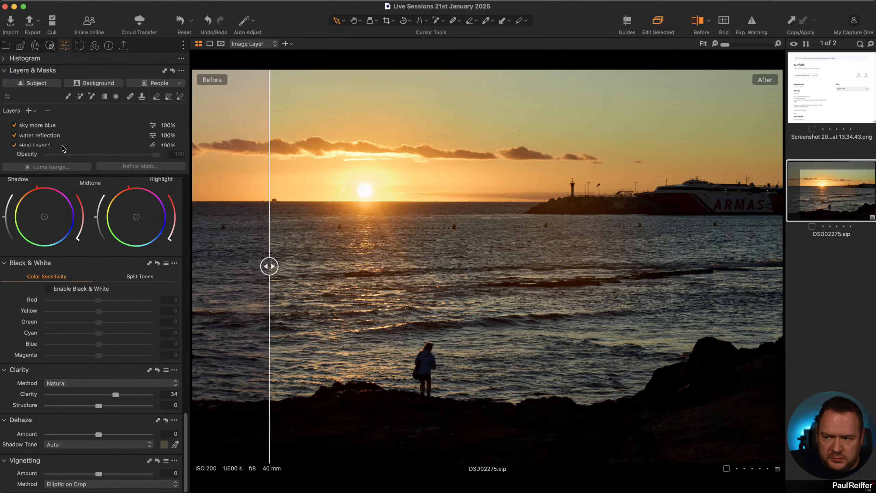
left_click(91, 96)
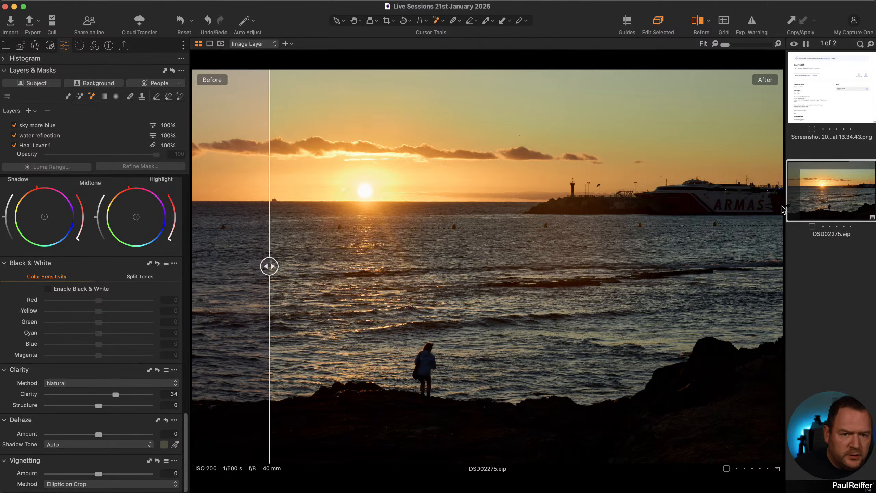
left_click(808, 296)
left_click(818, 208)
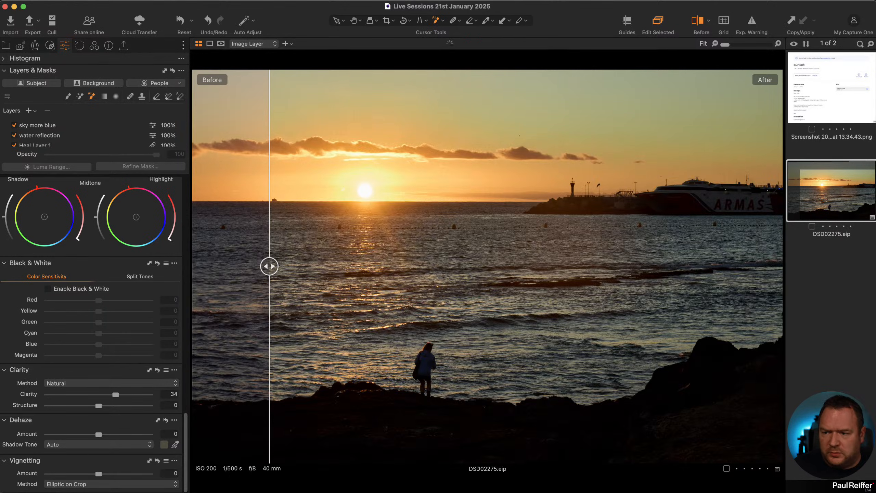
left_click(45, 136)
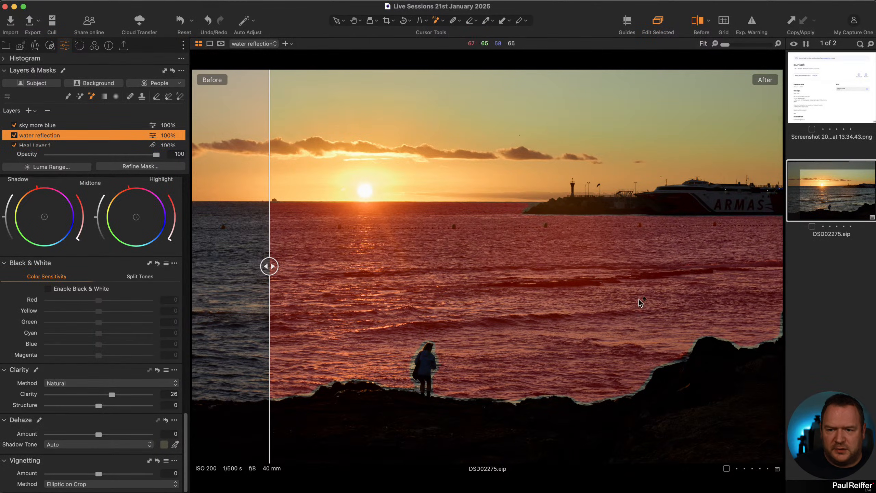
key("v")
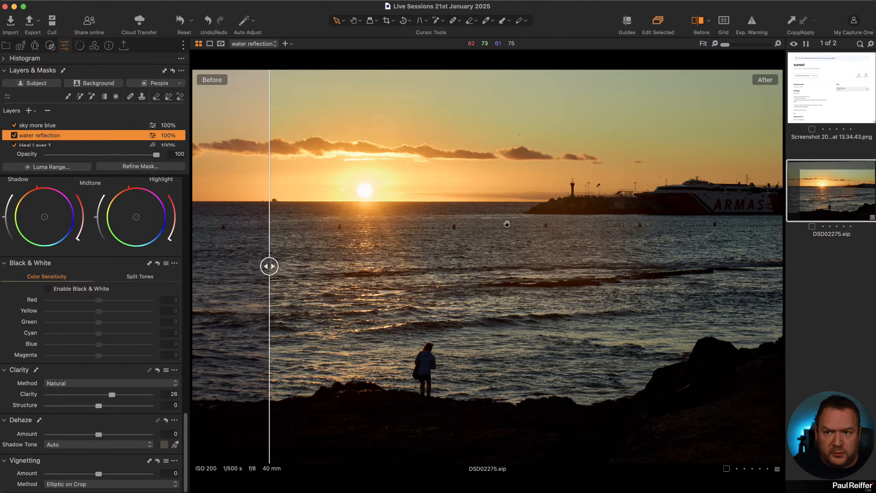
- Preview the AI Select masks on the sky and on the harbour structure beside the ferry without applying them
key("h")
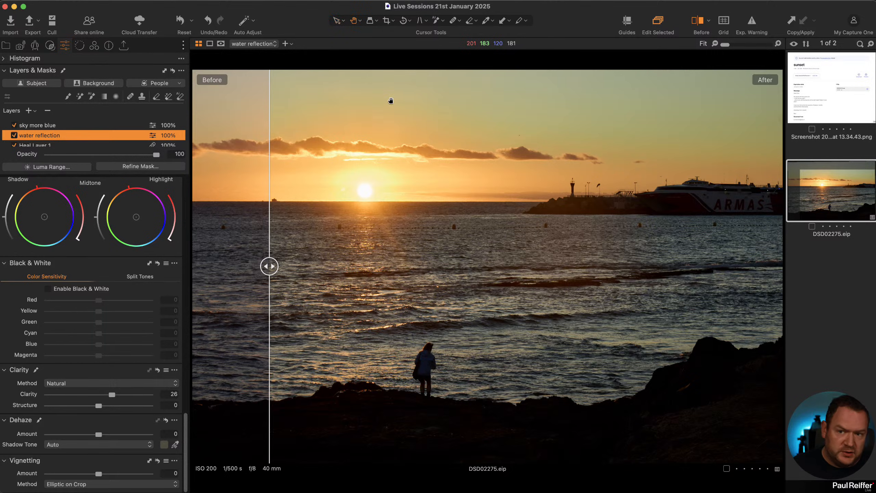
left_click(337, 20)
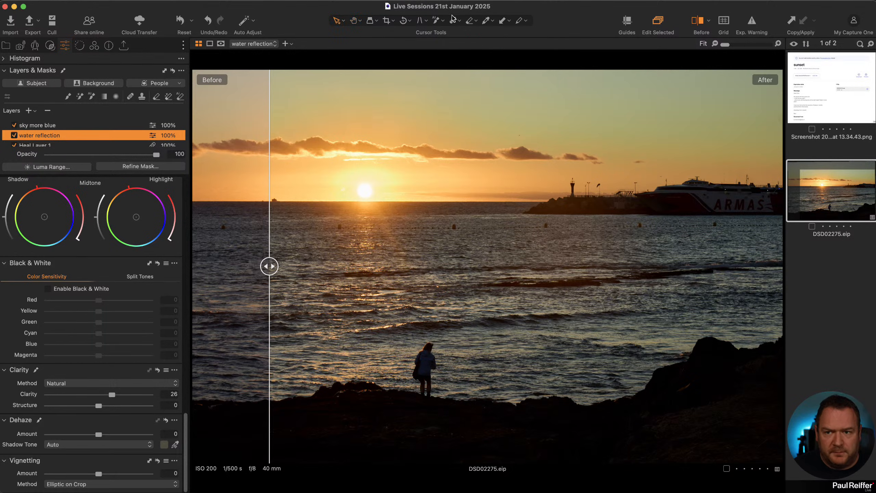
left_click(436, 20)
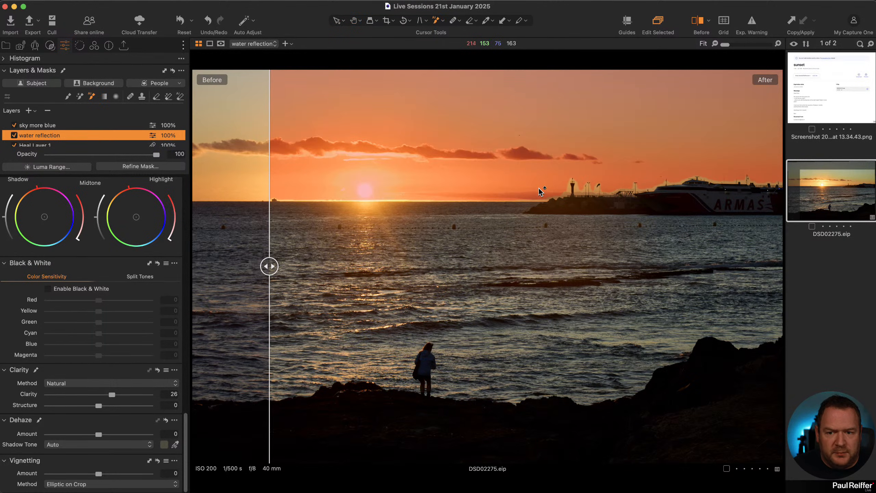
key("z")
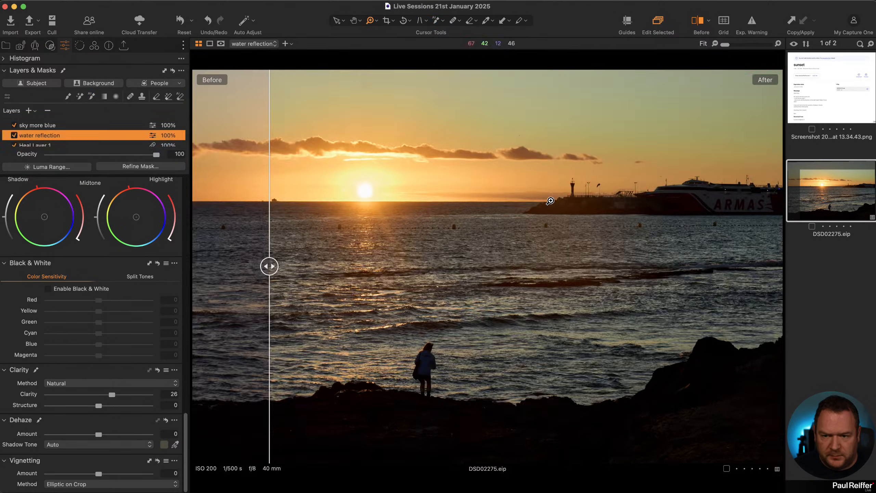
left_click(540, 189)
left_click(436, 20)
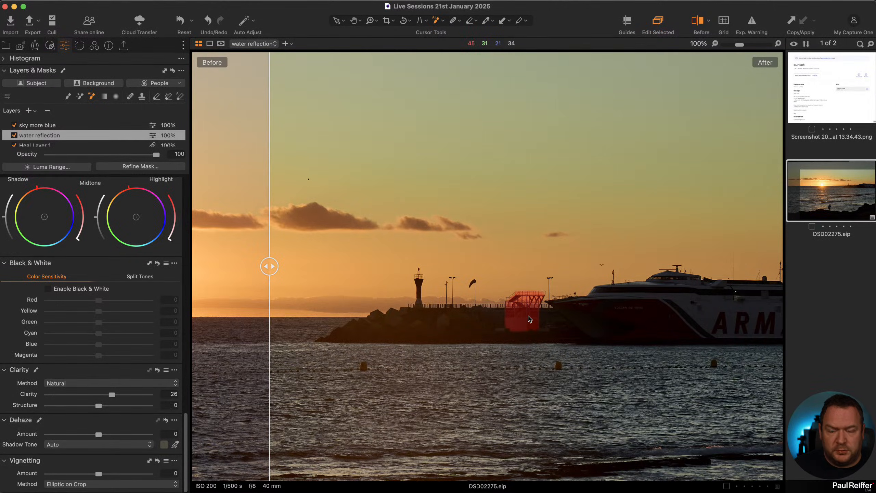
left_click_drag(442, 333, 626, 303)
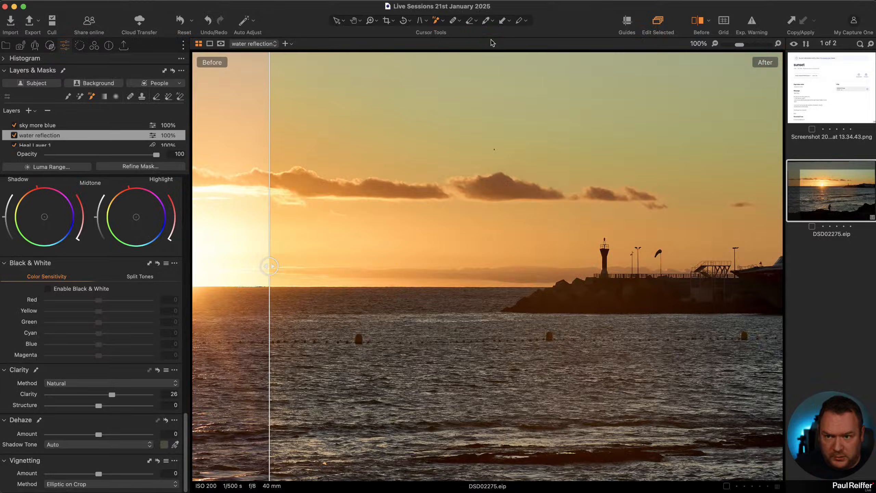
- Examine the harbour and ferry with the Heal brush active, and turn off the before/after comparison for the whole photo
left_click(453, 21)
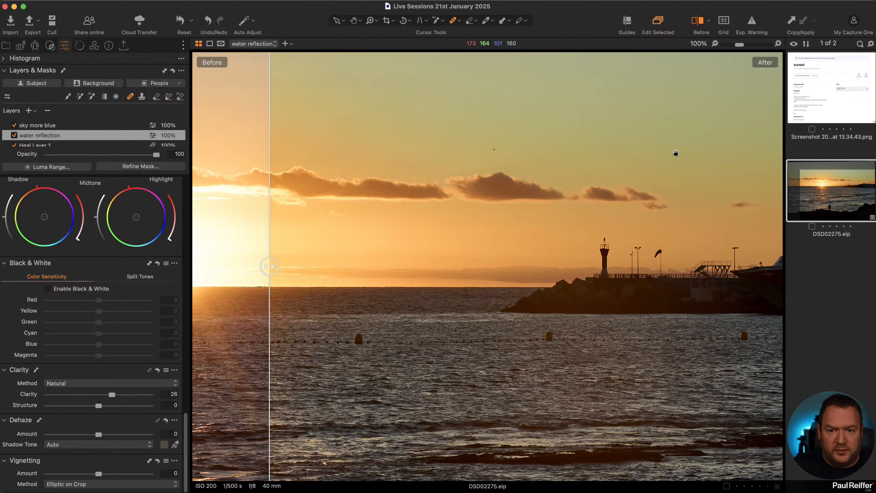
mouse_move(677, 196)
left_mouse_down()
mouse_move(417, 177)
mouse_move(518, 190)
mouse_move(418, 190)
left_mouse_up()
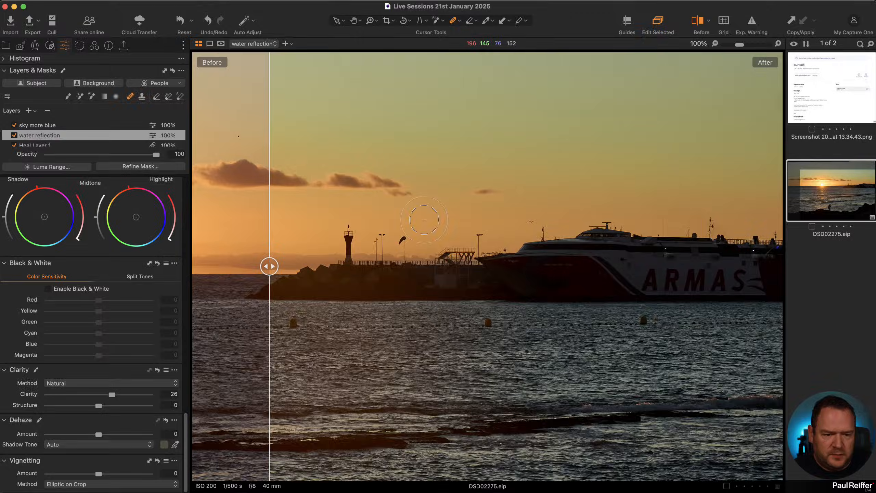
key("super+0")
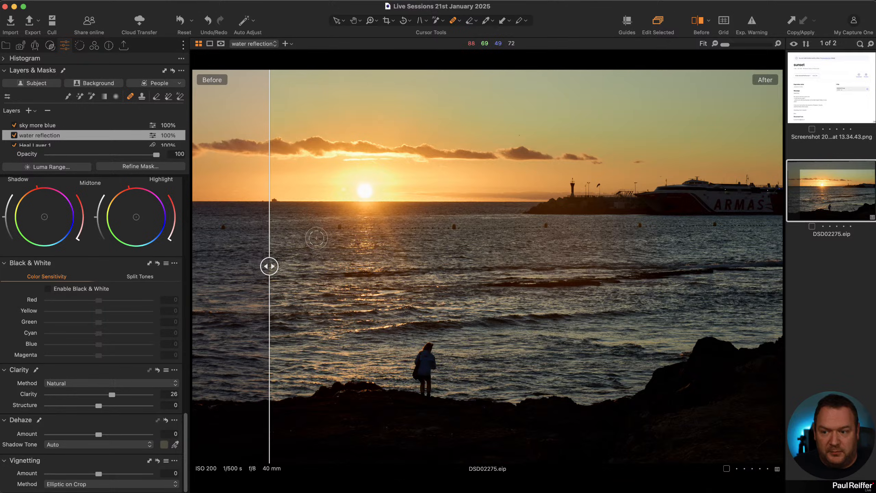
key("y")
key("v")
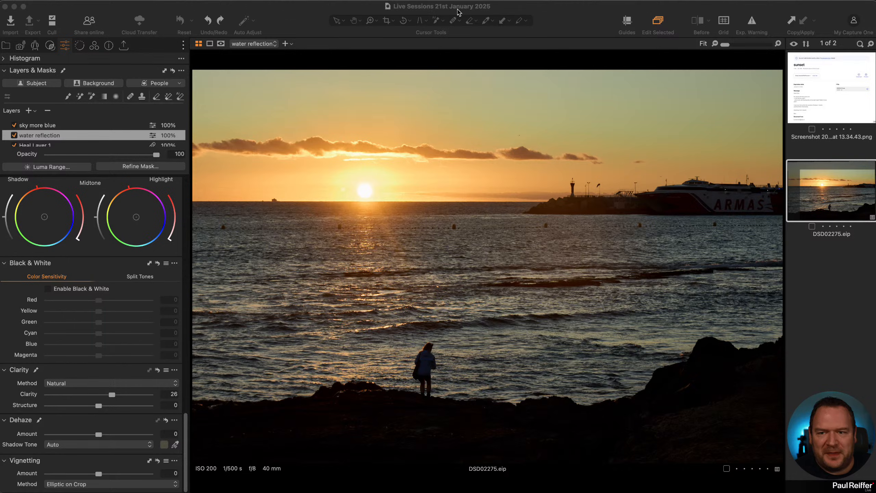
left_click(595, 21)
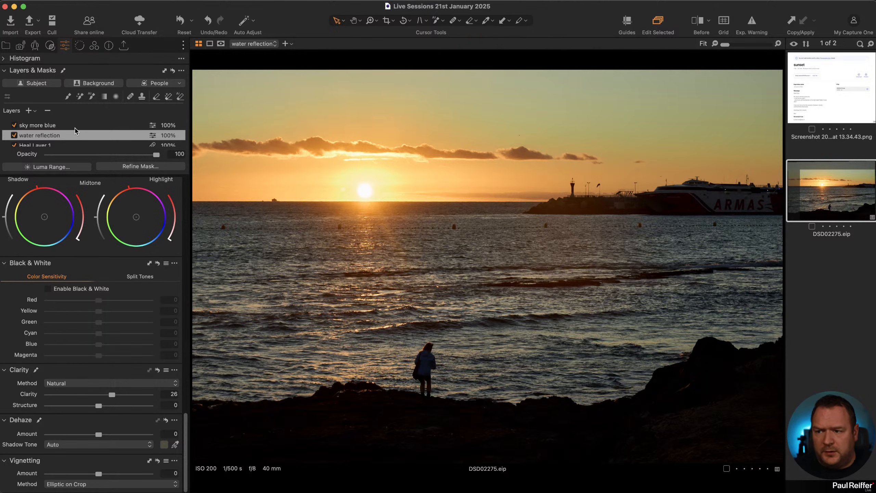
- Add a new empty adjustment layer above the sky more blue layer
scroll(100, 138, "down", 2)
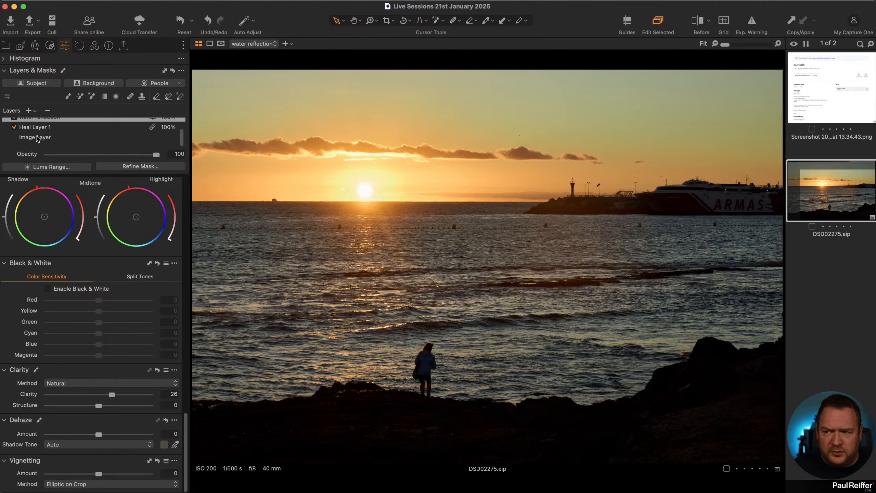
left_click(47, 138)
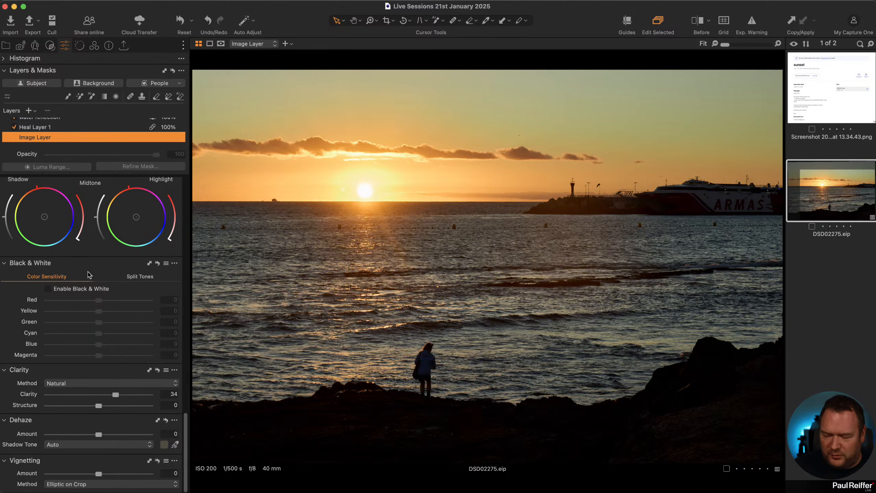
scroll(89, 274, "up", 6)
scroll(89, 275, "up", 3)
scroll(35, 131, "up", 2)
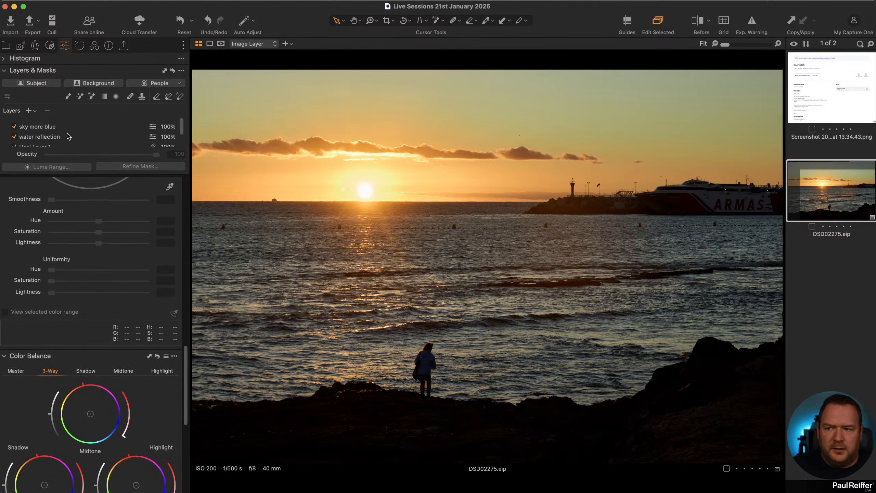
left_click(28, 110)
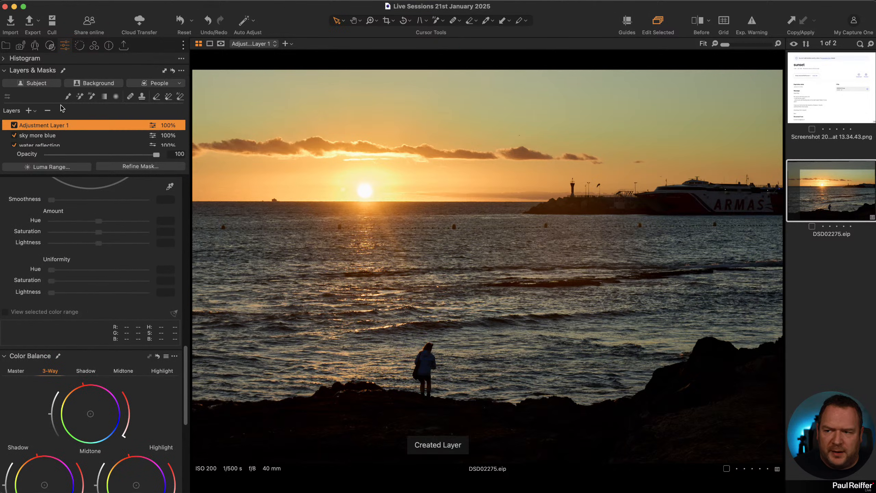
- Sample the yellow-green sky tones at several points above the ferry in the advanced Color Editor on the new layer
scroll(128, 277, "up", 5)
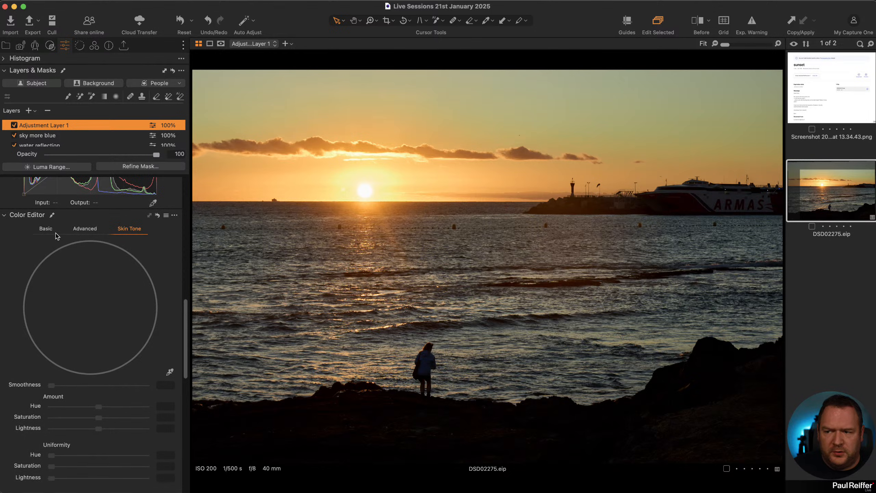
left_click(170, 374)
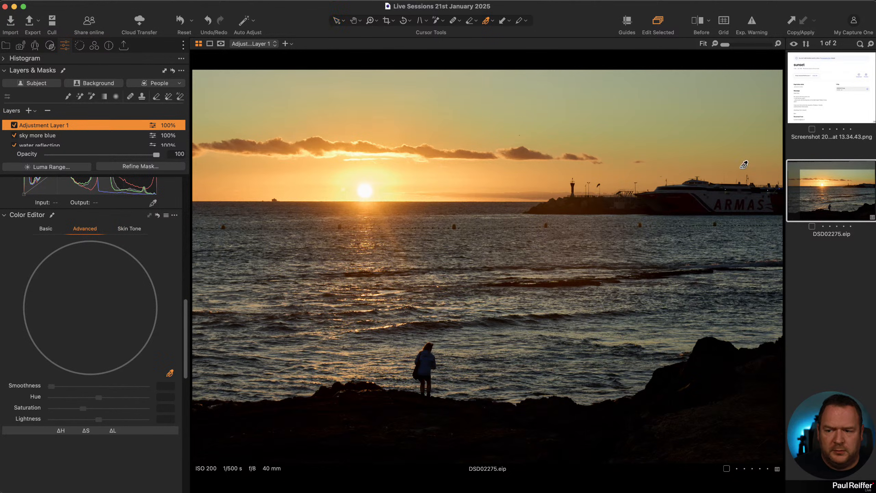
left_click(702, 123)
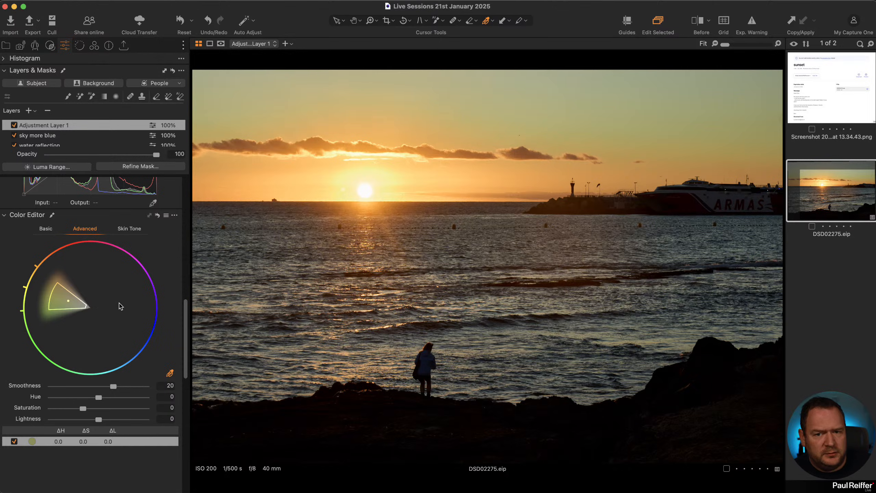
left_click(652, 134)
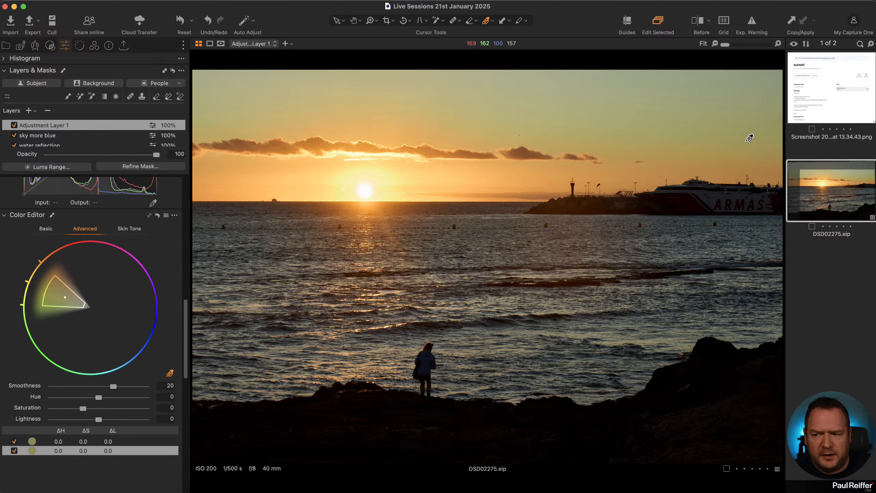
left_click(771, 147)
left_click(766, 123)
left_click(760, 117)
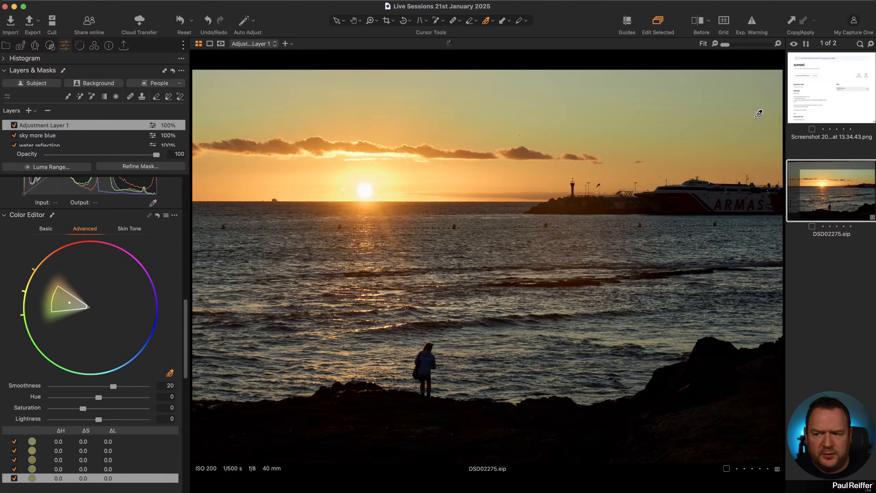
left_click(758, 109)
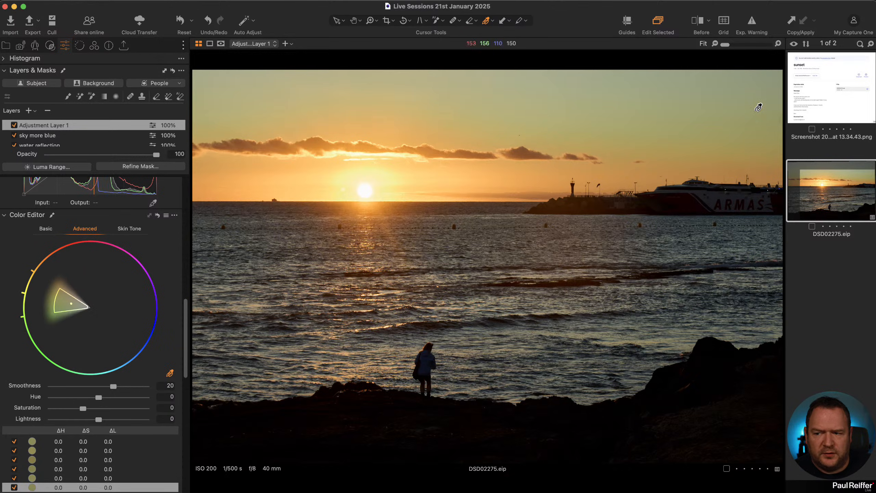
left_click(751, 76)
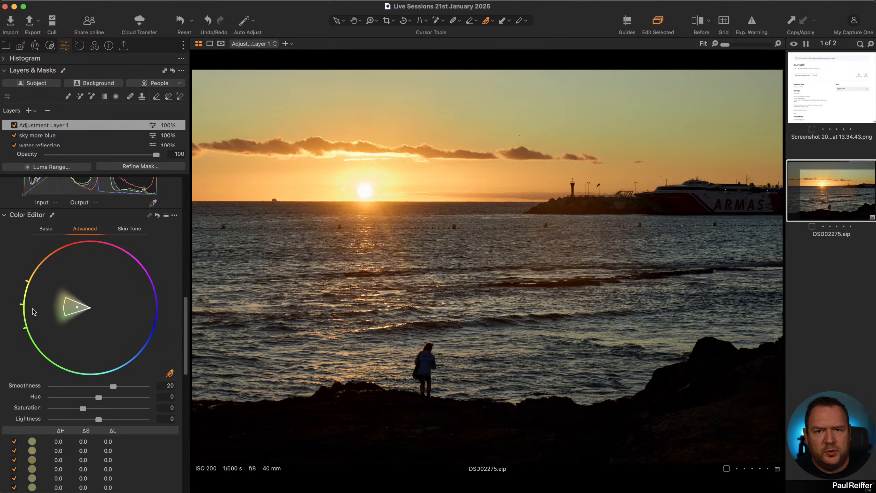
scroll(113, 459, "down", 5)
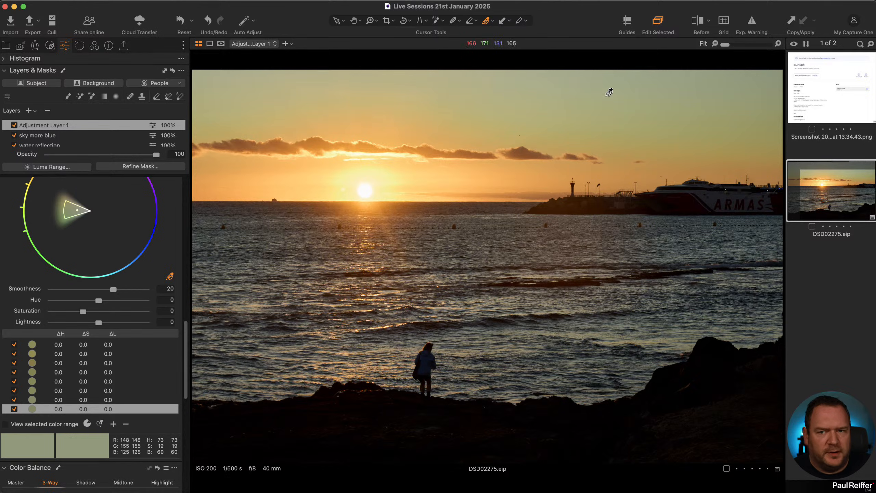
- Compare the photo before and after editing with the split view, sweeping the divider across the whole frame
left_click(701, 26)
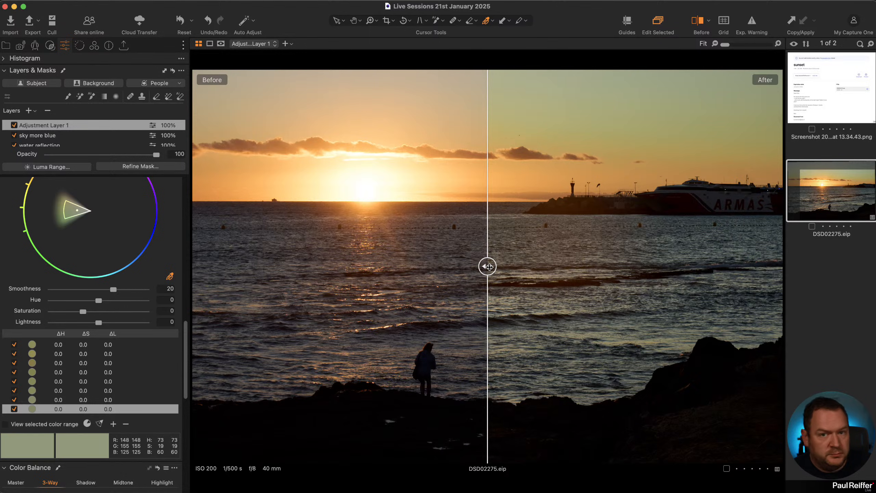
left_click_drag(488, 267, 809, 289)
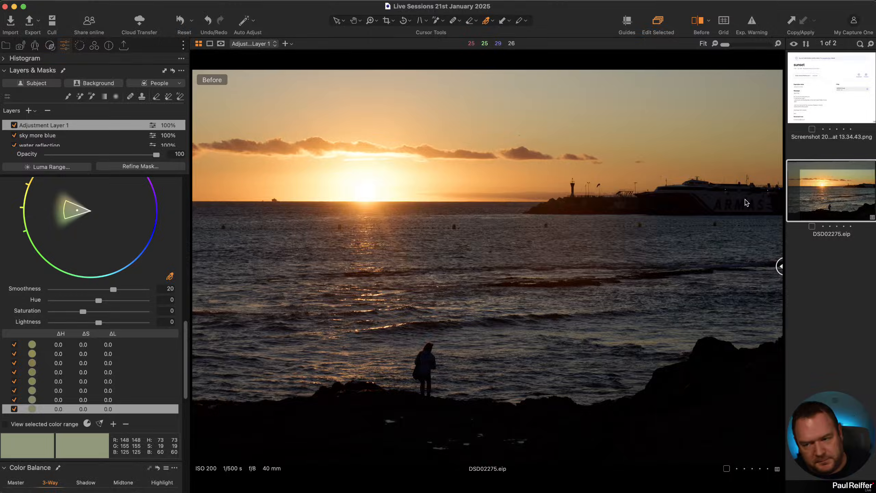
left_click_drag(779, 267, 267, 297)
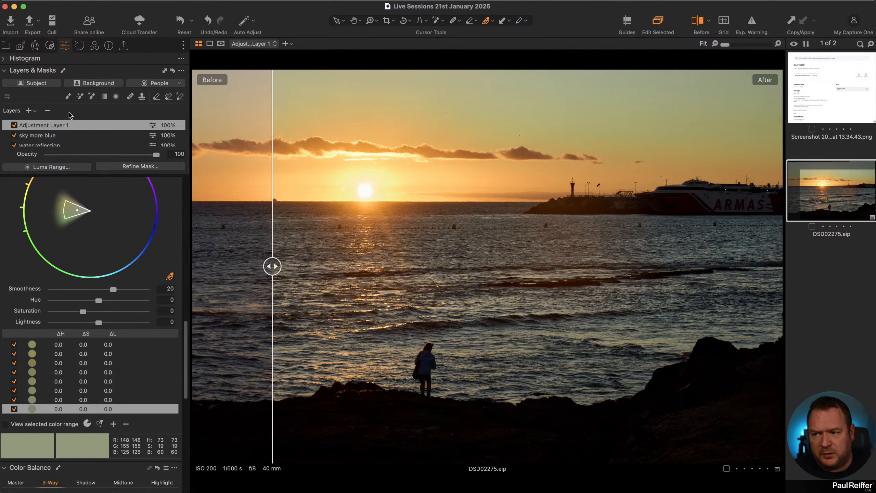
- Delete Adjustment Layer 1 above the sky more blue layer
left_click(49, 111)
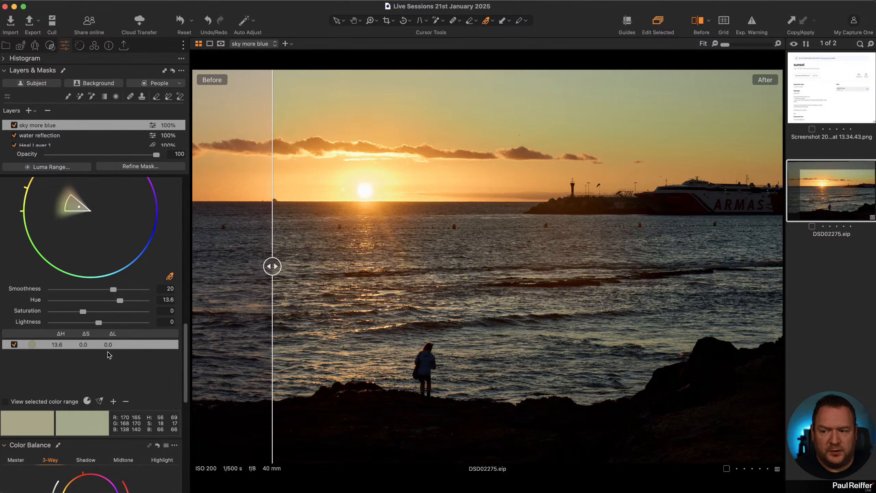
scroll(48, 428, "down", 4)
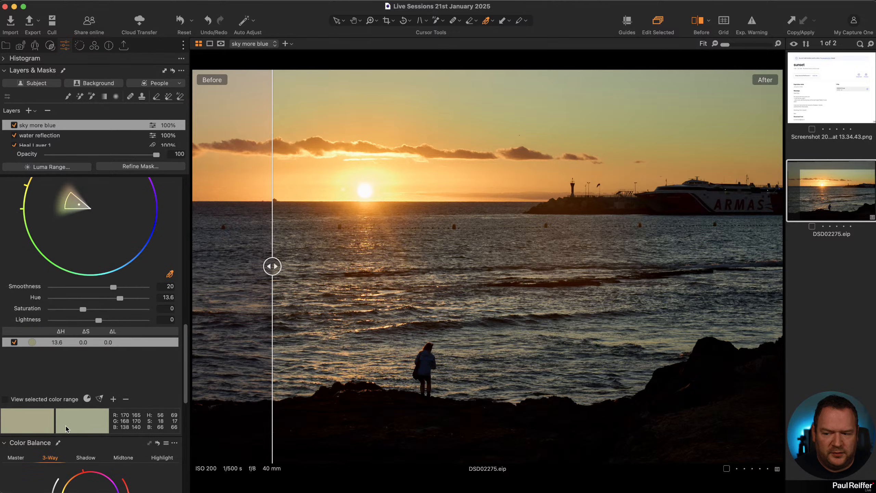
scroll(72, 429, "down", 2)
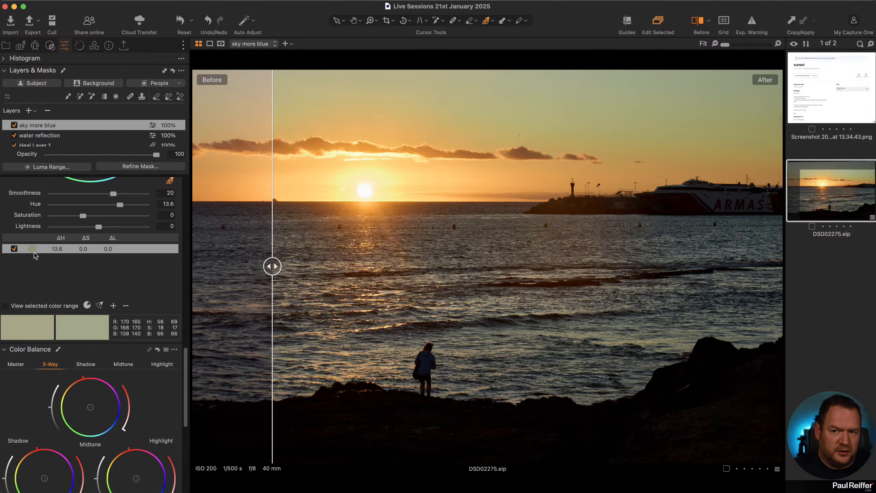
- Inspect the sky more blue layer's mask, checking its edges around the harbour tower and railings, and hide the mask again
key("m")
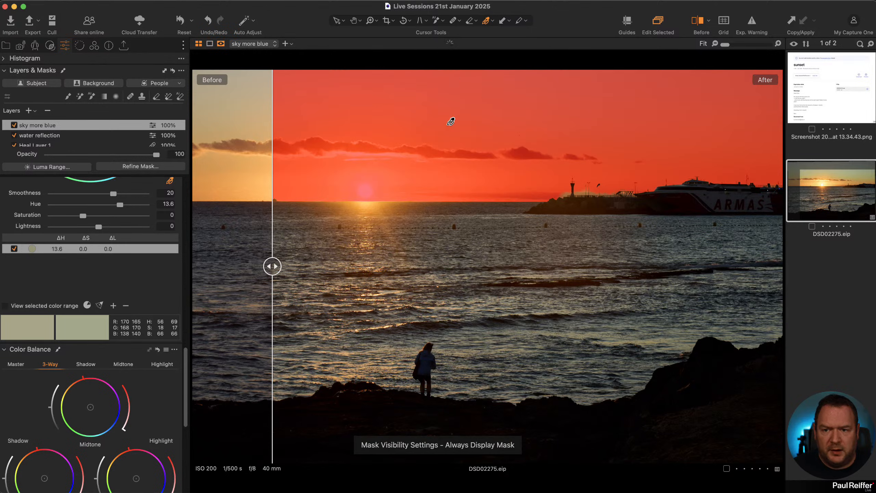
key("z")
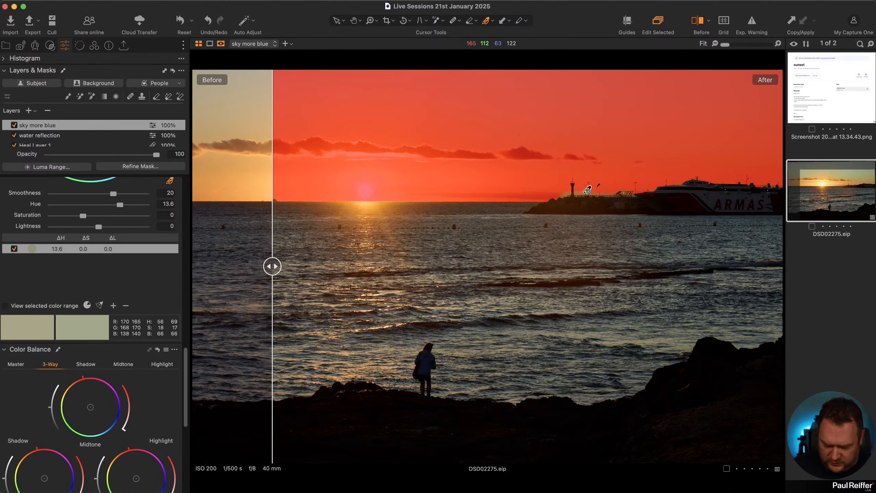
left_click_drag(534, 170, 635, 214)
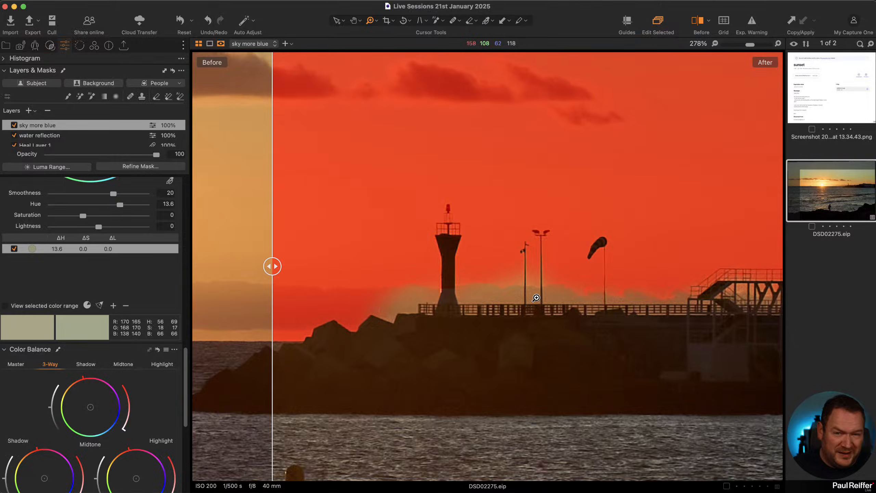
key("h")
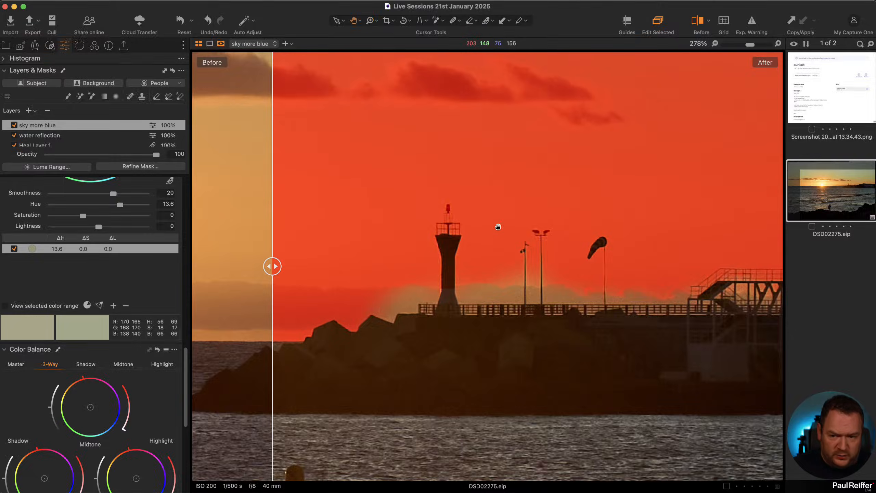
key("super+0")
key("m")
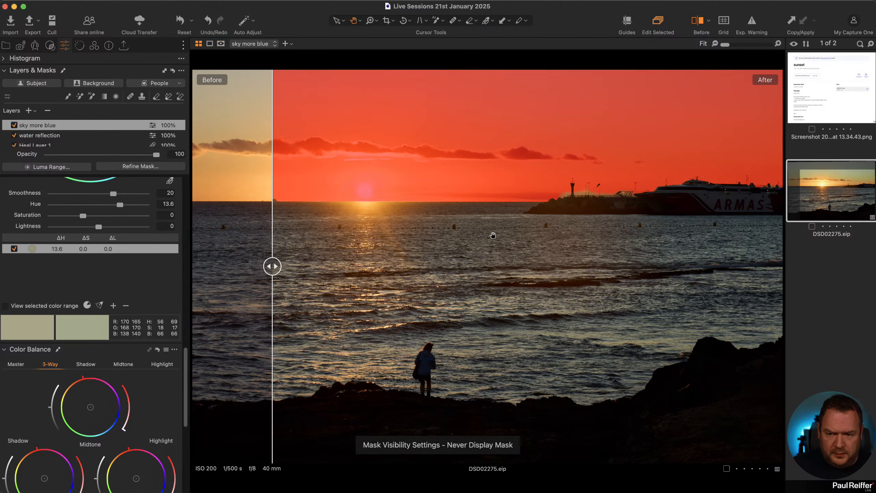
- Exaggerate the sky more blue layer's colour range with saturation 190.7 and try hue shifts of 28.2 and -27.6
scroll(86, 279, "up", 3)
scroll(85, 279, "up", 2)
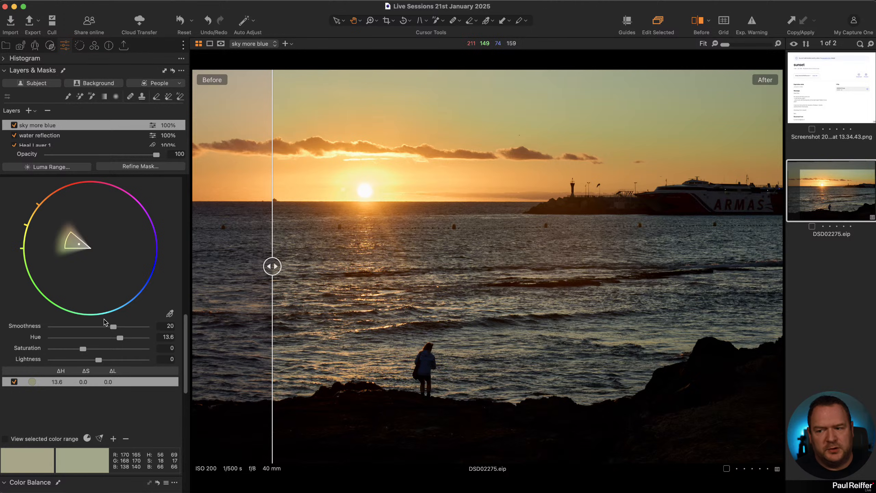
mouse_move(120, 339)
left_mouse_down()
mouse_move(142, 338)
mouse_move(46, 339)
mouse_move(121, 340)
left_mouse_up()
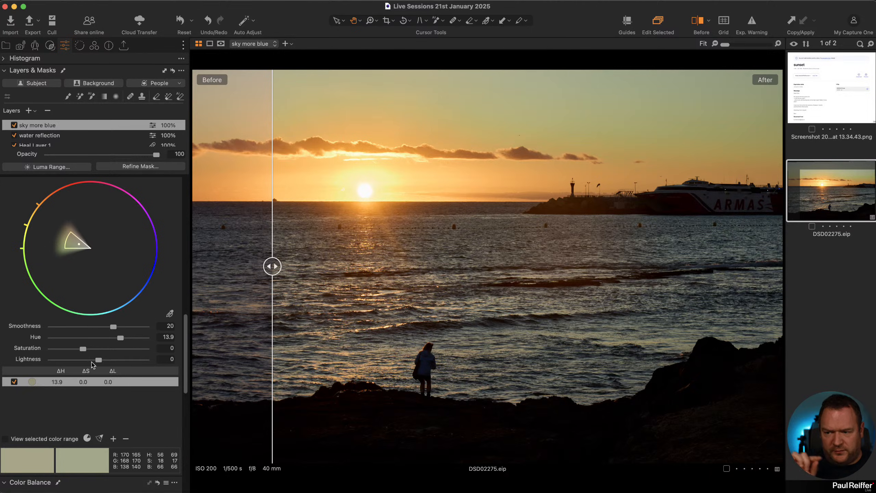
left_click(83, 349)
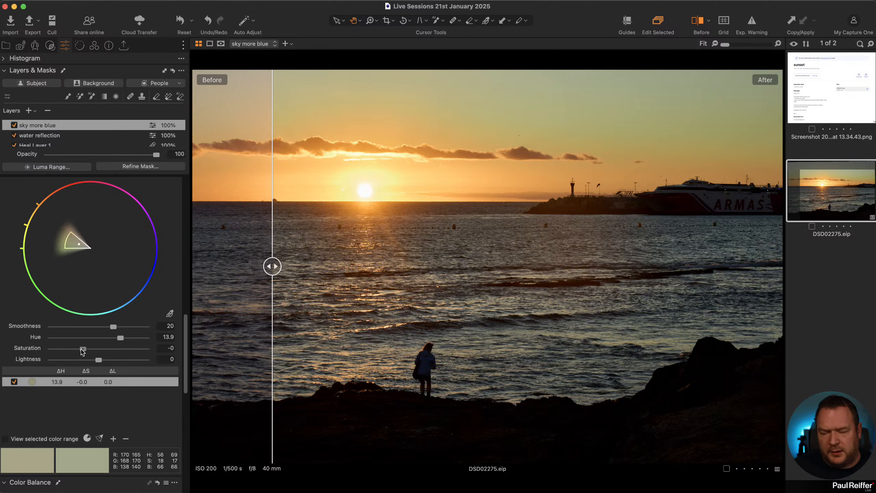
left_click_drag(82, 349, 148, 349)
left_click_drag(145, 351, 96, 338)
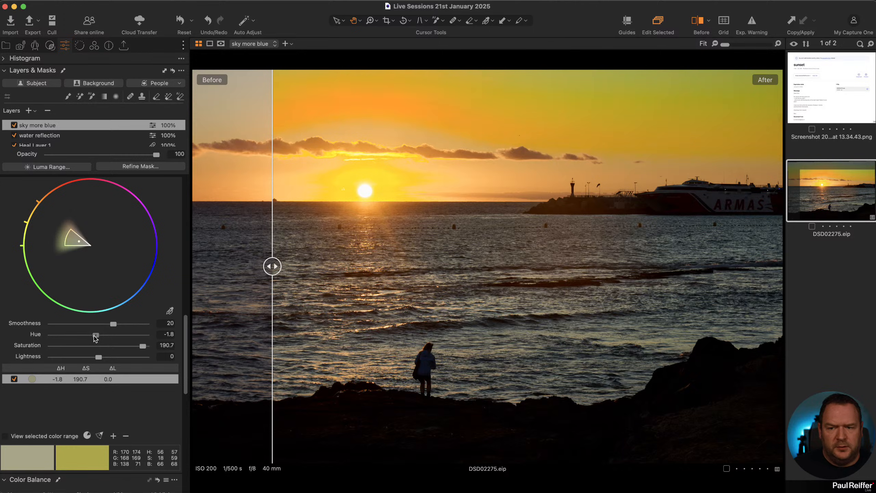
left_click_drag(95, 338, 141, 340)
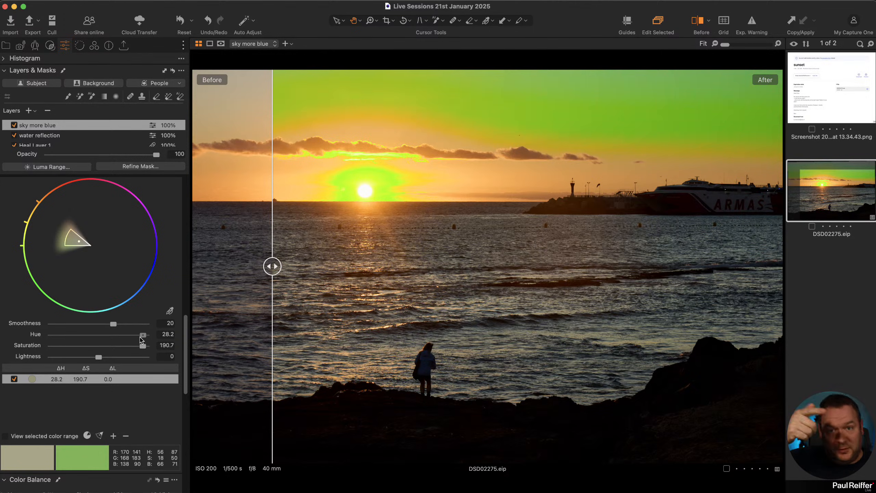
left_click_drag(141, 340, 55, 339)
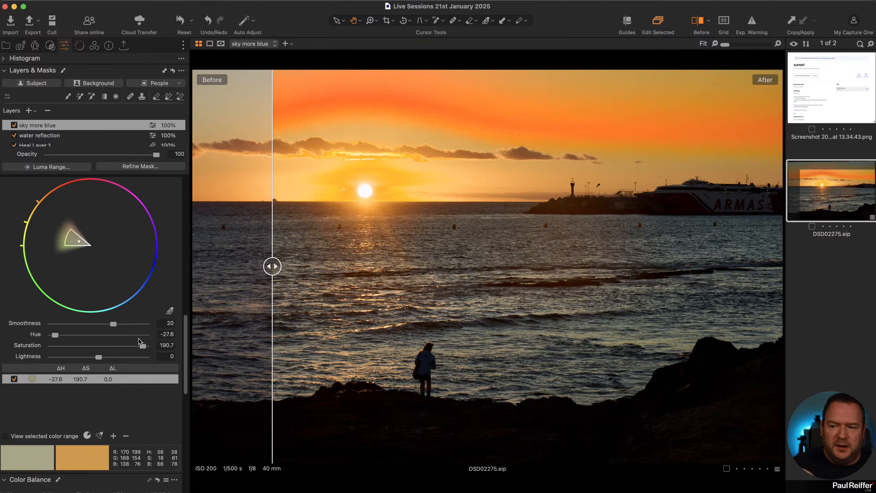
- Set the sky colour range's saturation to 0.5 and its hue to 16.6 on the sky more blue layer
double_click(56, 335)
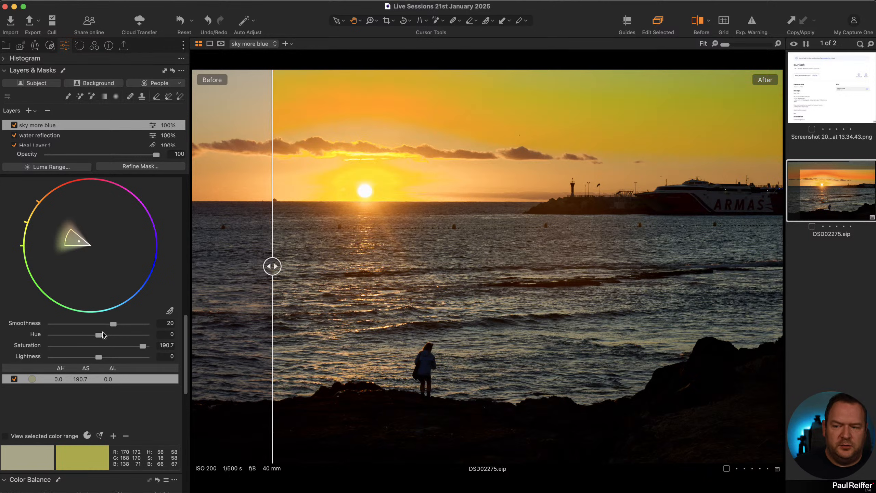
left_click_drag(142, 346, 122, 337)
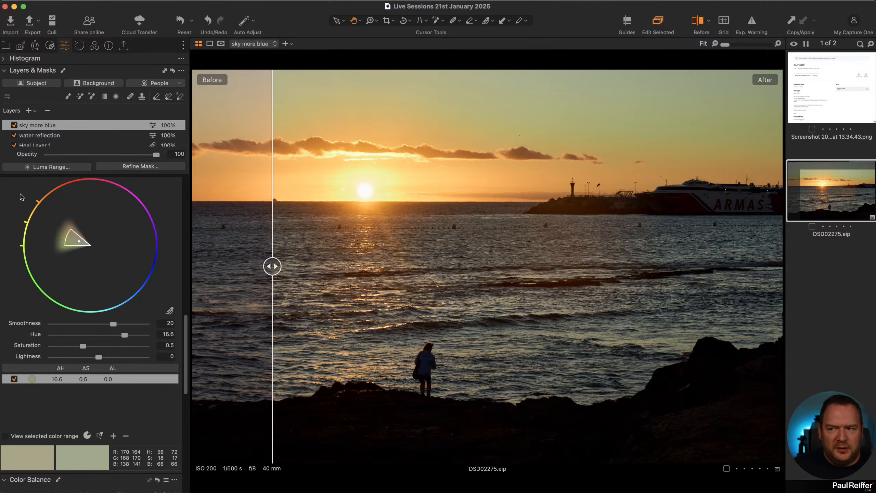
- Review the base Image Layer's white balance and exposure settings, and return to the sky more blue layer
scroll(19, 198, "up", 10)
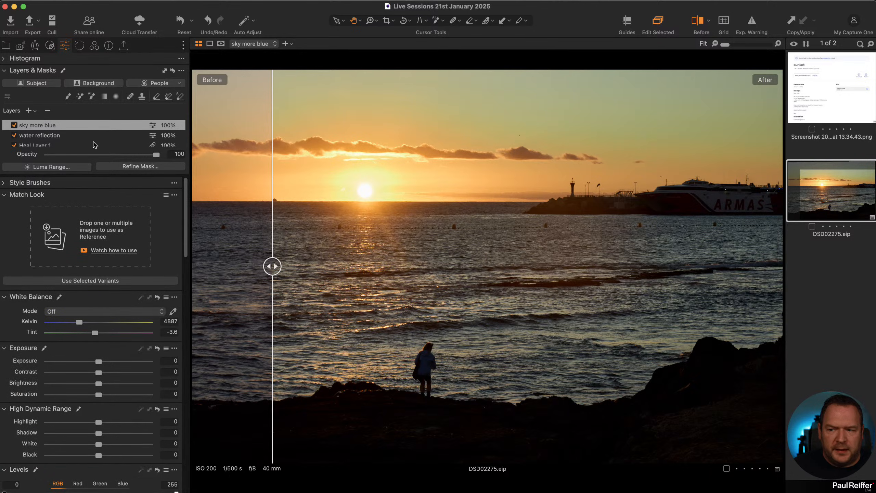
scroll(60, 149, "down", 3)
left_click(43, 138)
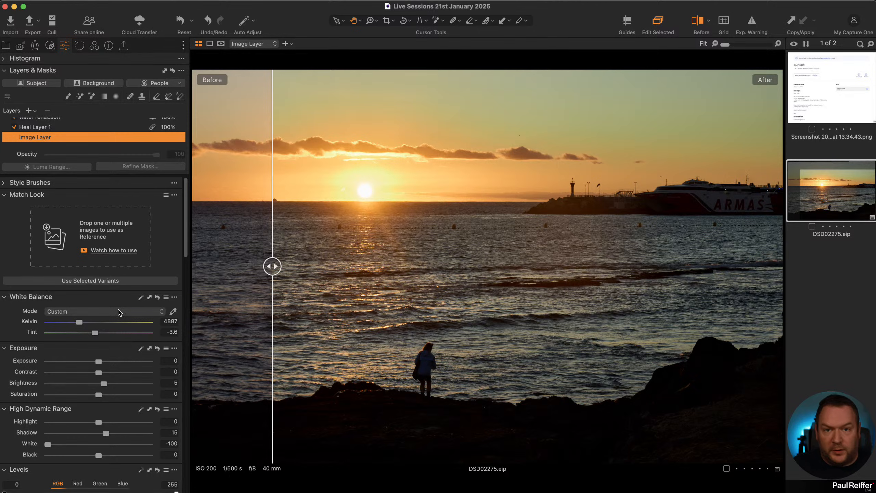
scroll(63, 126, "up", 2)
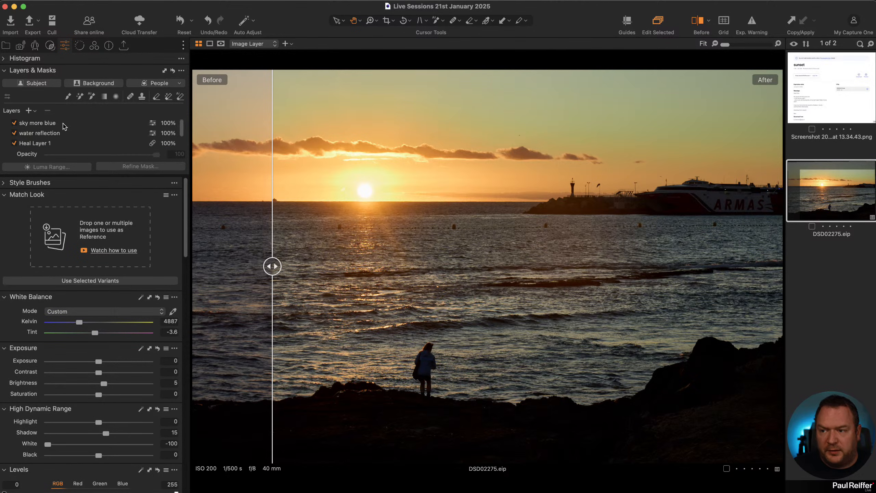
left_click(52, 124)
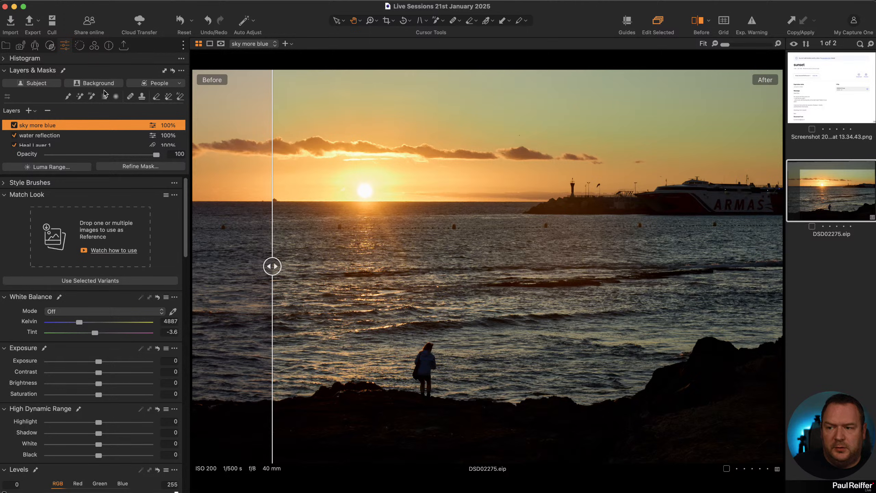
- Clone the photo's variant, and on the clone set the sky colour range's hue to 14.3 and reset its saturation
right_click(795, 183)
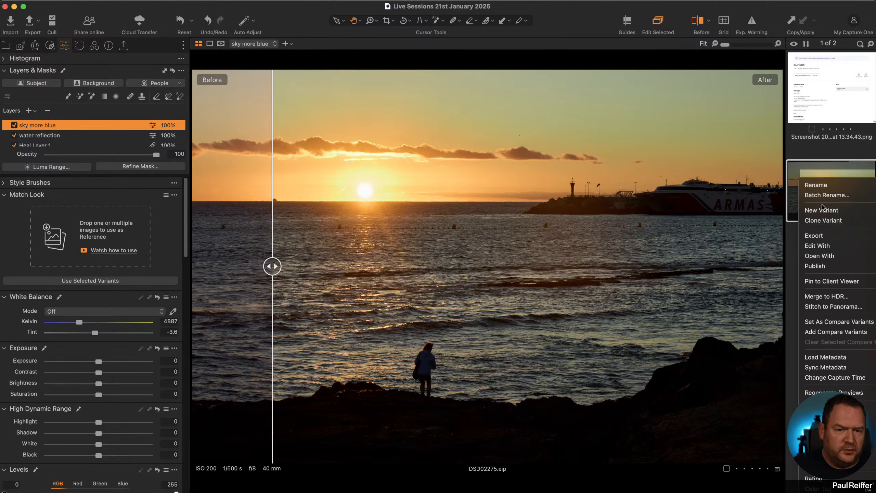
left_click(822, 221)
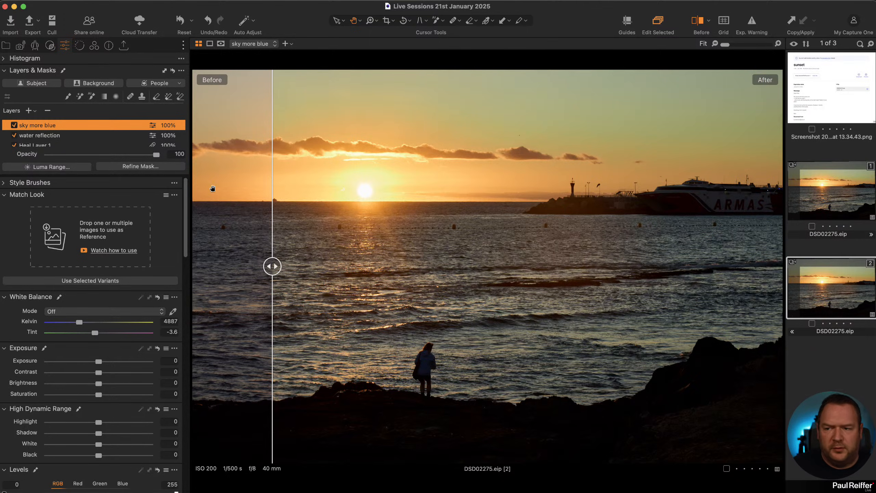
scroll(87, 330, "down", 15)
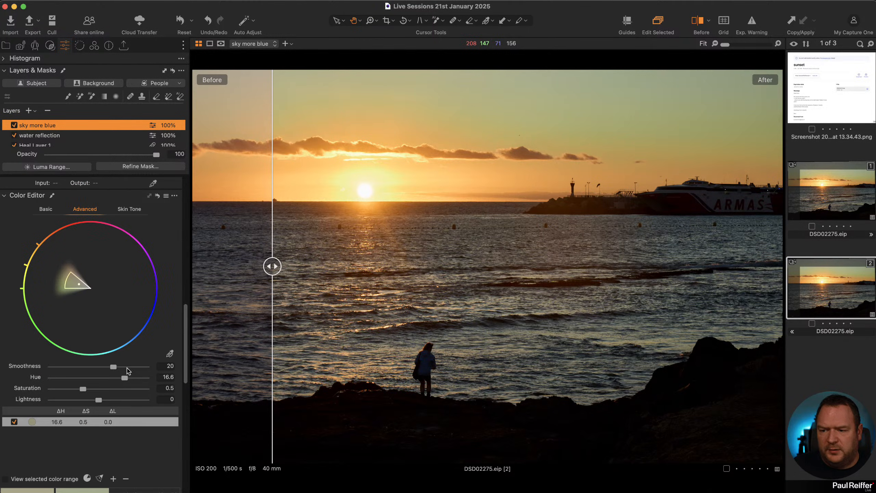
left_click_drag(125, 379, 121, 379)
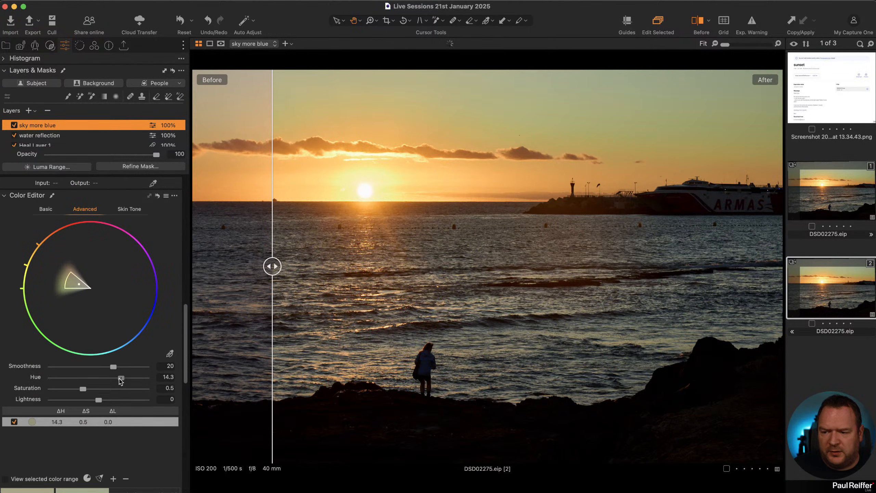
double_click(83, 389)
- Reset the sky colour range's hue to 0 on the sky more blue layer of the first variant
left_click(831, 182)
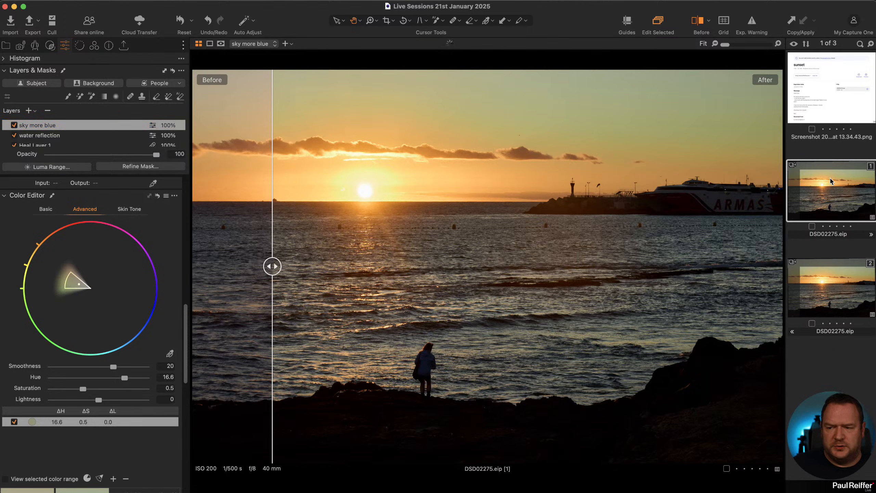
double_click(125, 378)
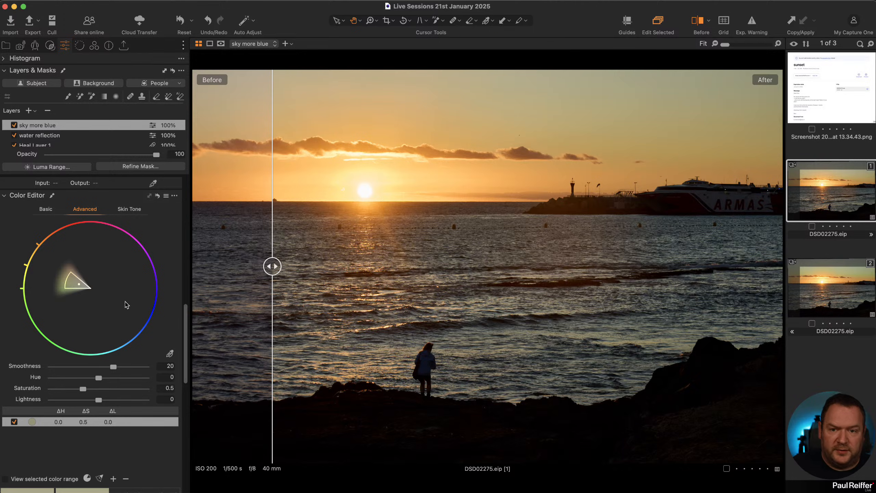
- Set the sky more blue layer's white balance on the first variant to 5520 Kelvin with a tint of 1.4
scroll(76, 325, "up", 1)
scroll(76, 325, "up", 15)
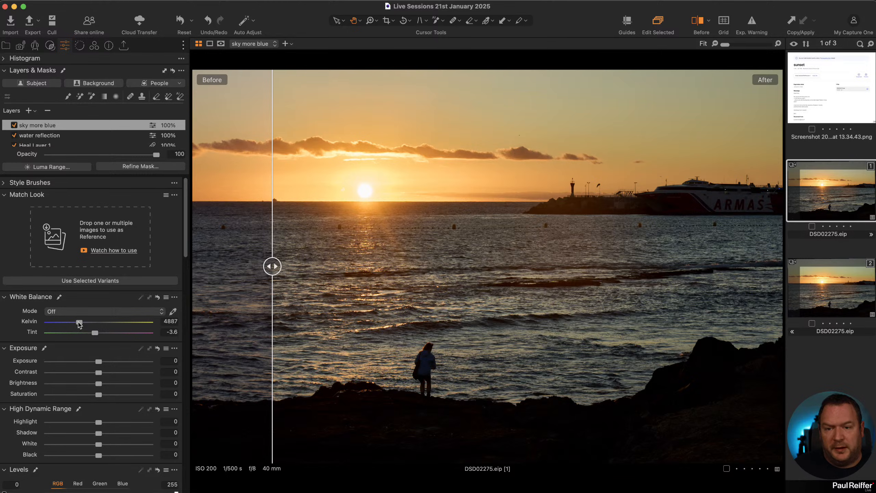
mouse_move(80, 324)
left_mouse_down()
mouse_move(68, 325)
mouse_move(84, 326)
left_mouse_up()
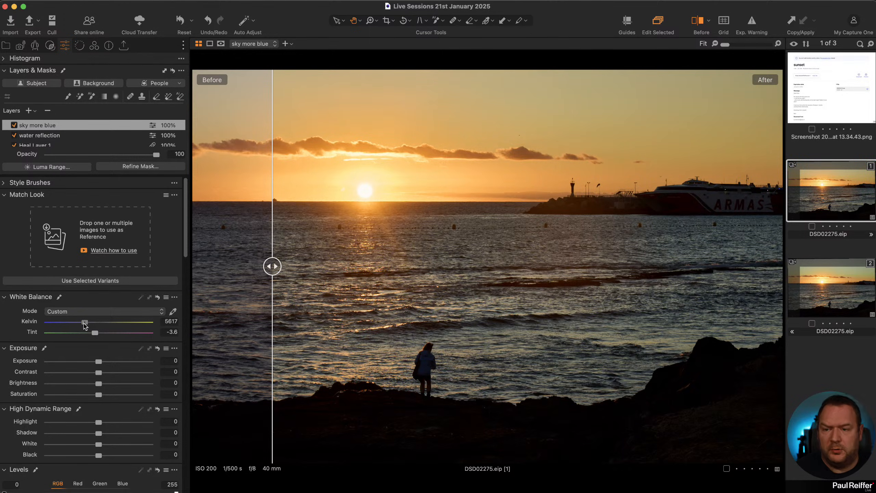
left_click_drag(84, 326, 85, 326)
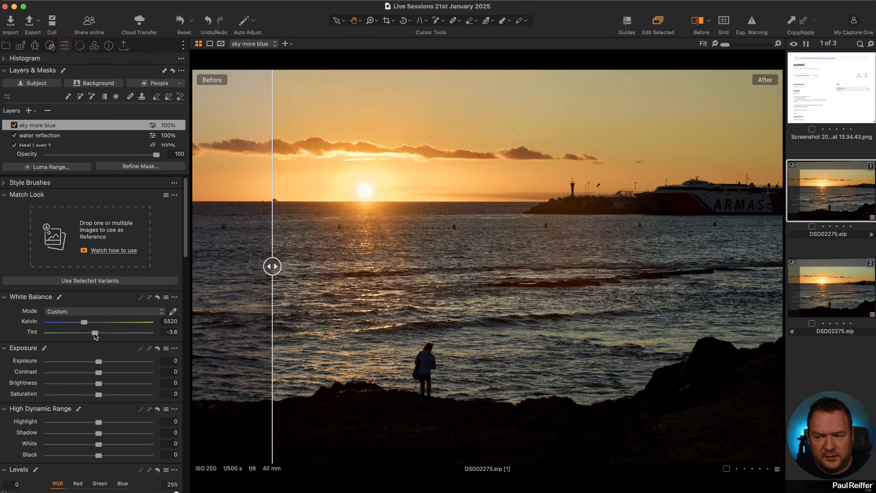
left_click_drag(96, 335, 99, 335)
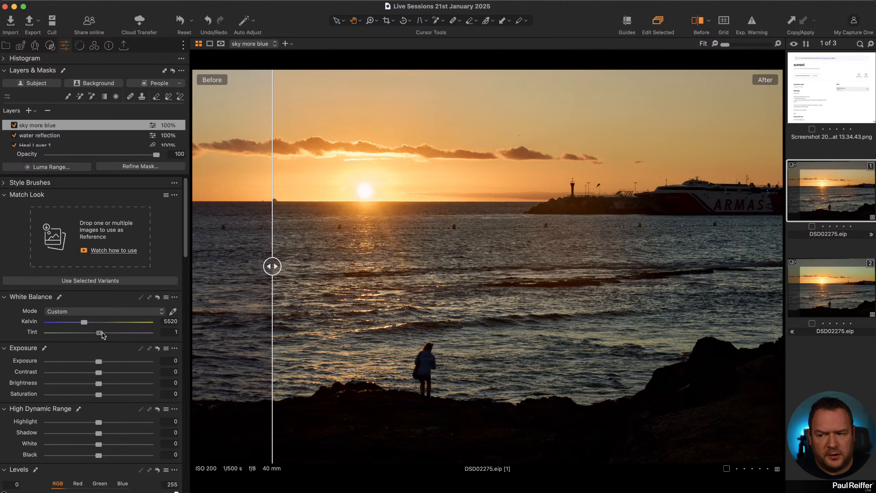
left_click_drag(102, 335, 104, 336)
- Show only the edited side of the comparison and compare the first variant's sky with the cloned variant's
left_click_drag(272, 266, 193, 266)
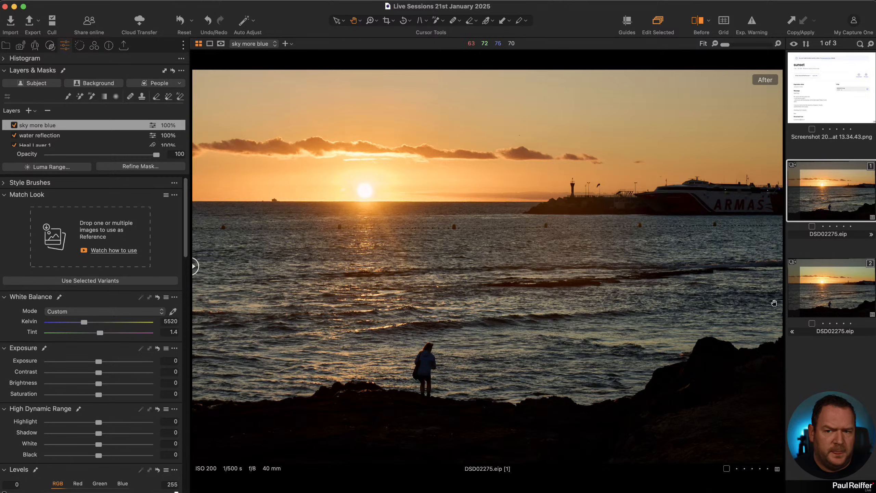
left_click(841, 291)
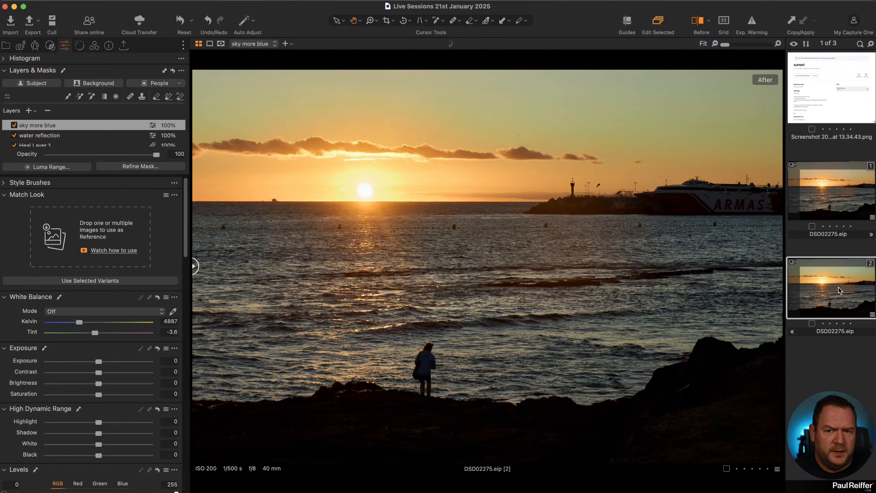
- Set the first variant's sky more blue layer white balance to 5660 Kelvin with tint 4, and inspect the sky around the pier lighthouse
left_click(834, 178)
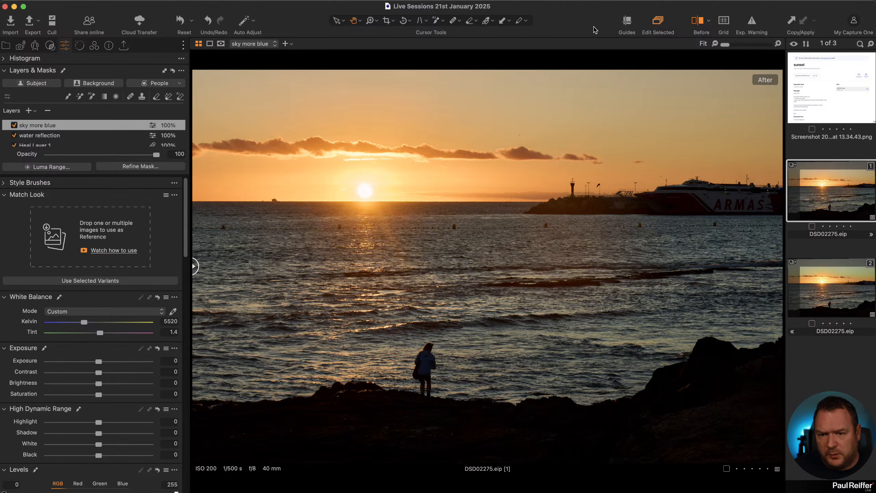
left_click_drag(84, 324, 101, 336)
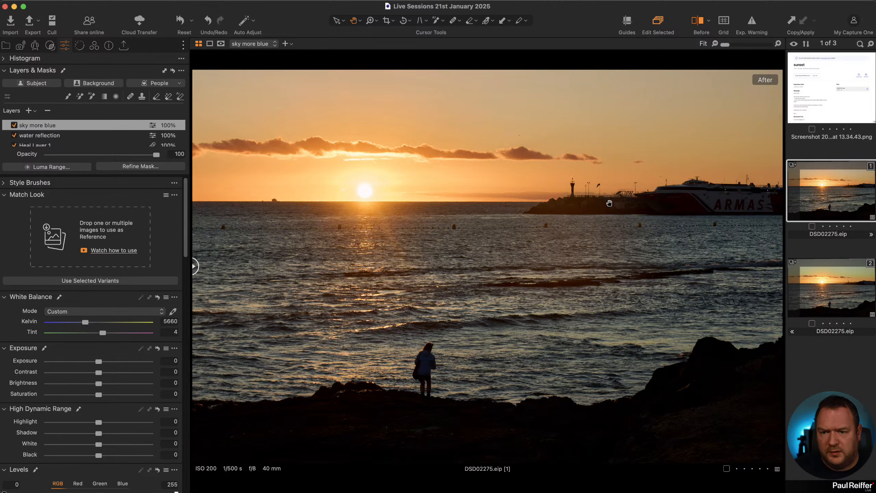
left_click_drag(526, 158, 651, 221)
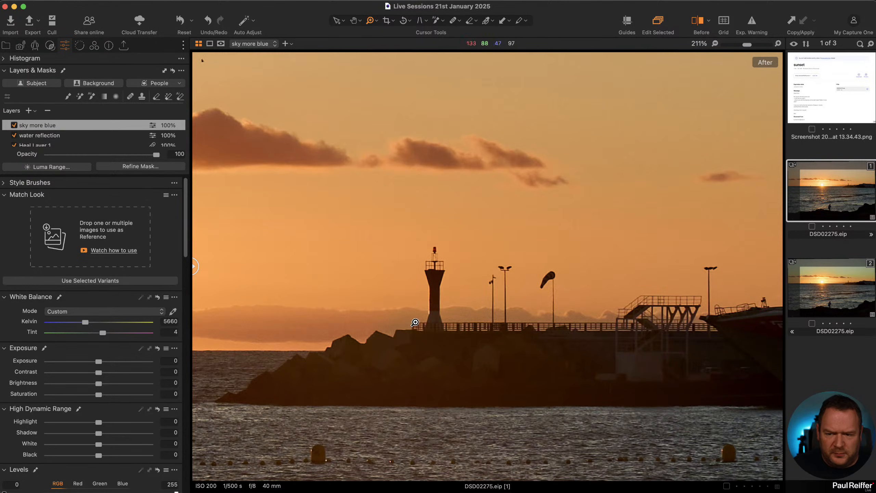
left_click(414, 325)
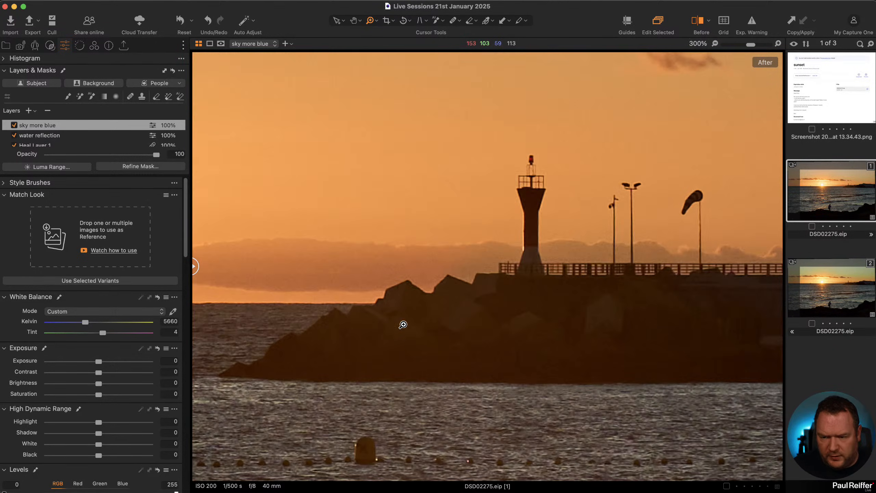
key("v")
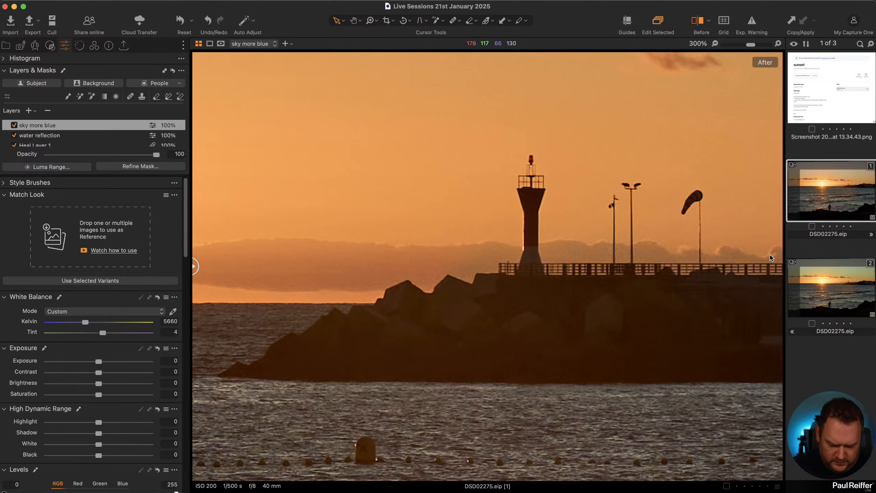
- Show the sky more blue layer's mask and extend it over the unmasked sky around the lighthouse, lamp posts, windsock and pier gangway
key("m")
mouse_move(631, 299)
left_mouse_down()
mouse_move(349, 306)
mouse_move(417, 311)
left_mouse_up()
left_click(93, 98)
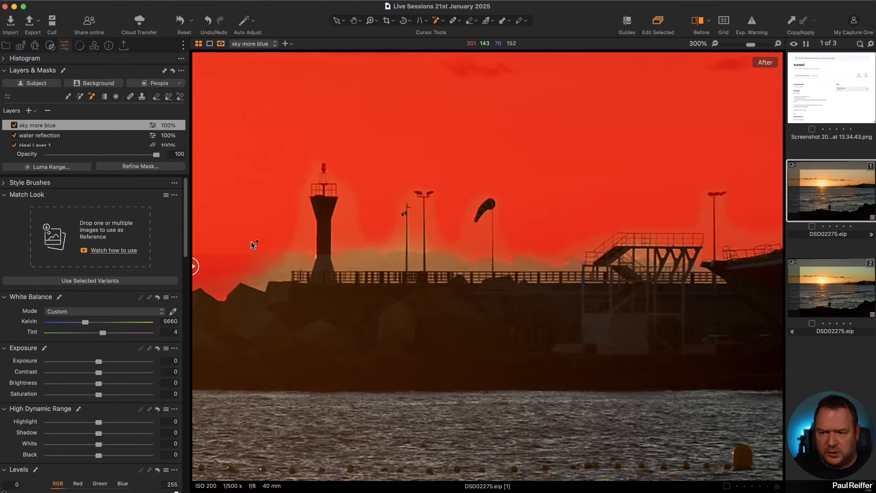
mouse_move(251, 241)
left_mouse_down()
mouse_move(374, 293)
mouse_move(485, 313)
left_mouse_up()
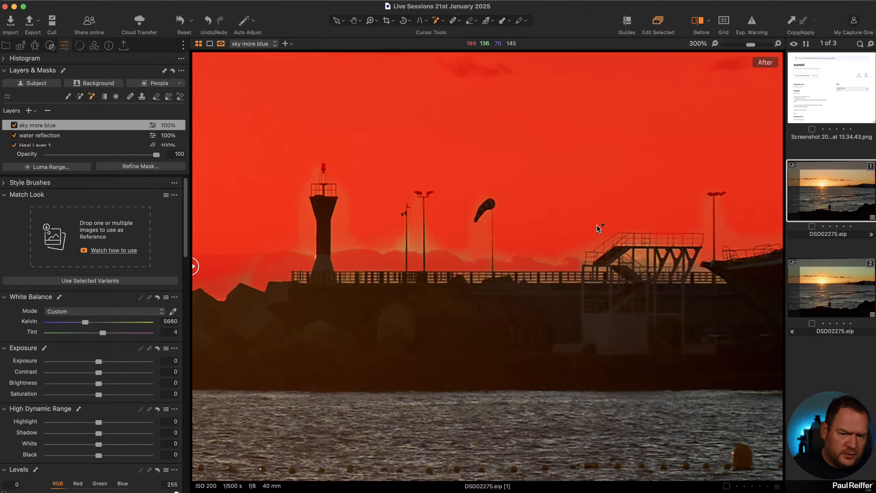
left_click_drag(568, 209, 685, 273)
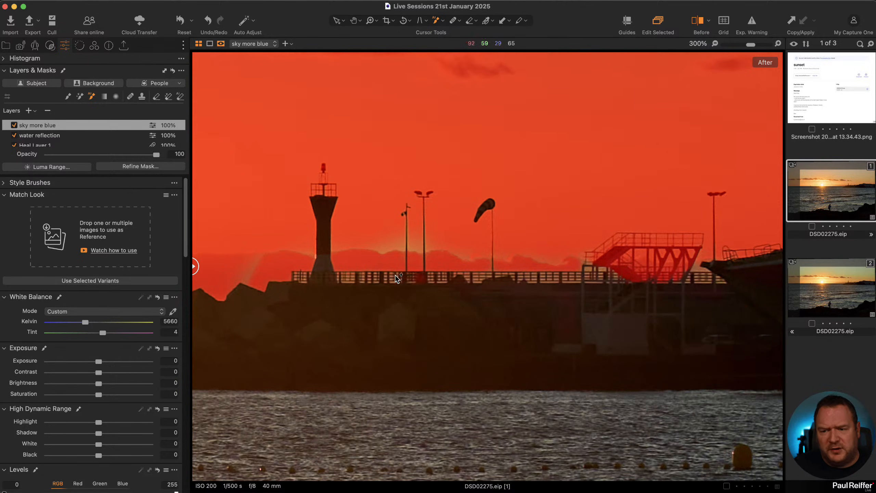
left_click_drag(359, 209, 474, 266)
left_click_drag(377, 238, 404, 250)
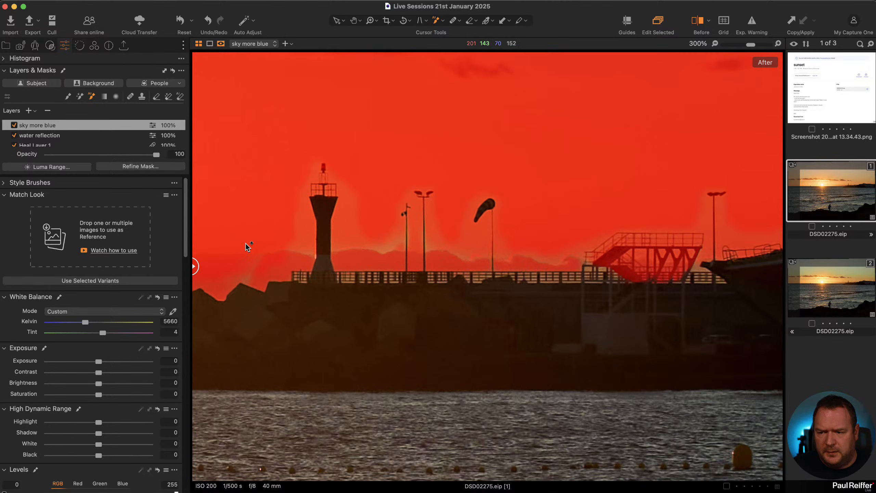
left_click(383, 244)
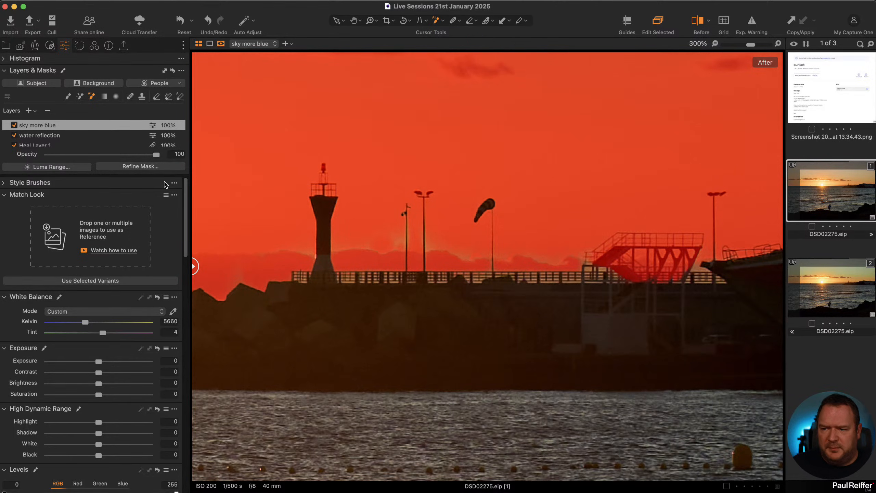
- Erase the sky mask from the pier's gangway structure using the Magic Eraser with a tolerance of 3
left_click(168, 97)
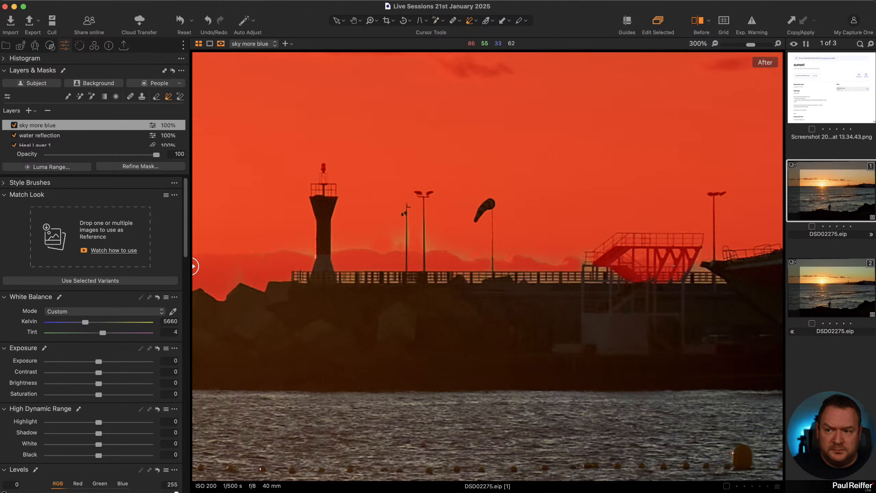
right_click(642, 247)
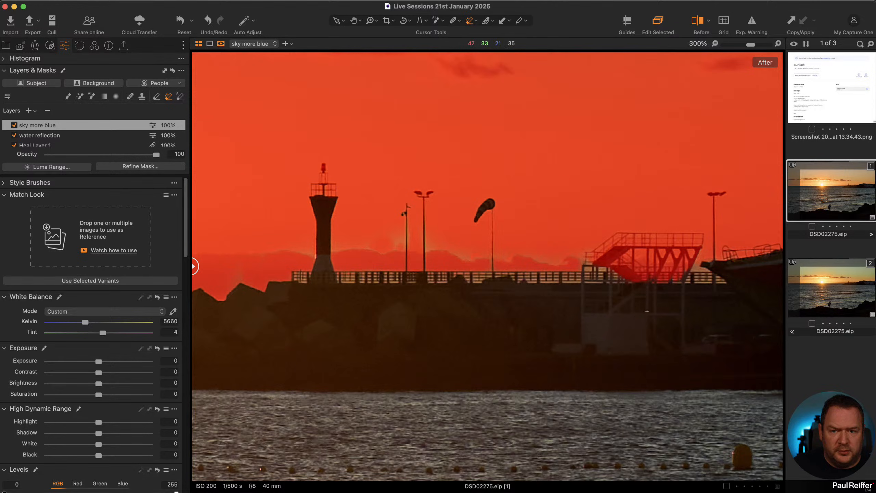
left_click(614, 254)
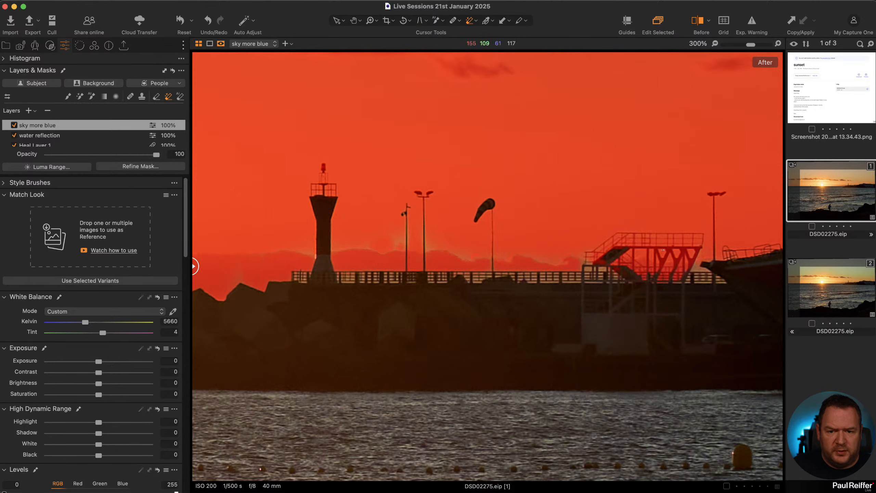
left_click(662, 258)
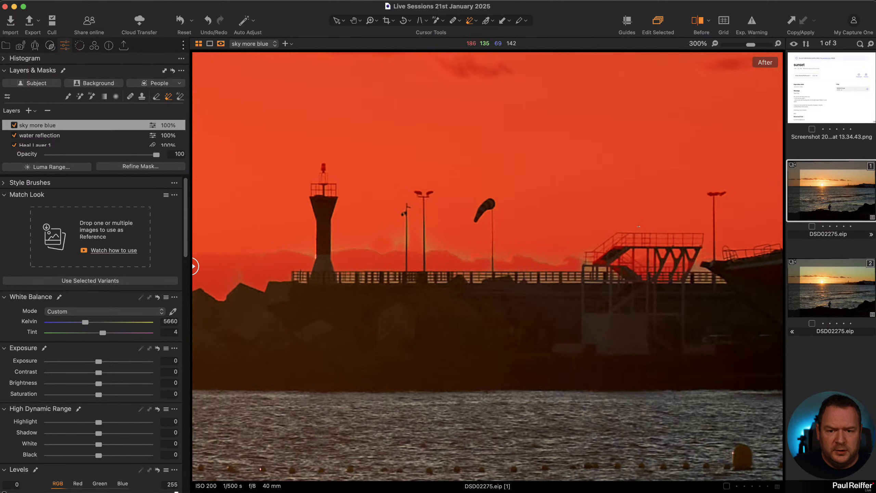
right_click(653, 248)
left_click_drag(652, 250, 653, 250)
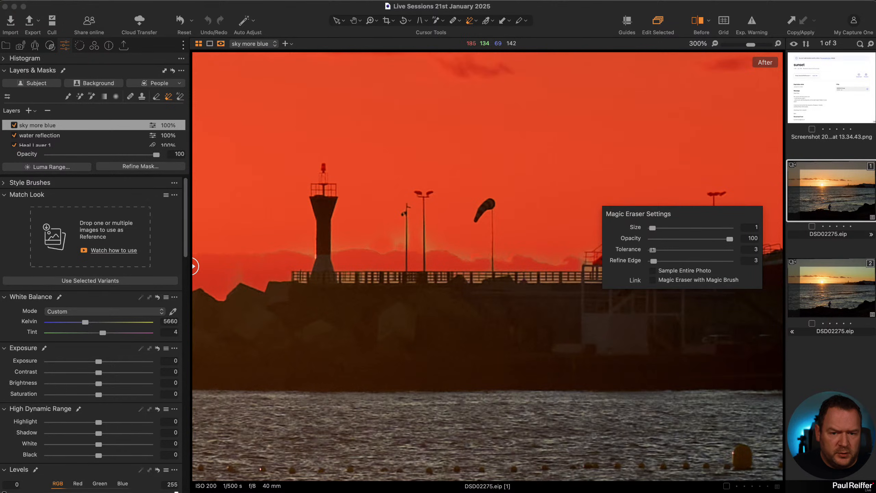
key("Escape")
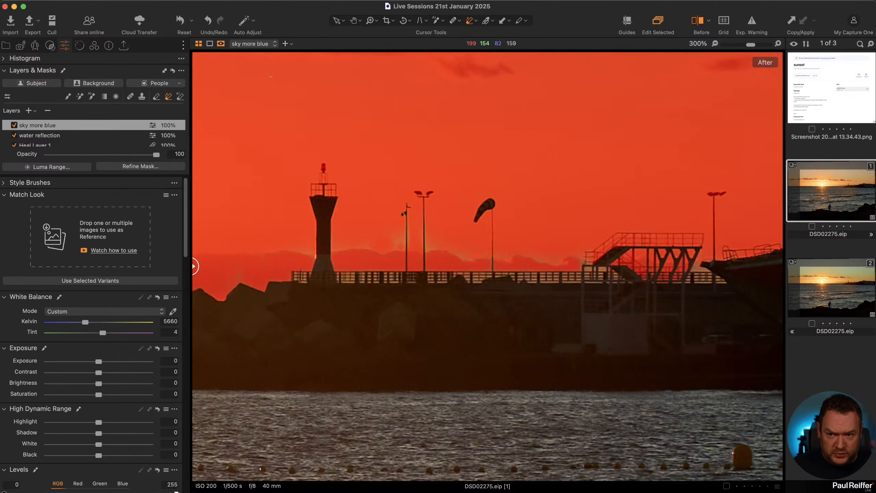
- Display the sky mask in grayscale, refine it with a radius of 28, and hide the mask display
left_click(222, 44)
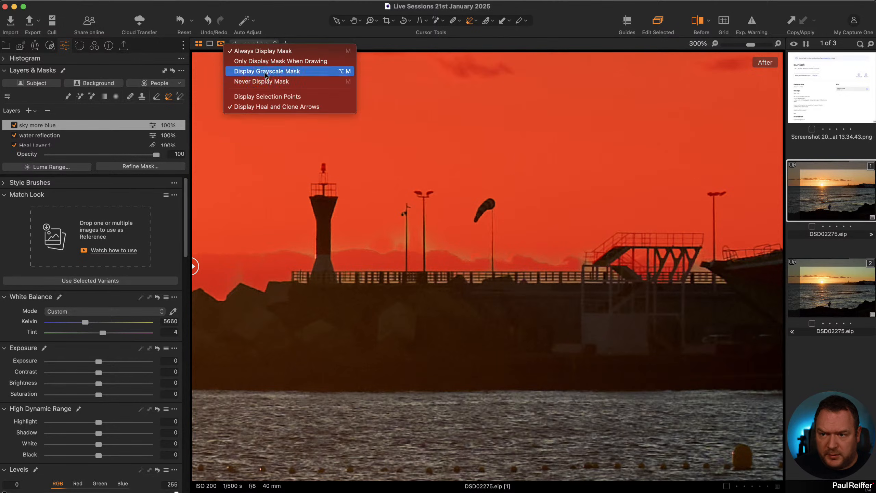
left_click(267, 72)
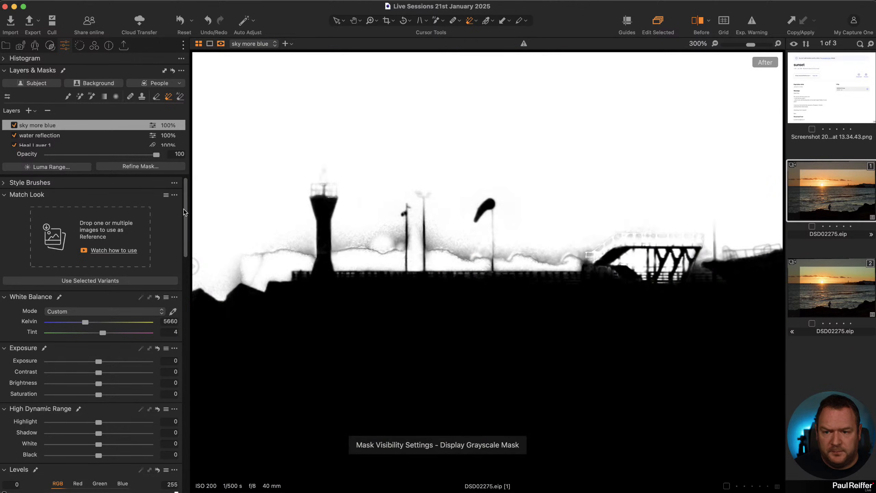
left_click(145, 166)
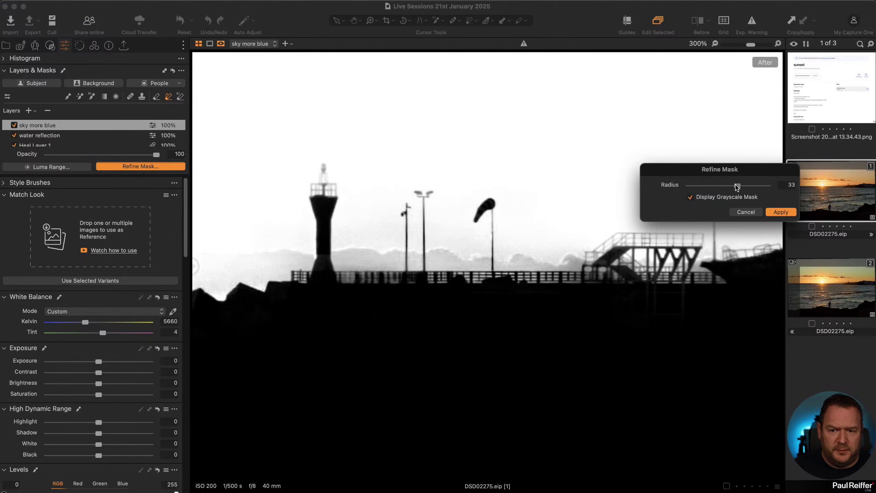
mouse_move(737, 187)
left_mouse_down()
mouse_move(664, 192)
mouse_move(733, 190)
left_mouse_up()
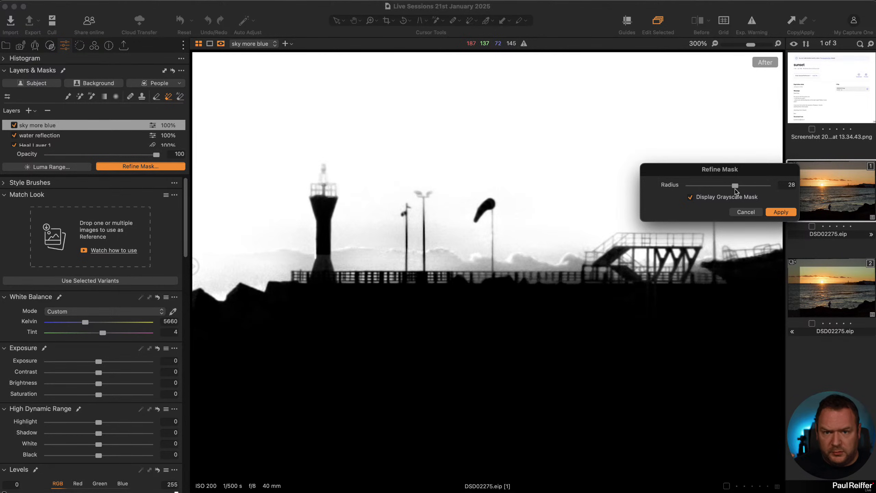
left_click(782, 212)
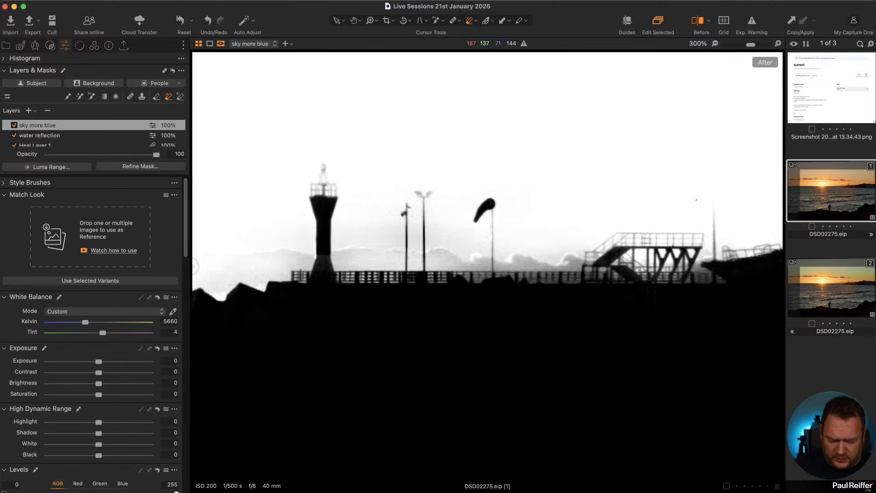
key("m")
key("m")
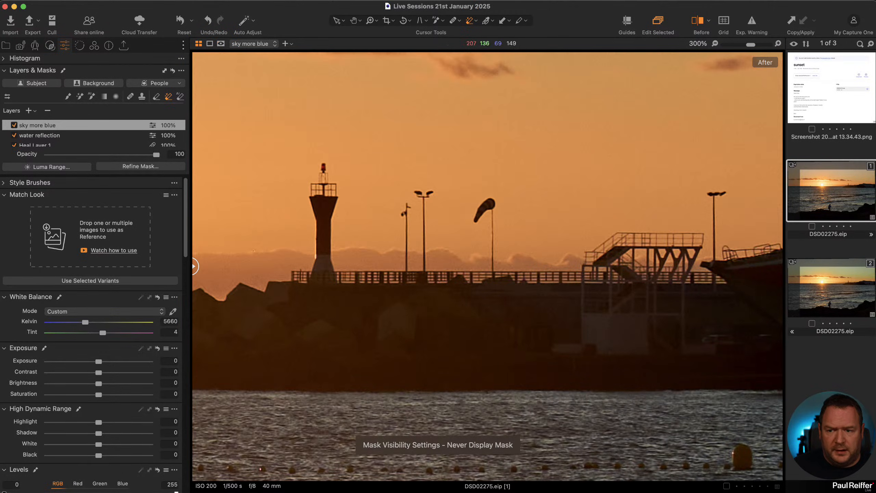
- Check the whole photo's sky mask in grayscale, and set the sky more blue layer's white balance to 5823 Kelvin with a tint of 7.5
key("super+0")
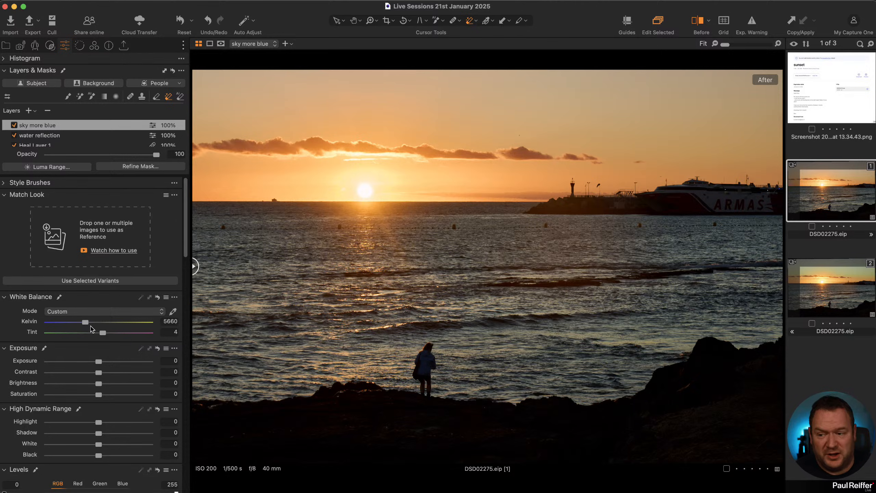
key("alt+m")
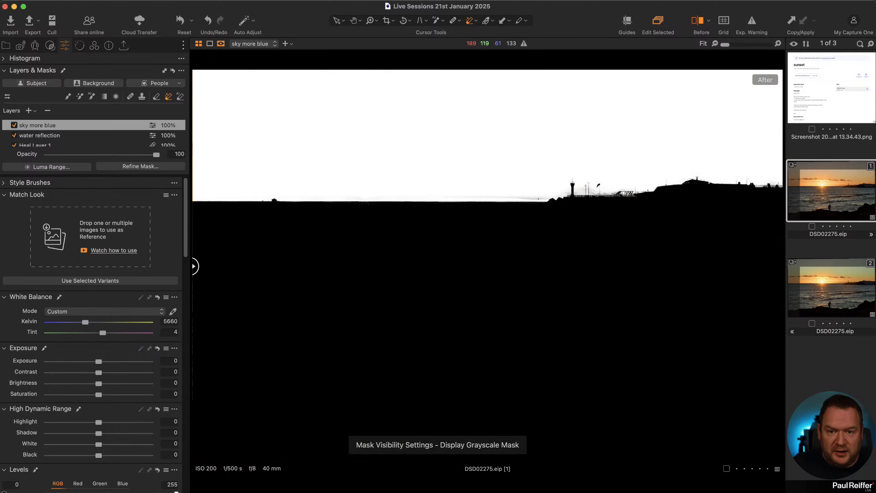
key("alt+m")
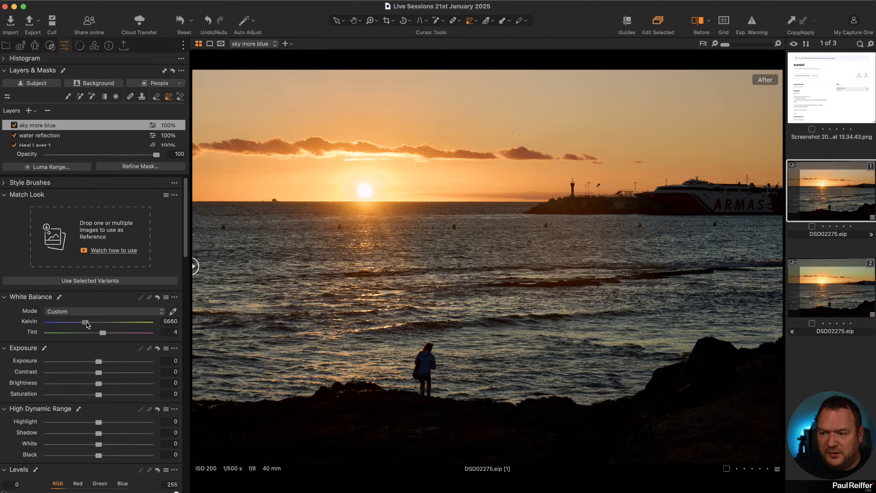
left_click_drag(86, 323, 108, 336)
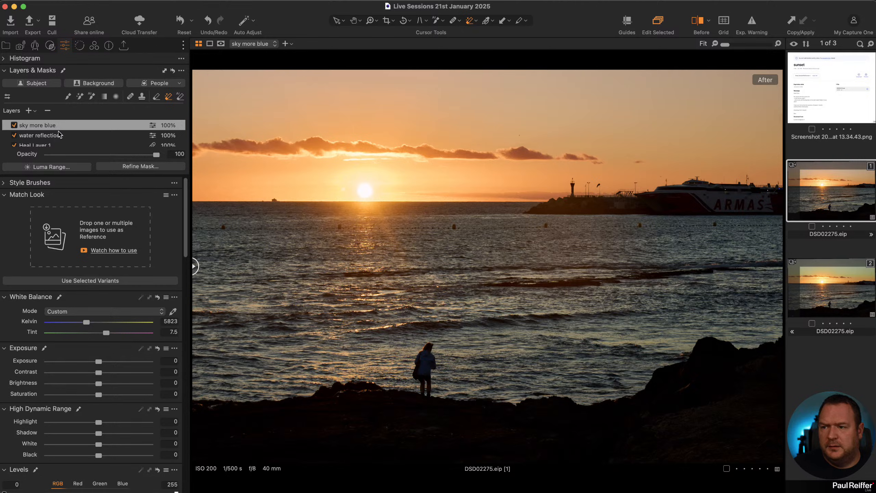
- Add a new adjustment layer above the sky more blue layer and name it Foreground
scroll(59, 135, "down", 1)
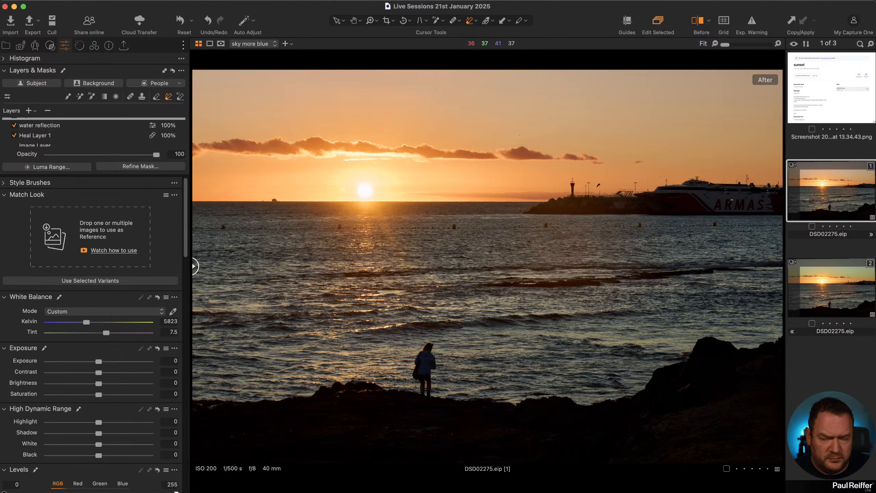
scroll(52, 145, "up", 1)
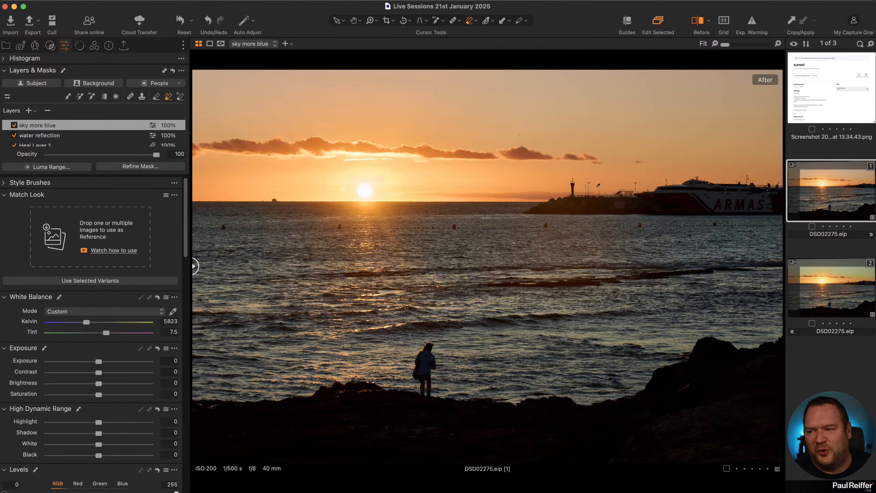
left_click(29, 111)
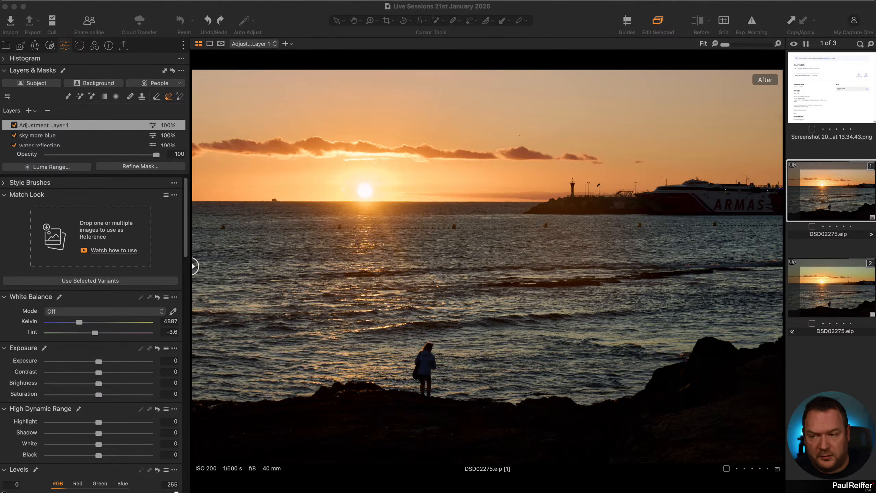
double_click(47, 125)
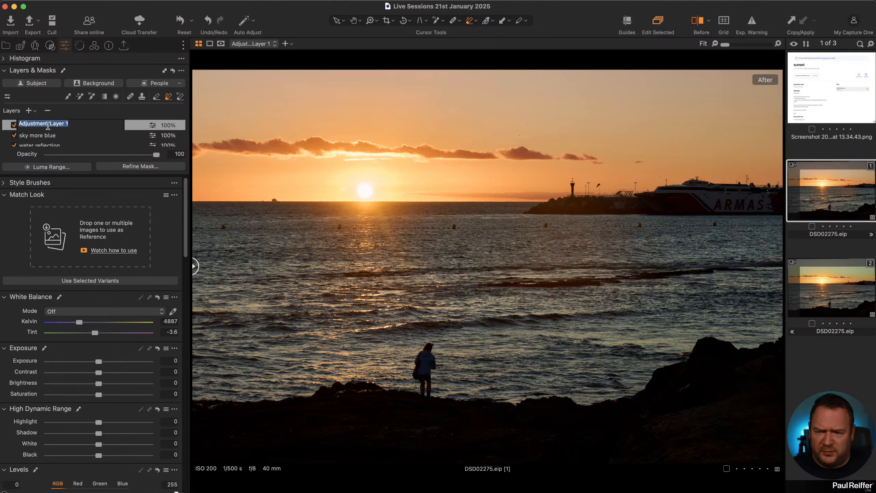
type("Foregrou")
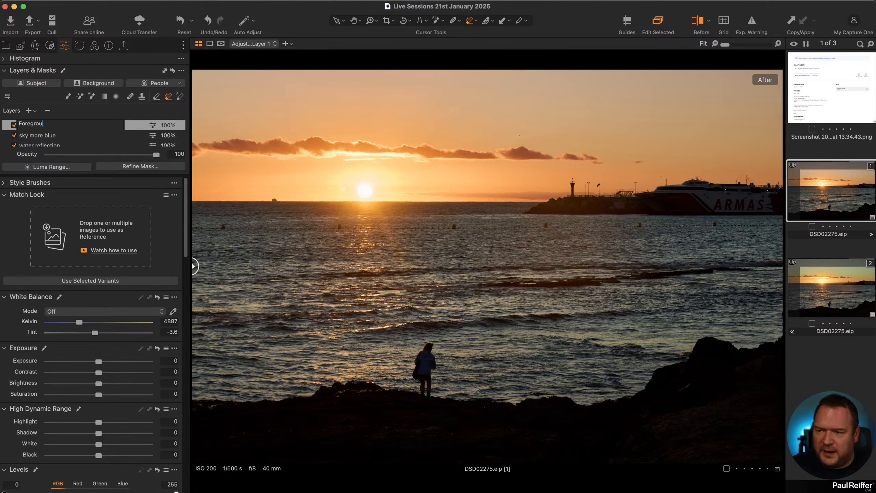
type("nd")
key("Return")
- Mask the dark foreground rocks and the standing person on the Foreground layer with AI Select, and display the mask
left_click(91, 96)
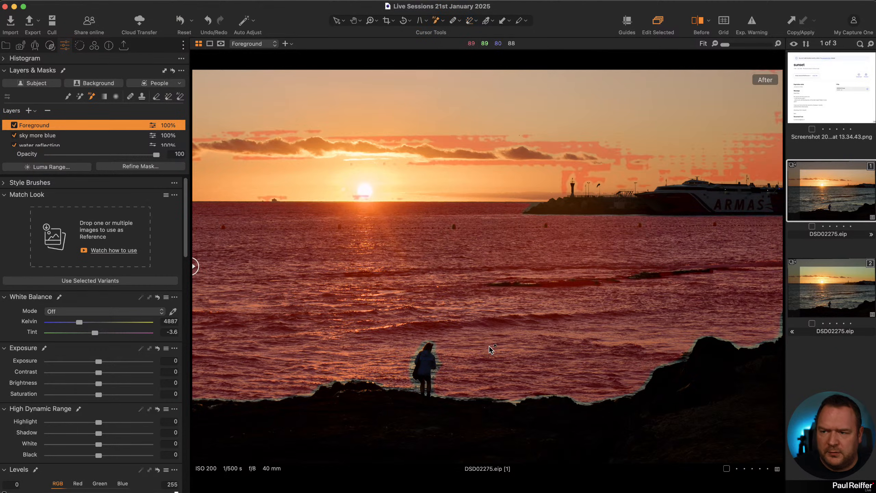
left_click(506, 402)
left_click(540, 423)
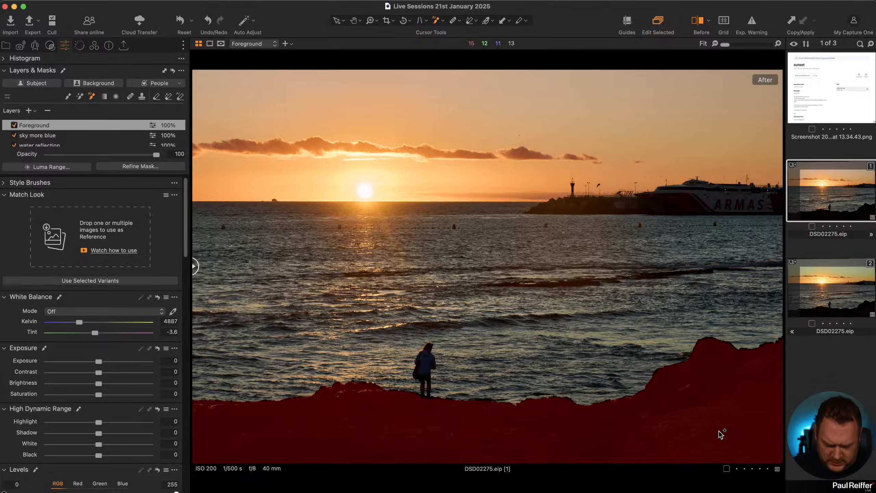
key("m")
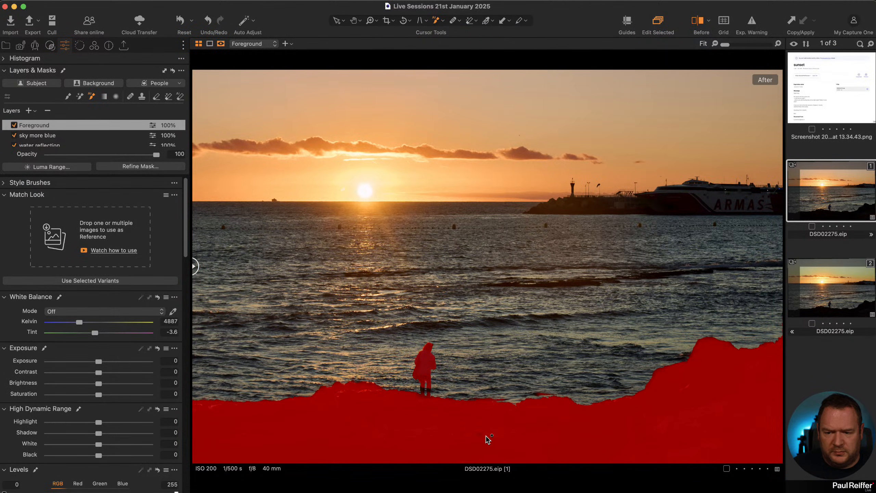
- Add the person's lower legs and feet to the Foreground mask using the Magic Brush
left_click_drag(423, 385, 430, 404)
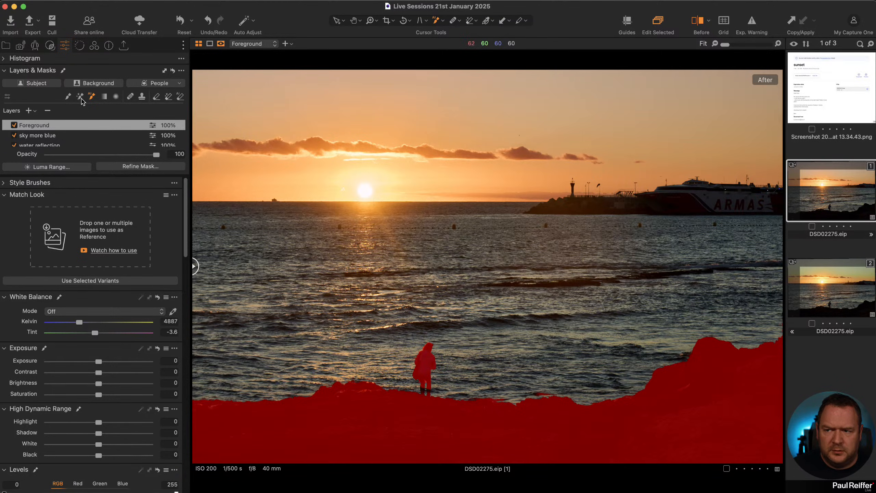
left_click(80, 97)
left_click(428, 391)
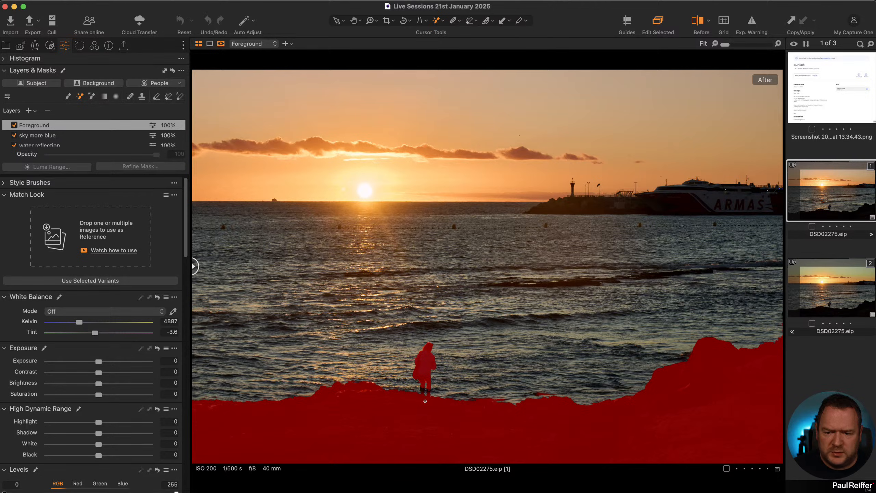
left_click(424, 391)
left_click(428, 394)
left_click(423, 393)
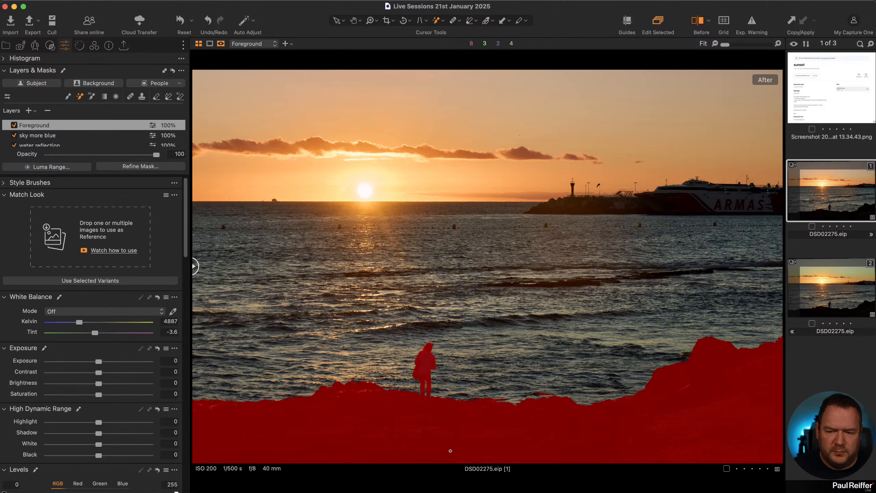
- Check the Foreground mask in grayscale and erase its stray patches along the rocks' upper edge with a smaller eraser brush
key("alt+m")
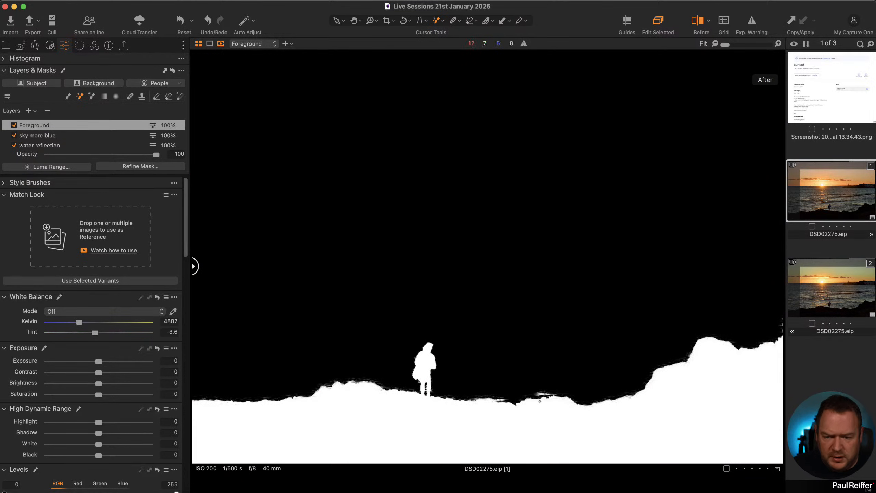
key("z")
left_click(508, 392)
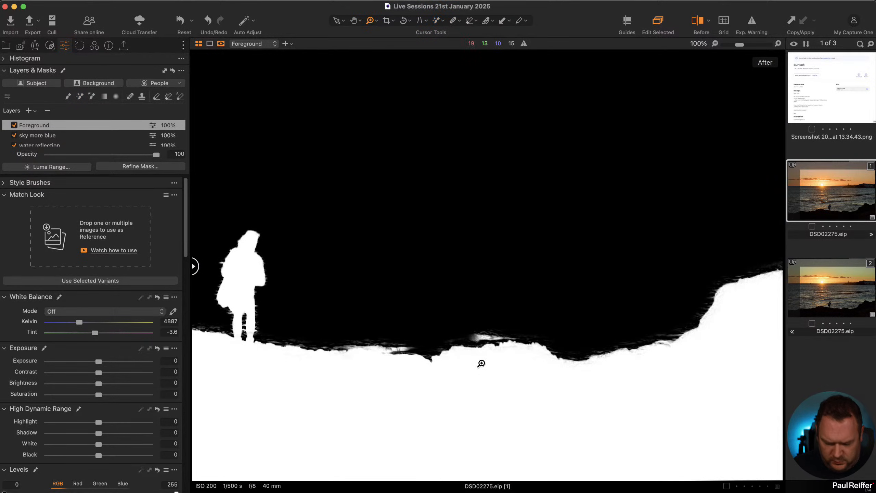
key("alt+m")
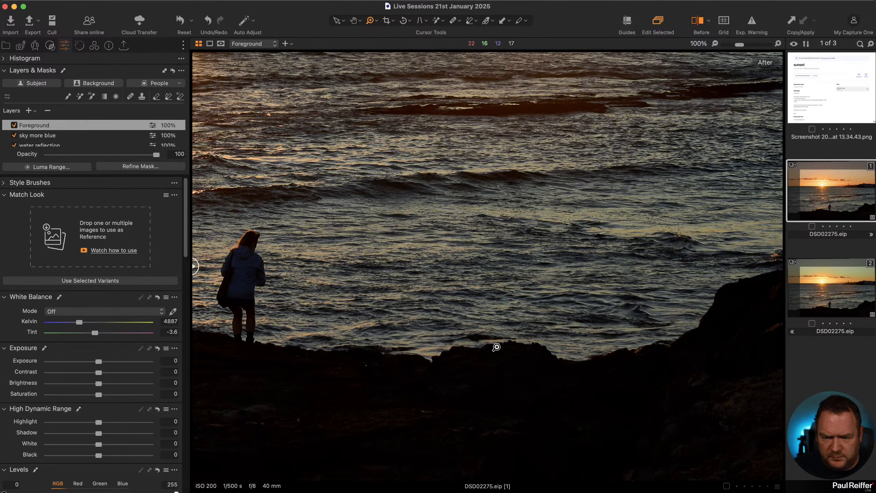
left_click(158, 98)
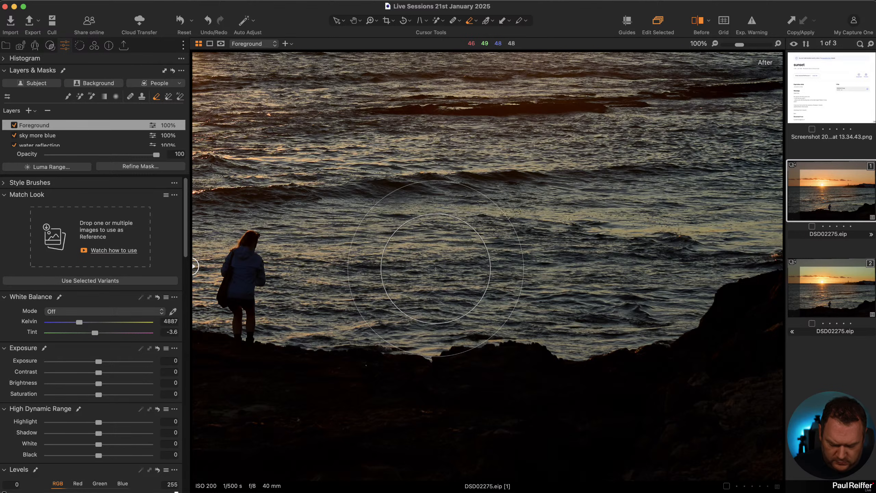
key("alt+m")
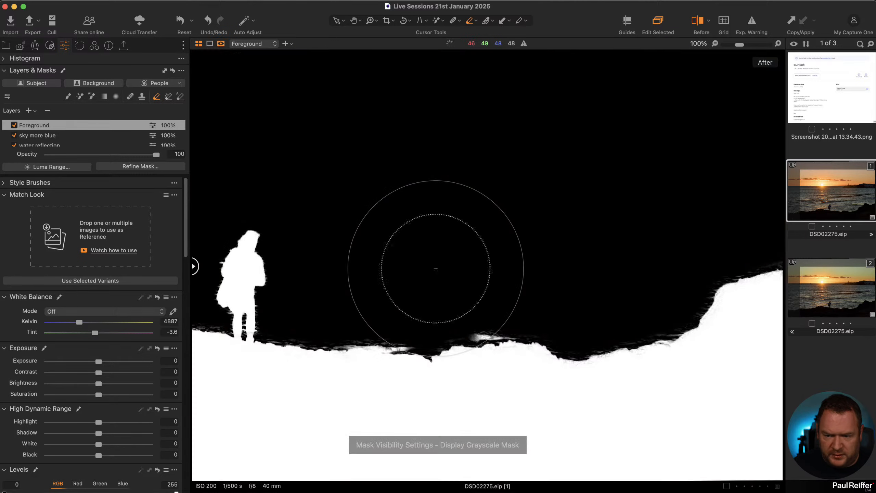
key("[")
key("[")
key("[")
key("[")
key("[")
key("[")
key("[")
key("[")
key("[")
key("[")
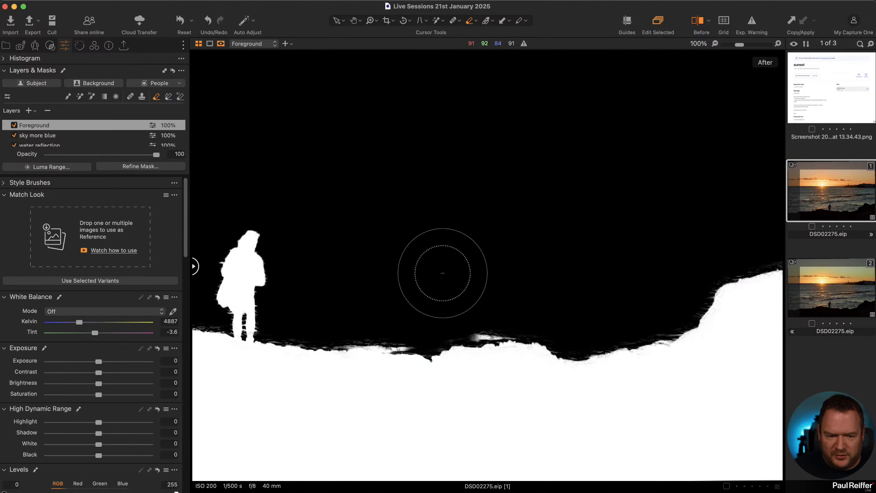
mouse_move(498, 330)
left_mouse_down()
mouse_move(470, 336)
mouse_move(521, 333)
left_mouse_up()
mouse_move(333, 339)
left_mouse_down()
mouse_move(422, 345)
mouse_move(350, 356)
mouse_move(369, 348)
left_mouse_up()
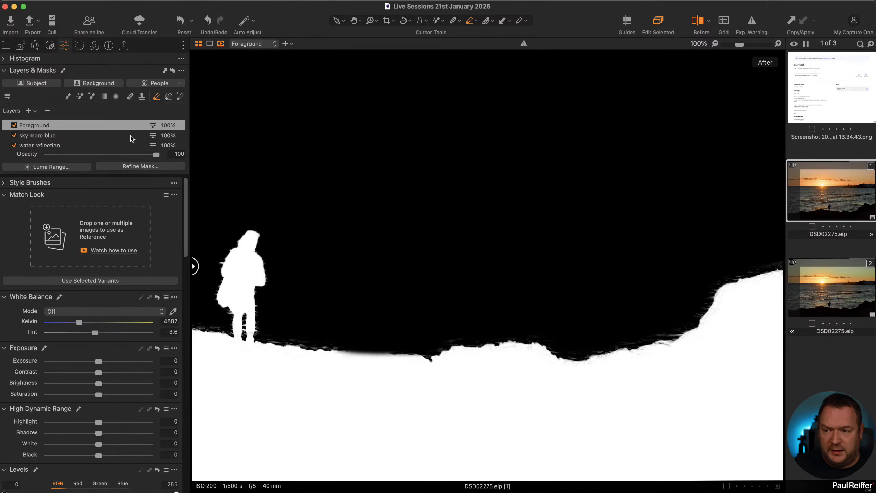
- Refine the Foreground mask with a radius of 11 and hide the mask display
left_click(140, 167)
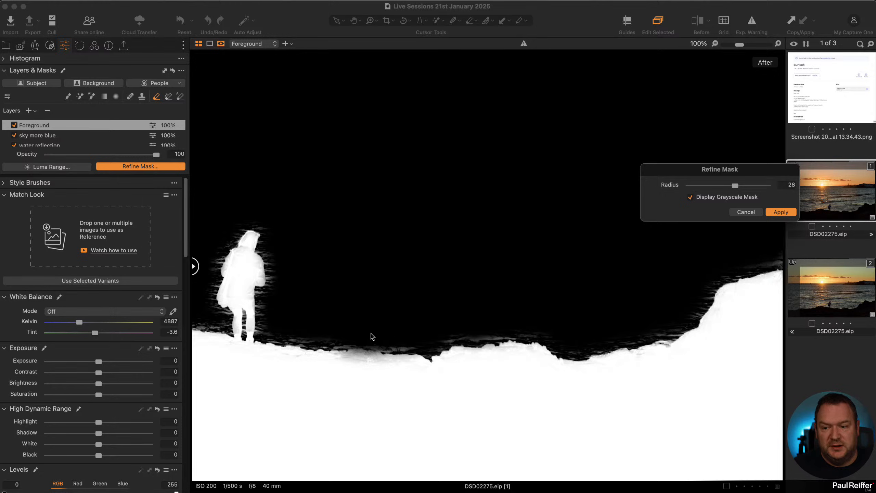
left_click_drag(735, 186, 724, 188)
left_click(781, 212)
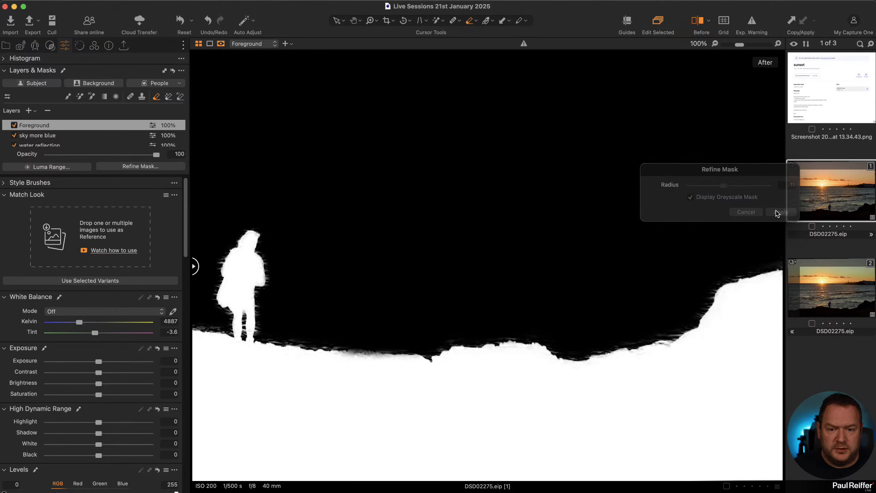
key("m")
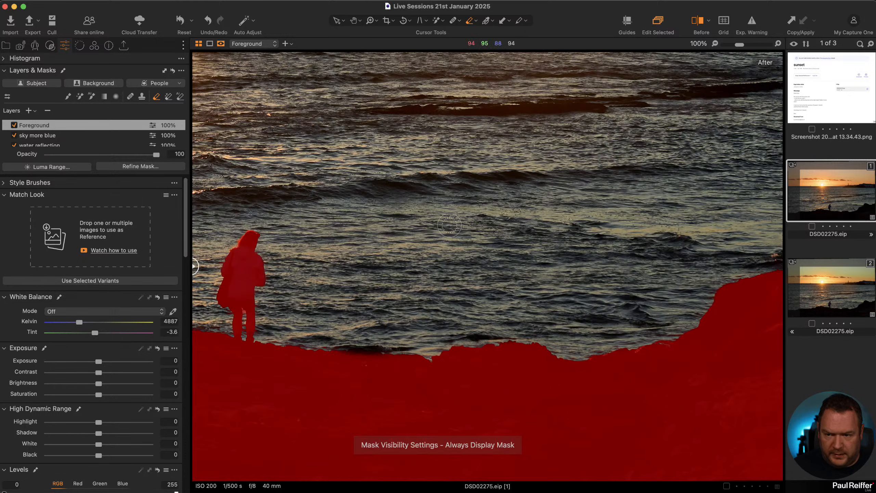
key("m")
key("h")
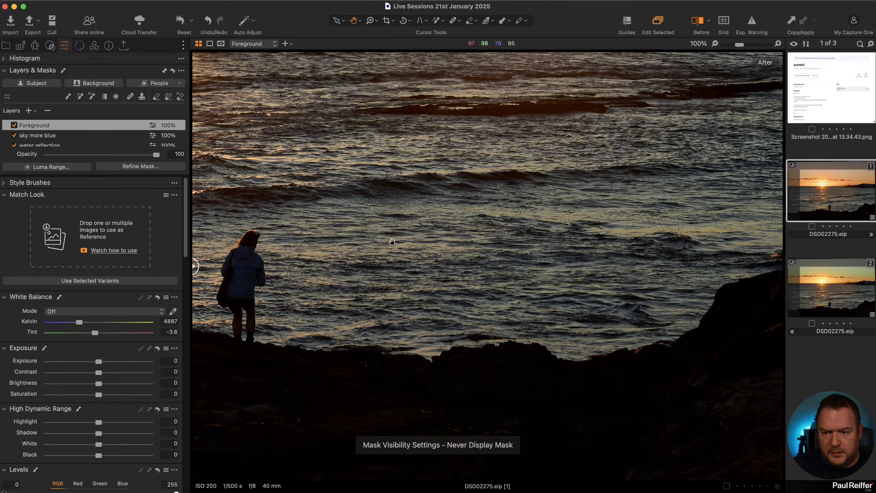
- Brighten the Foreground layer across the whole photo by setting its exposure to 0.87
key("super+0")
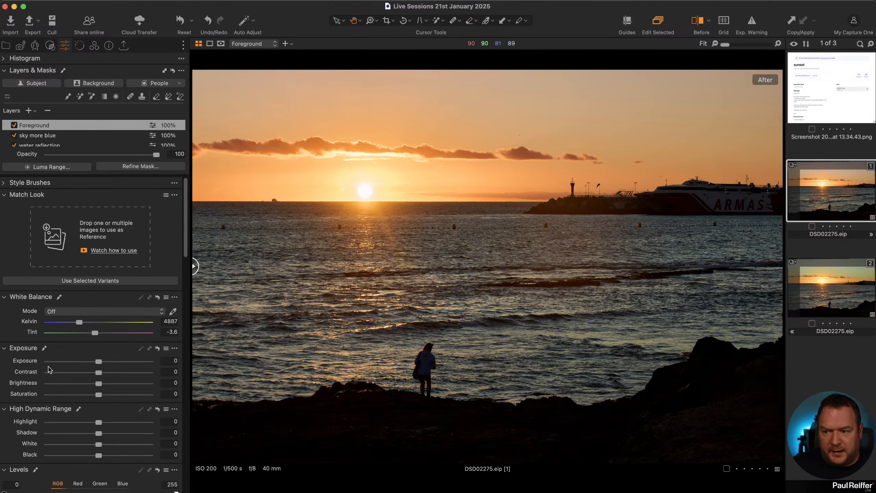
left_click_drag(99, 362, 149, 366)
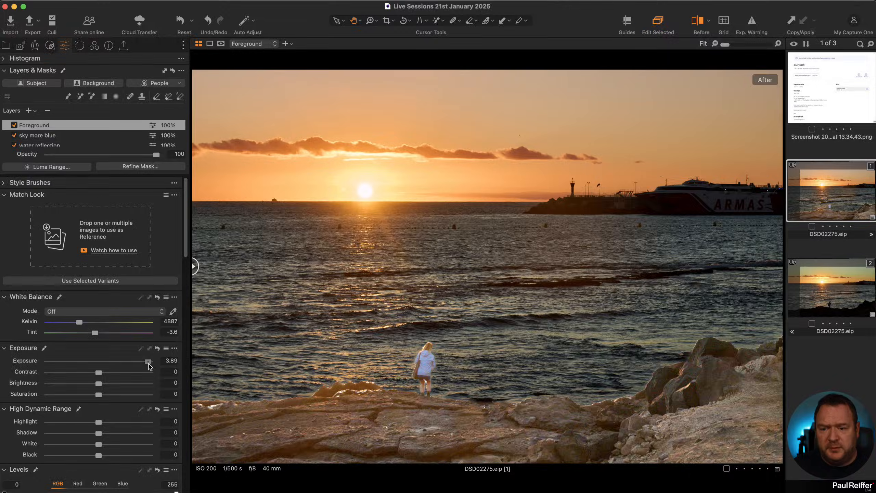
left_click_drag(149, 366, 111, 374)
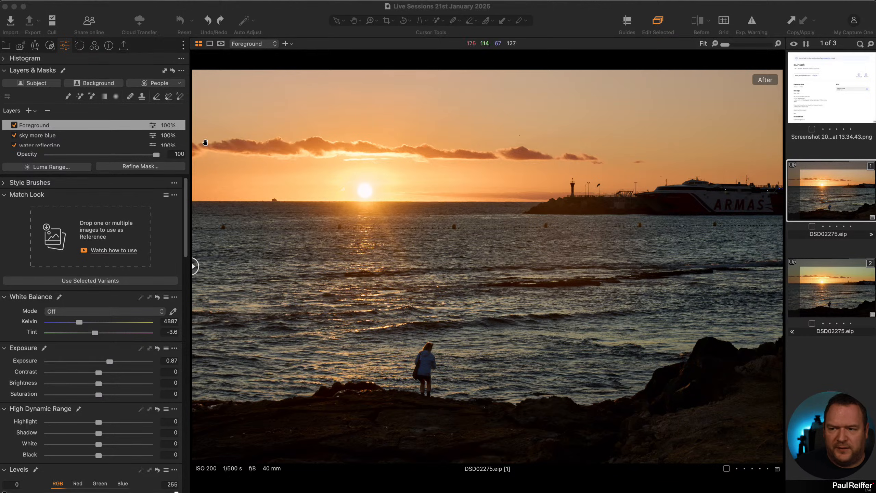
- Compare the photo with the water reflection layer switched off and on again
scroll(119, 141, "down", 2)
scroll(119, 141, "up", 2)
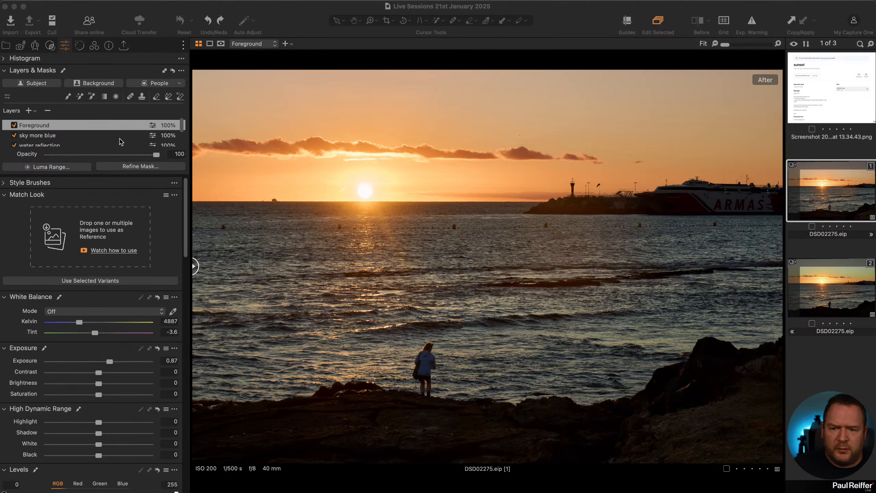
left_click(15, 145)
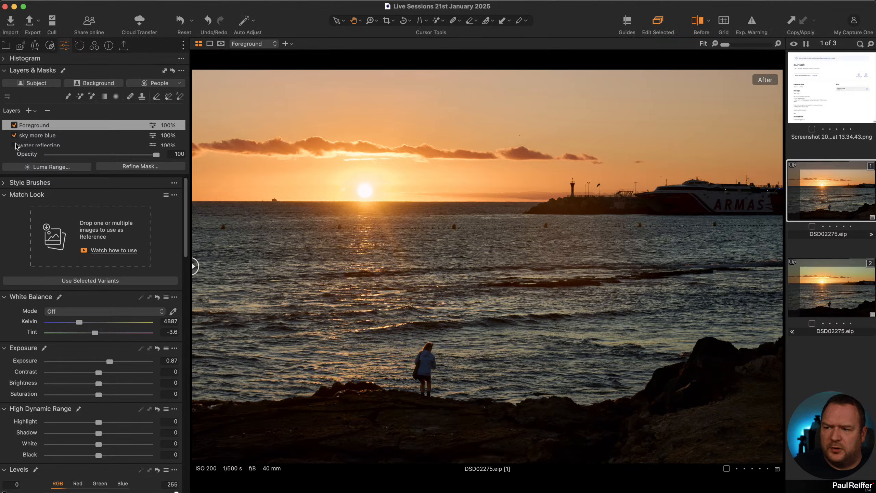
left_click(14, 145)
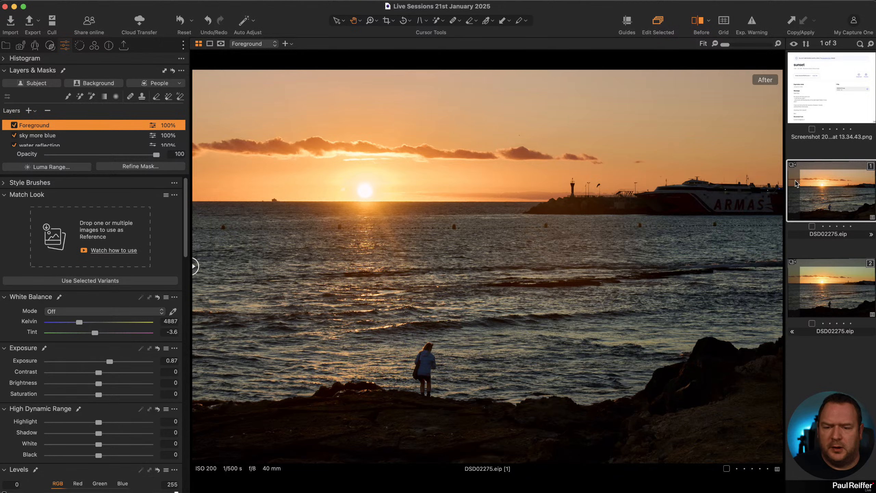
- Add a new adjustment layer above the Foreground layer and name it Boat
left_click(30, 111)
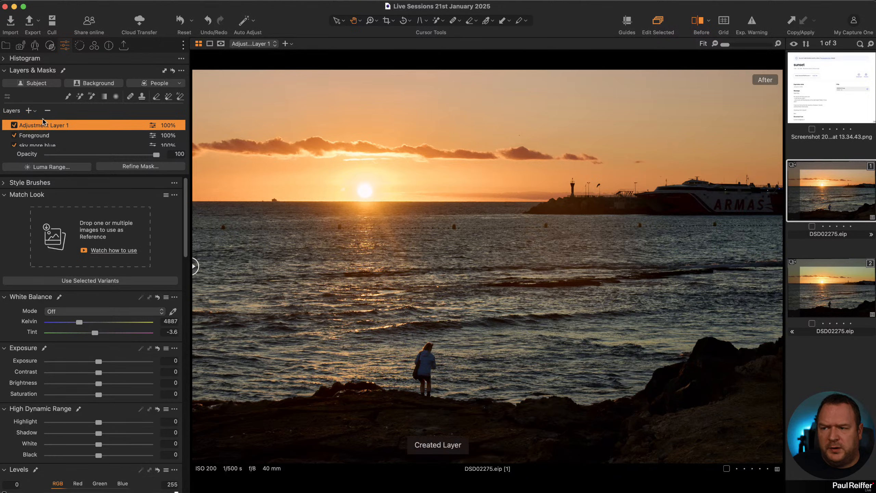
double_click(41, 125)
type("Boat")
key("Return")
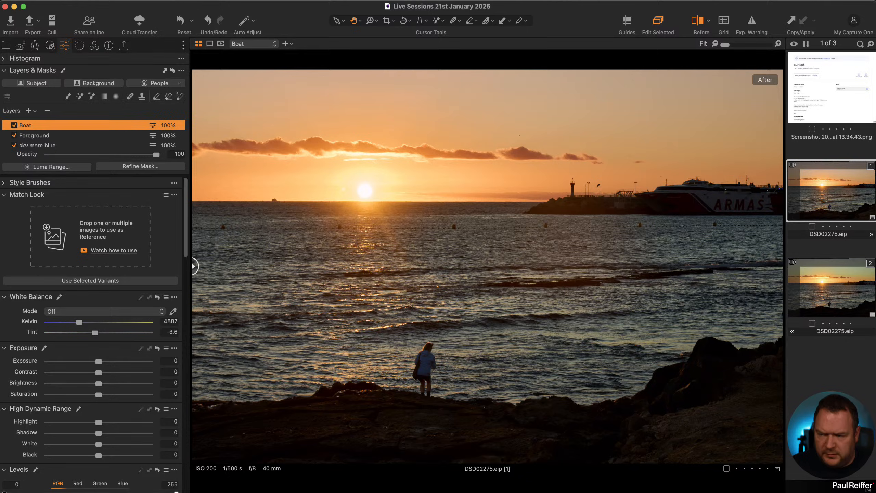
- Mask the ferry and the adjoining rocky pier on the Boat layer with AI Select, filling the gap between them with the Magic Brush
left_click(92, 97)
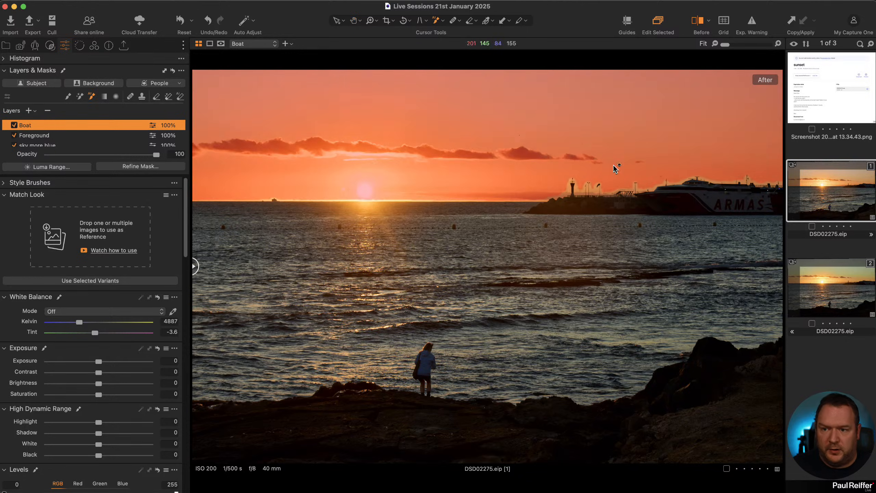
left_click(683, 202)
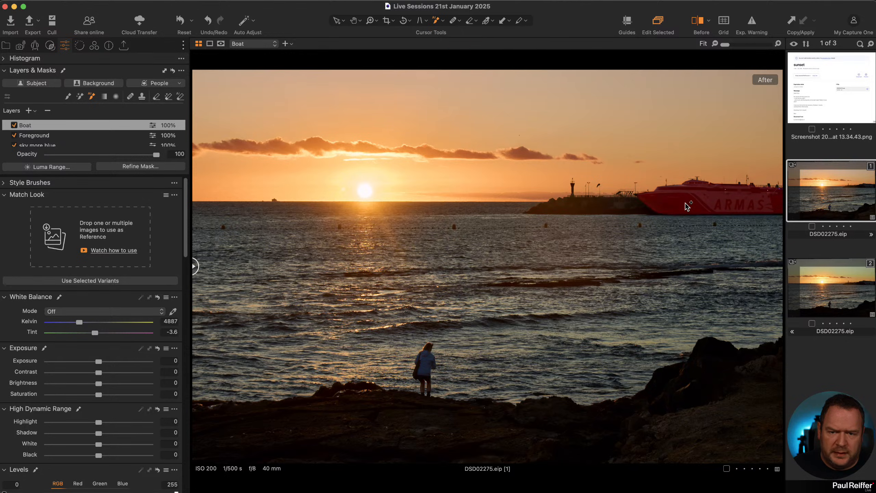
key("m")
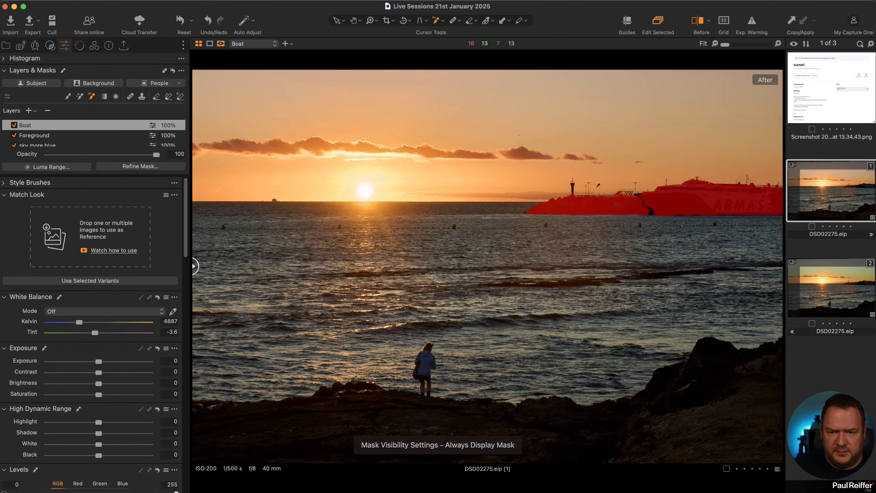
left_click_drag(659, 196, 610, 212)
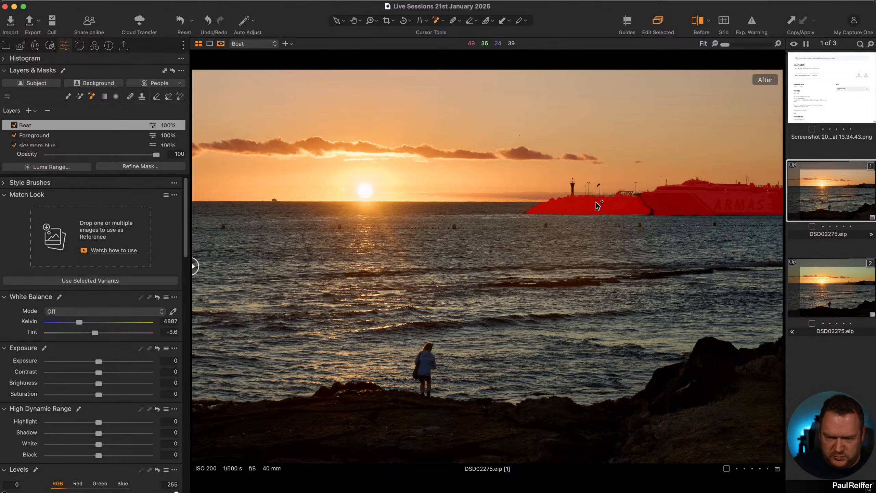
left_click(79, 98)
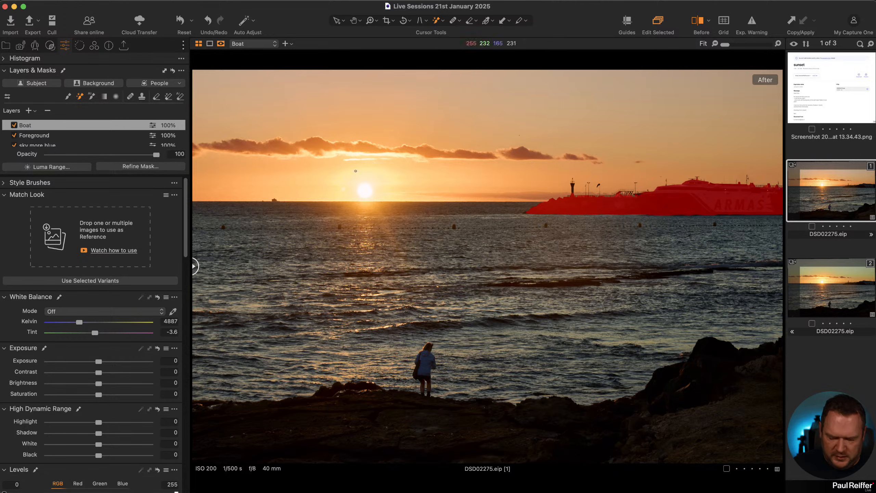
- Refine the Boat mask's edges with a slightly larger radius and hide the mask display
left_click(148, 166)
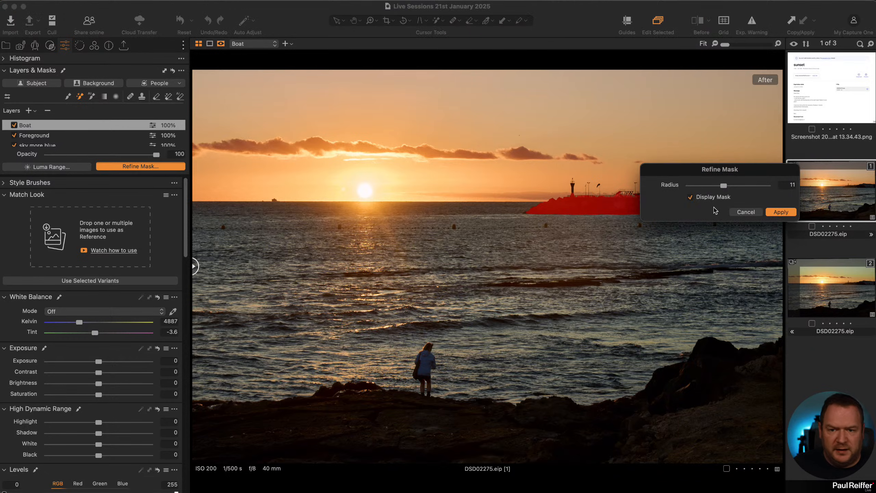
left_click_drag(730, 187, 731, 188)
left_click(773, 212)
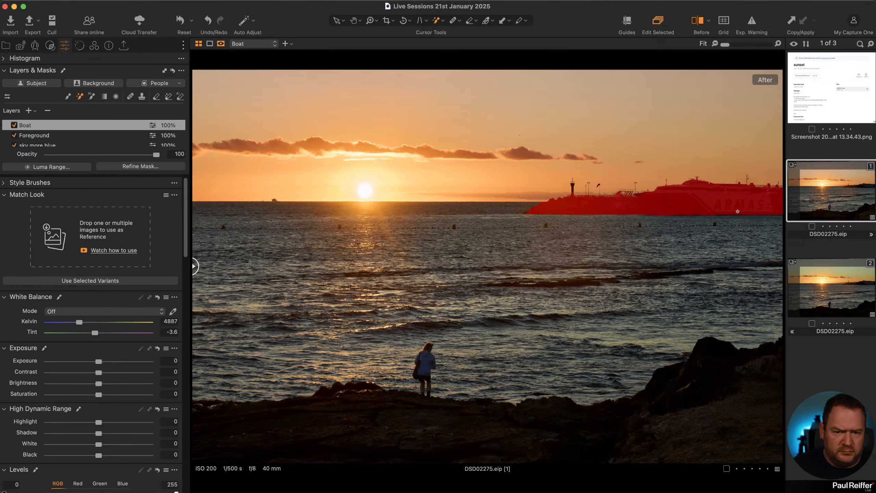
key("m")
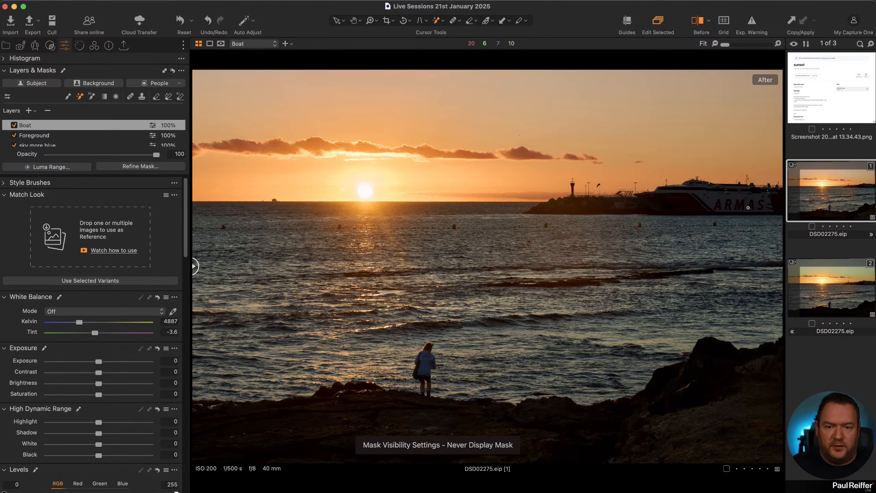
- Set the Boat layer's exposure to -0.39 and reset its contrast to 0
mouse_move(99, 373)
left_mouse_down()
mouse_move(75, 374)
mouse_move(97, 362)
left_mouse_up()
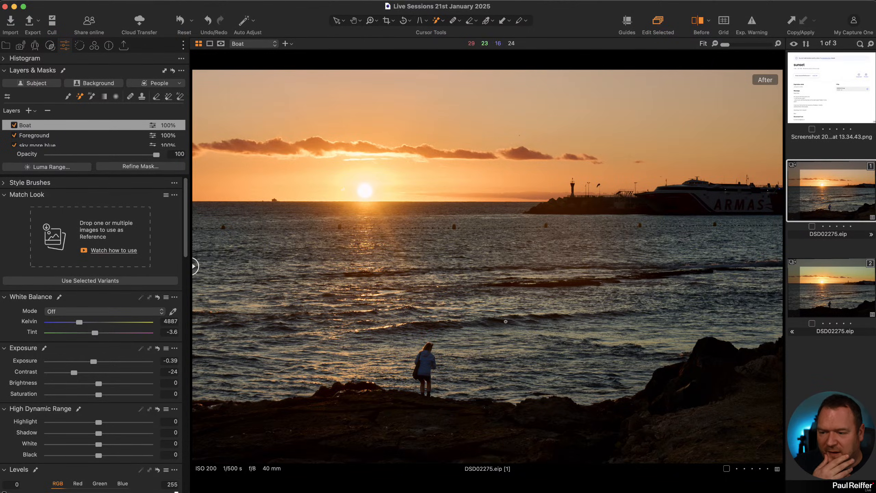
double_click(74, 372)
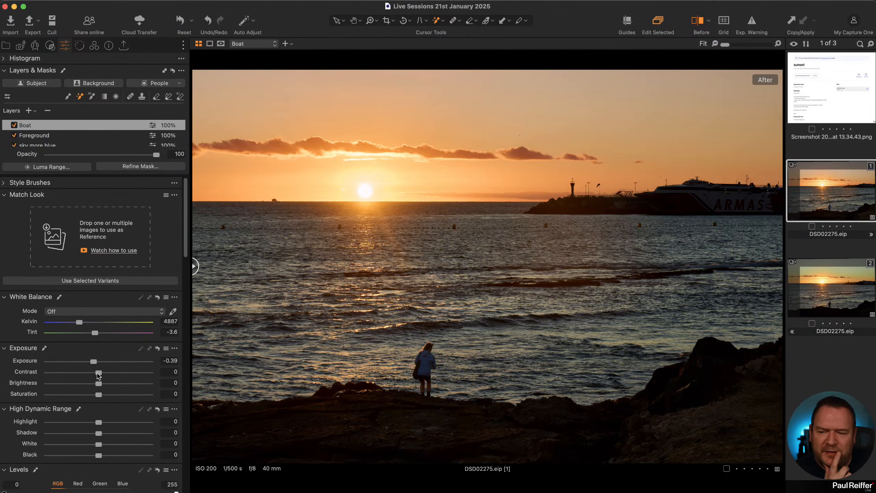
- Darken the Boat layer's shadows slightly with a Luma curve and set its exposure to -0.28
left_click(139, 349)
scroll(104, 345, "down", 4)
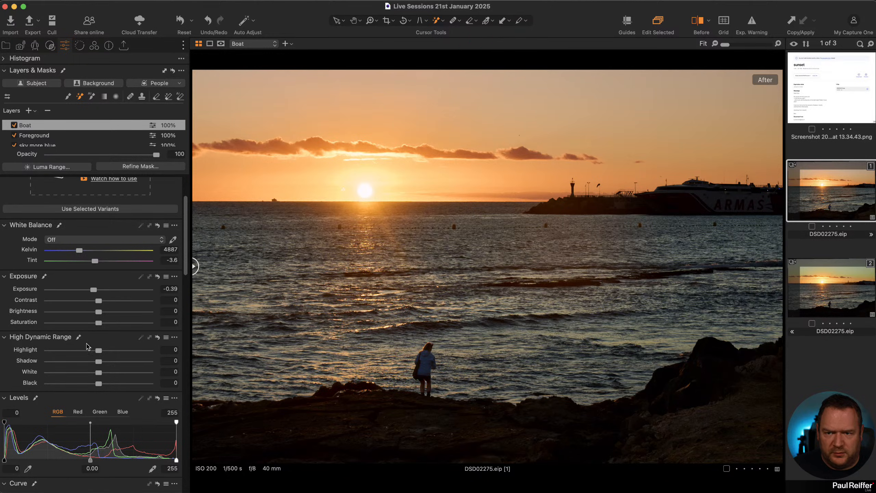
scroll(142, 347, "down", 1)
scroll(142, 347, "down", 10)
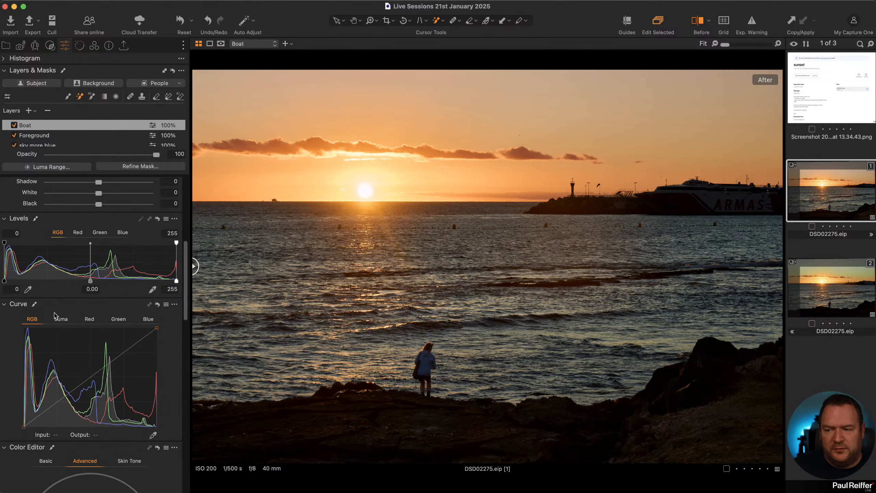
left_click(61, 320)
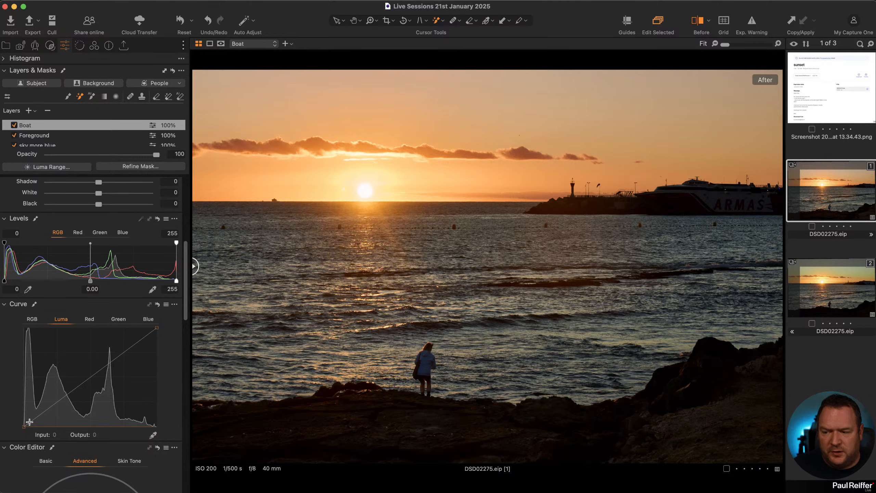
left_click(36, 419)
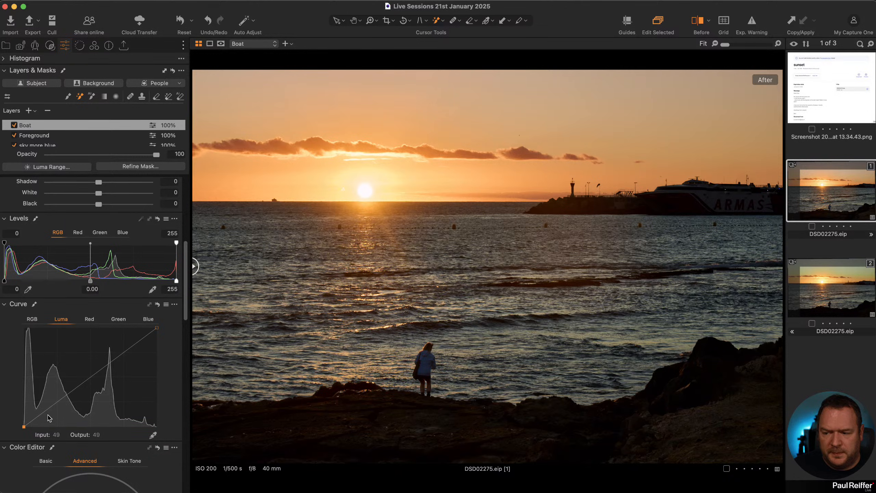
mouse_move(37, 418)
left_mouse_down()
mouse_move(45, 412)
mouse_move(47, 423)
mouse_move(35, 421)
left_mouse_up()
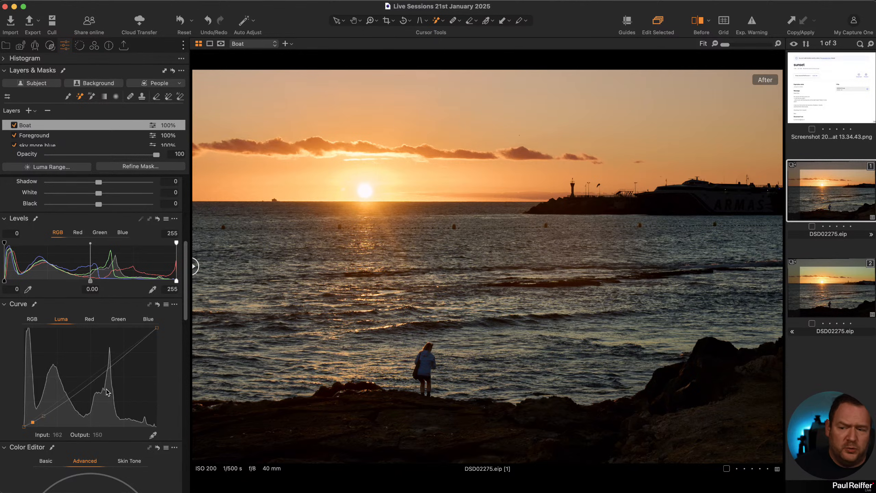
scroll(108, 300, "up", 10)
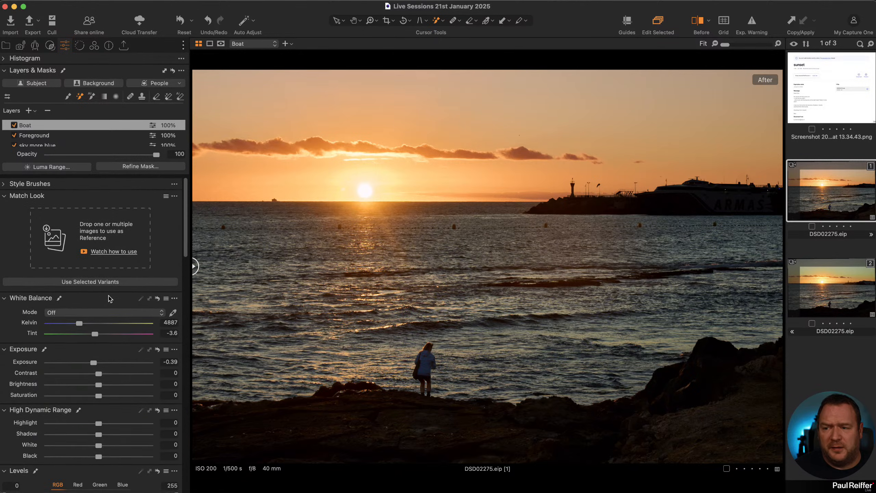
mouse_move(96, 364)
left_mouse_down()
mouse_move(125, 365)
mouse_move(94, 366)
left_mouse_up()
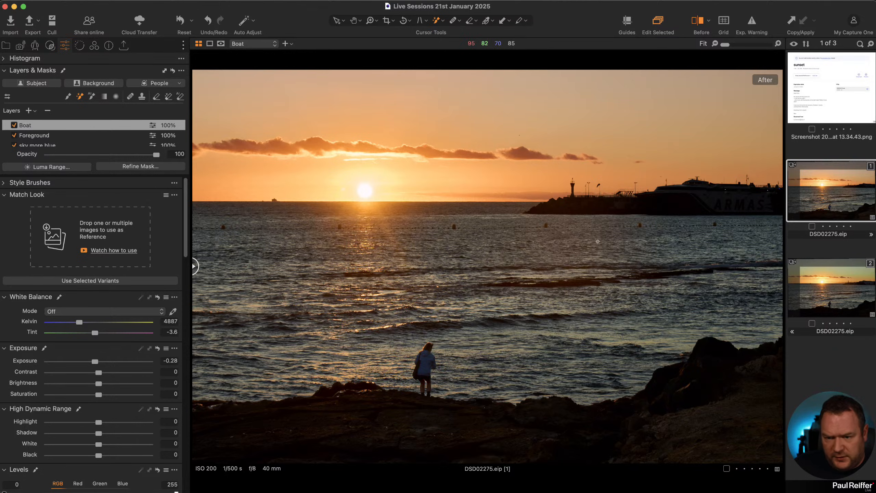
- Add a new adjustment layer above the Boat layer and name it Sun Spot
key("v")
double_click(570, 263)
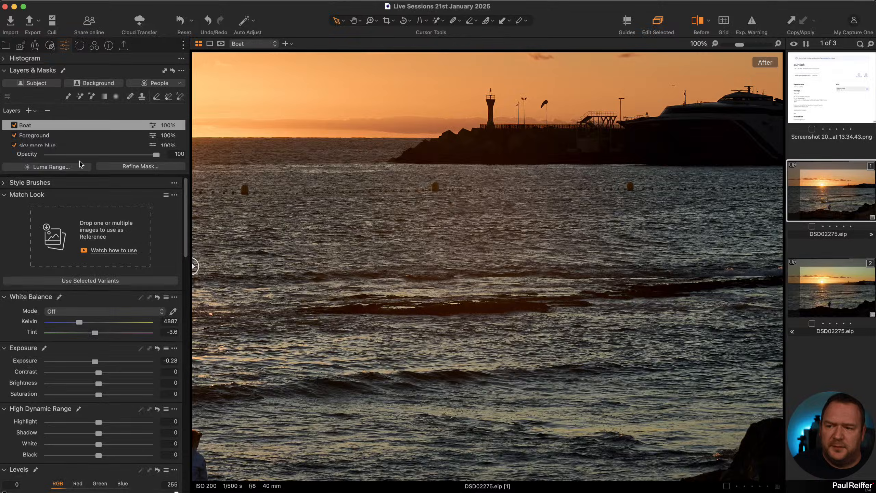
left_click(29, 111)
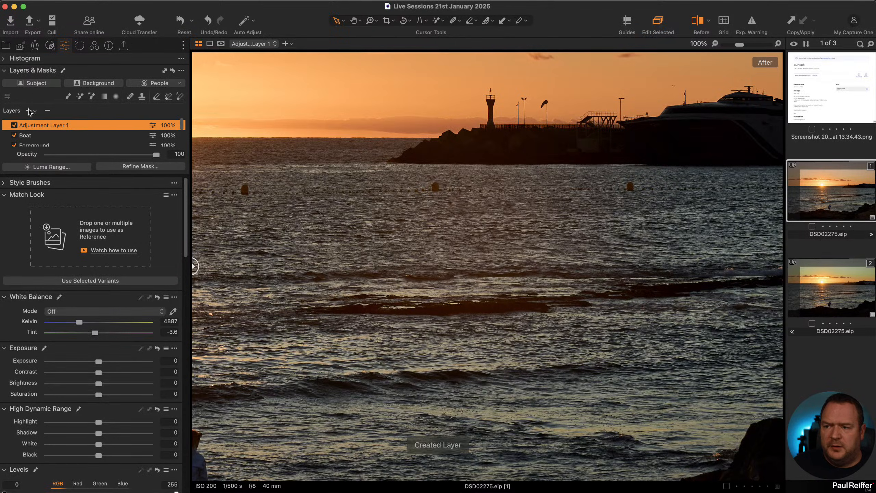
double_click(44, 125)
type("Sun Spot")
key("Return")
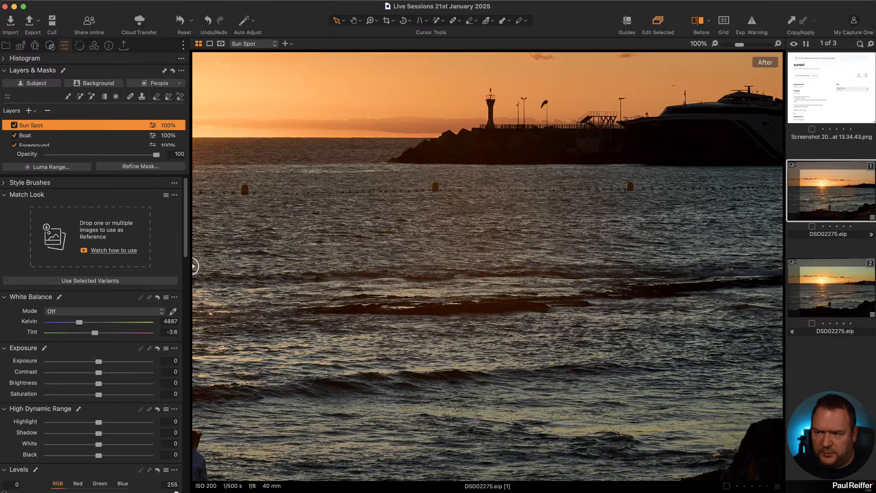
- Paint a soft brush mask on the Sun Spot layer over the reddish patch of sea below the pier, and hide the mask display
left_click_drag(472, 273, 513, 272)
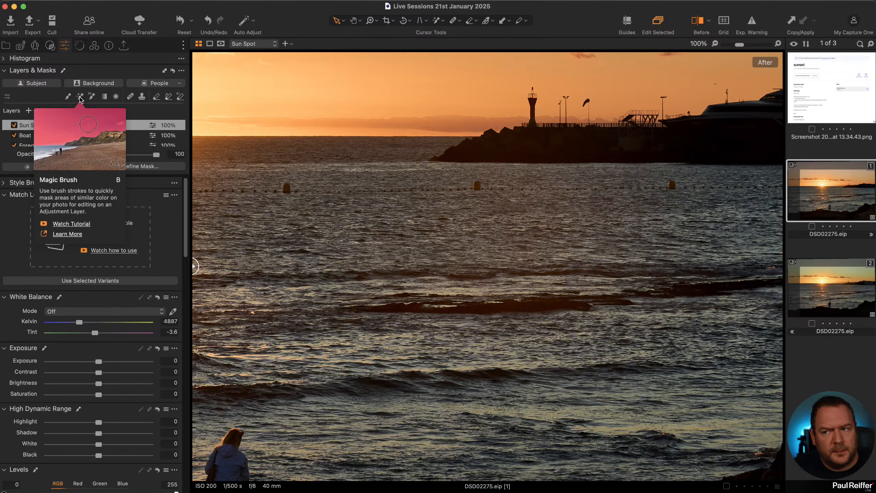
left_click(68, 98)
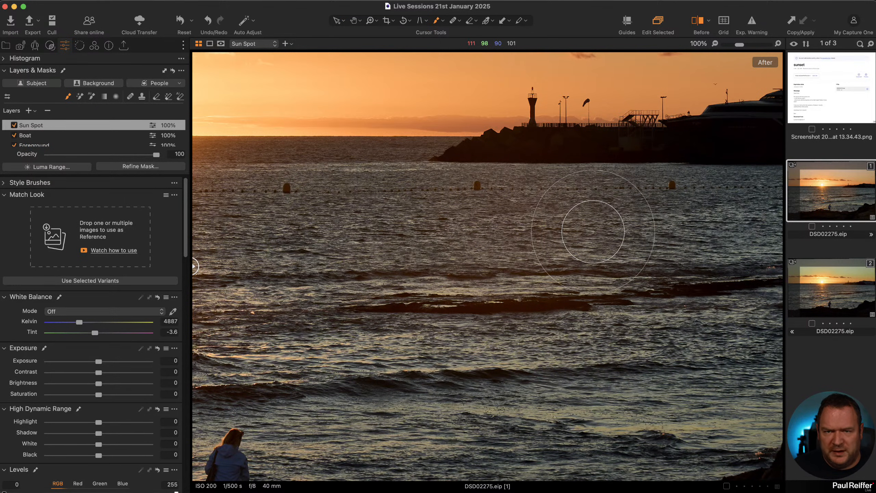
key("super+0")
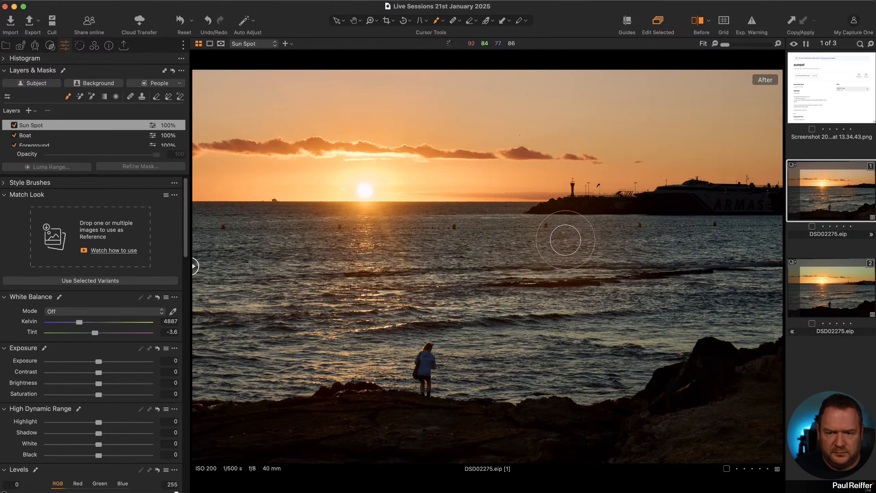
right_click(538, 242)
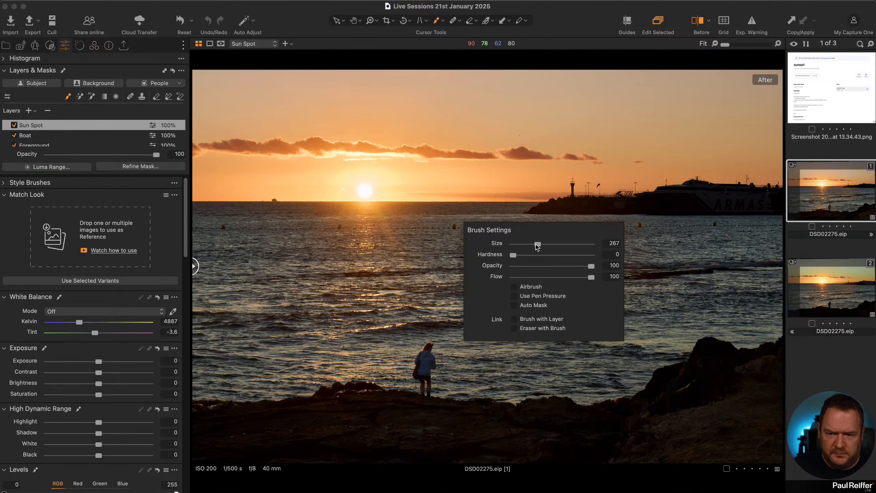
key("m")
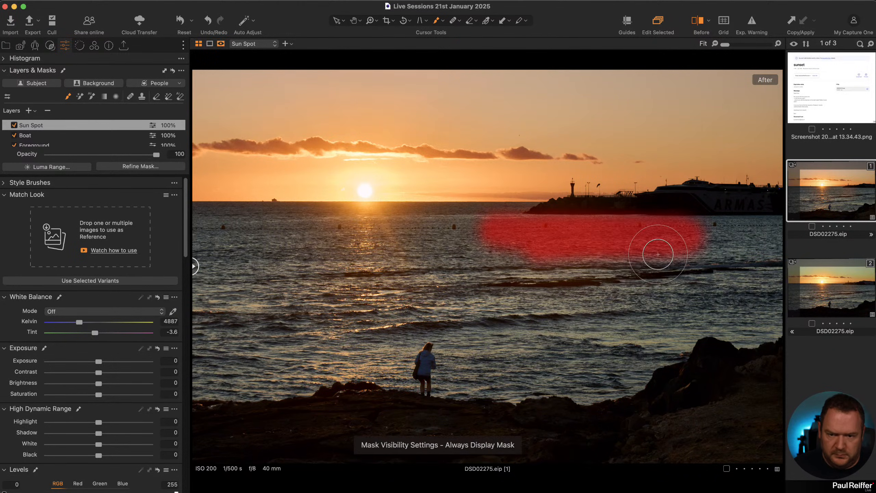
mouse_move(542, 245)
left_mouse_down()
mouse_move(487, 266)
mouse_move(625, 279)
mouse_move(619, 290)
mouse_move(621, 263)
mouse_move(727, 233)
mouse_move(623, 276)
mouse_move(631, 298)
mouse_move(498, 303)
mouse_move(738, 301)
mouse_move(739, 279)
mouse_move(642, 295)
mouse_move(629, 288)
mouse_move(570, 312)
left_mouse_up()
key("m")
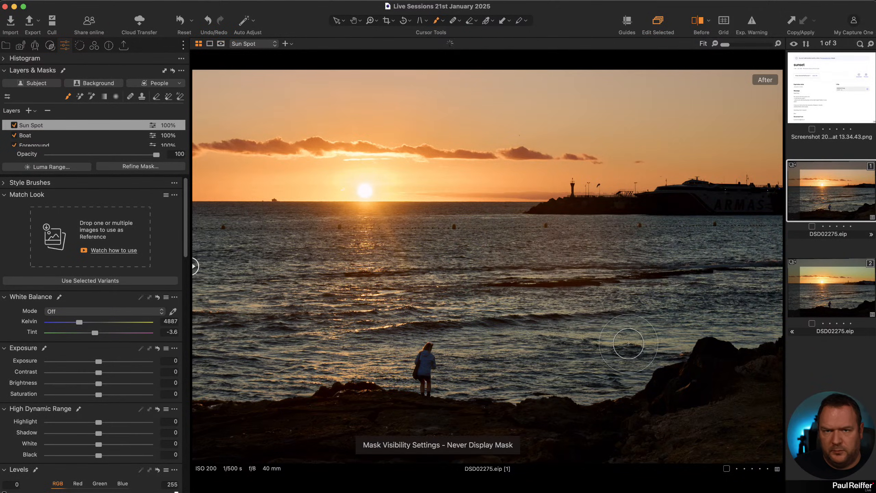
- Sample the sea colour below the ferry in the Skin Tone editor, extending its range to yellow, and set hue uniformity to 44.5
left_click(94, 46)
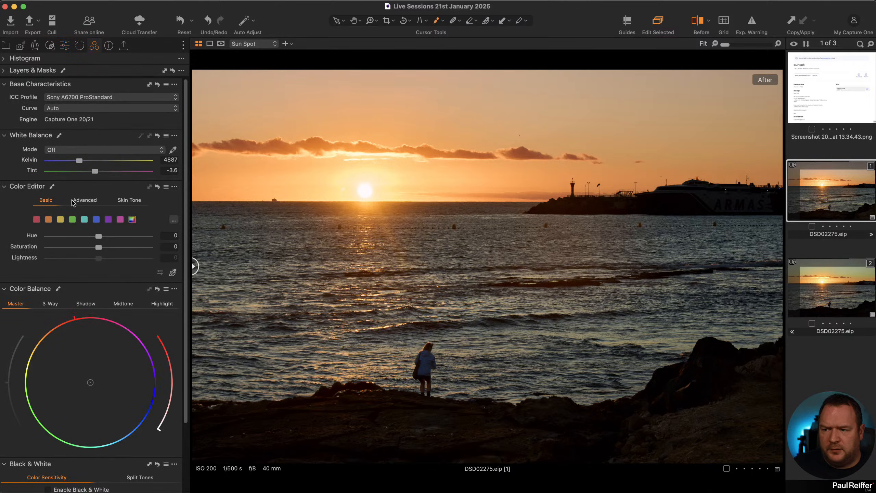
left_click(129, 201)
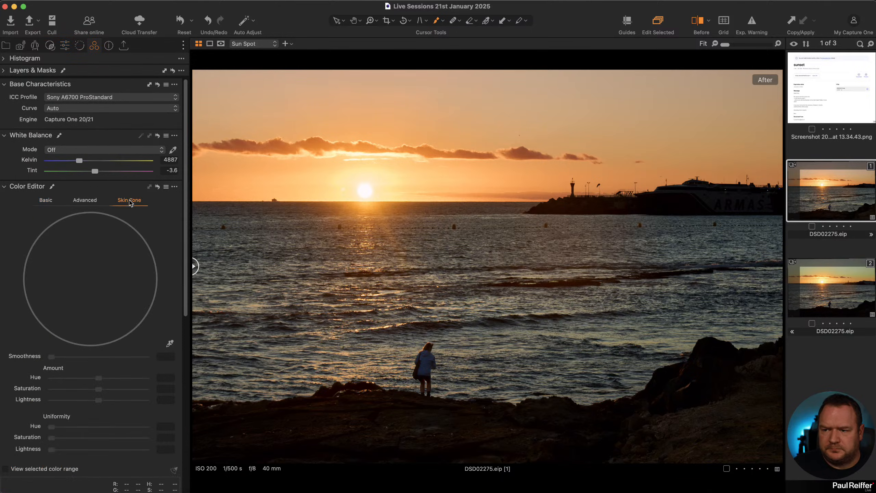
left_click(170, 343)
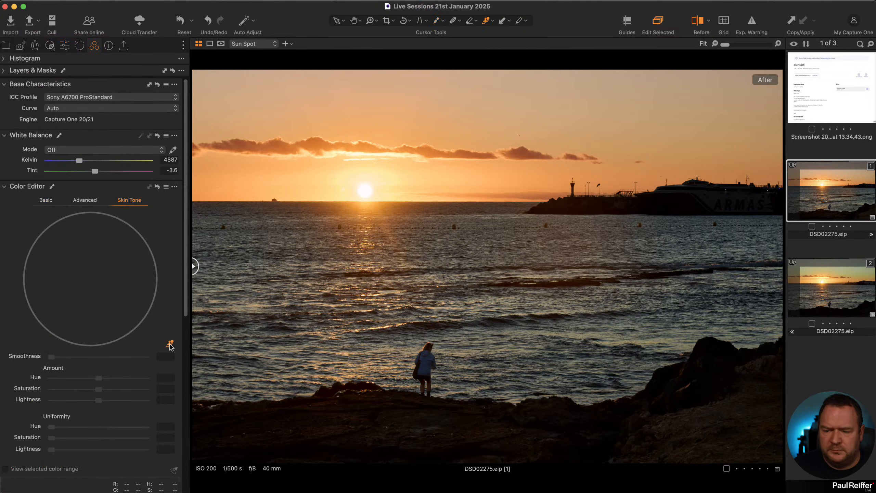
left_click(666, 244)
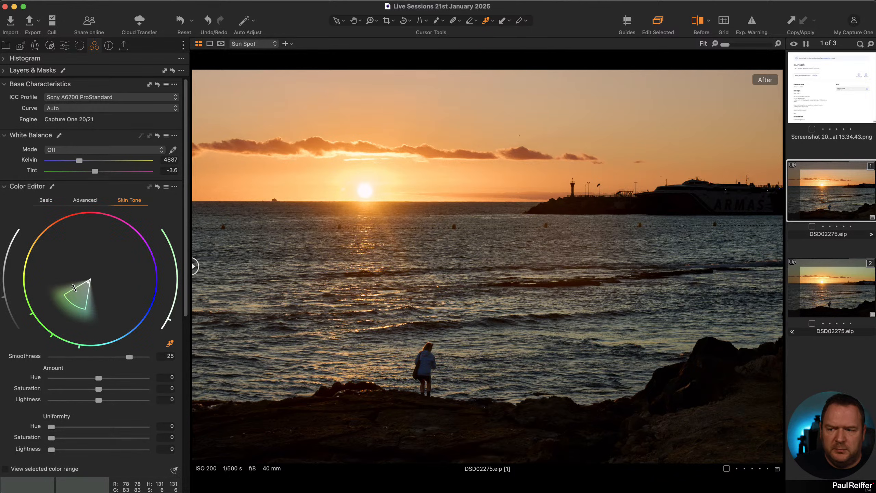
left_click_drag(75, 288, 75, 268)
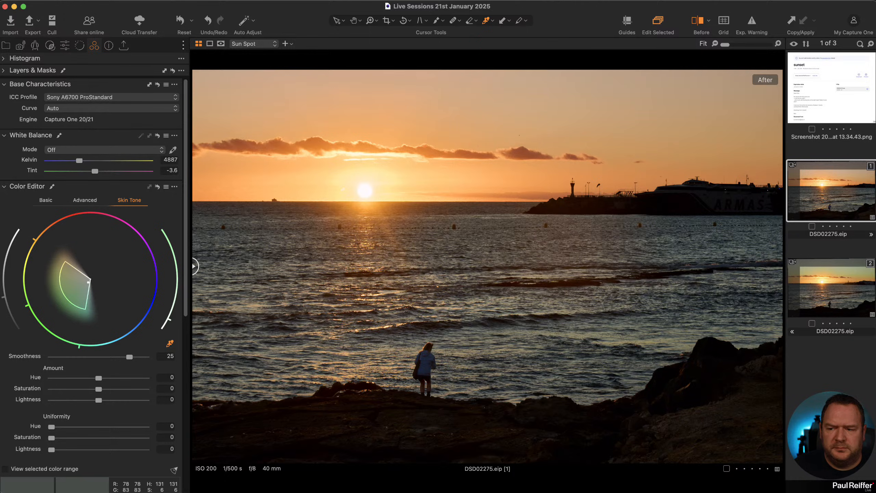
left_click_drag(53, 430, 94, 436)
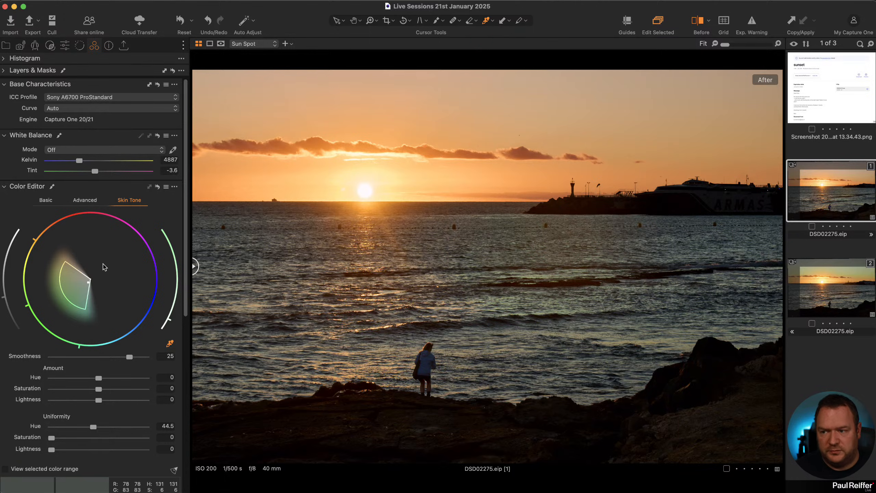
left_click_drag(72, 268, 71, 274)
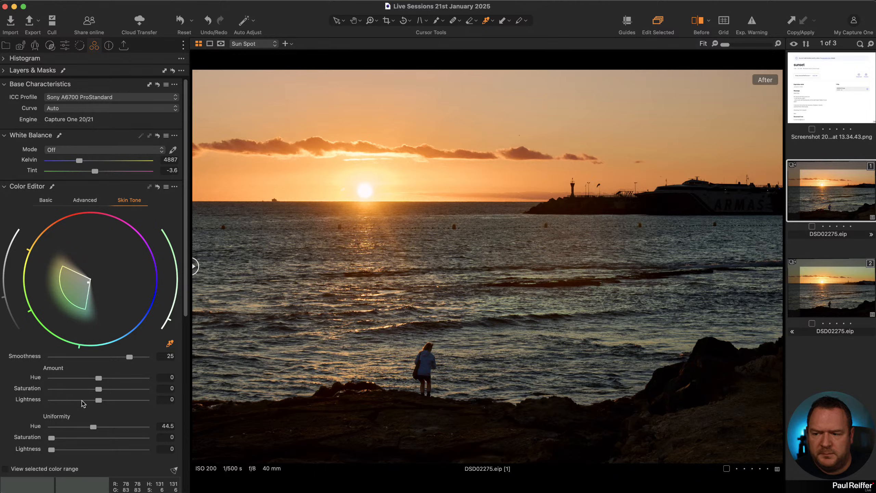
- Set the Skin Tone amounts to hue 3.5, saturation 2.6 and lightness -1, with uniformity at hue 57.3, saturation 11 and lightness 25.4
left_click_drag(98, 389, 126, 388)
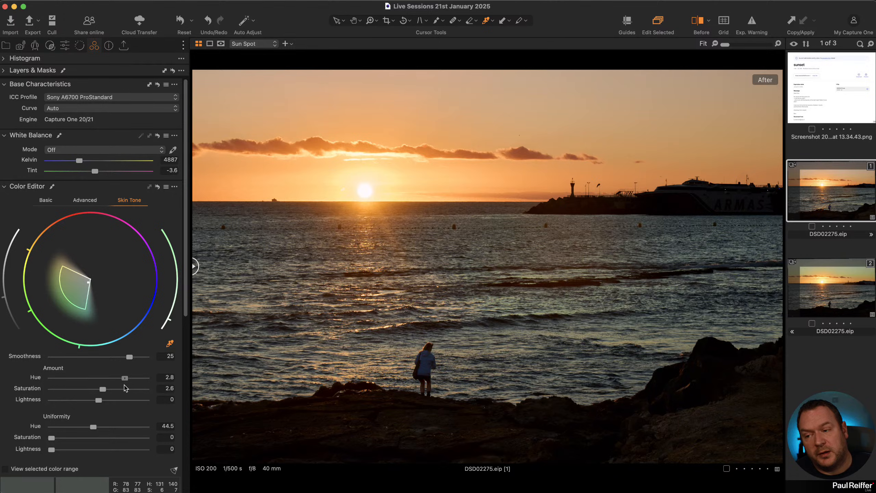
left_click_drag(126, 387, 128, 388)
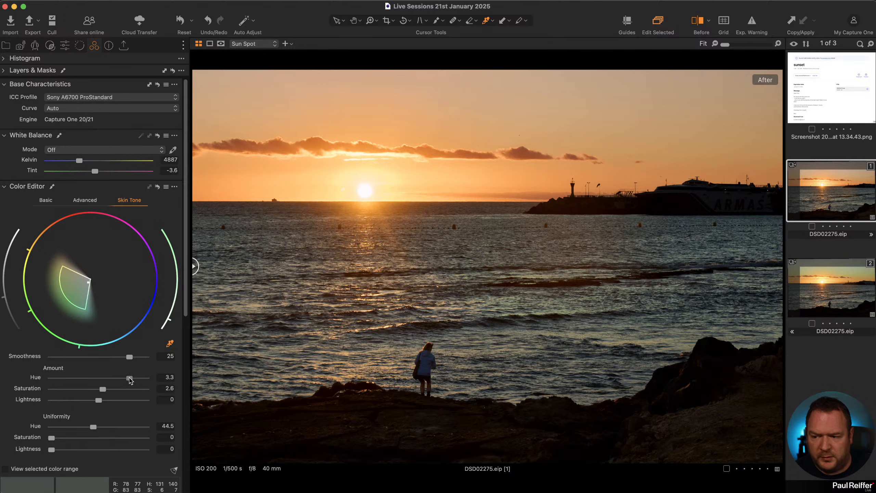
left_click_drag(128, 380, 133, 380)
left_click_drag(99, 404, 95, 404)
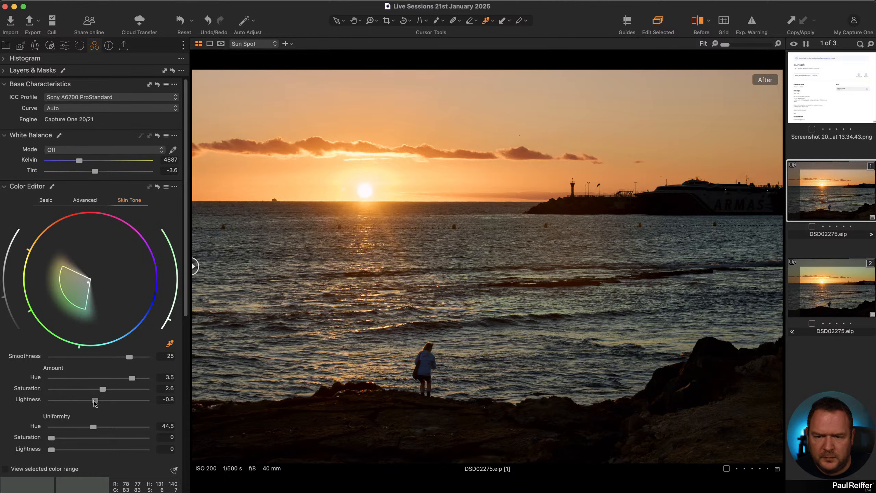
left_click_drag(52, 438, 80, 450)
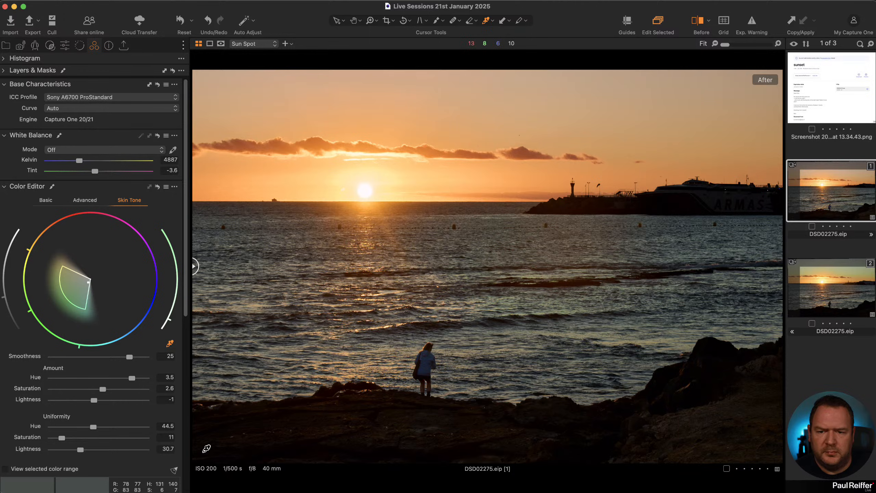
left_click_drag(80, 450, 106, 427)
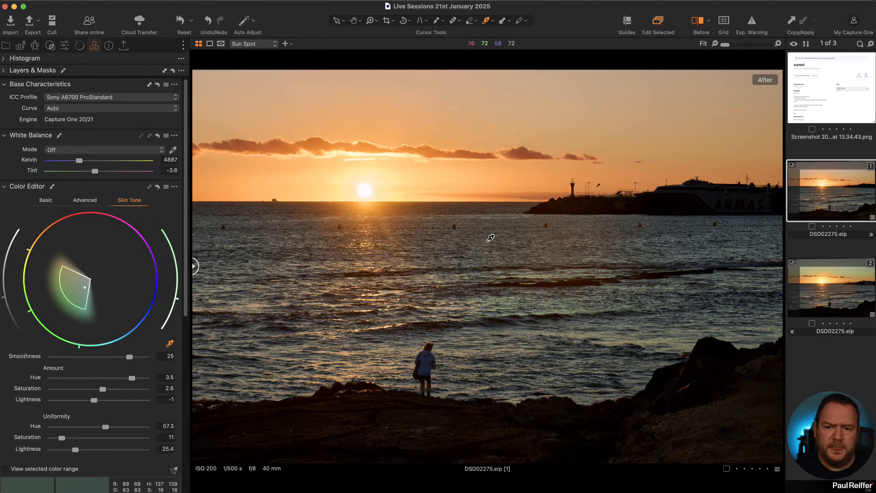
- Compare the image with the Sun Spot layer switched off and on
left_click(63, 45)
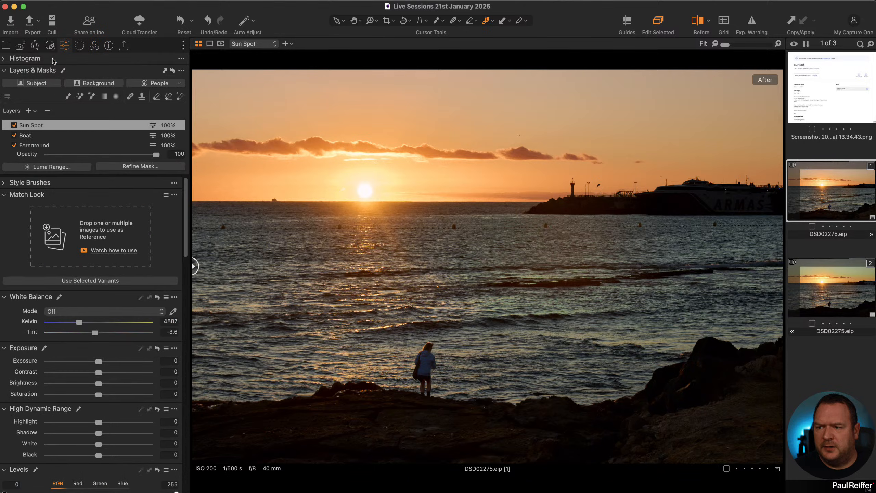
left_click(13, 126)
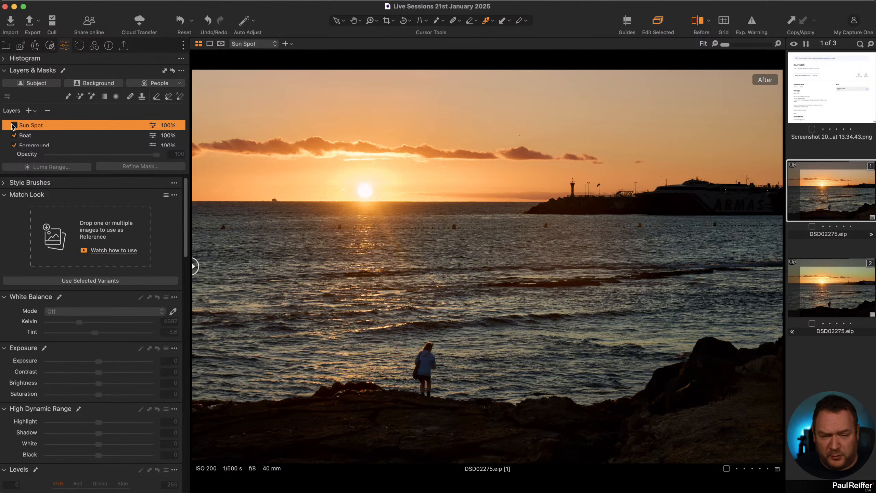
left_click(13, 125)
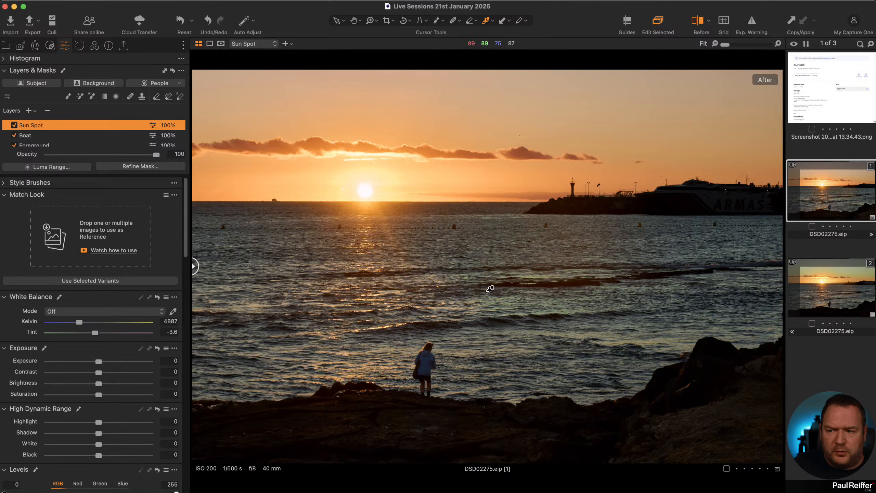
- Check the Sun Spot mask's coverage of the sea and reveal the layer list alongside the colour adjustments
left_click(94, 46)
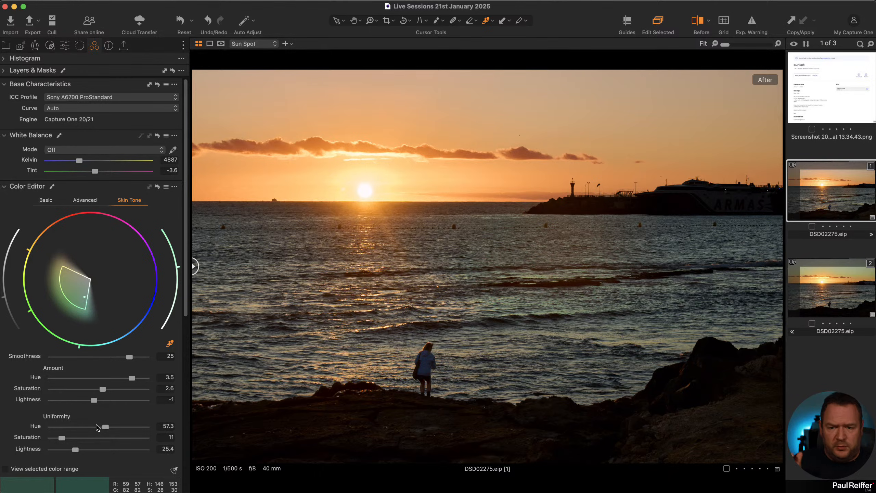
key("m")
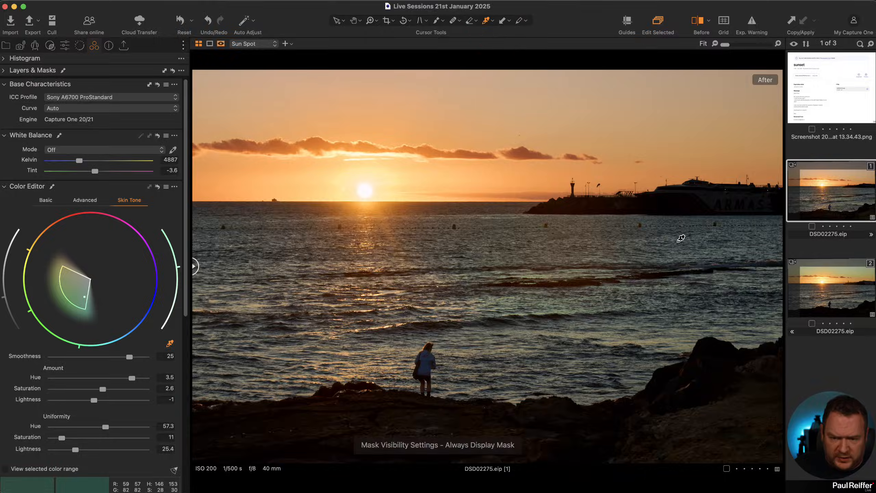
key("m")
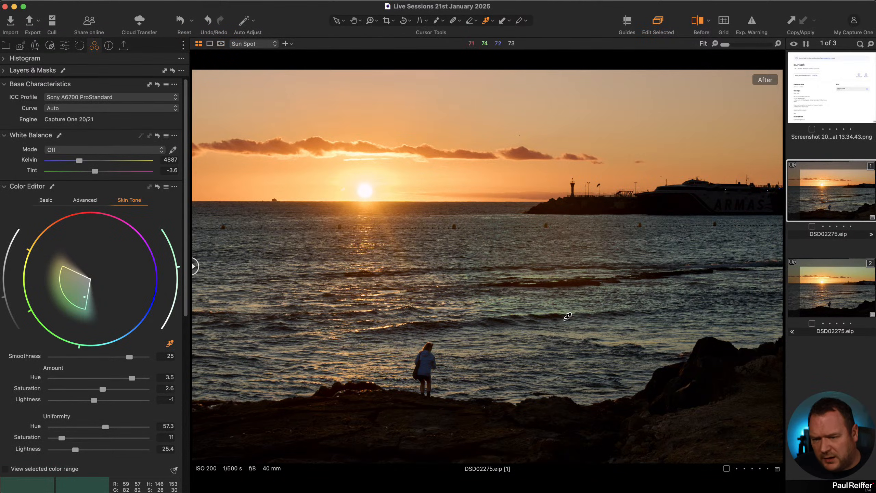
left_click(4, 72)
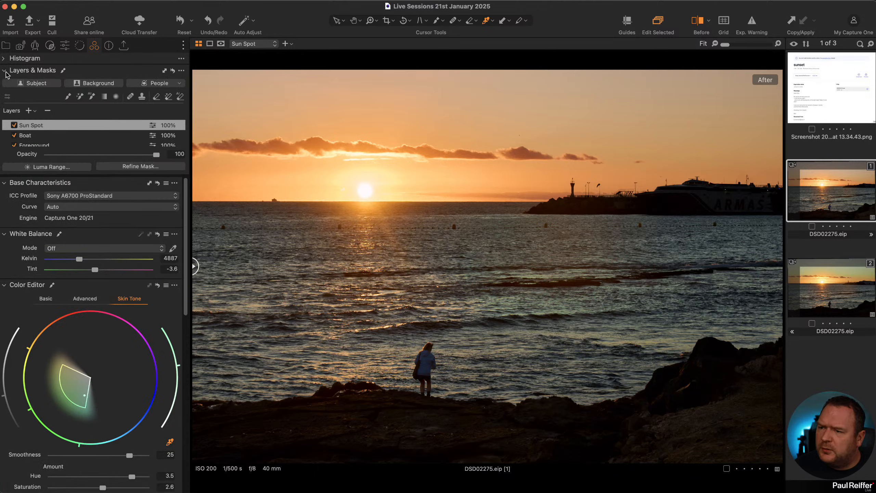
- Compare the sea's colour with the Sun Spot layer disabled and enabled, leaving the layer on
left_click(14, 125)
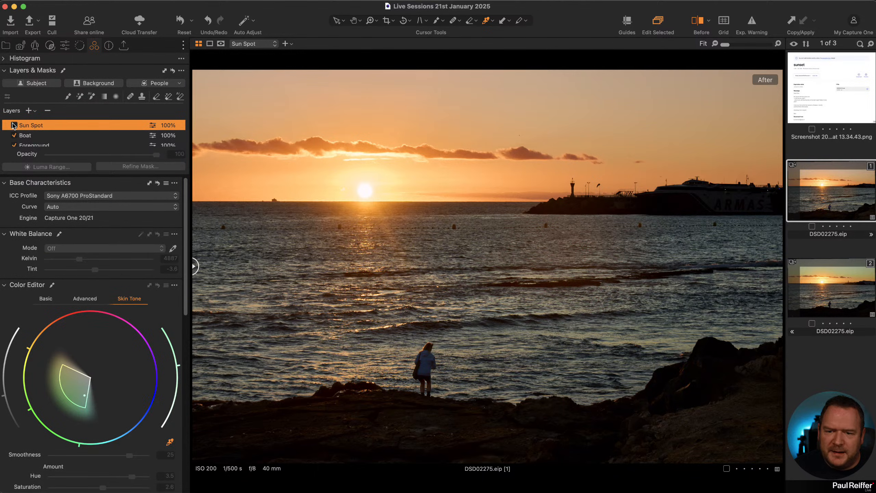
left_click(14, 125)
left_click(13, 125)
left_click(14, 125)
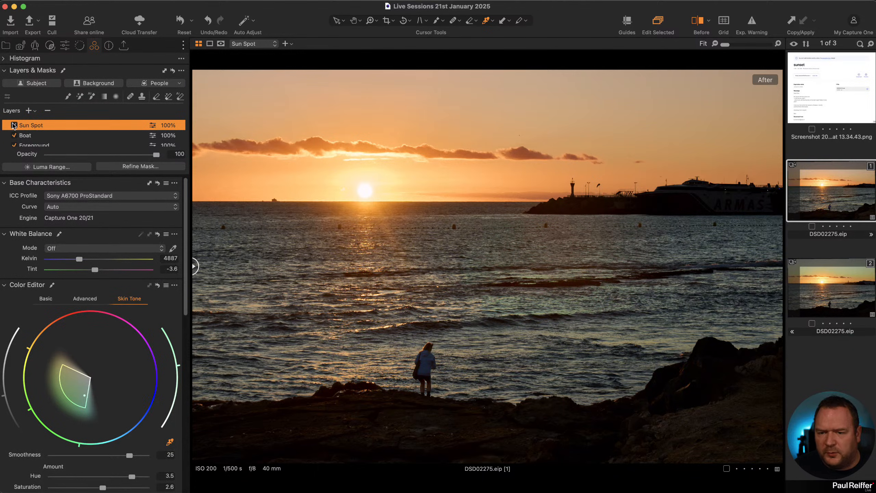
- Set the Sun Spot Skin Tone hue amount to 0.9 and uniformity to hue 75.8, saturation 25.2 and lightness 29.9
scroll(22, 449, "down", 5)
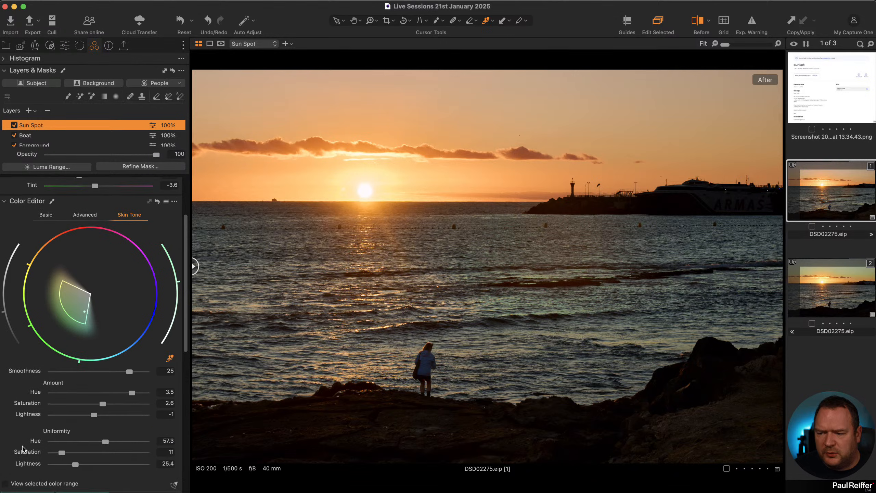
left_click_drag(132, 387, 107, 389)
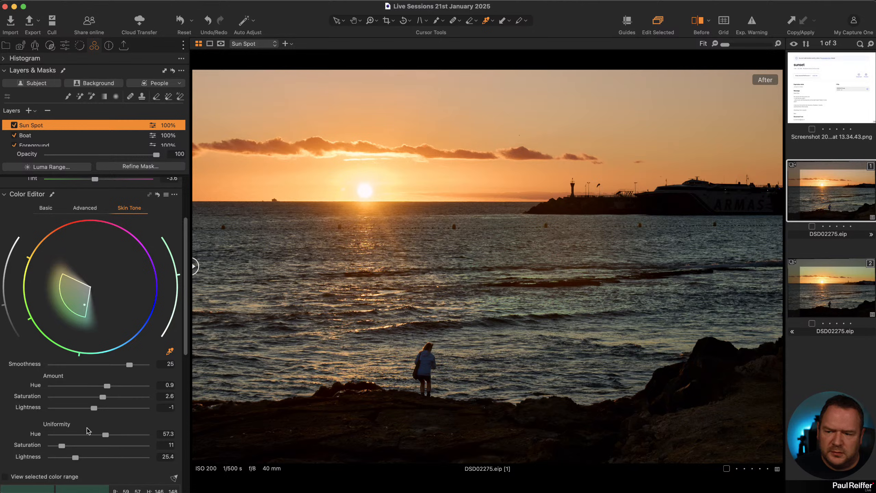
left_click_drag(107, 437, 125, 438)
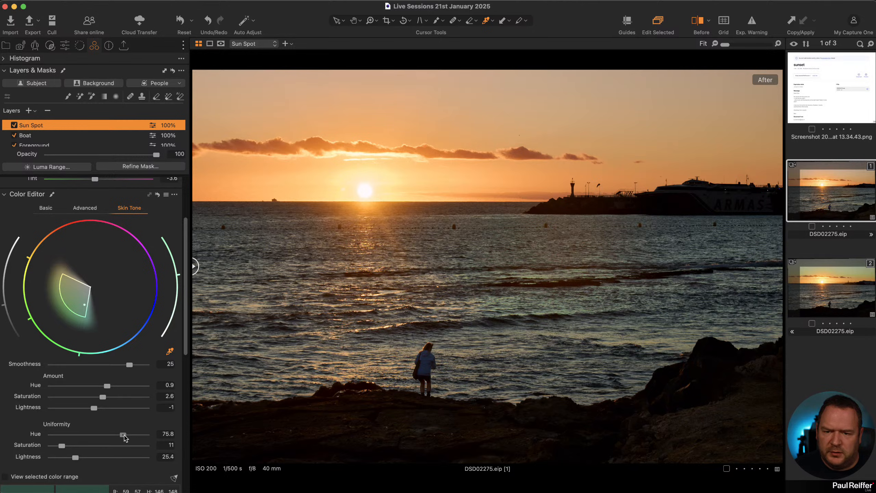
left_click_drag(63, 447, 81, 460)
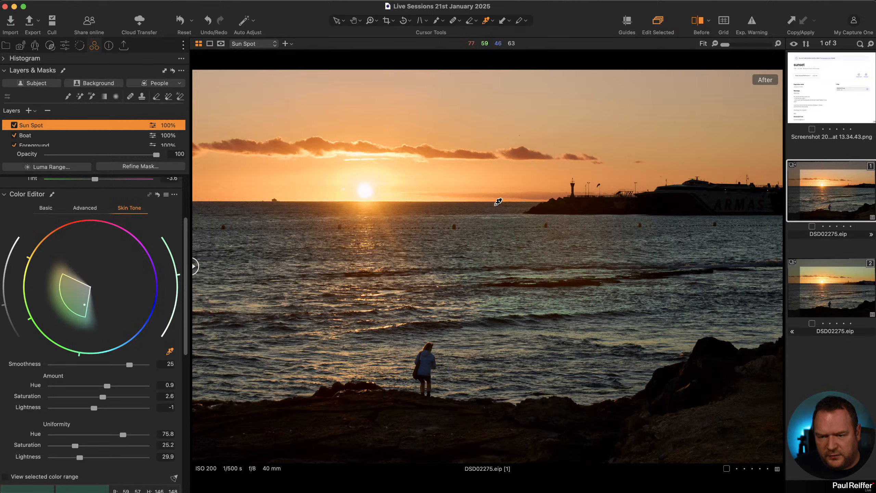
- Soften the Sun Spot mask's edges by erasing with a large soft brush over the sea below the ferry
key("e")
right_click(503, 237)
mouse_move(519, 248)
left_mouse_down()
mouse_move(471, 279)
mouse_move(463, 309)
mouse_move(483, 321)
mouse_move(567, 330)
mouse_move(680, 329)
mouse_move(668, 311)
mouse_move(659, 320)
mouse_move(719, 283)
mouse_move(642, 248)
mouse_move(719, 246)
mouse_move(667, 231)
mouse_move(707, 234)
mouse_move(631, 314)
mouse_move(563, 300)
mouse_move(644, 293)
mouse_move(700, 338)
left_mouse_up()
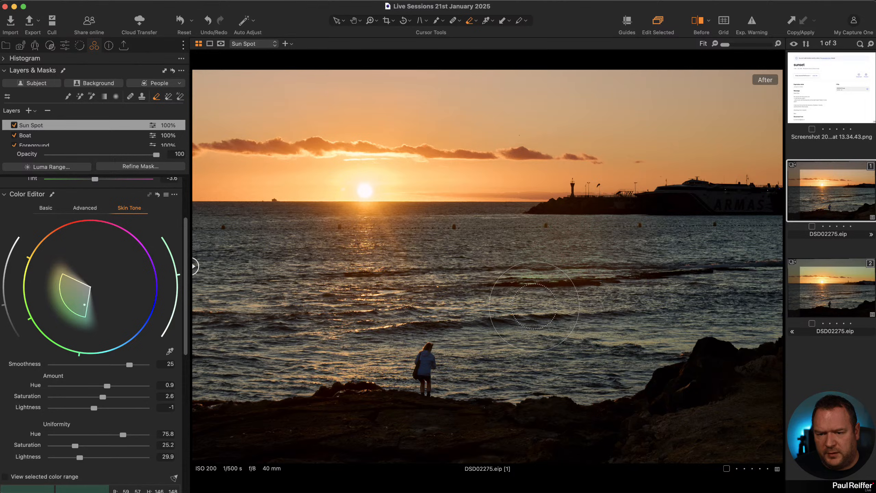
left_click_drag(551, 305, 527, 300)
- Refine the Sun Spot mask with a radius of 300
left_click(129, 169)
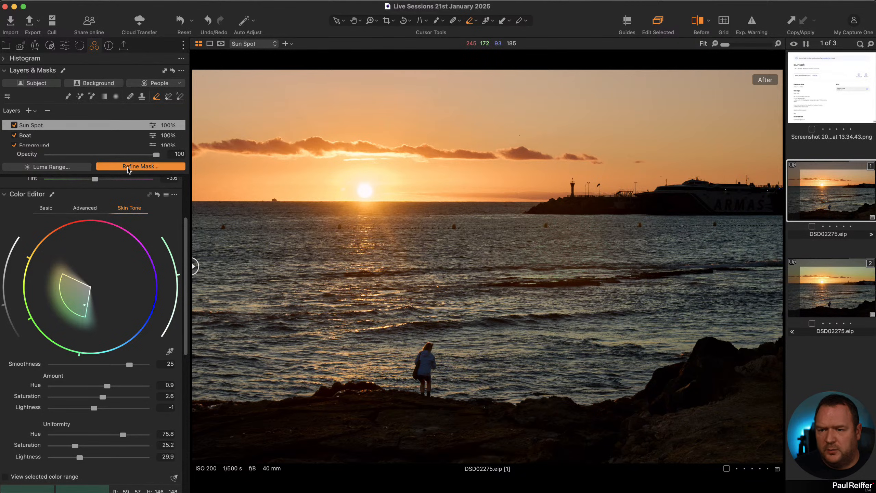
left_click_drag(729, 186, 767, 186)
left_click(782, 212)
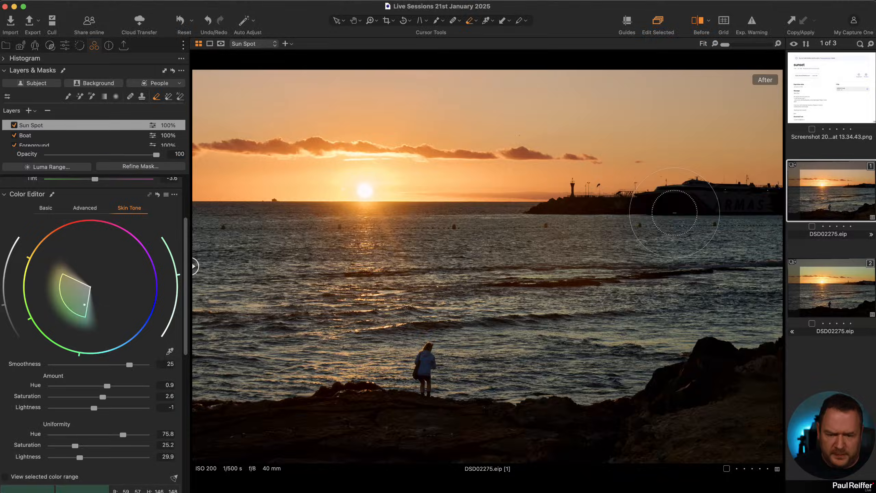
- Inspect the Sun Spot mask as an overlay and in grayscale, refine it again with radius 300, and hide the mask
key("m")
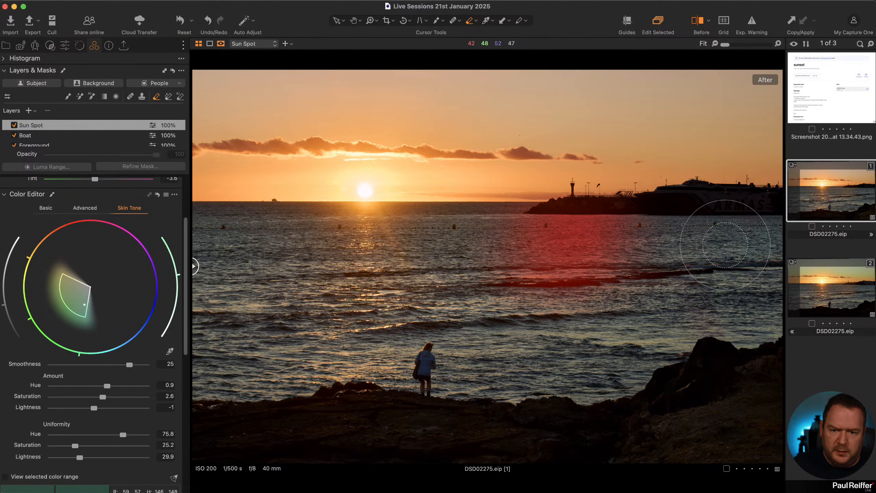
key("alt+m")
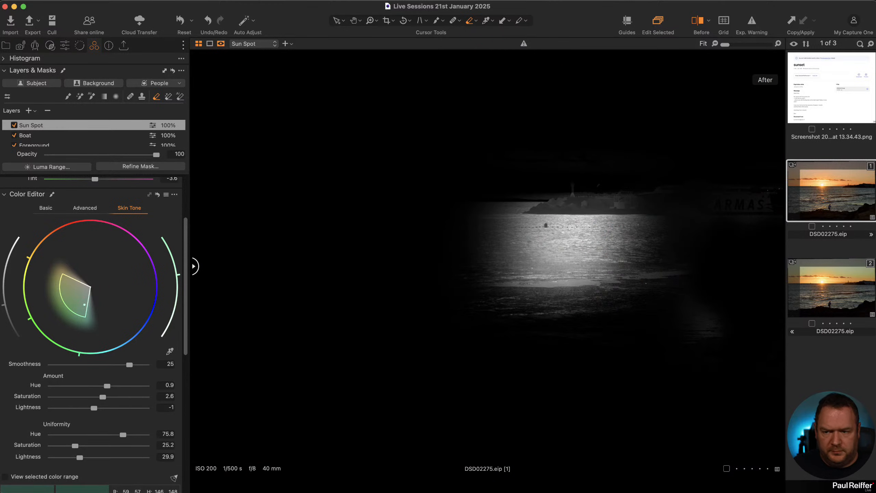
left_click(130, 168)
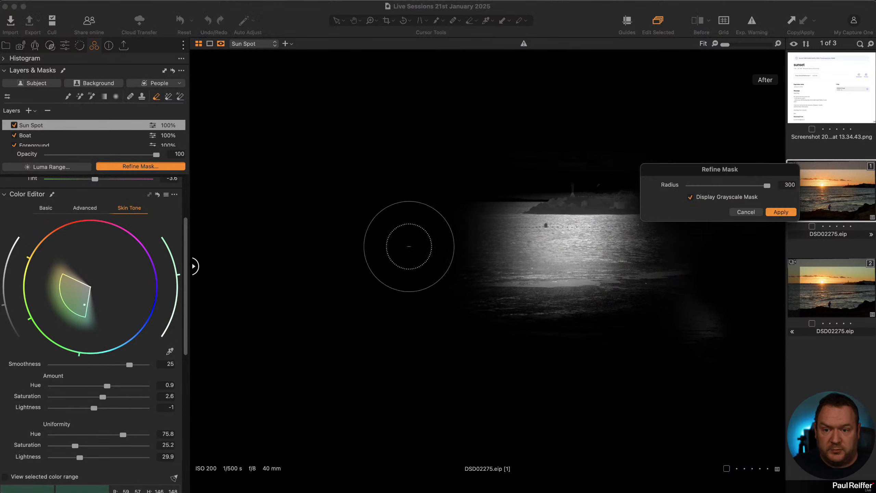
left_click(781, 212)
key("alt+m")
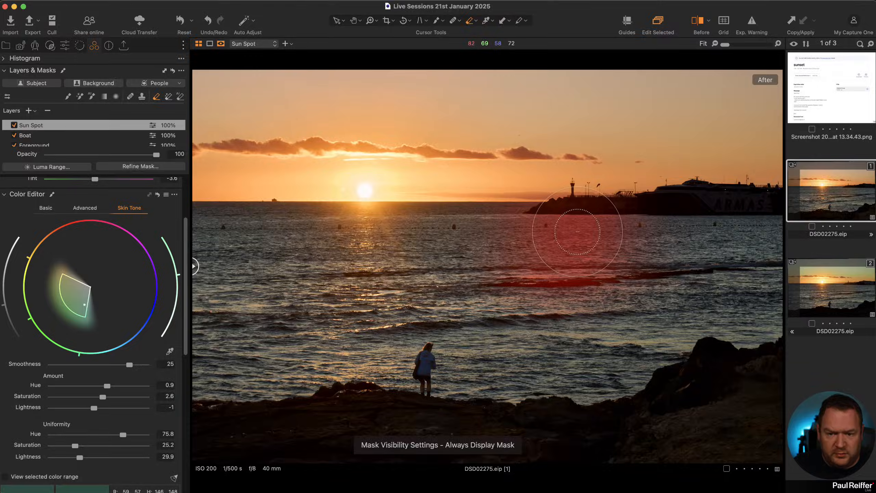
key("alt+m")
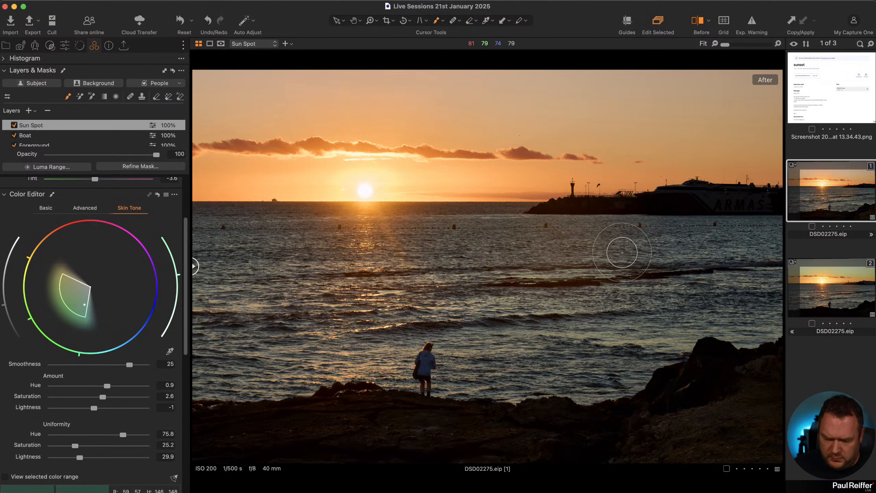
- Widen the Sun Spot layer's Skin Tone colour range toward cyan-blue at one end and orange at the other
key("b")
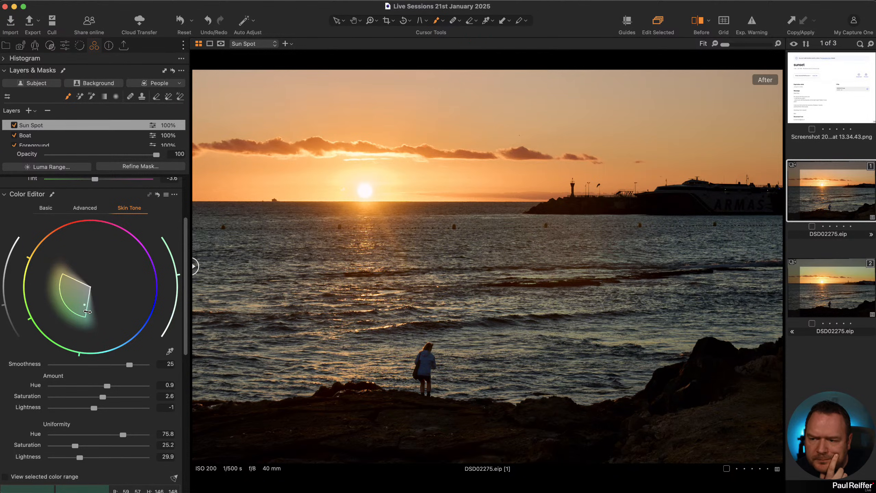
left_click_drag(87, 312, 101, 316)
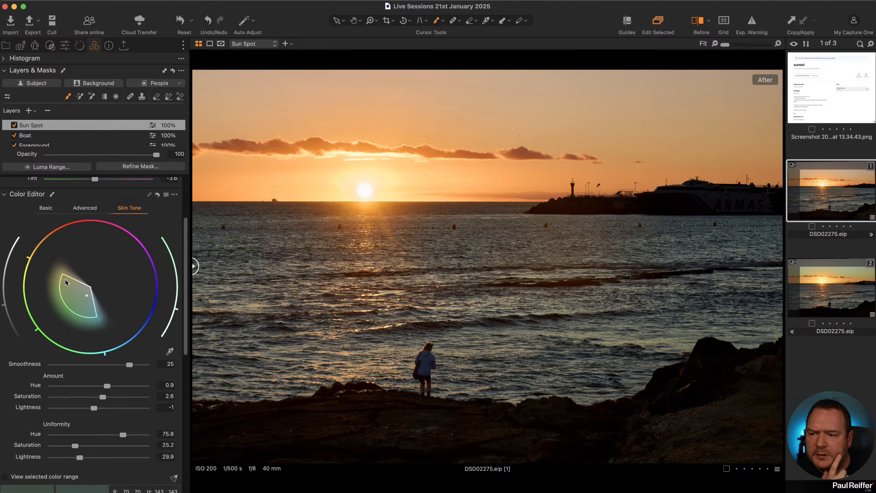
mouse_move(65, 277)
left_mouse_down()
mouse_move(68, 268)
mouse_move(56, 280)
left_mouse_up()
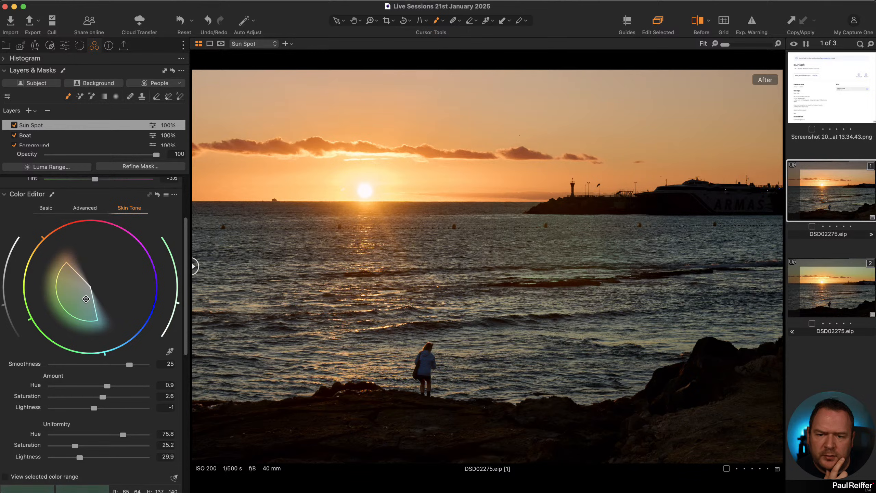
- Compare the image with the Sun Spot layer off and on, and lower the layer's opacity to 73
left_click(14, 125)
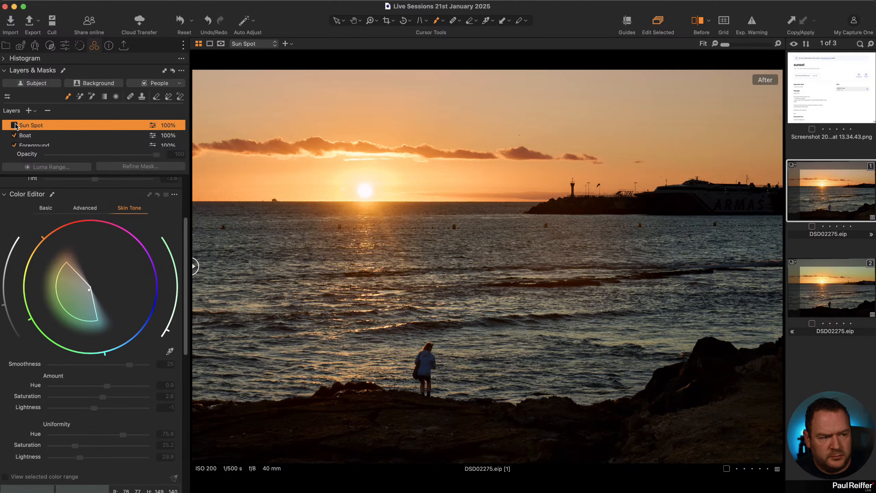
left_click(14, 125)
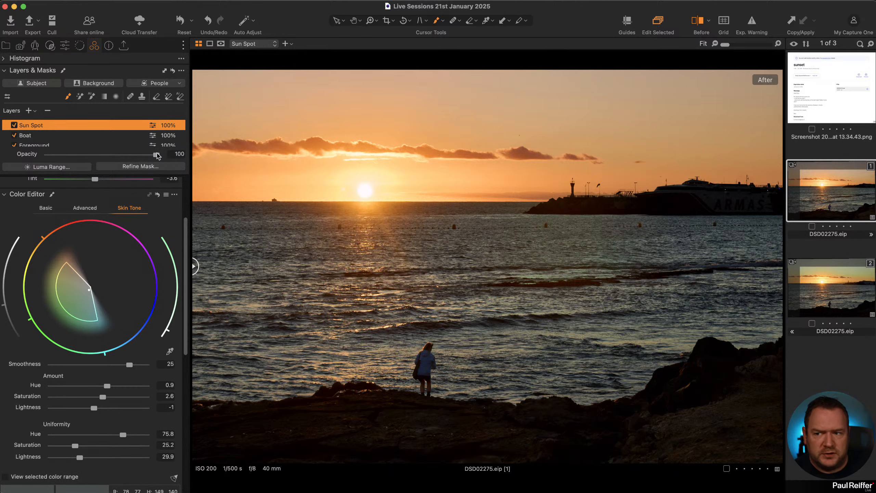
left_click_drag(156, 157, 128, 157)
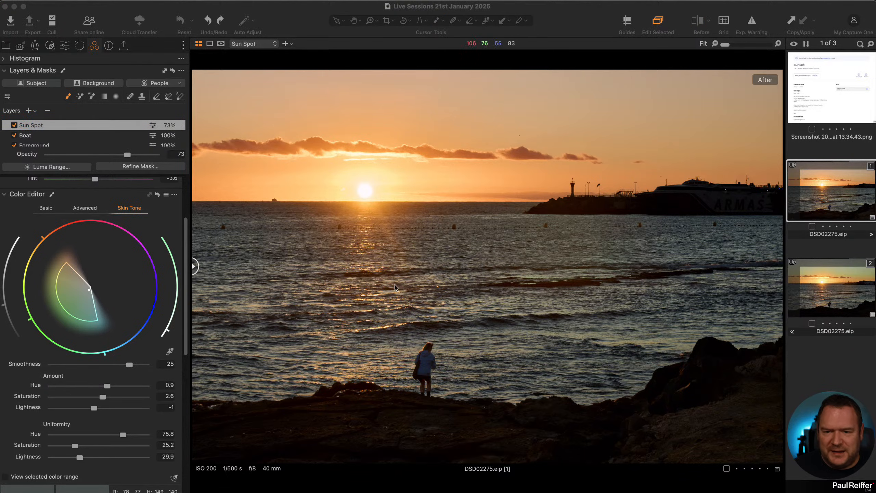
- Set the Sun Spot layer's exposure saturation to -55
scroll(82, 208, "up", 5)
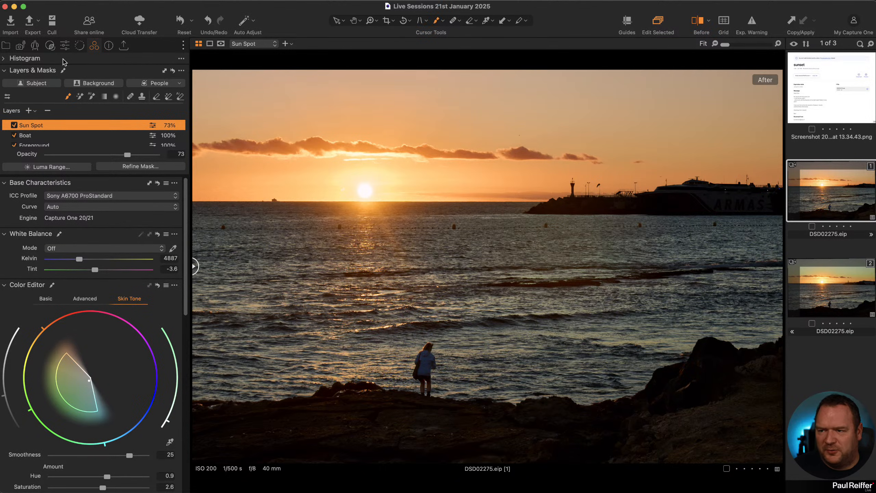
left_click(64, 45)
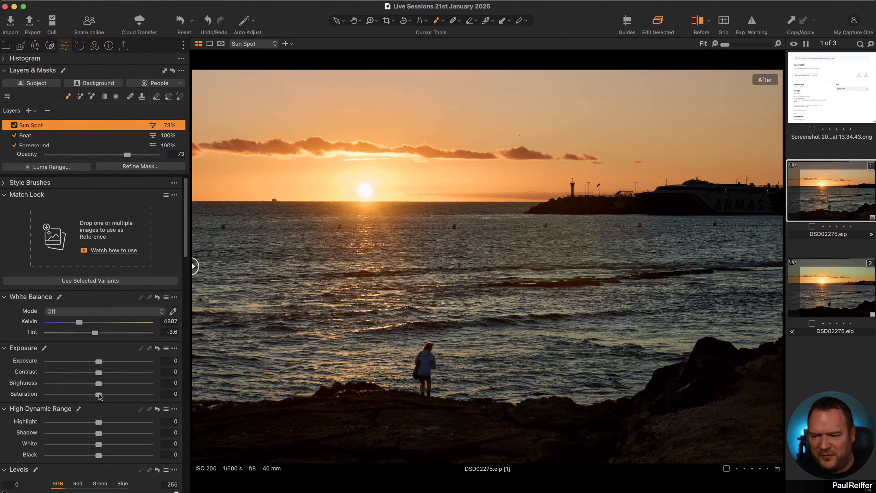
left_click_drag(99, 395, 72, 408)
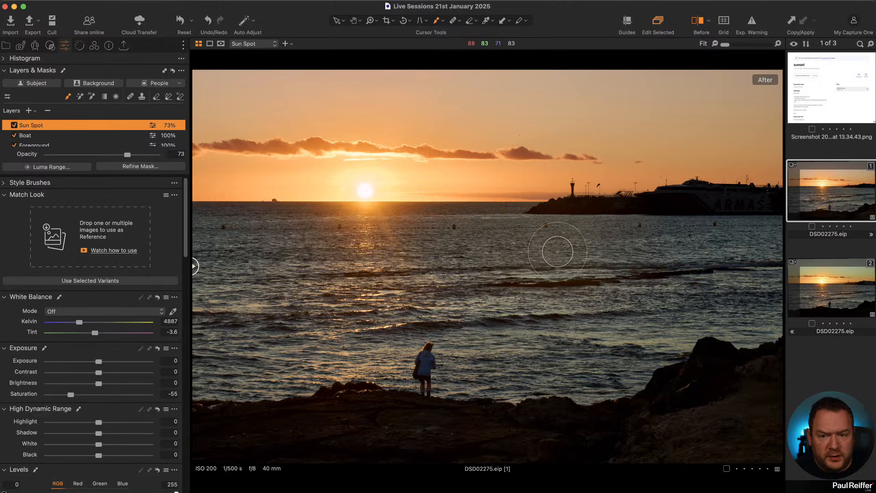
- Examine the sea near the buoys at up to 300% and compare it with the original in a before/after split
key("h")
double_click(579, 242)
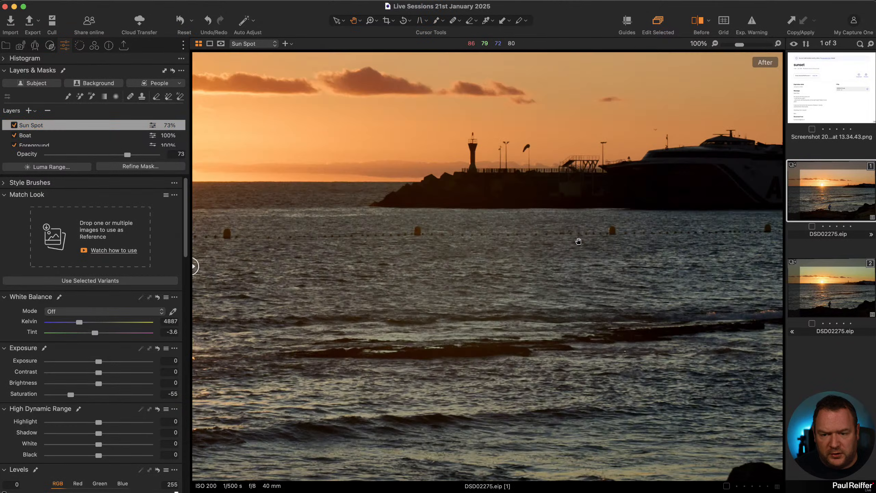
scroll(498, 264, "up", 1)
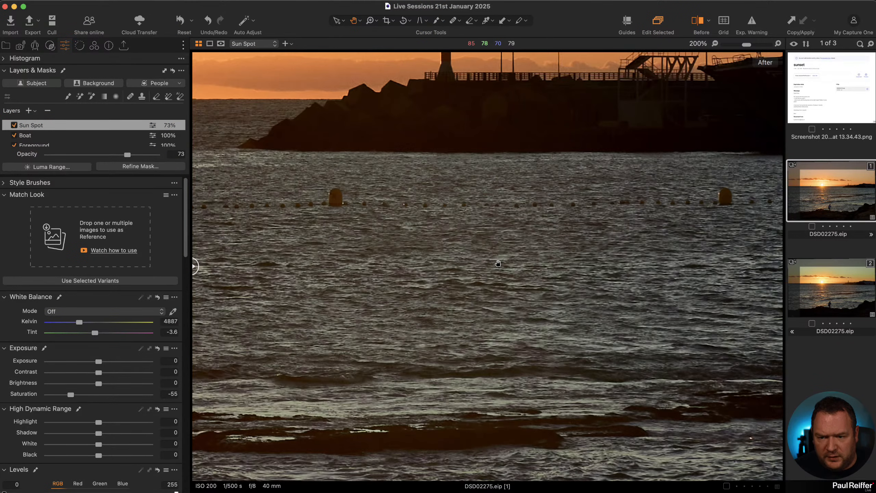
scroll(497, 263, "up", 1)
key("y")
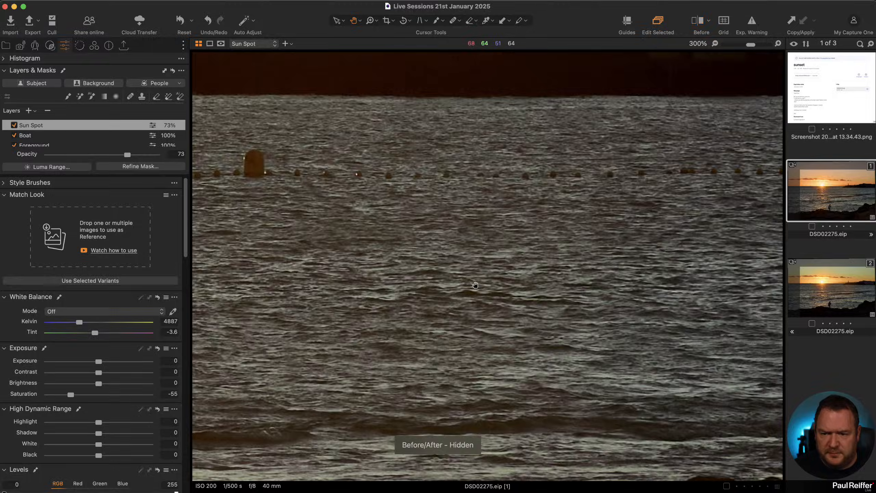
left_click_drag(488, 266, 256, 267)
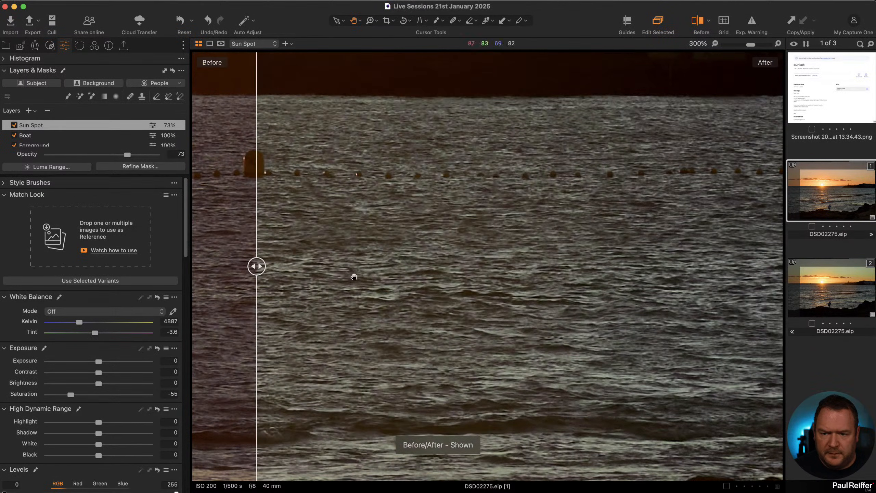
key("super+0")
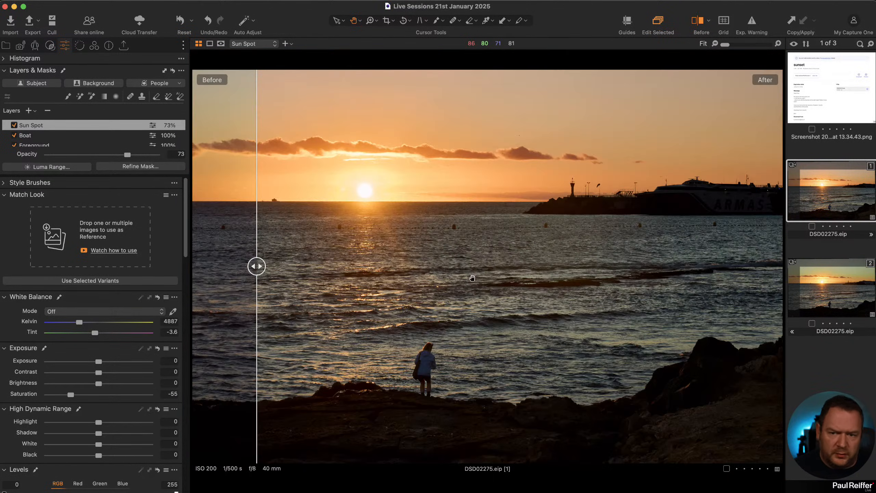
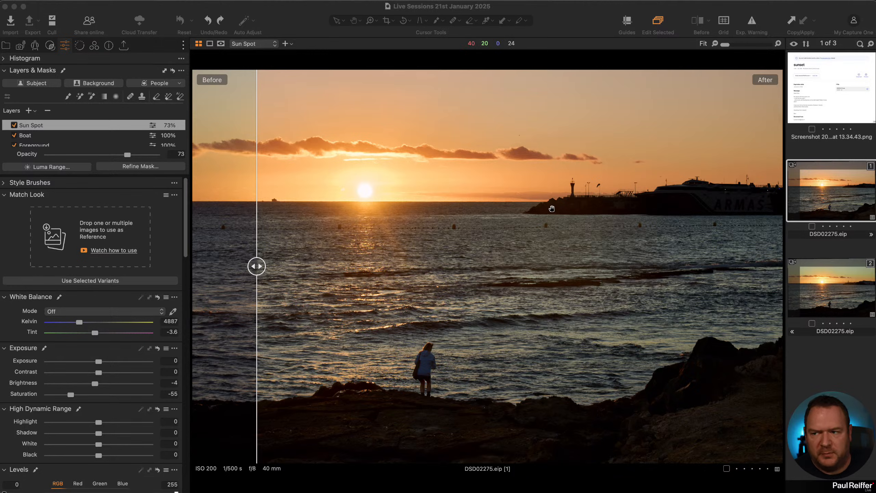
- Set the Sun Spot layer's opacity to 61 and compare the whole image with the original using the before/after split
left_click_drag(130, 158, 116, 158)
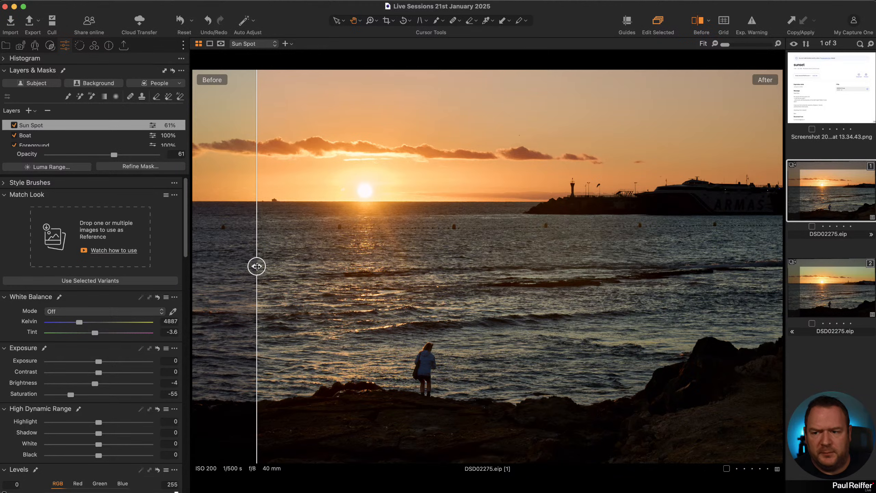
left_click_drag(257, 266, 158, 262)
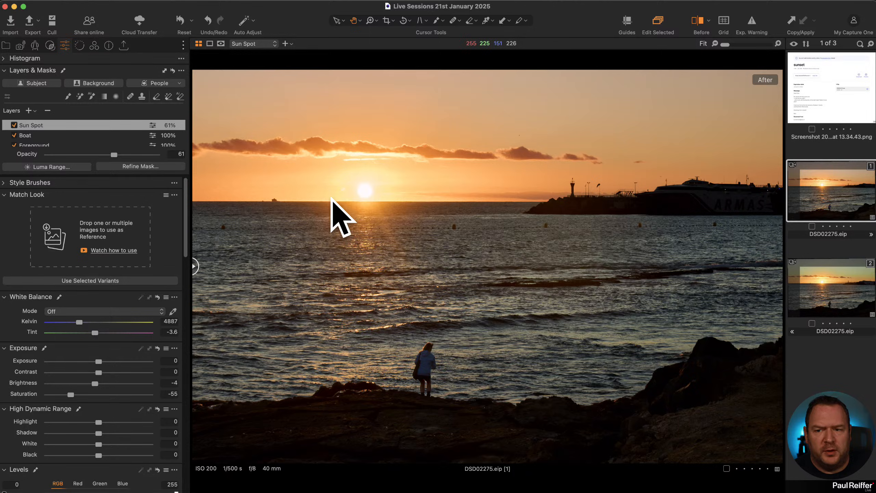
left_click_drag(198, 269, 663, 294)
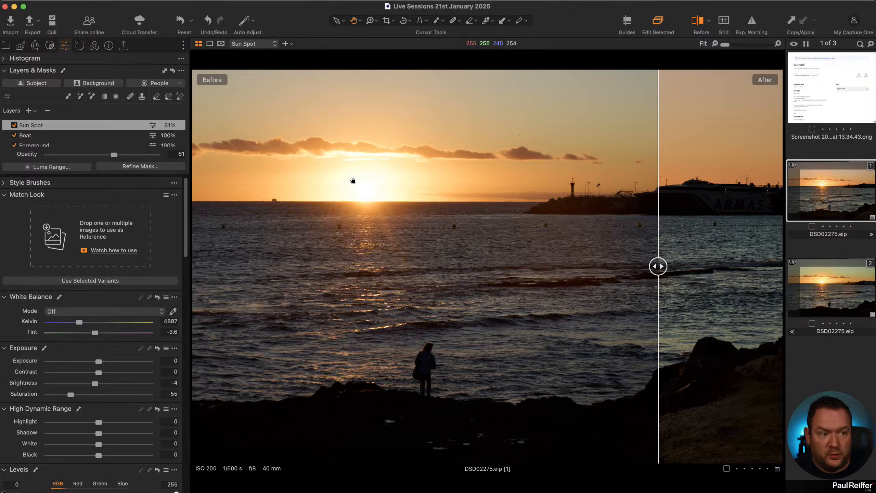
left_click_drag(659, 267, 207, 266)
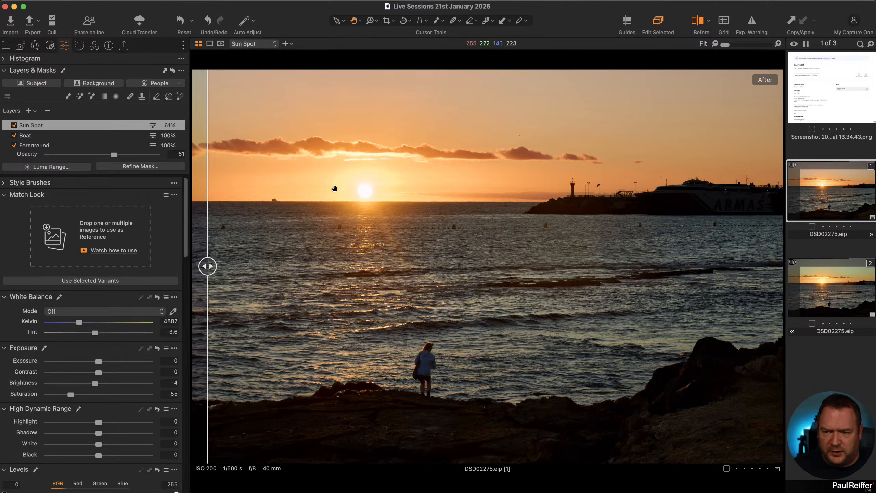
- Examine the sun and horizon at 100% and return to the whole image
left_click(366, 186)
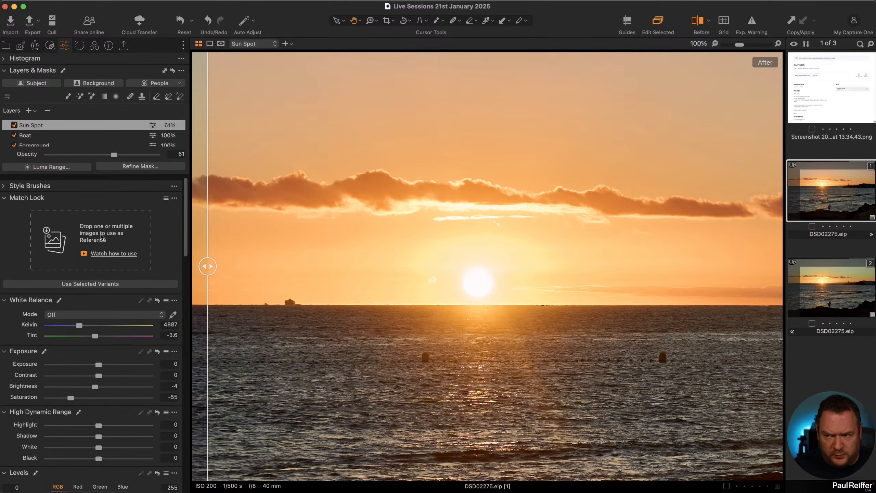
left_click(94, 45)
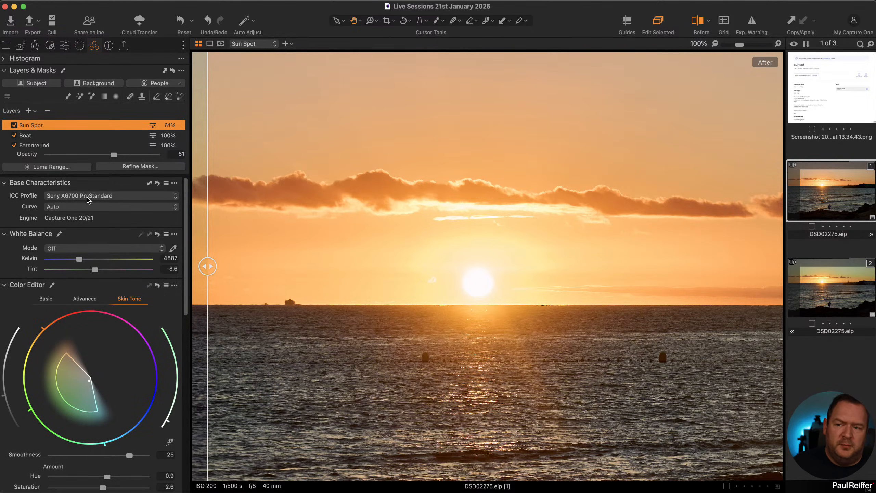
double_click(461, 231)
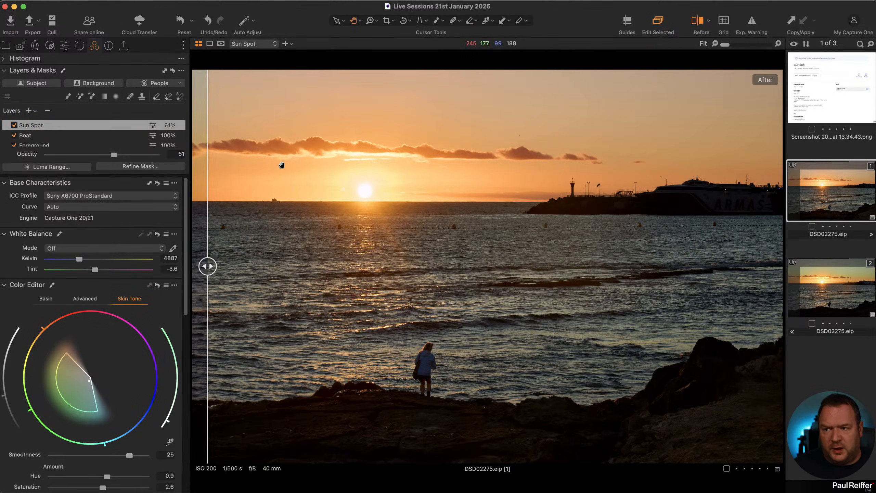
- Select the Image Layer and compare the image with its High Dynamic Range White reset to 0 and restored to -100
left_click(66, 46)
scroll(105, 242, "down", 8)
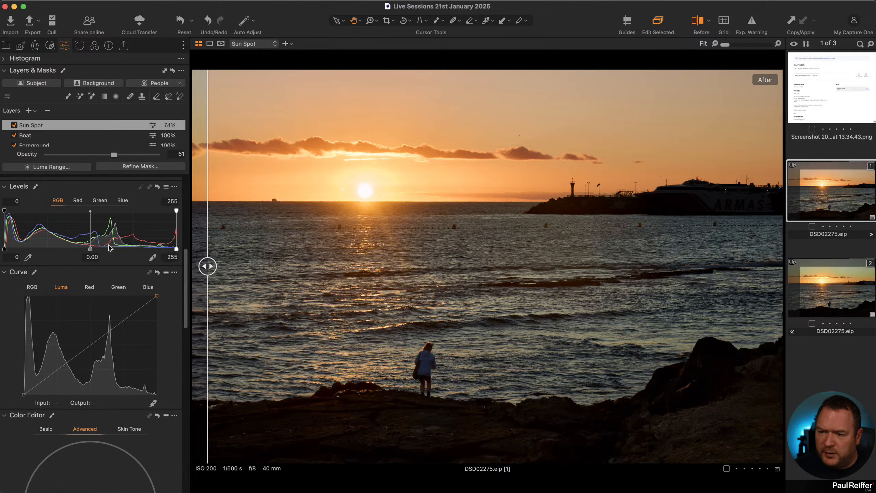
scroll(45, 132, "down", 5)
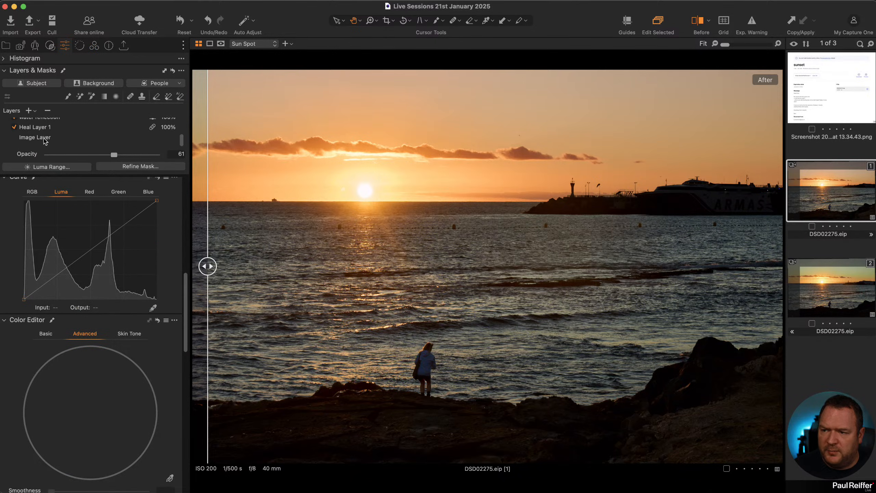
left_click(45, 138)
scroll(54, 262, "up", 8)
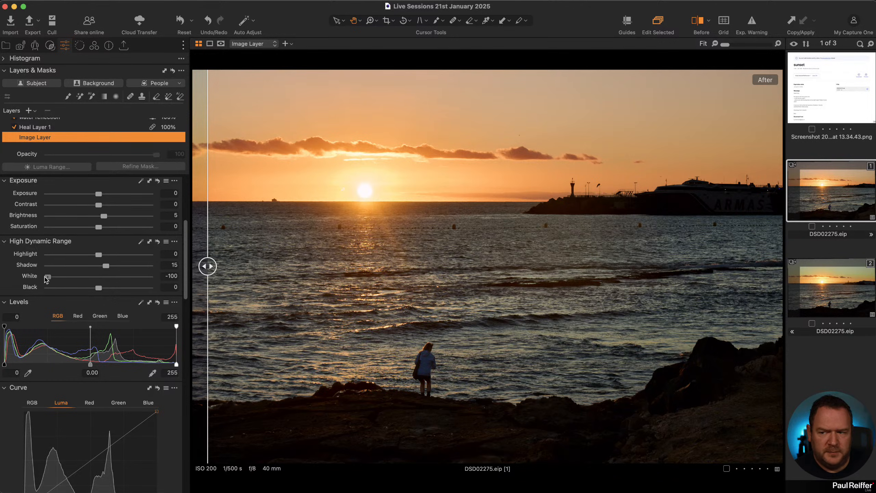
double_click(31, 276)
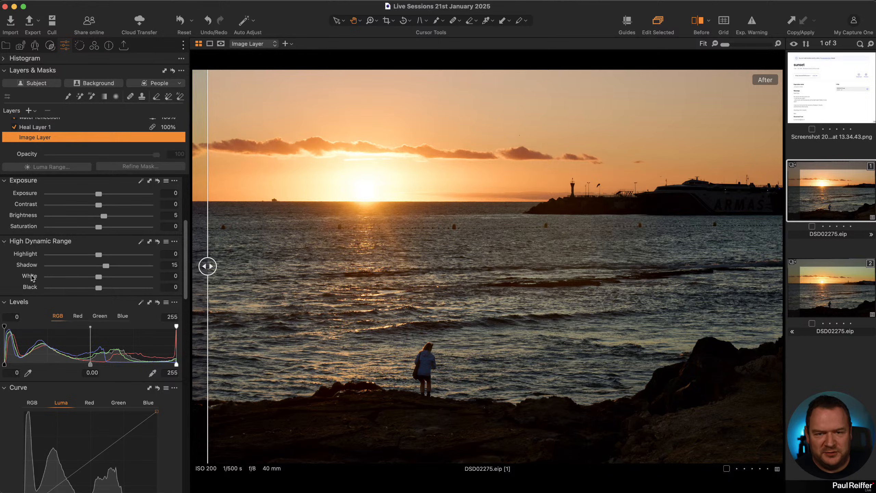
left_click_drag(208, 266, 159, 265)
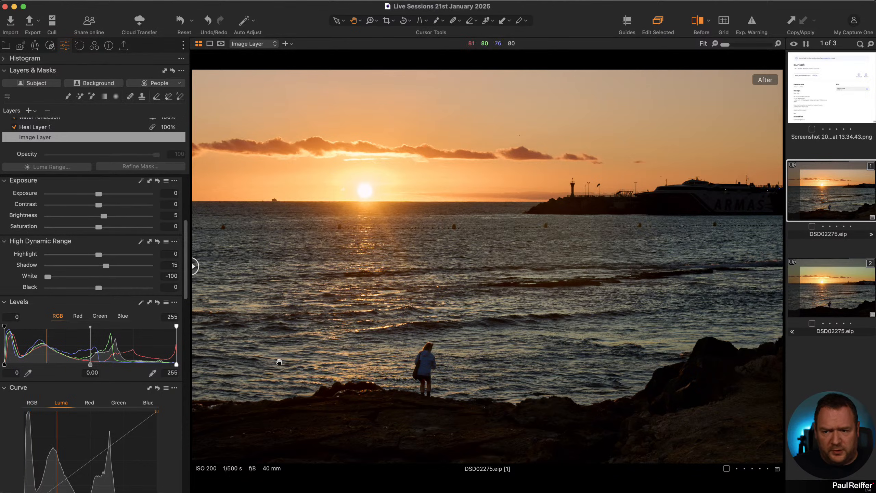
double_click(34, 278)
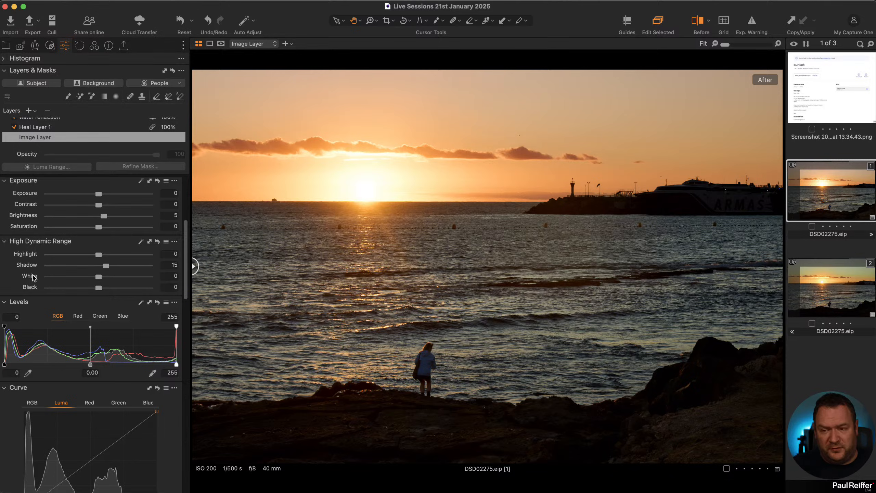
key("super+z")
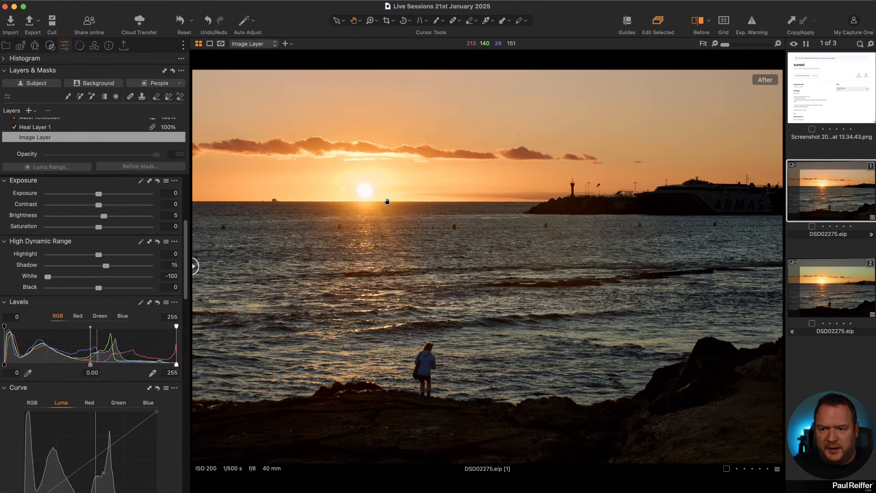
- Set the Image Layer's High Dynamic Range White to -30
left_click_drag(49, 278, 78, 280)
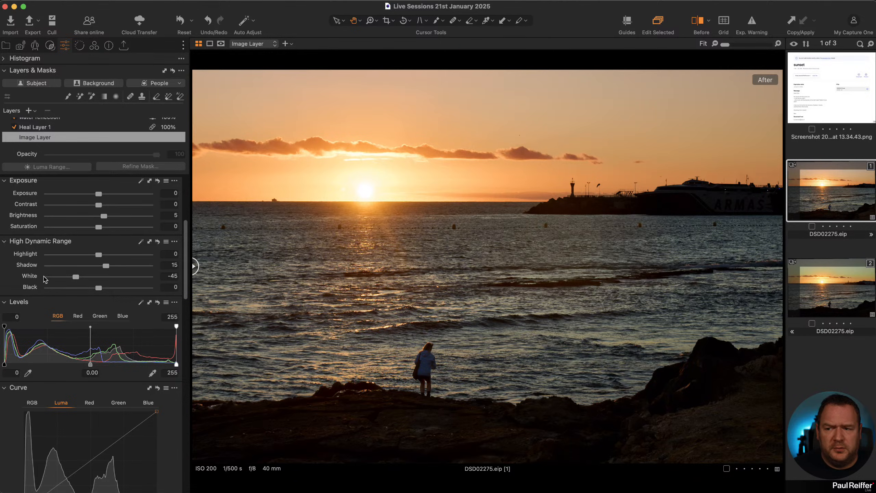
double_click(32, 278)
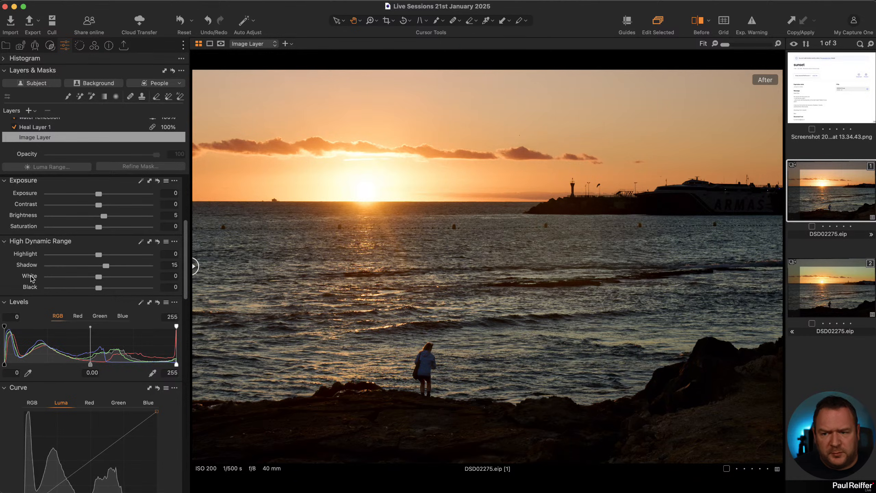
left_click_drag(98, 277, 82, 284)
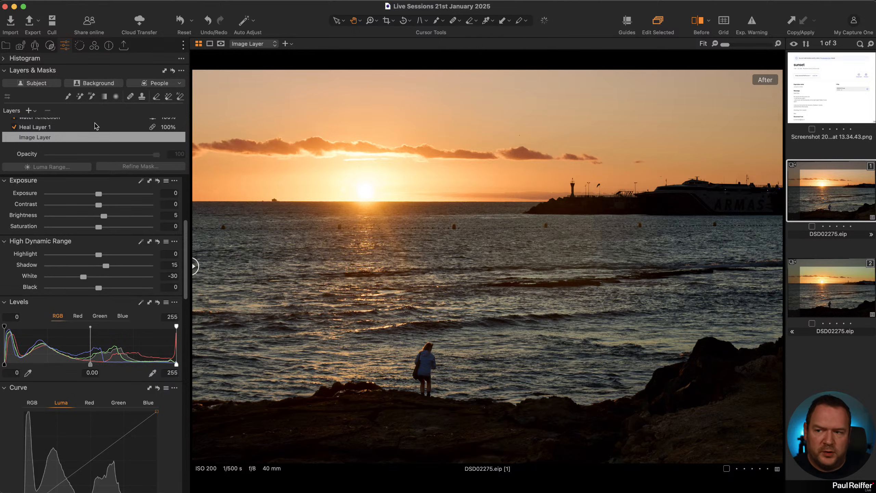
- Add a new adjustment layer, mask it with a wide elliptical radial gradient centred on the sun, and hide the mask overlay
left_click(117, 97)
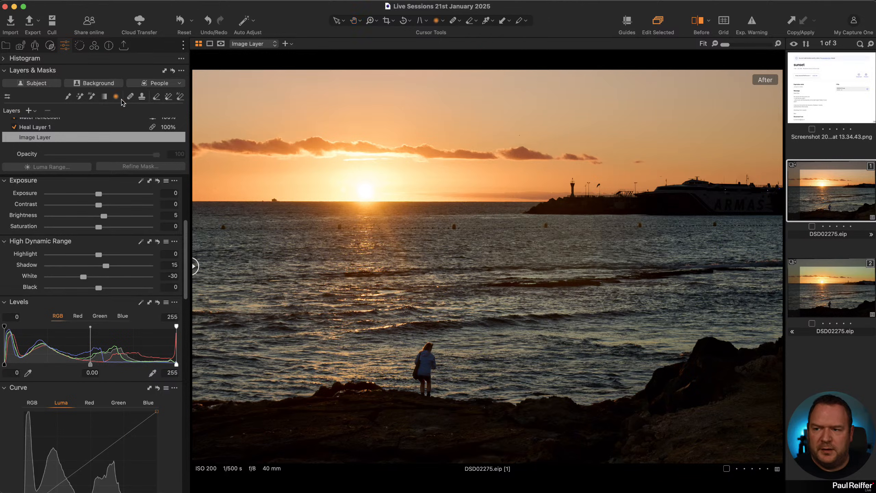
left_click(29, 110)
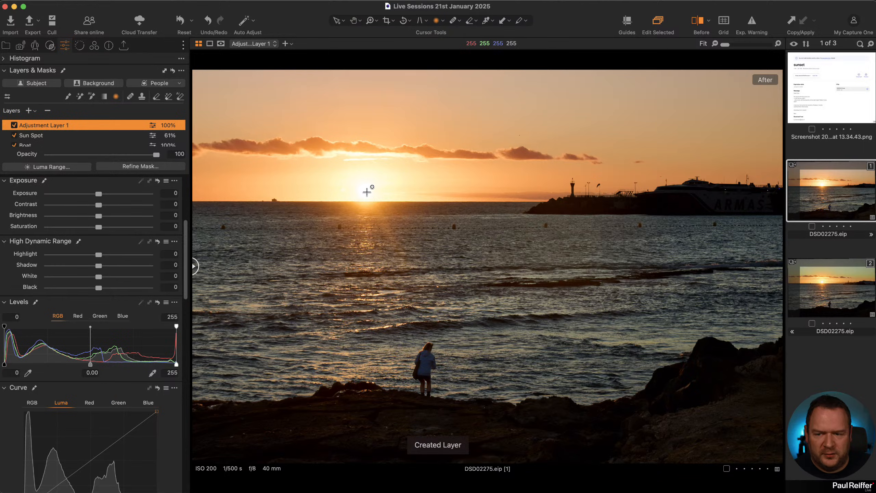
left_click_drag(367, 192, 471, 248)
left_click_drag(419, 191, 395, 194)
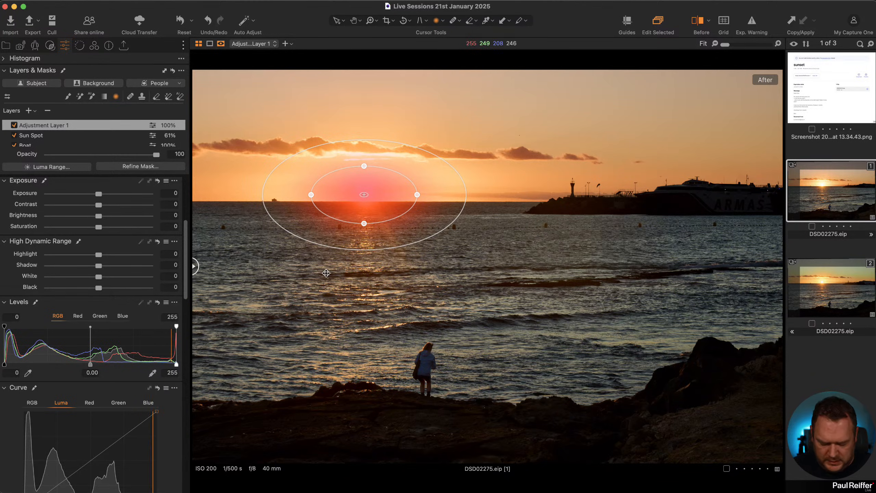
key("m")
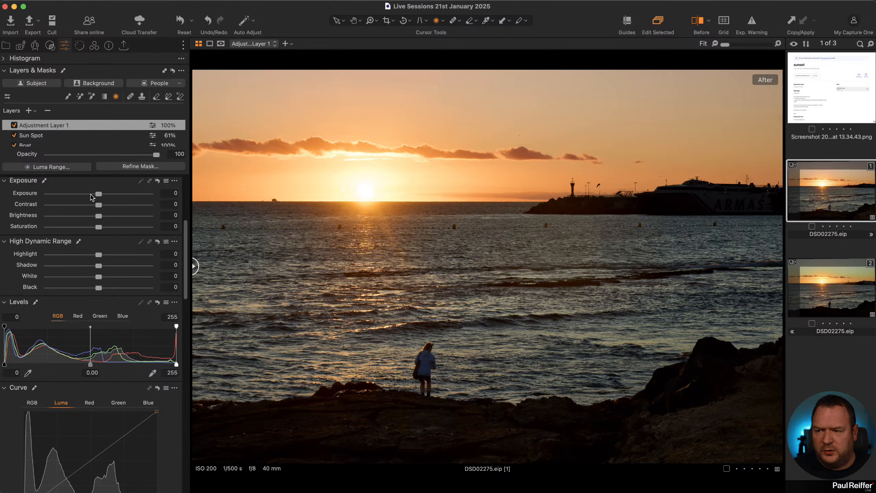
- Set the new radial layer's exposure to -0.19 and check the extent of its mask around the sun
left_click_drag(99, 194, 96, 196)
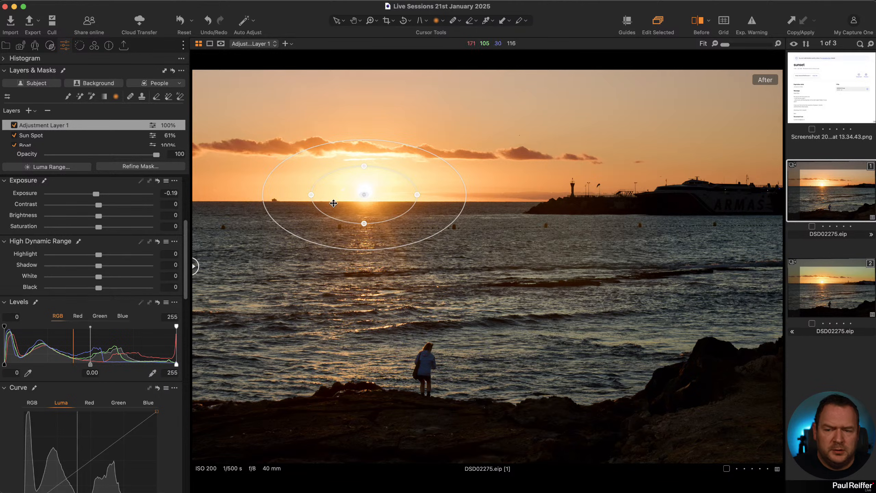
key("m")
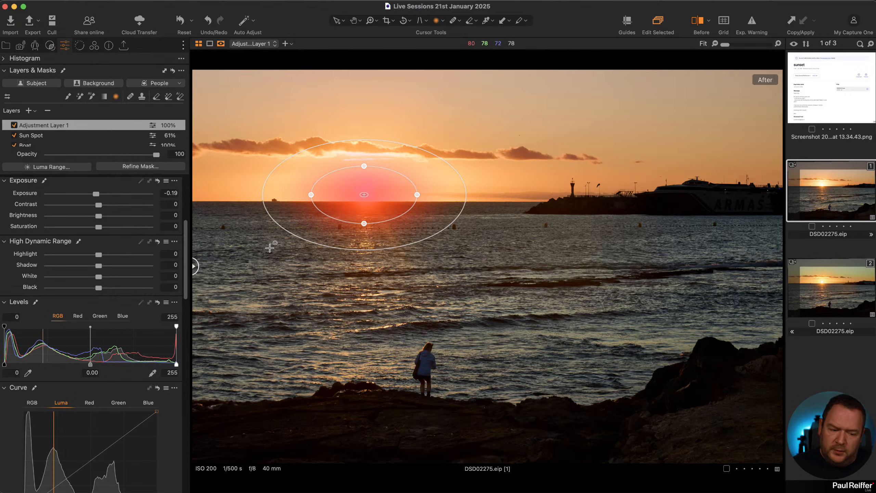
key("m")
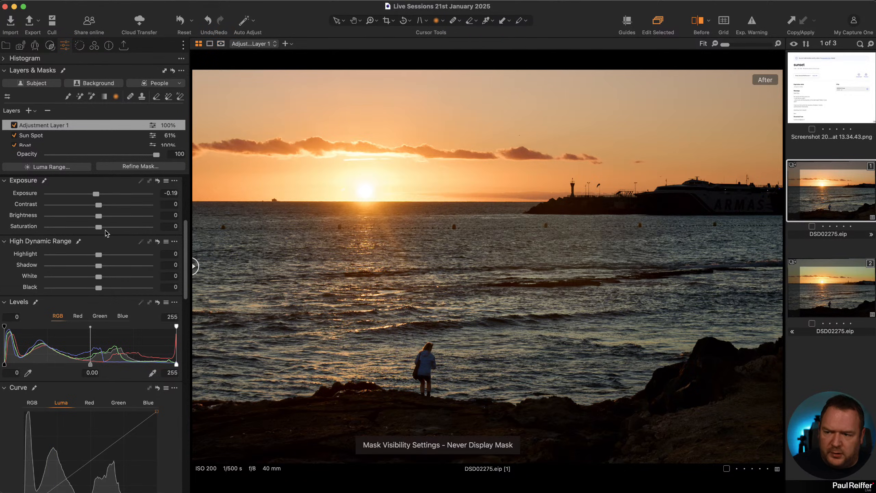
- Set the radial sun layer's saturation to 5 and its white balance to 6222 Kelvin
left_click_drag(99, 232, 101, 231)
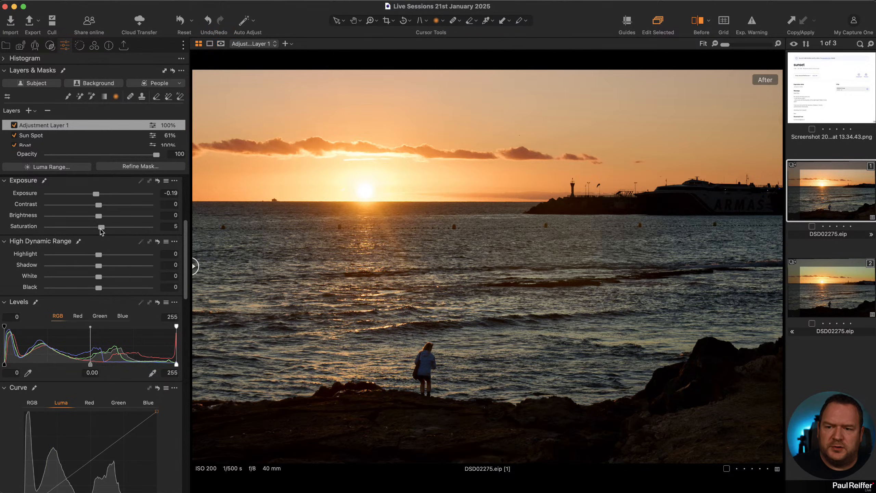
scroll(101, 231, "up", 4)
mouse_move(79, 281)
left_mouse_down()
mouse_move(101, 295)
mouse_move(90, 282)
left_mouse_up()
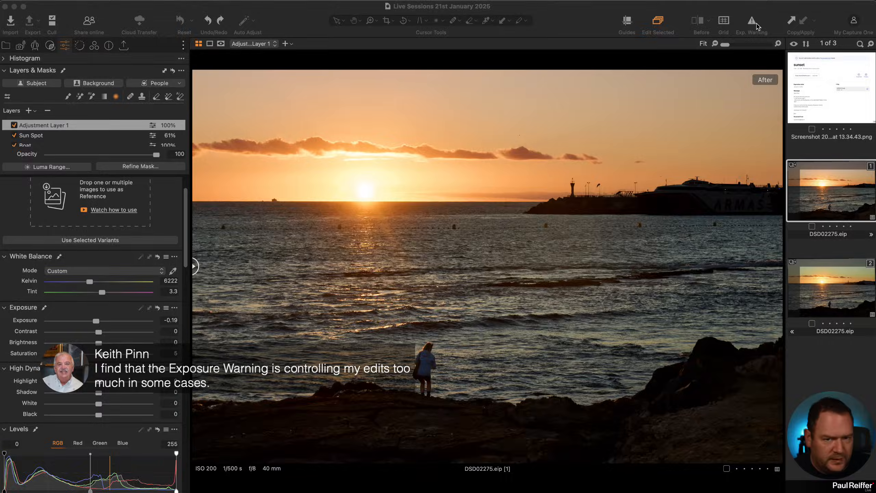
- Show the exposure warning, compare the flagged areas in both variants of DSD02275.eip, and hide the warning again
left_click(752, 22)
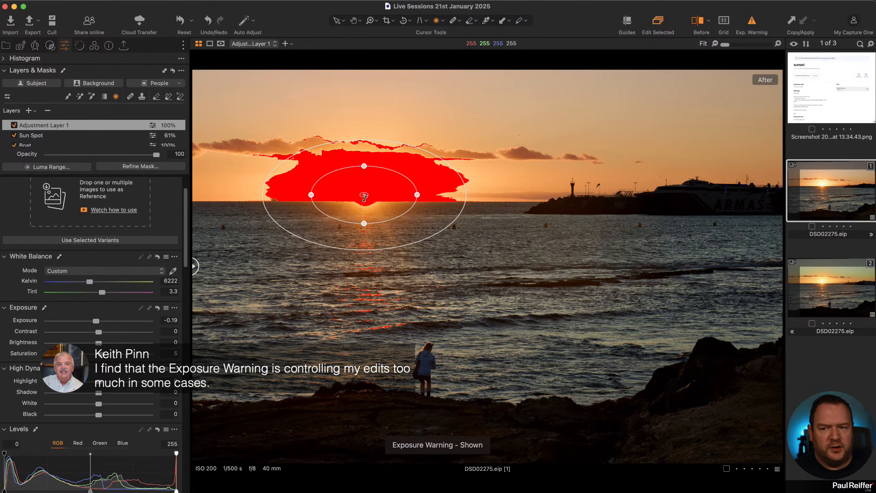
left_click(839, 287)
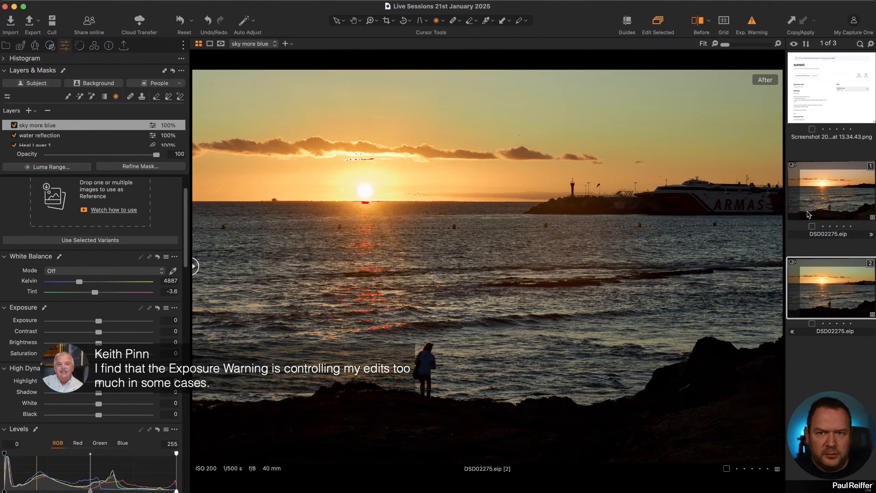
left_click(825, 203)
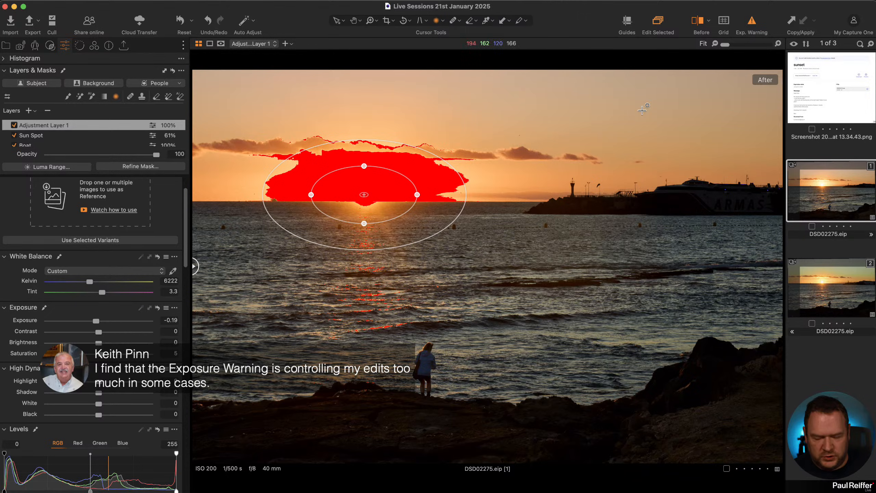
left_click(753, 23)
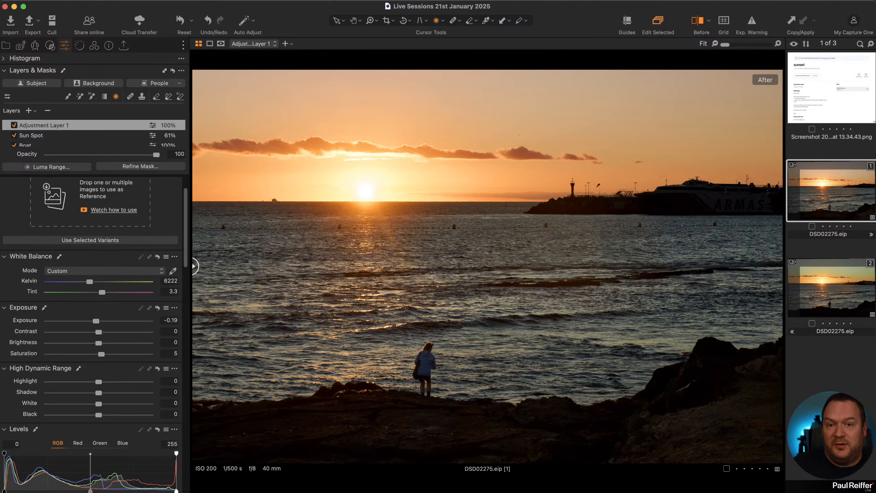
- Compare the sky around the sun in the first variant with the exposure warning on and off
left_click(752, 24)
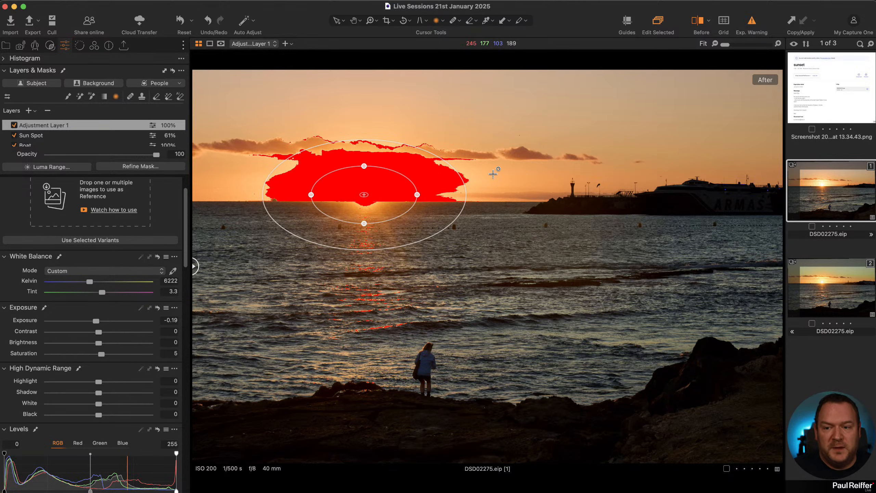
left_click(745, 24)
left_click(751, 25)
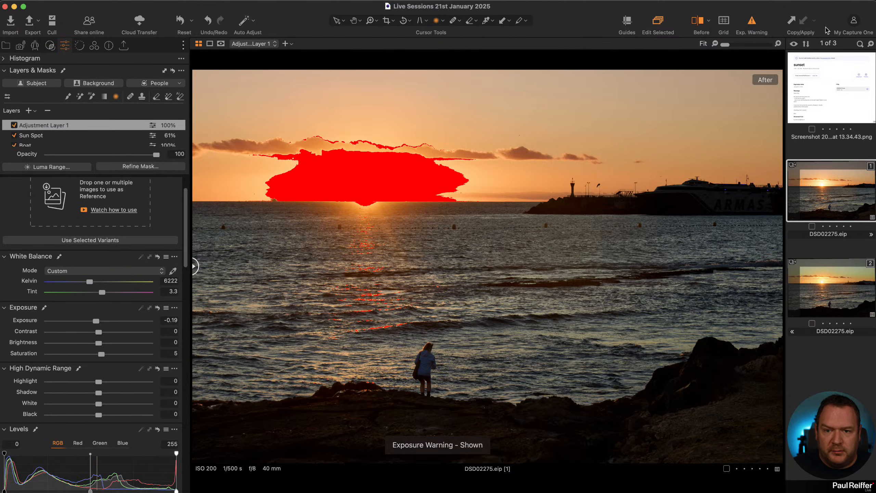
left_click(752, 25)
key("v")
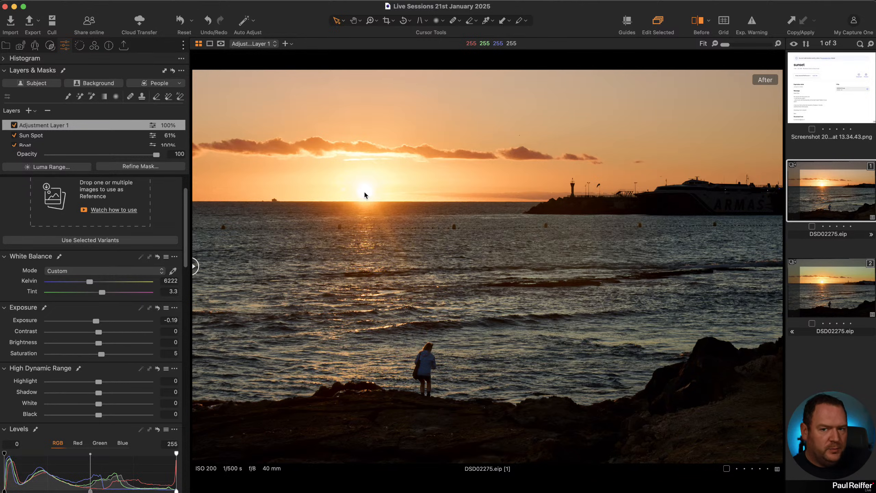
- Show the exposure warning on the second variant and examine the edge of the sun at 500%
left_click(851, 283)
left_click(755, 29)
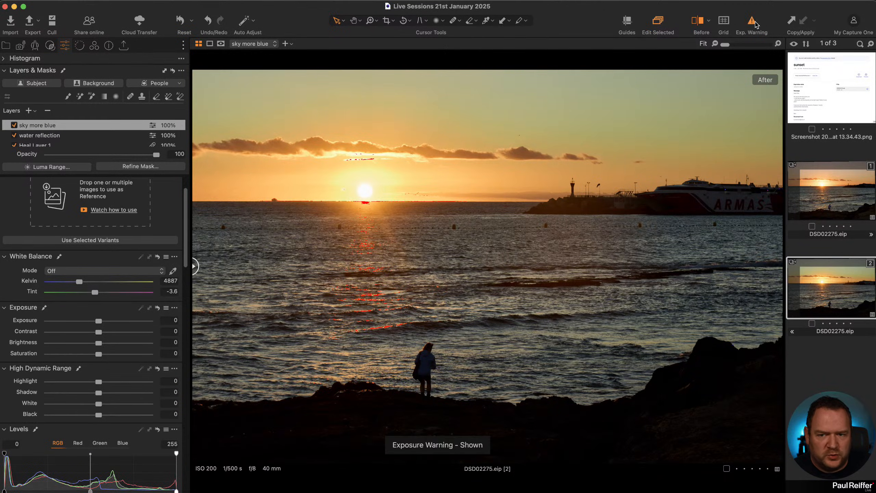
key("h")
double_click(367, 194)
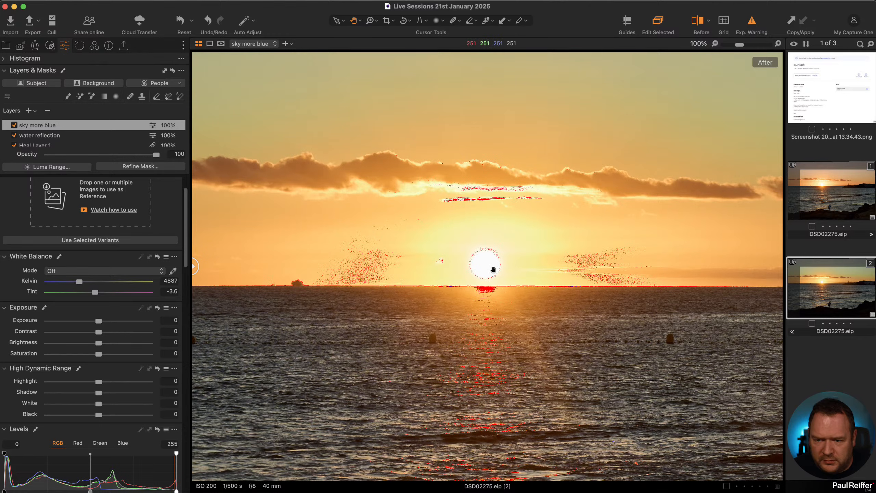
scroll(494, 270, "up", 3)
scroll(493, 269, "up", 1)
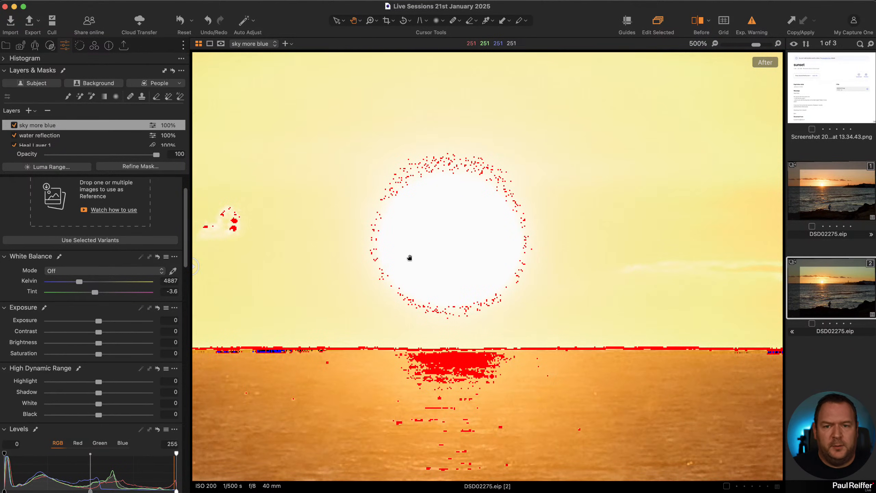
- Hide the exposure warning and compare the sun at 500% between the first and second variants
left_click(839, 197)
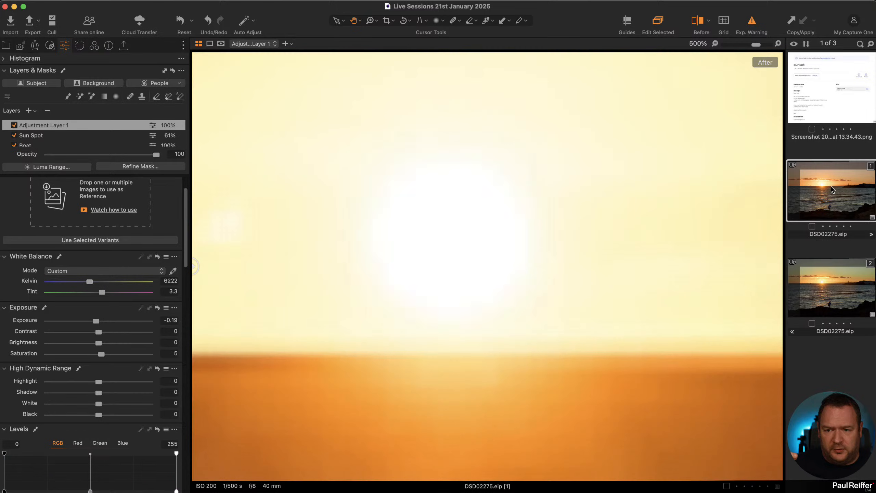
left_click(749, 24)
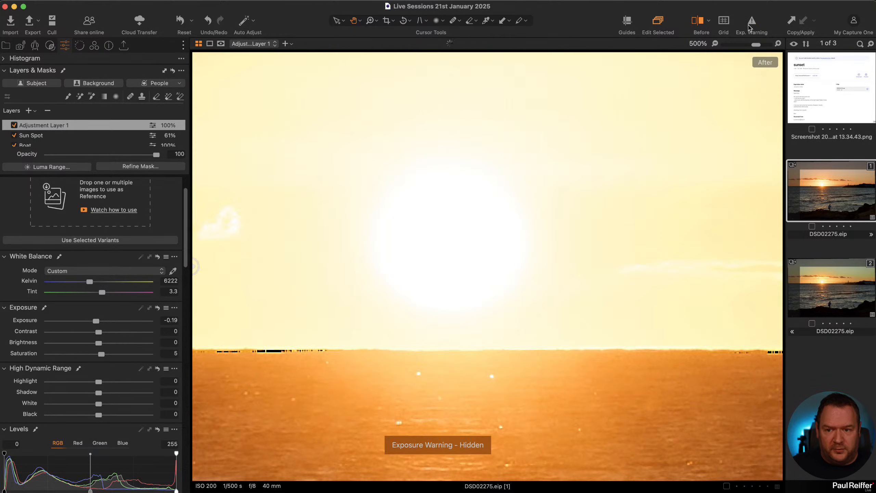
left_click(860, 279)
left_click(826, 195)
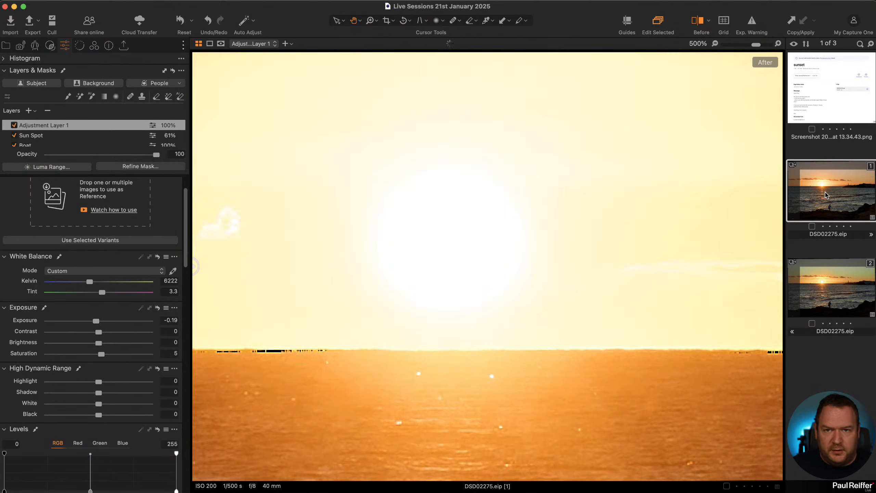
- Compare both variants of DSD02275.eip together, from the close-up of the sun out to the wider scene at 33%
left_click(847, 287, "super")
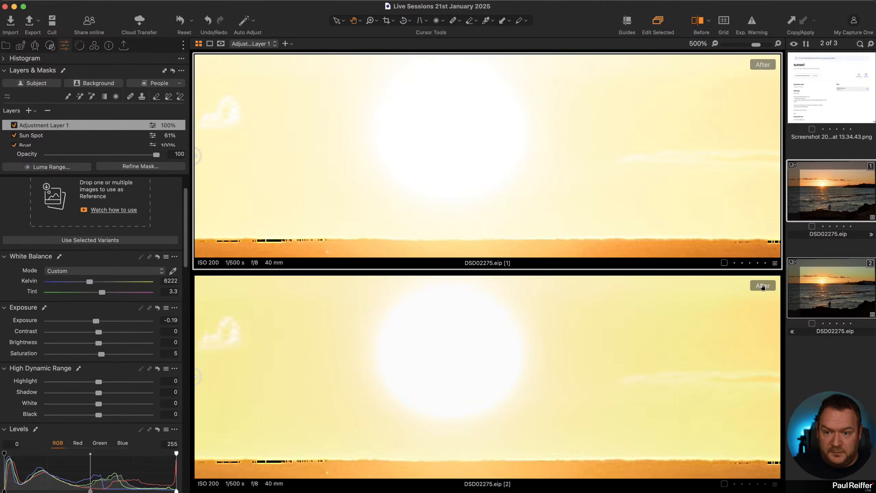
key("z")
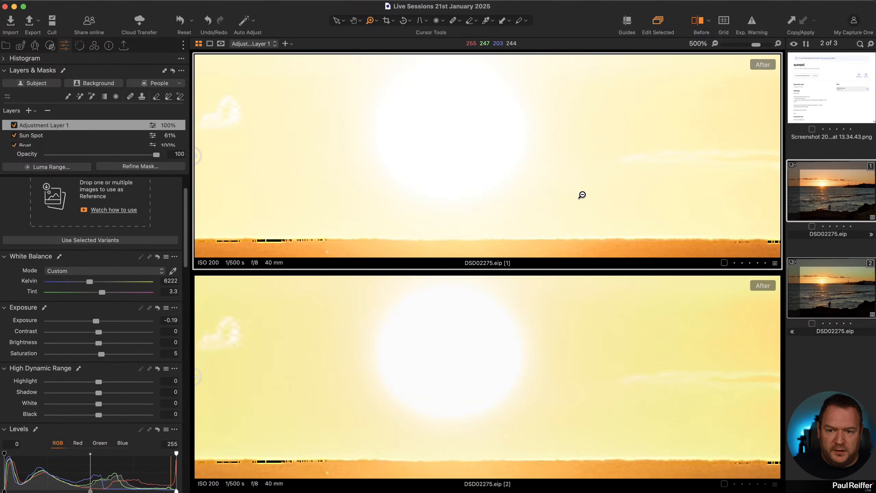
left_click(582, 194, "alt")
left_click(553, 367, "alt")
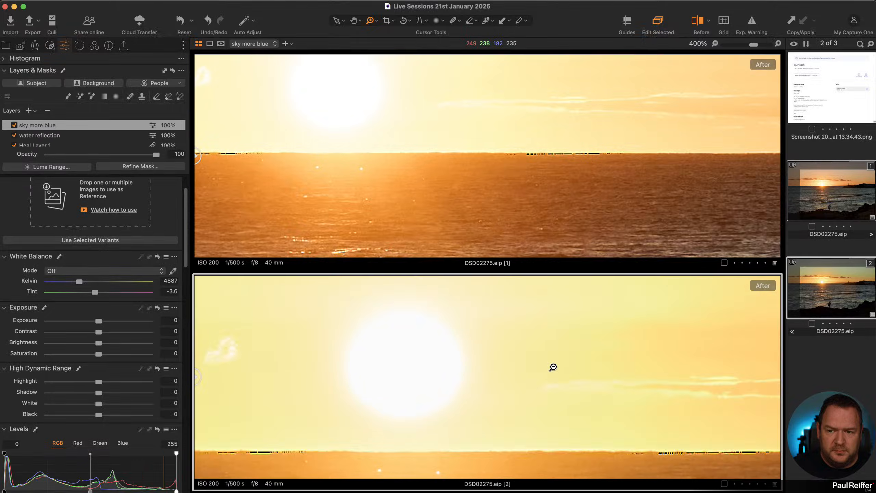
left_click(553, 367, "alt")
left_click(521, 188, "alt+shift")
left_click(521, 188, "alt+shift")
left_click(522, 188, "alt+shift")
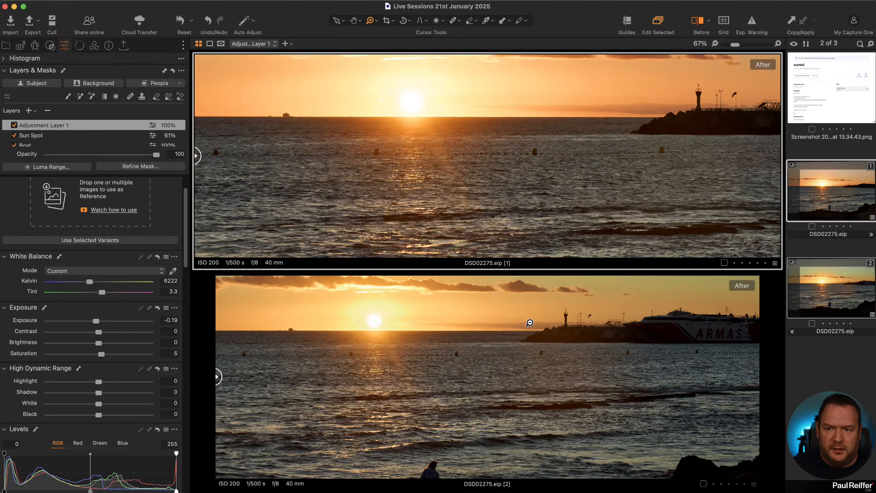
left_click(527, 316, "alt+shift")
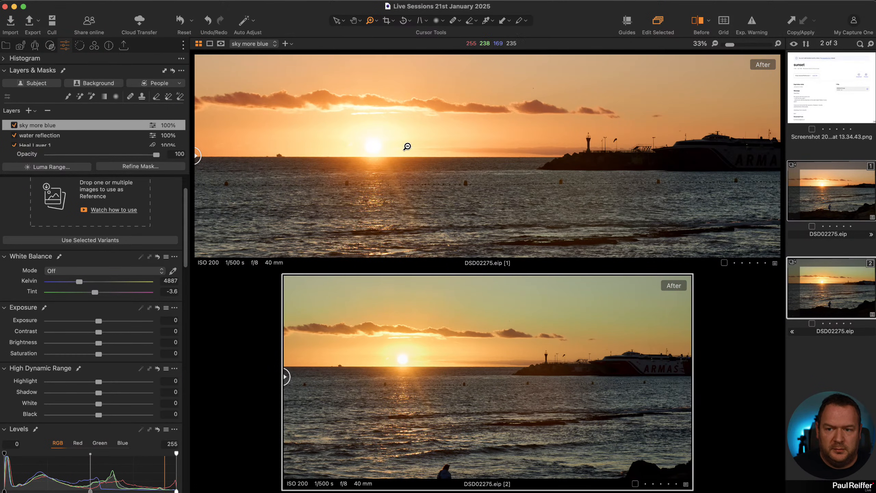
left_click(403, 147, "alt")
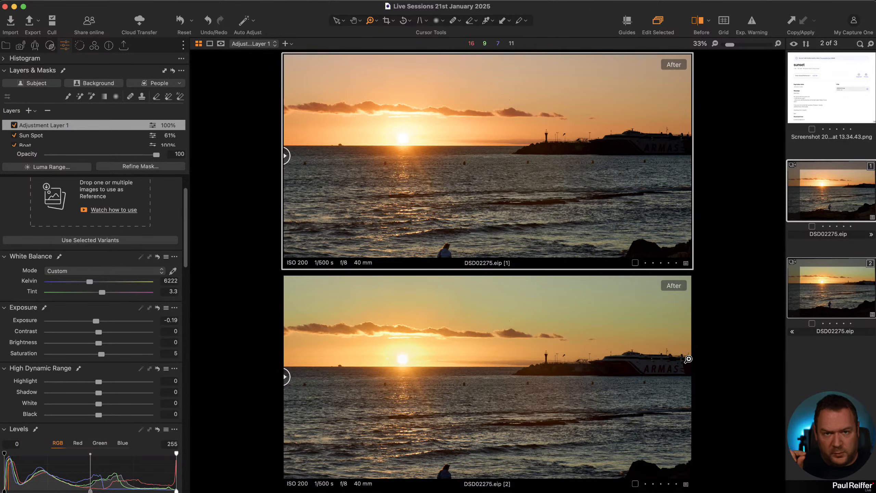
- View only the first variant and, on its Image Layer, set White to -19 and reset Highlight to 0
left_click(824, 370)
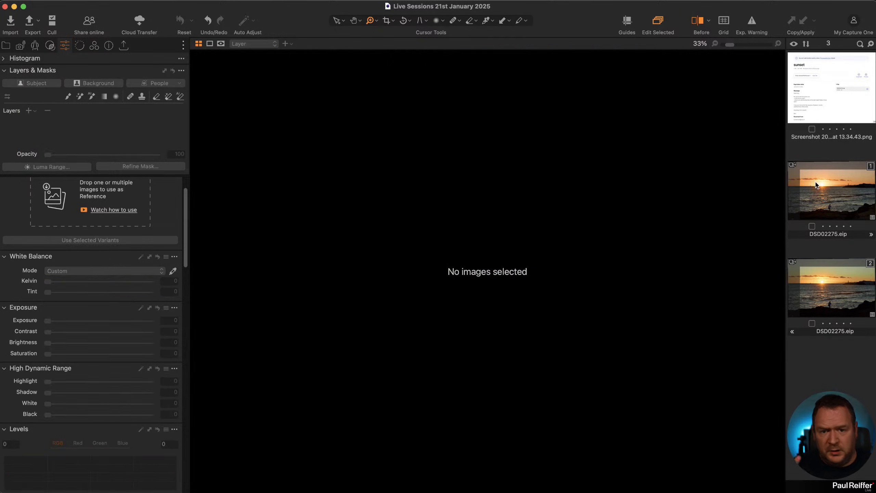
left_click(818, 186)
key("v")
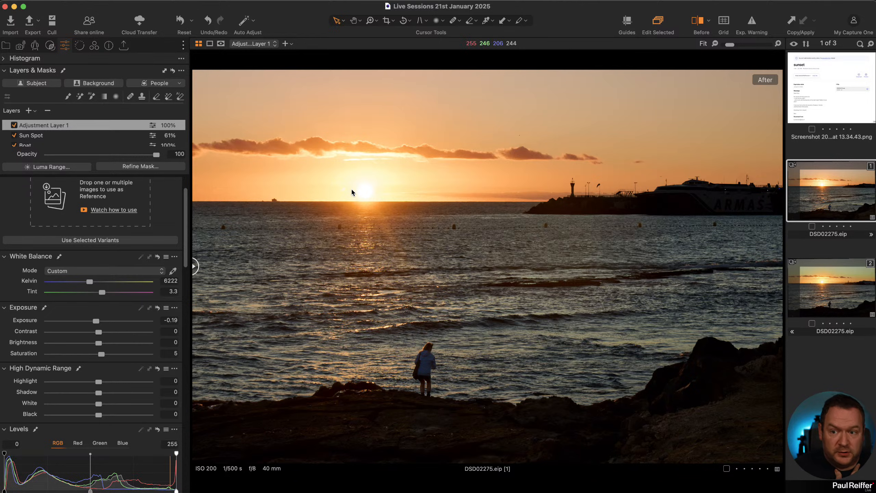
scroll(44, 137, "down", 3)
left_click(42, 138)
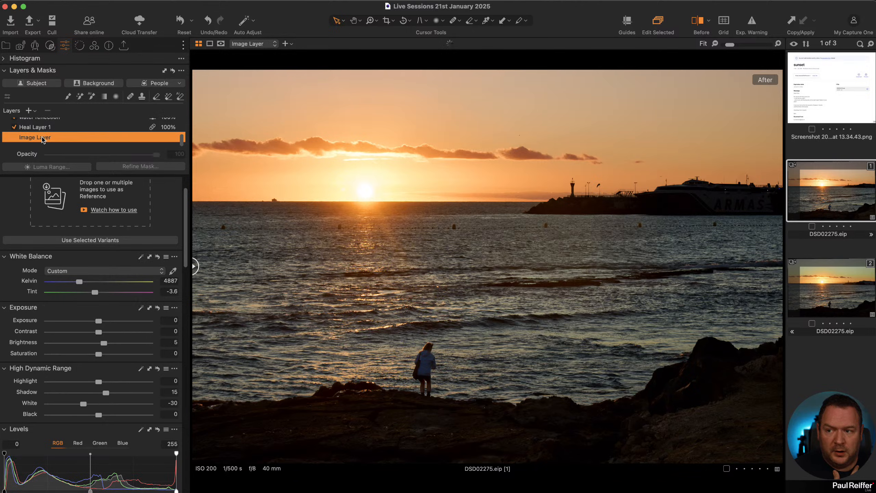
left_click_drag(84, 404, 93, 383)
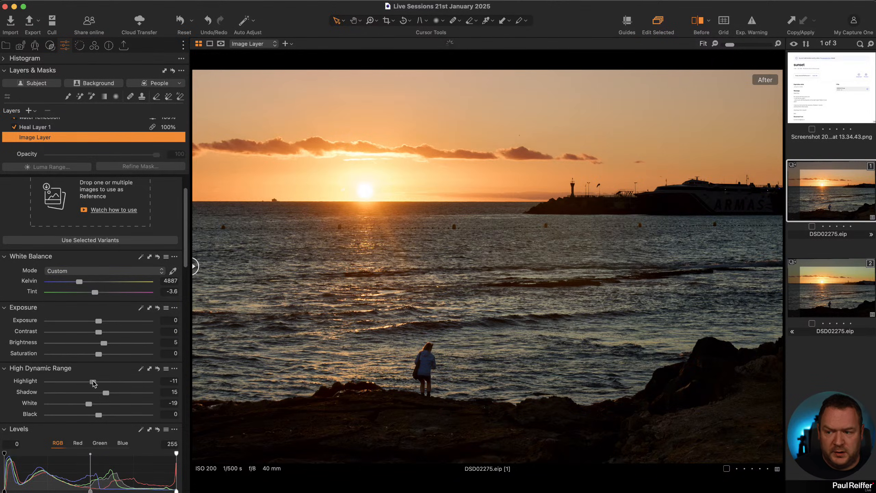
double_click(93, 382)
- Check the mask of Adjustment Layer 1 around the sun and set that layer's Highlight to -7
scroll(78, 213, "up", 3)
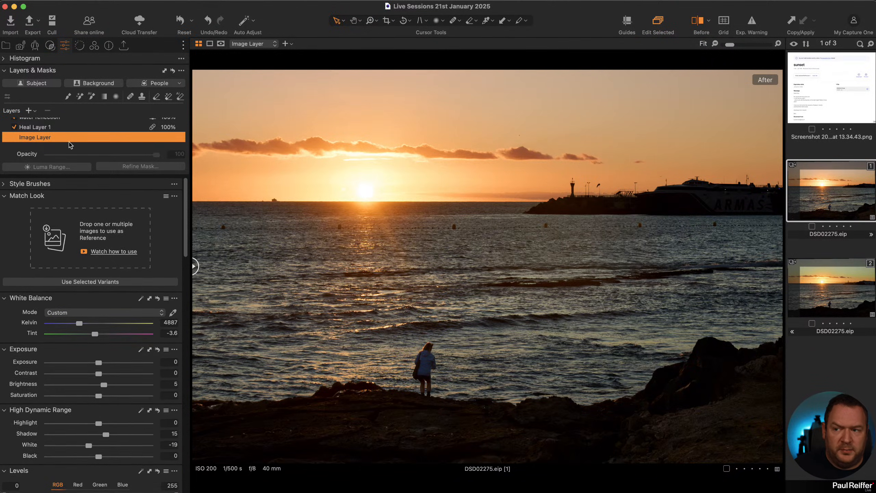
scroll(60, 135, "up", 5)
left_click(58, 127)
key("m")
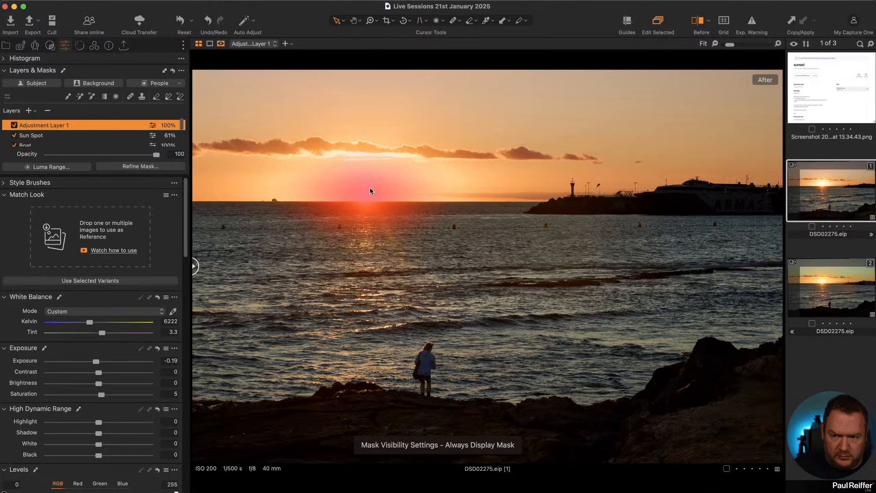
key("m")
left_click_drag(99, 422, 96, 425)
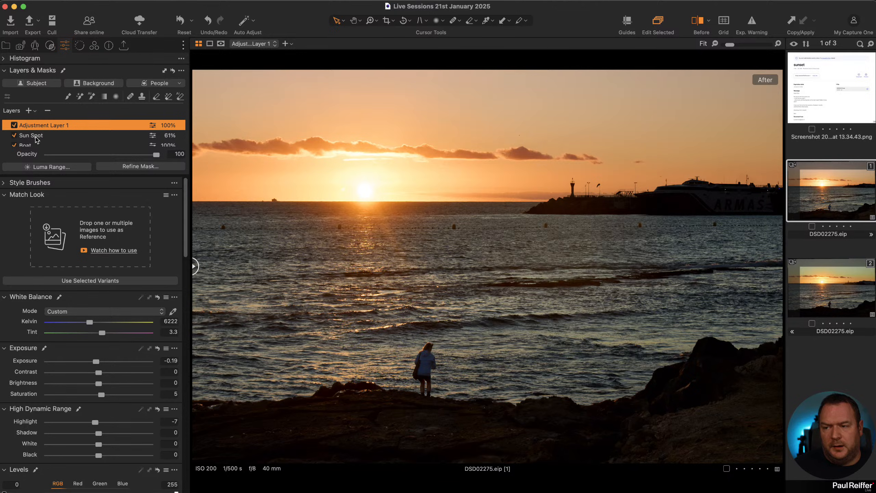
- Rename Adjustment Layer 1 as Sun Orb and the Sun Spot layer as Sun Spot on Water
double_click(43, 125)
type("Sun")
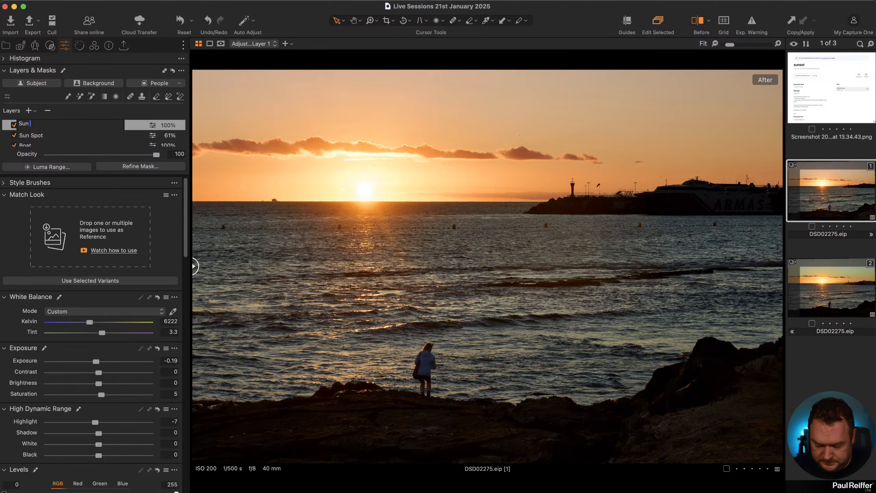
type(" Orb")
key("Return")
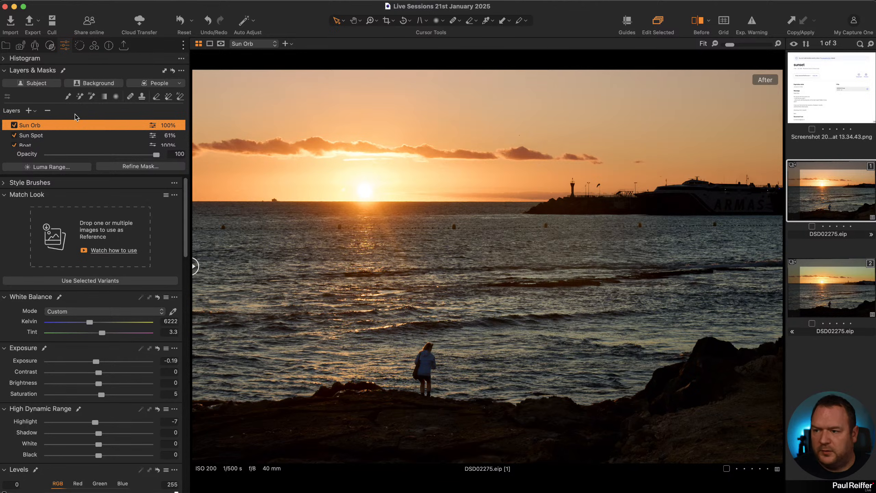
double_click(35, 137)
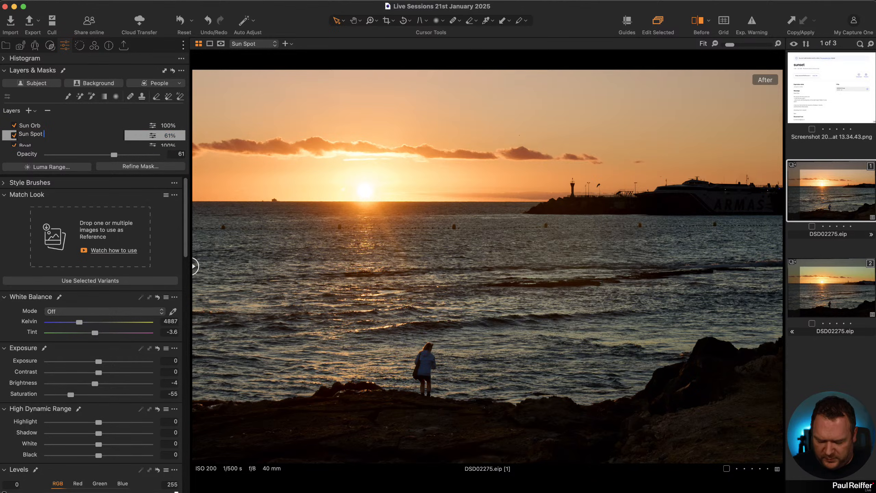
type("on Water")
key("Return")
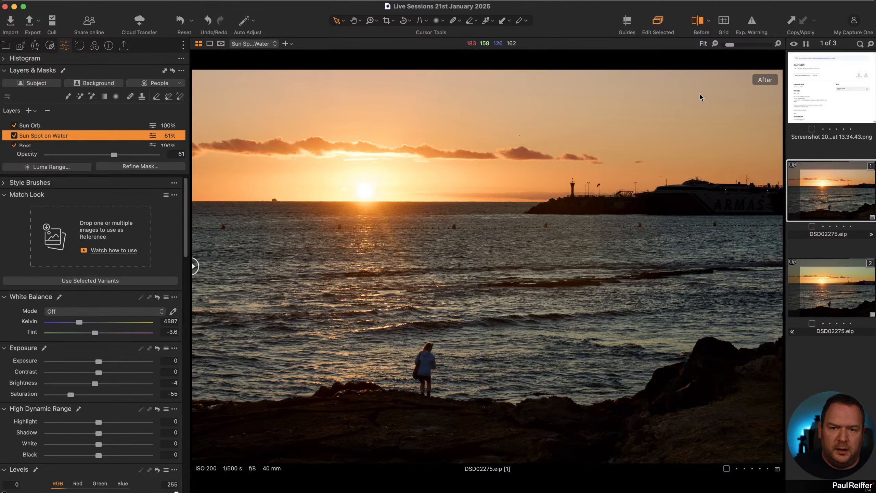
- Add a new adjustment layer and draw a slightly tilted linear gradient mask from the image's upper edge down to the clouds
left_click(105, 97)
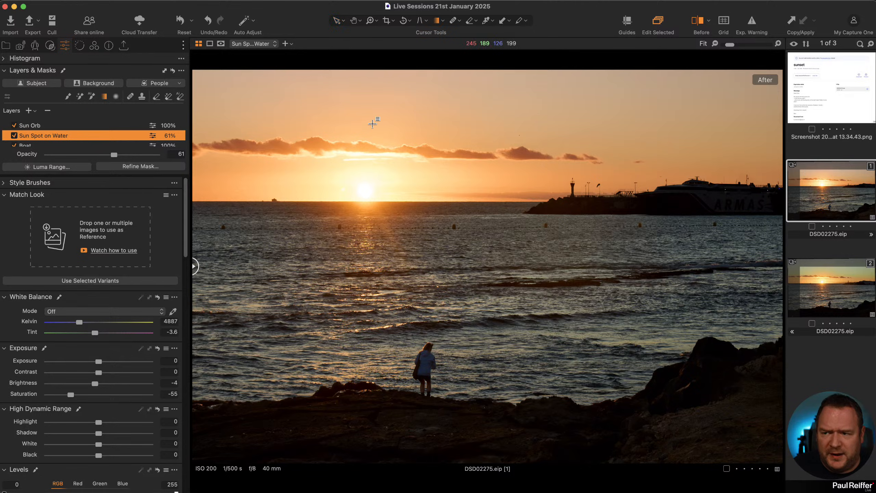
left_click_drag(596, 74, 591, 159)
key("super+z")
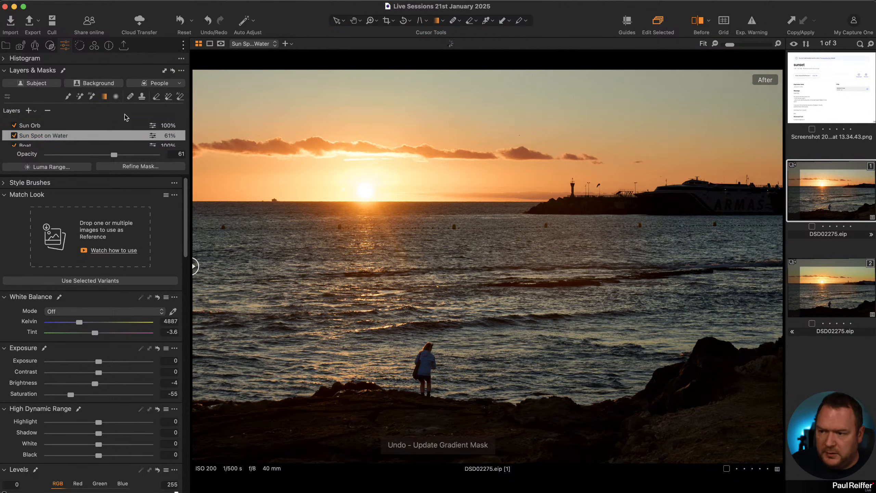
left_click(29, 111)
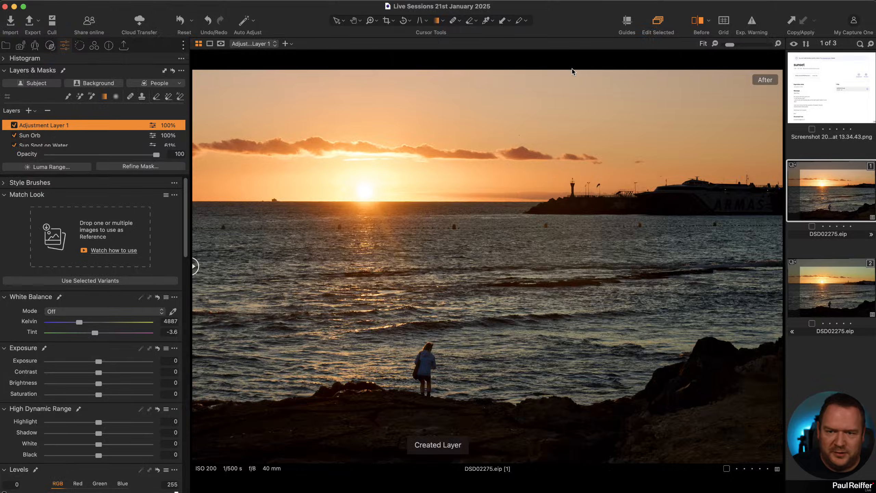
left_click_drag(576, 68, 566, 155)
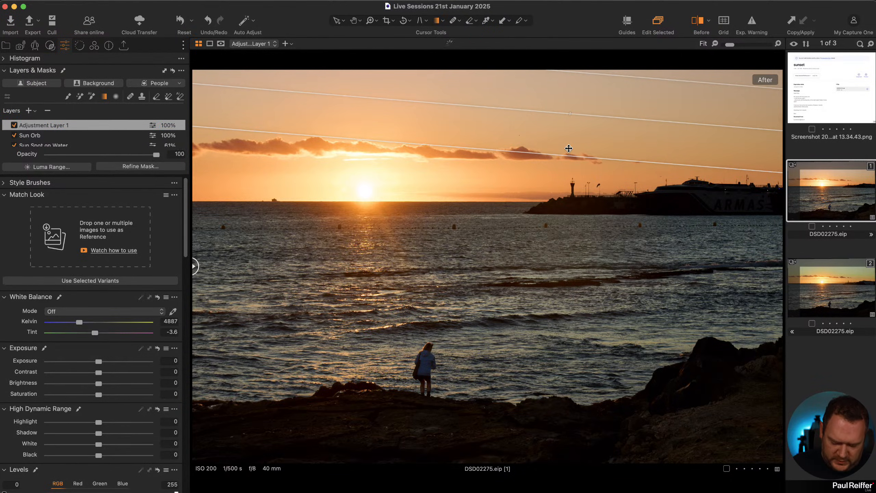
- Hide the mask overlay, set Adjustment Layer 1's Exposure to -0.37 and Saturation to 23, and toggle the layer to check its effect
key("m")
key("m")
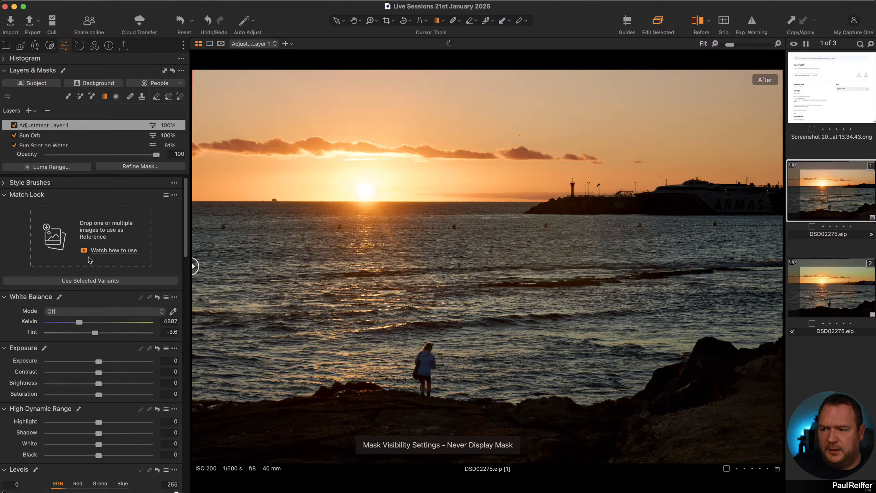
left_click_drag(98, 361, 94, 363)
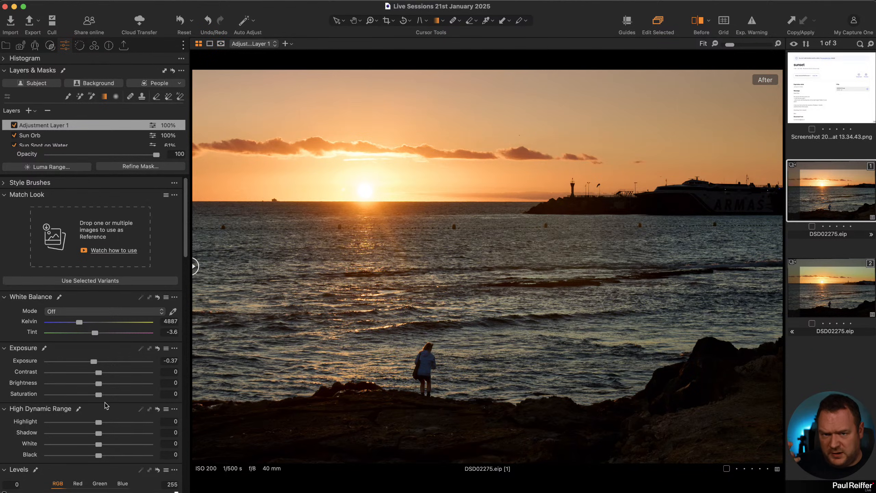
left_click_drag(98, 396, 109, 398)
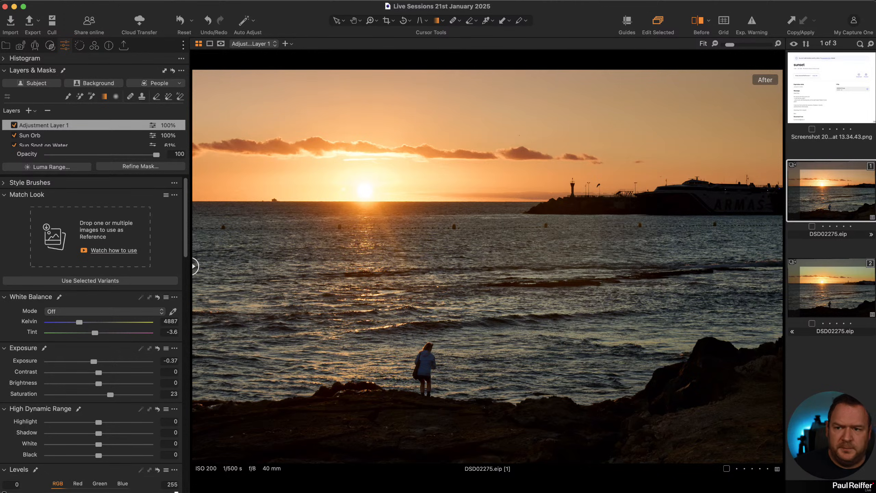
left_click(14, 125)
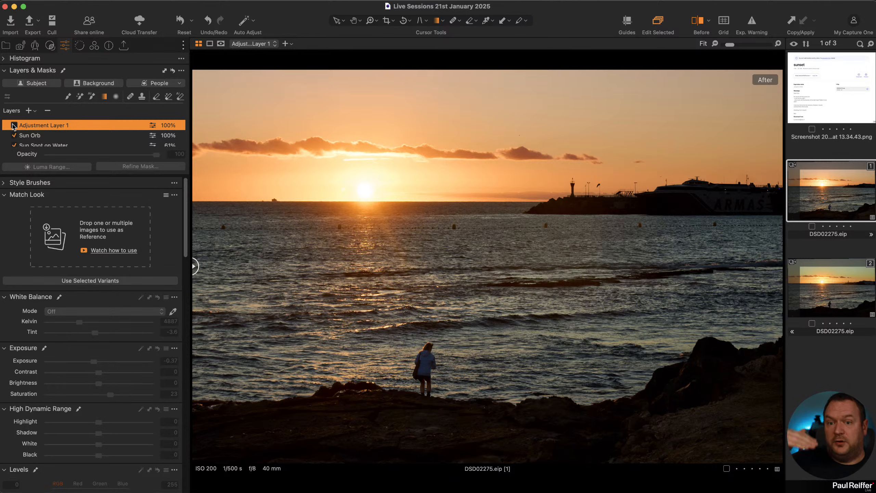
left_click(14, 125)
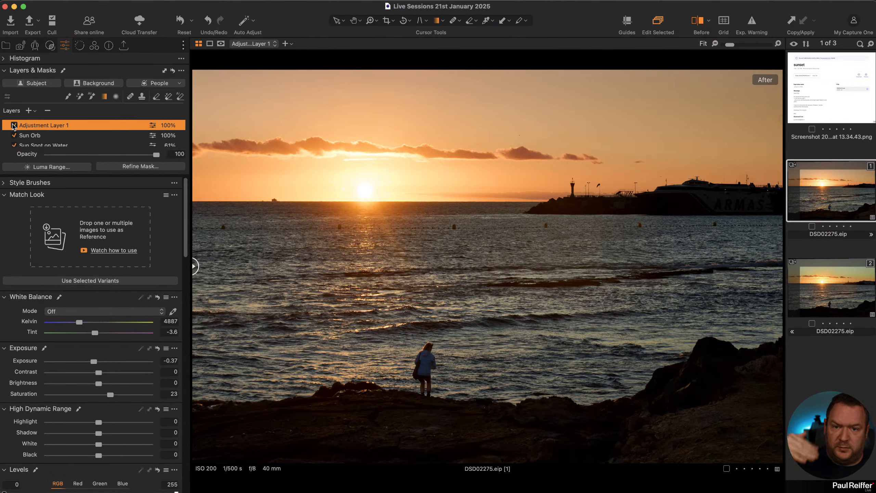
- Check the white balance of the sky more blue layer and set Adjustment Layer 1 to Kelvin 5800 and Tint 9.2
left_click_drag(96, 334, 101, 337)
scroll(49, 145, "down", 3)
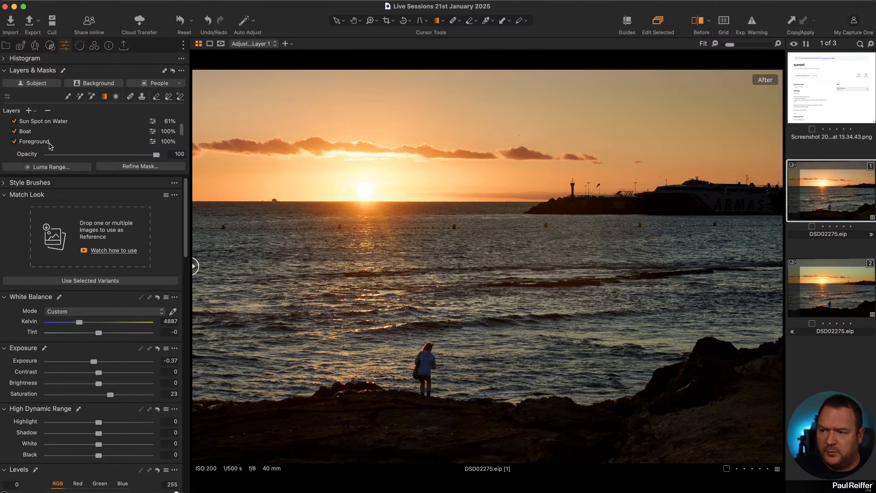
scroll(51, 146, "down", 3)
left_click(49, 139)
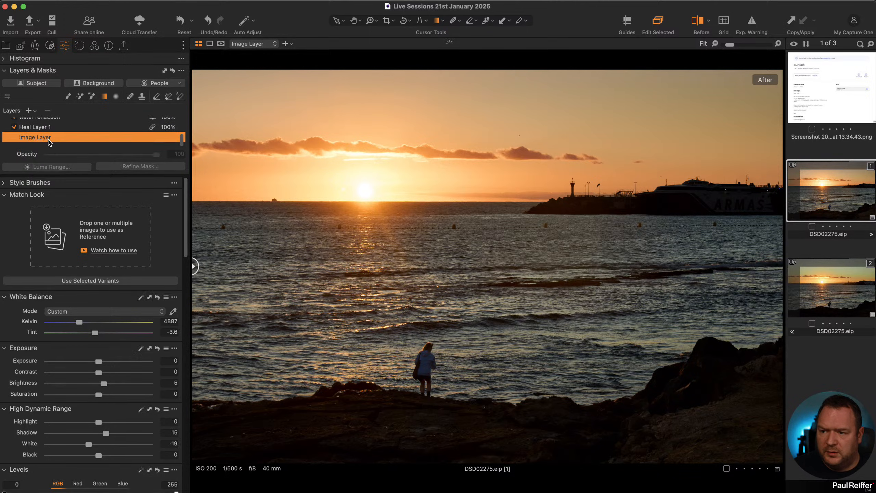
scroll(50, 127, "up", 3)
left_click(50, 129)
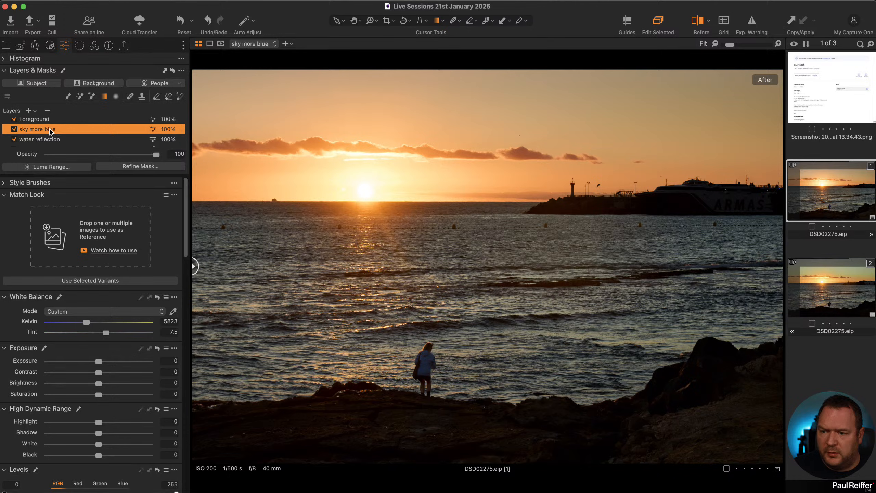
scroll(50, 130, "up", 3)
left_click(54, 127)
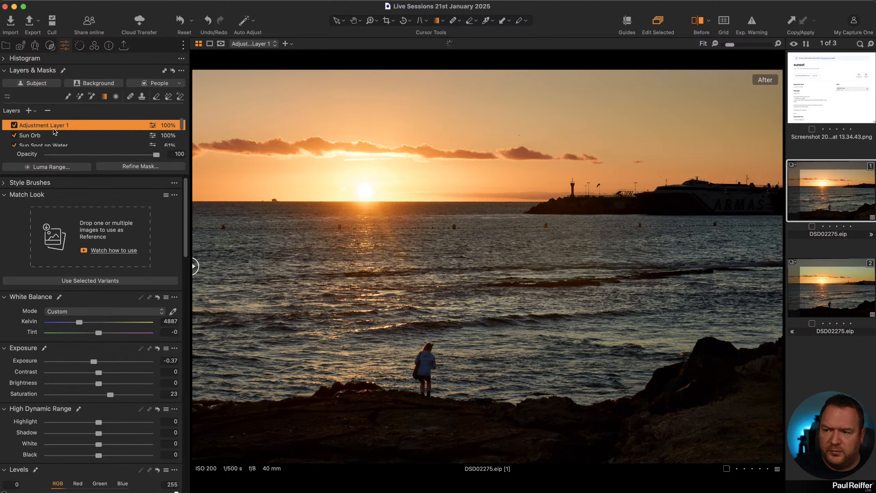
mouse_move(97, 333)
left_mouse_down()
mouse_move(106, 333)
mouse_move(85, 323)
mouse_move(108, 333)
left_mouse_up()
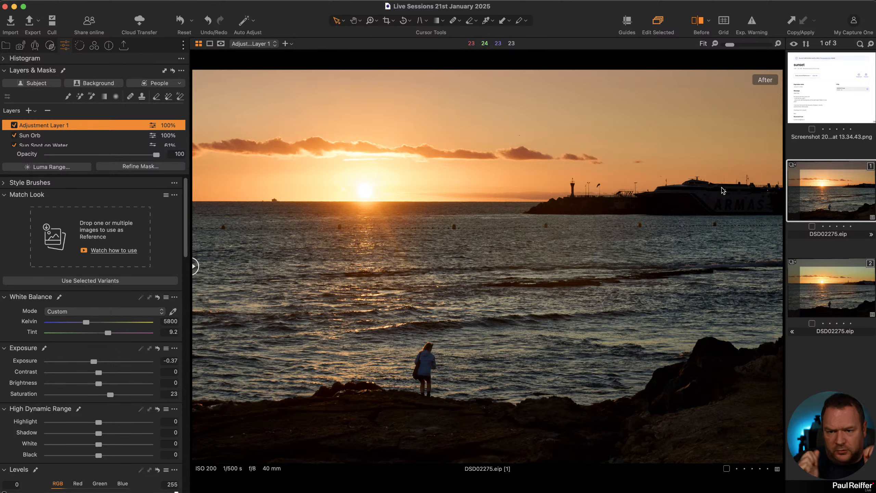
- Compare the first and second variants of DSD02275.eip and expand the histogram for the first one
left_click(827, 295)
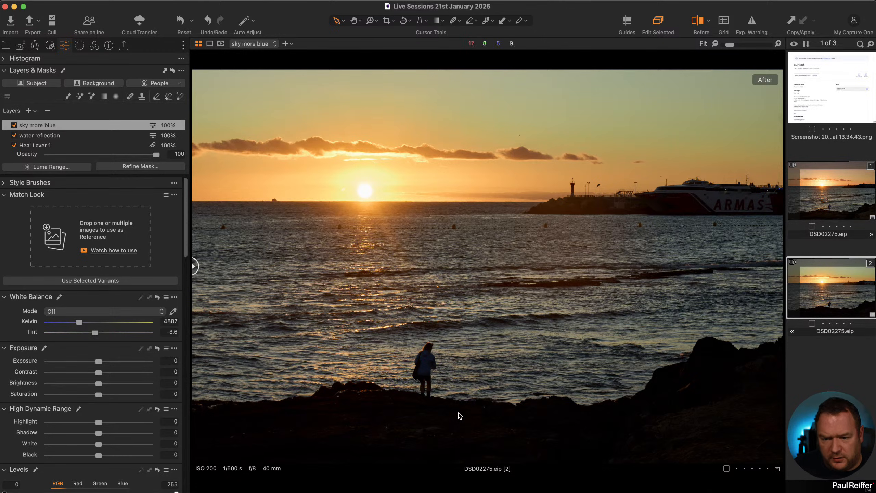
left_click(825, 201)
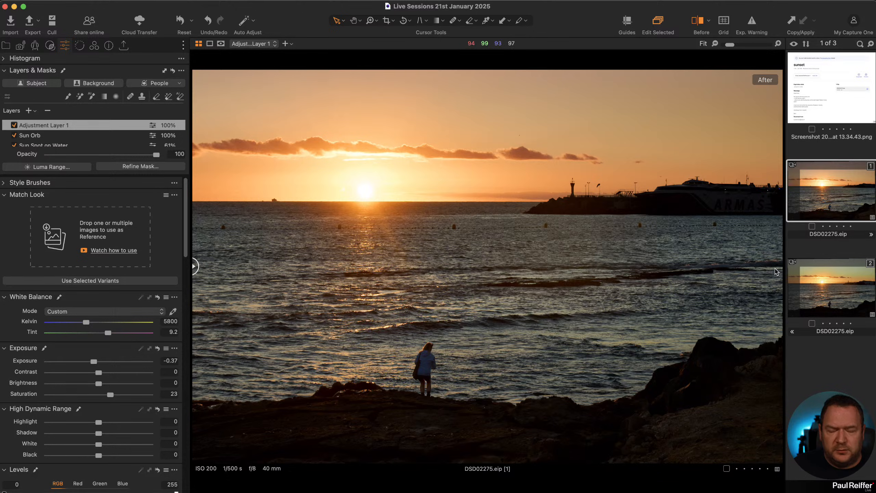
left_click(816, 291)
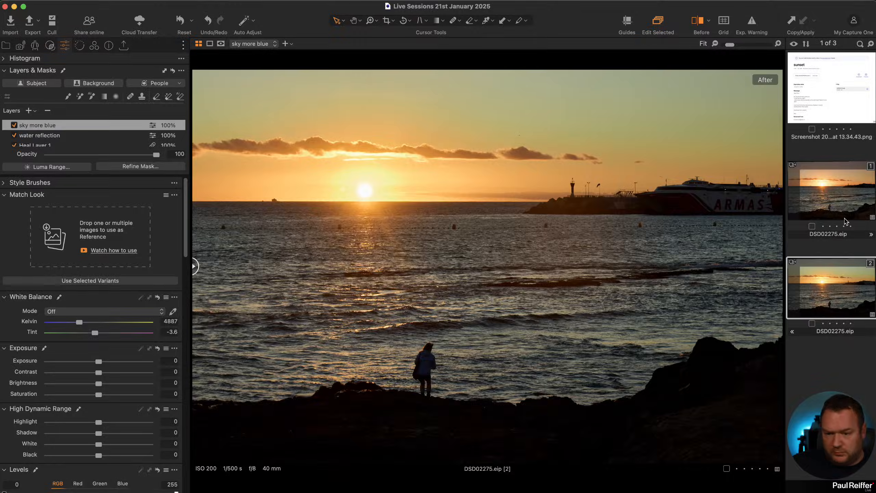
left_click(844, 196)
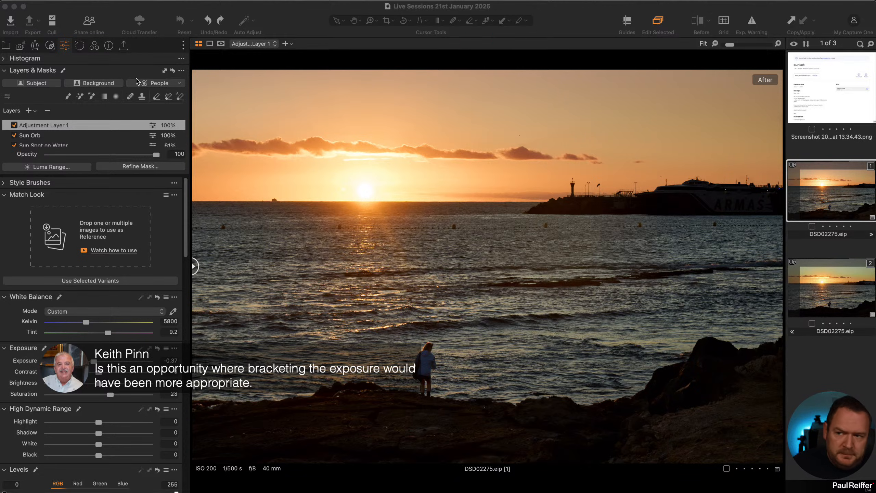
left_click(6, 59)
left_click(5, 59)
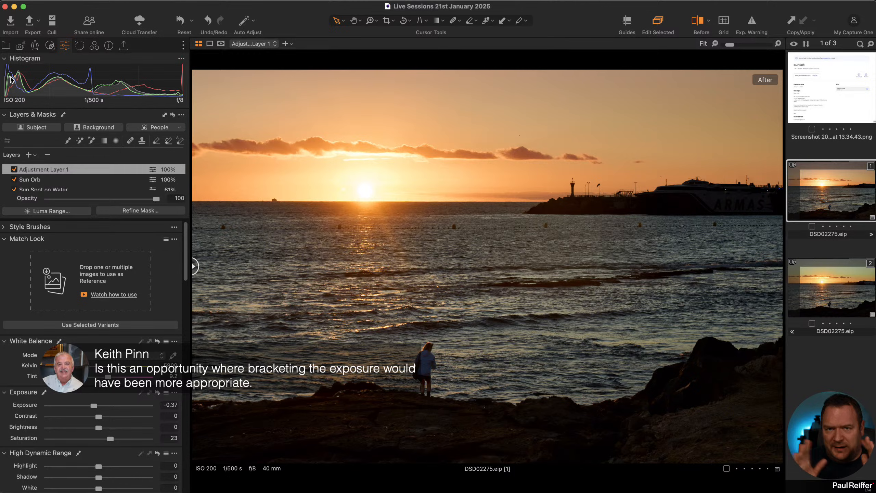
- Clone the first sunset variant and add a new filled adjustment layer to the copy
right_click(843, 196)
left_click(862, 236)
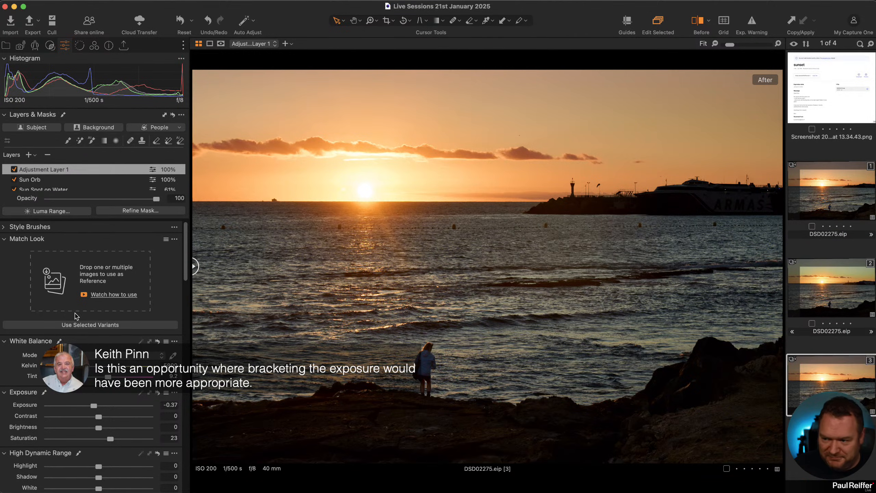
left_click(29, 155)
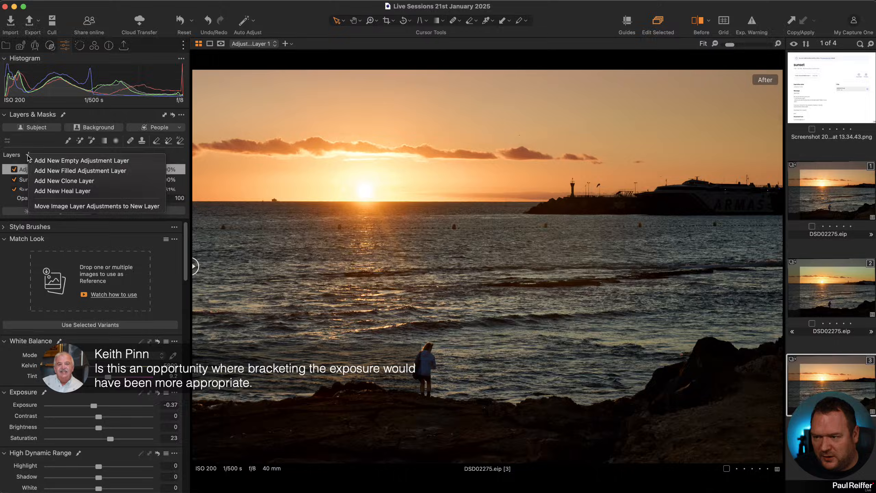
left_click(69, 170)
scroll(121, 357, "down", 1)
scroll(121, 357, "down", 5)
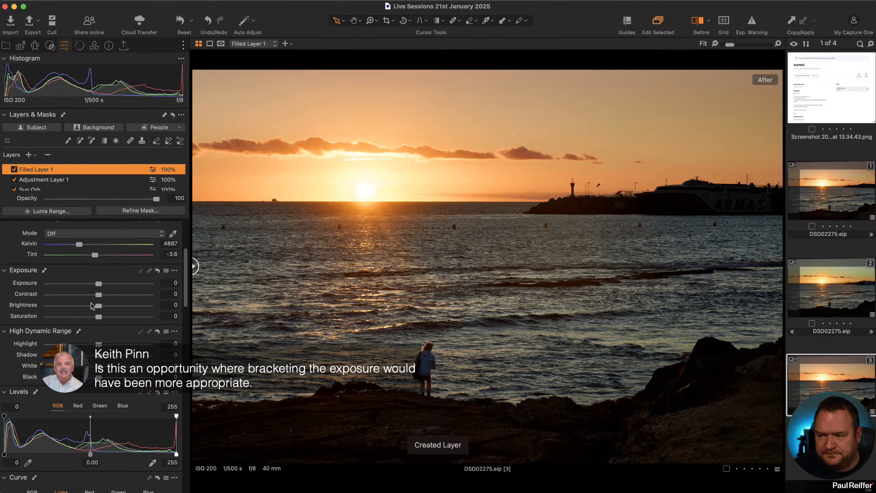
- Set the filled layer's High Dynamic Range to Highlight -100, Shadow 41, White -100 and Black 42
scroll(93, 306, "down", 2)
left_click_drag(61, 305, 40, 326)
left_click_drag(99, 314, 149, 315)
left_click_drag(98, 336, 119, 314)
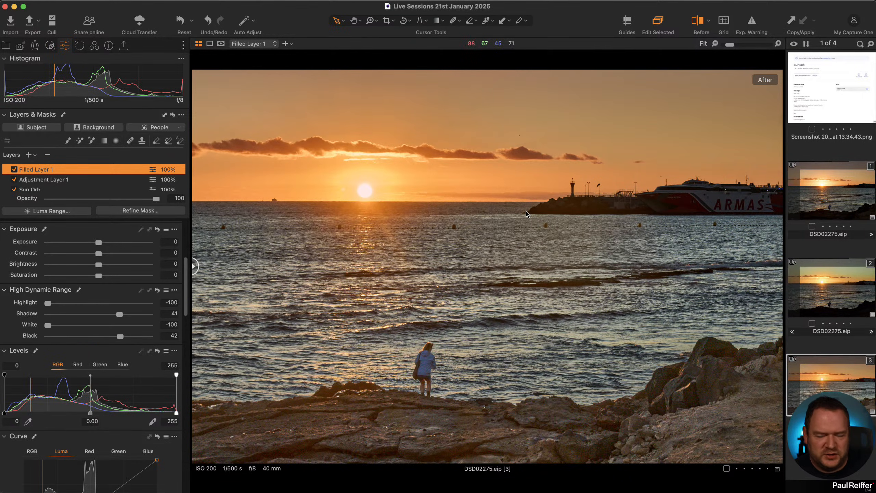
- Compare the third variant with the first one and delete the third variant
left_click(814, 190)
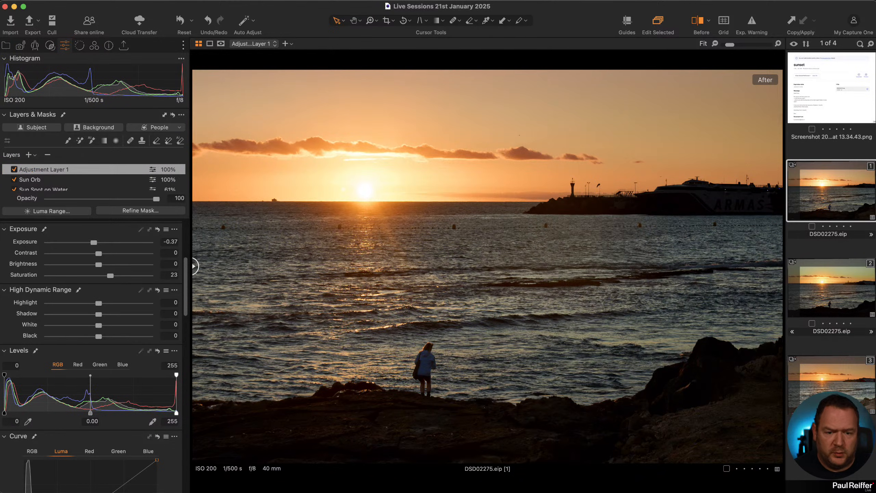
left_click(841, 400)
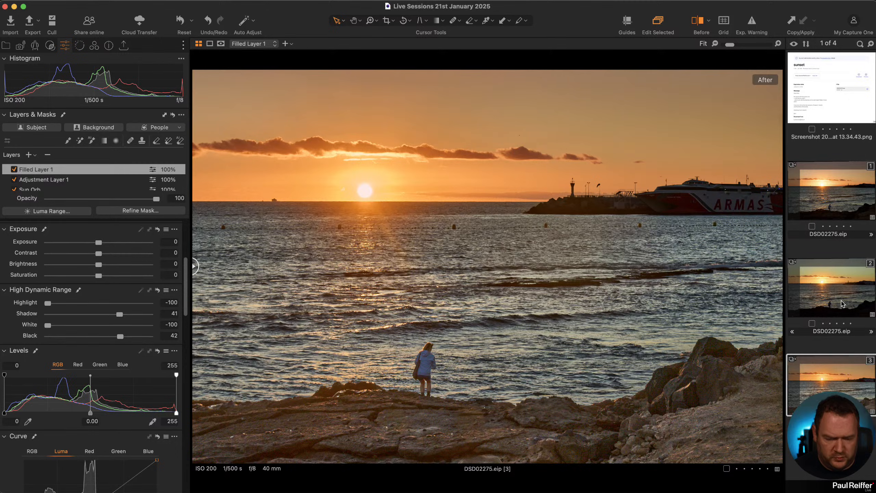
key("Delete")
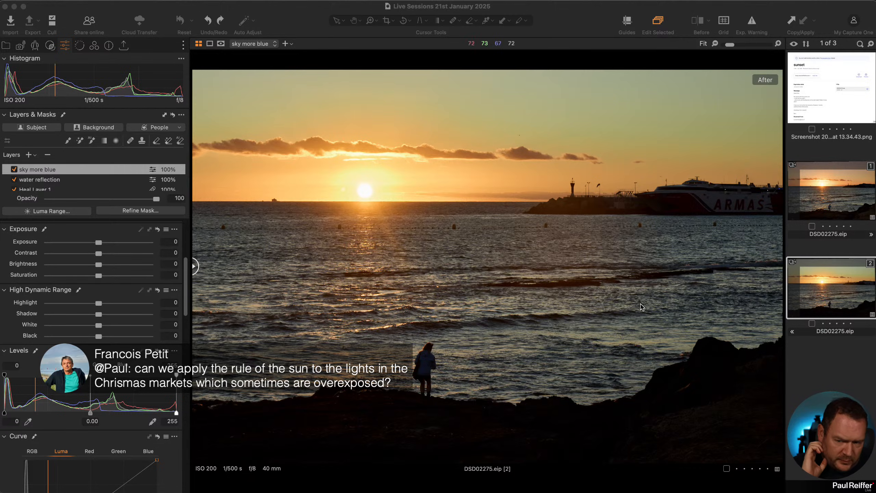
- Inspect the sunlit water reflections at 400% in both variants, with the exposure warning temporarily switched on
left_click(370, 296)
scroll(370, 296, "up", 1)
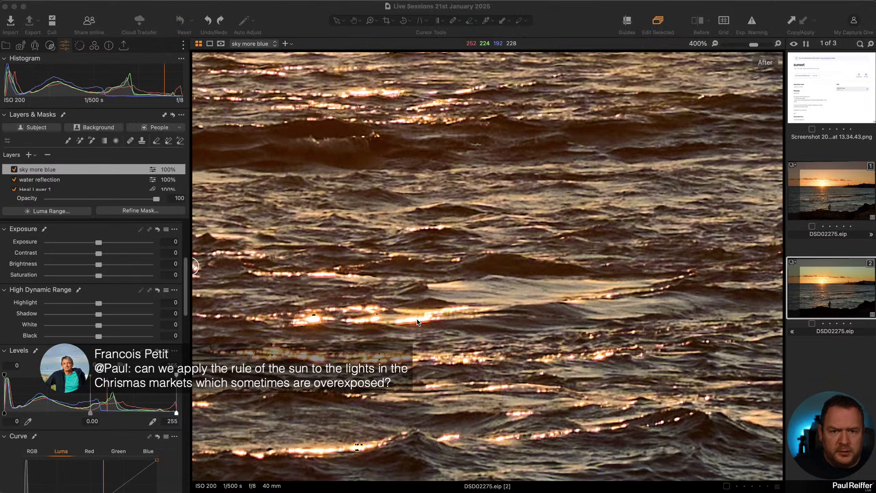
left_click(843, 210)
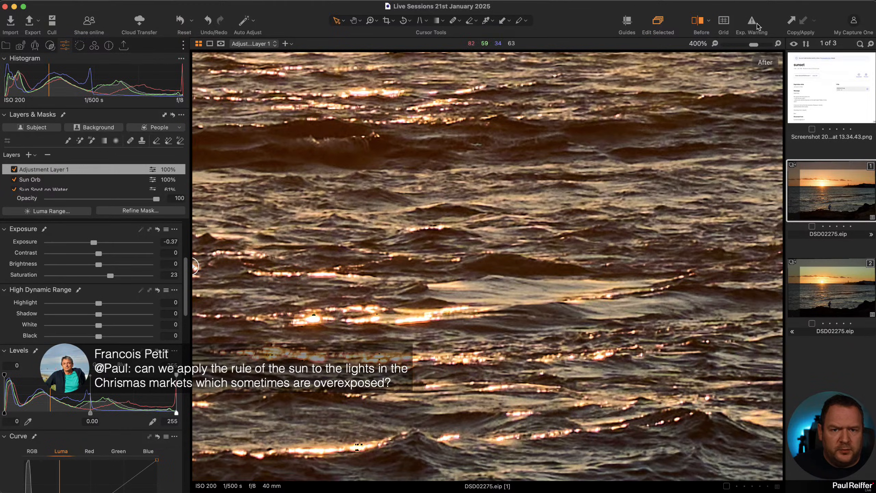
left_click(752, 22)
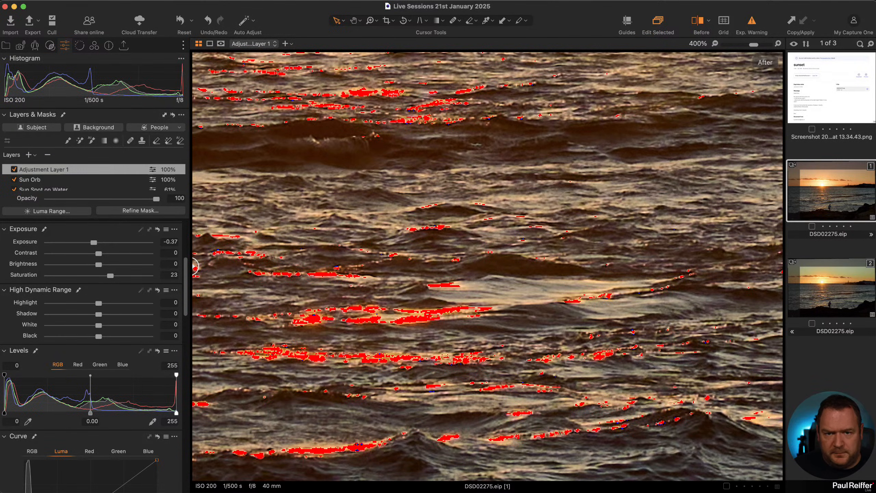
left_click(814, 294)
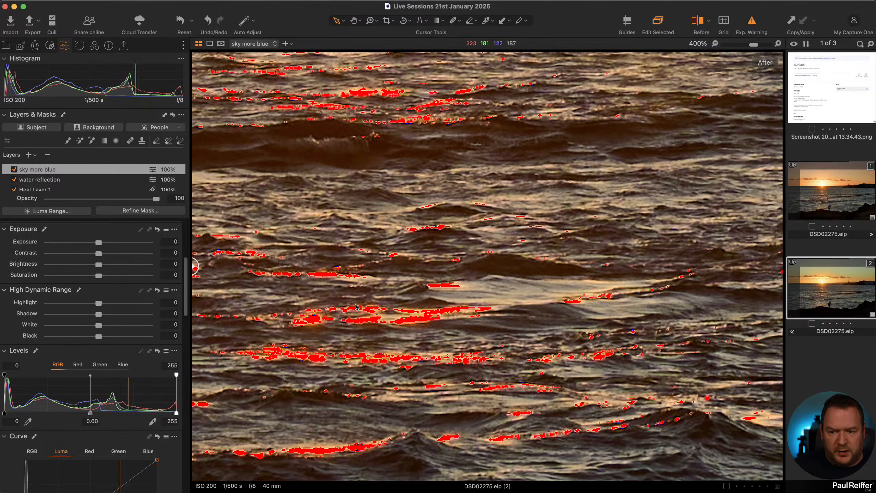
key("super+e")
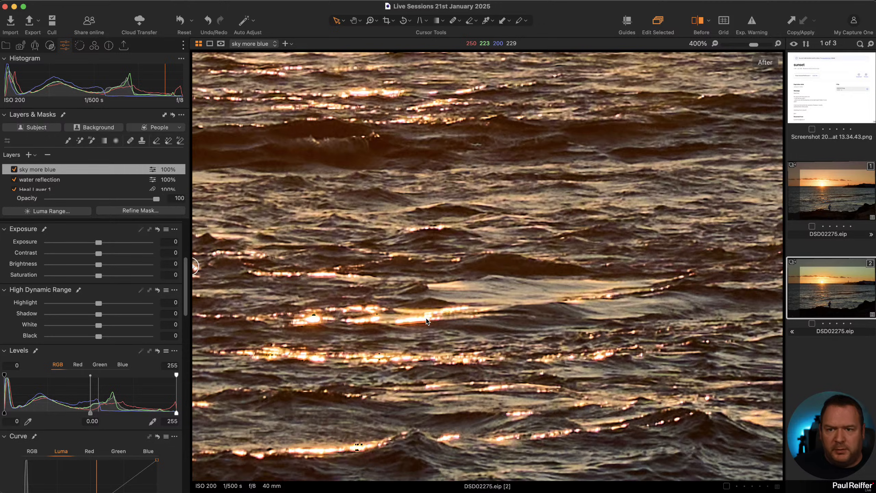
- View both sunset variants together and compare their before and after states with the split slider
key("super+0")
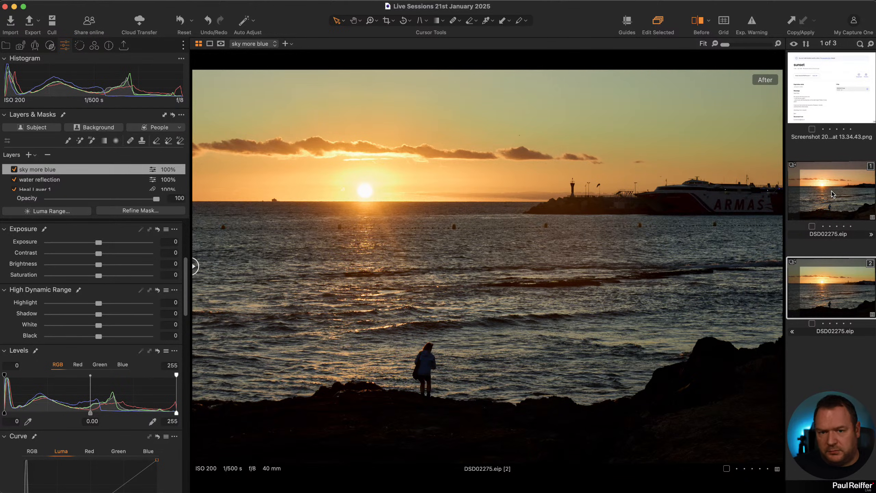
key("y")
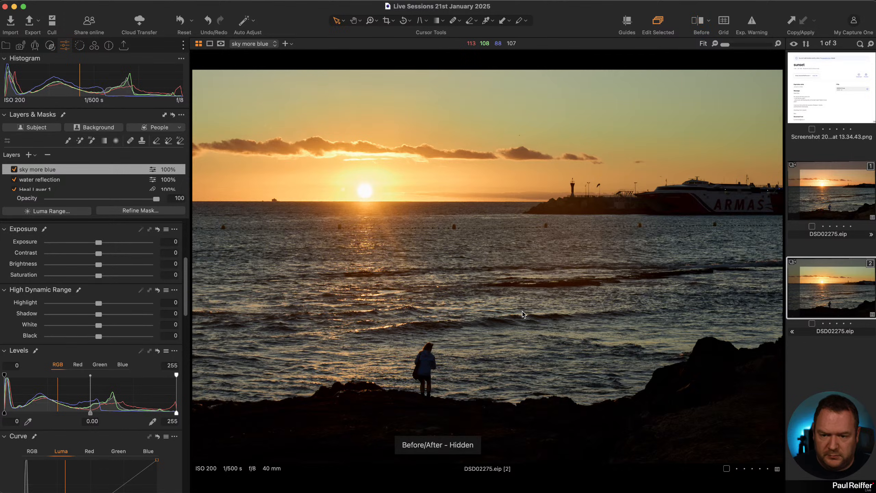
key("y")
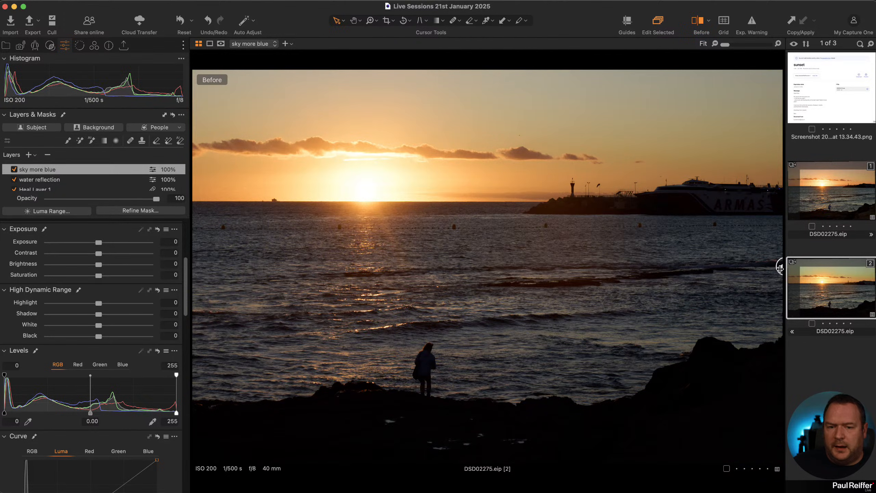
left_click(839, 201, "super")
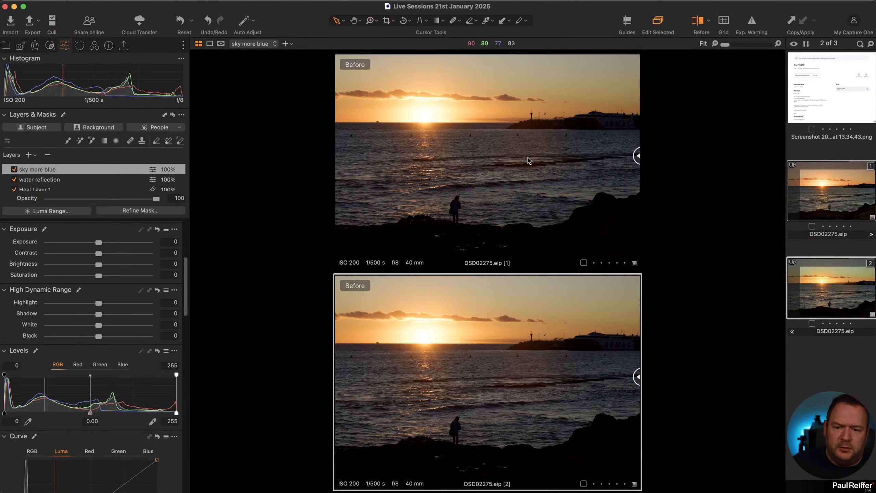
left_click_drag(636, 156, 464, 156)
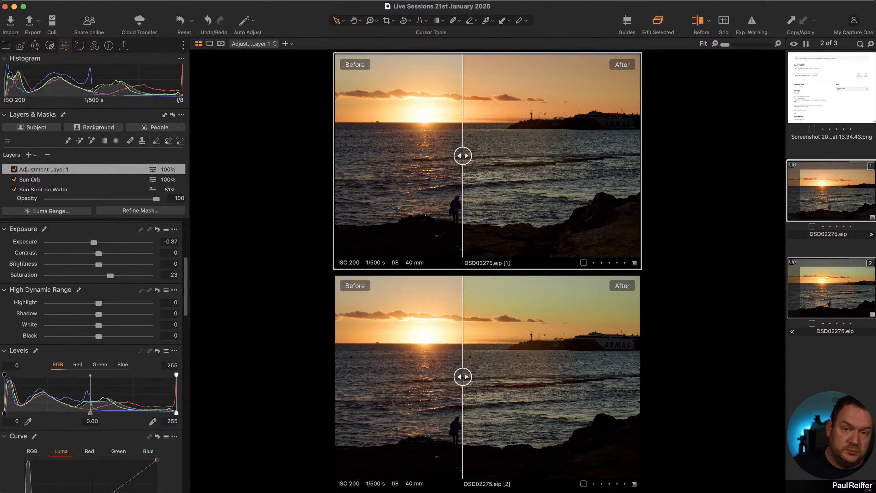
left_click_drag(463, 376, 485, 380)
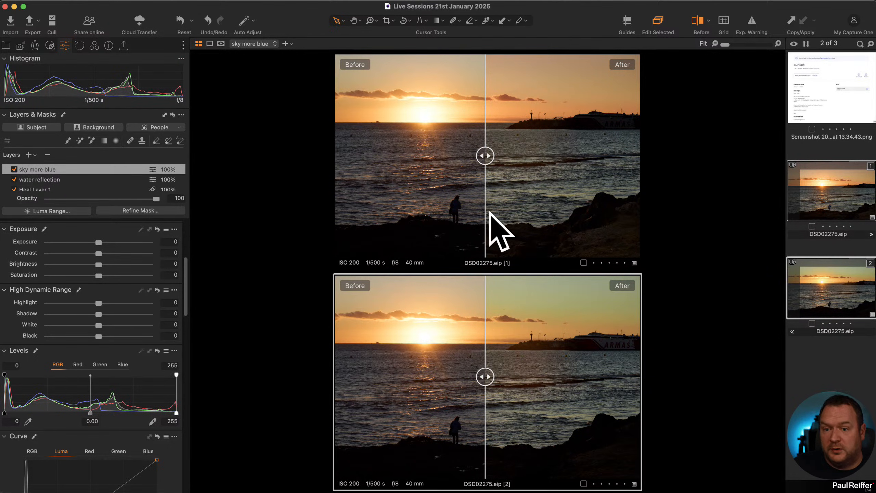
left_click_drag(485, 156, 373, 157)
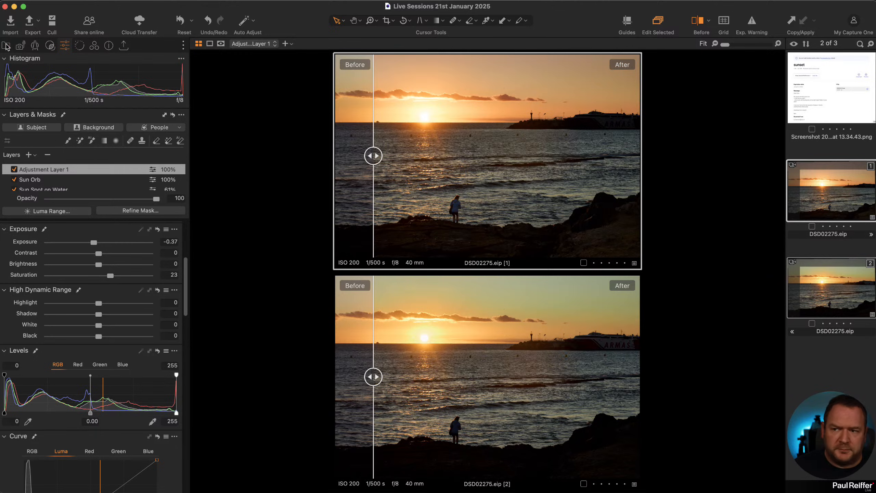
- Open the user collection with the yellow orchid photos, turn off the before/after view and show the adjustment tools
left_click(6, 46)
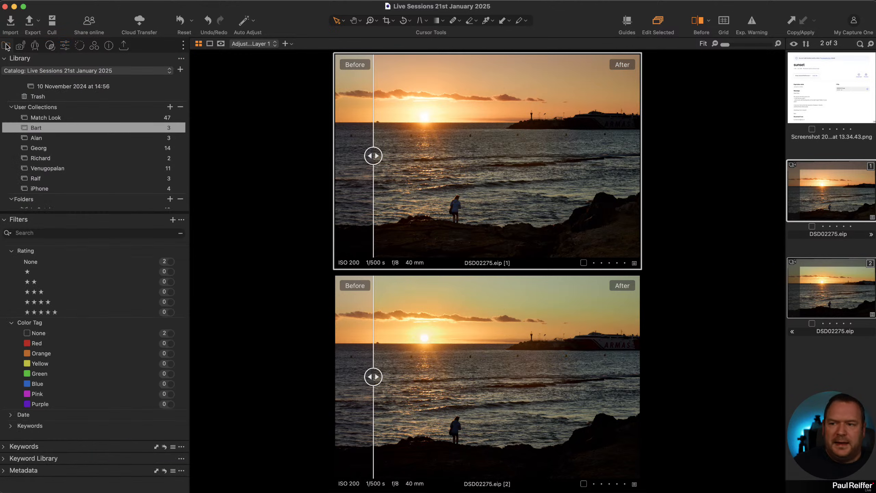
left_click(74, 138)
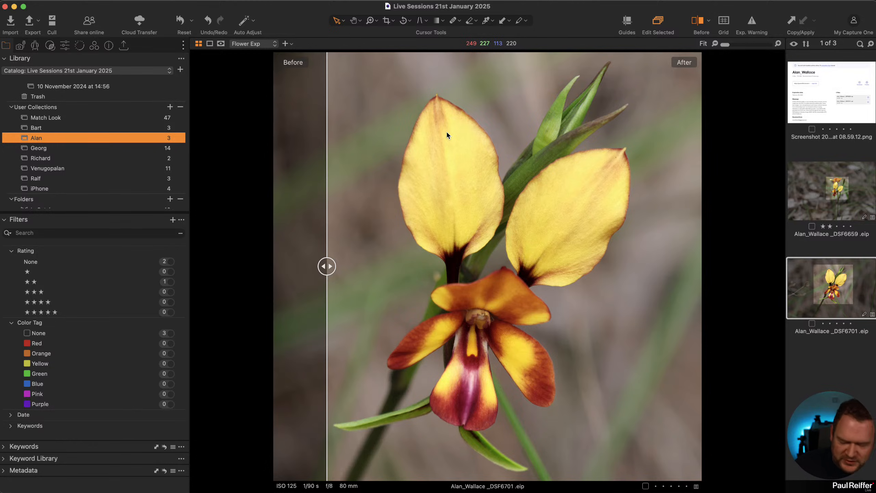
key("y")
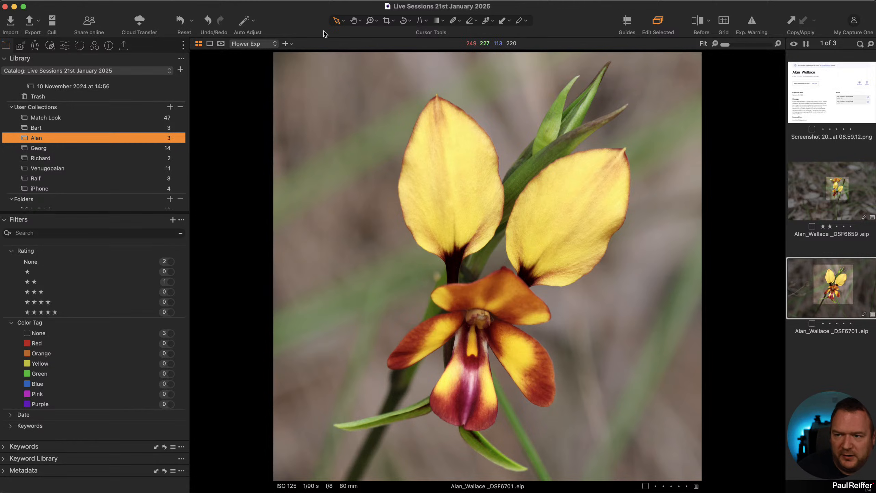
left_click(65, 45)
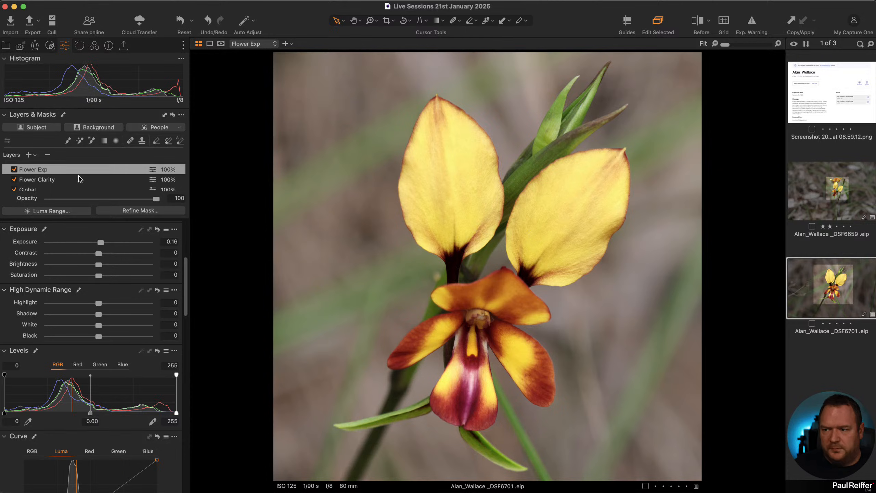
- Compare the orchid before and after with the split slider and inspect its petals at 100%
key("y")
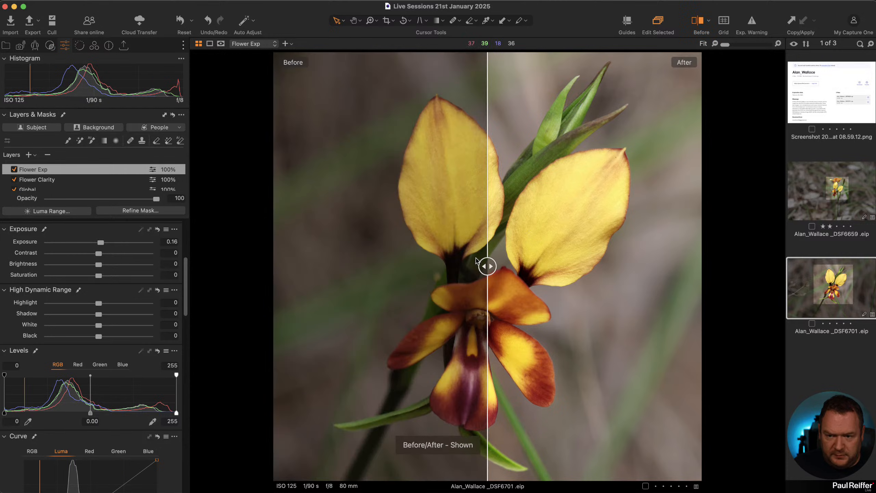
left_click_drag(488, 264, 139, 285)
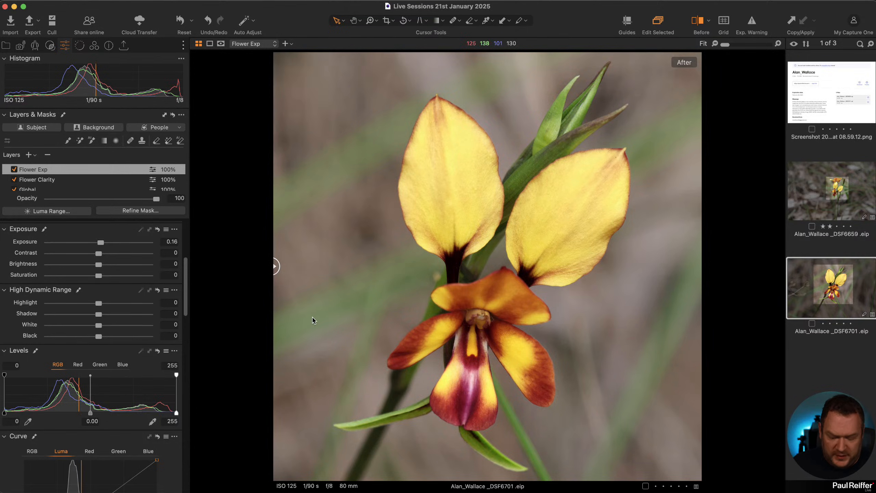
key("h")
double_click(436, 326)
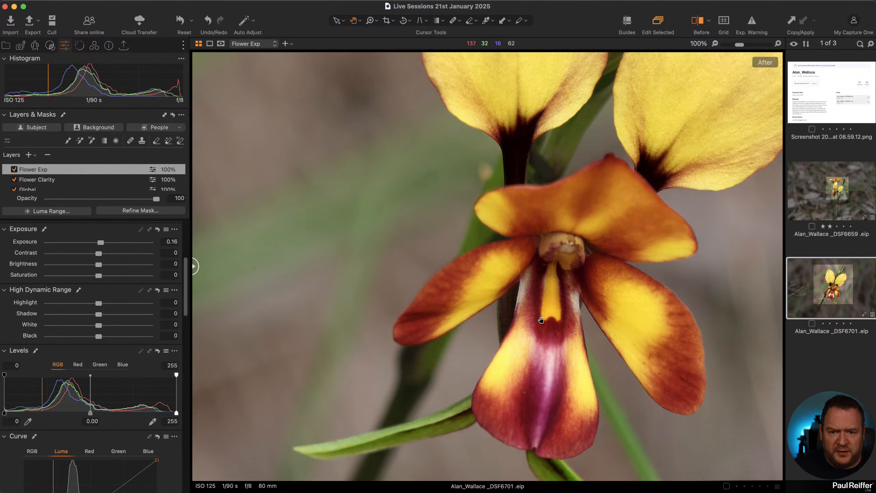
left_click_drag(572, 284, 543, 339)
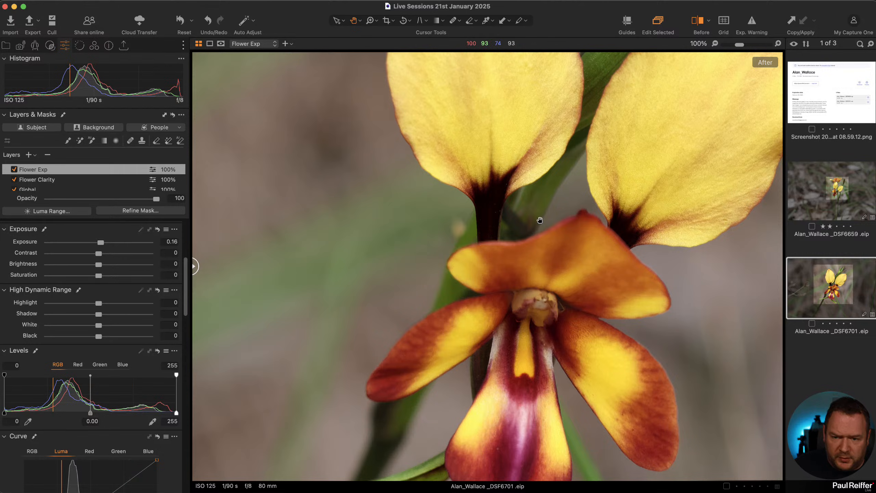
left_click_drag(587, 295, 583, 160)
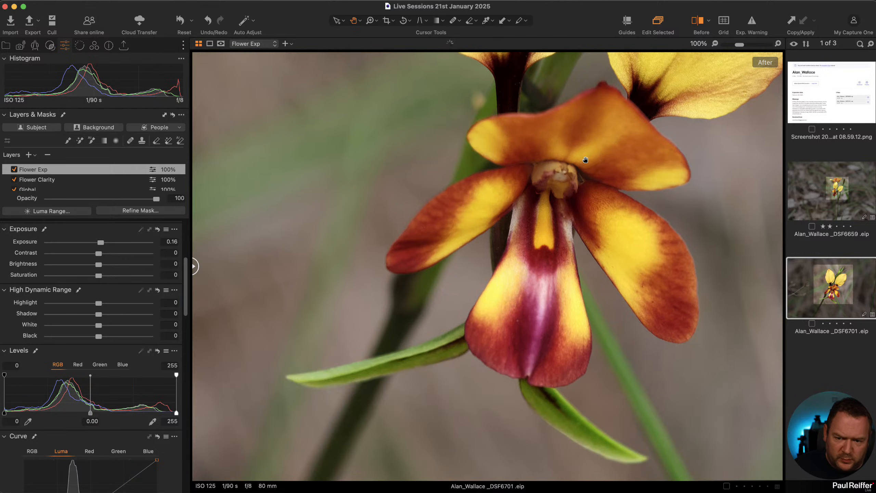
- Select the Flower Clarity layer and check its mask
left_click(59, 180)
key("m")
key("m")
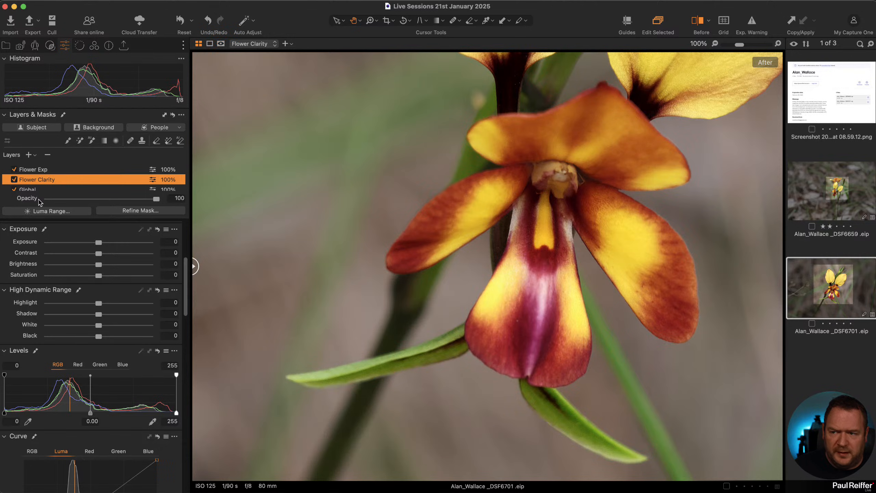
- Add a new adjustment layer, brush a small mask over the orchid's centre and check the mask
left_click(69, 142)
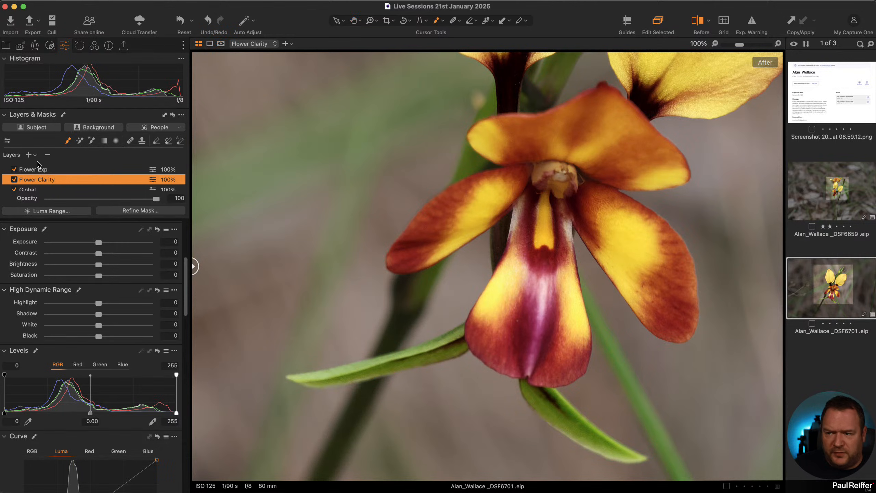
left_click(29, 155)
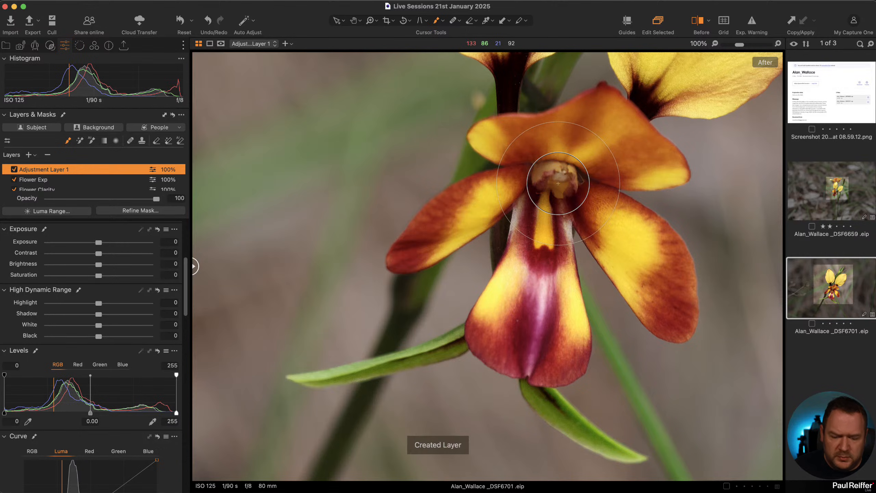
key("bracketleft")
key("bracketleft")
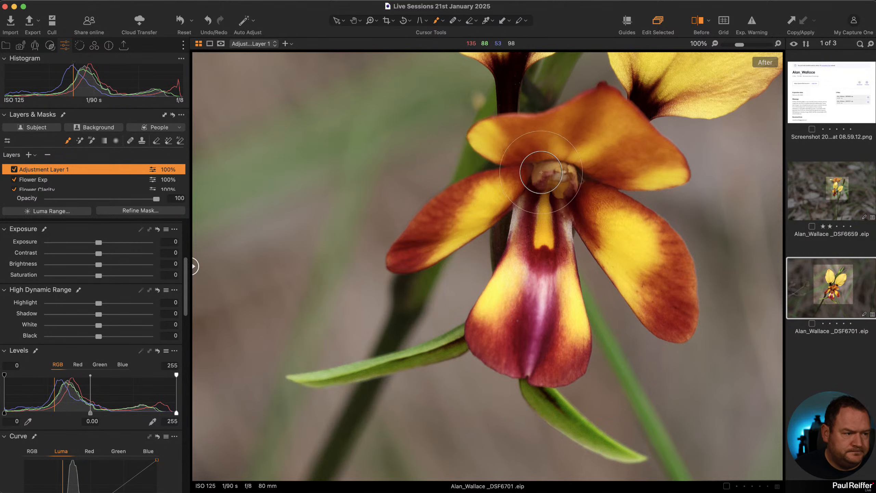
mouse_move(546, 177)
left_mouse_down()
mouse_move(538, 177)
mouse_move(564, 181)
left_mouse_up()
key("m")
key("m")
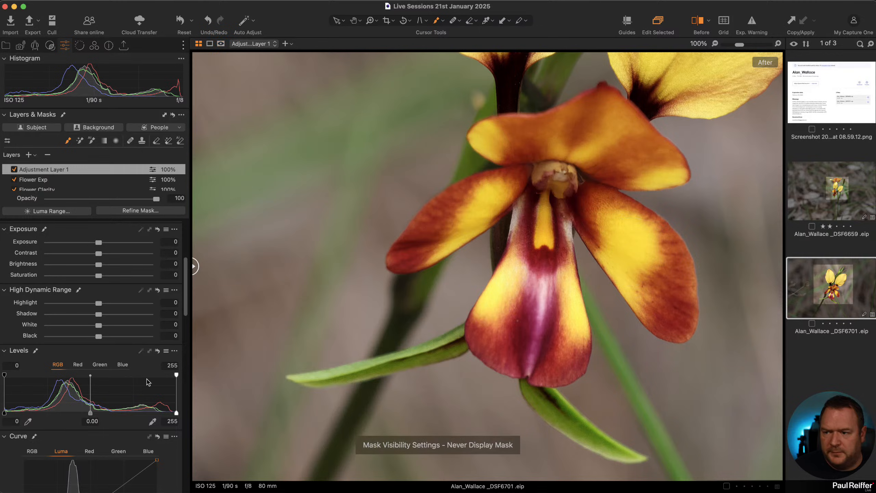
- Set the new layer's Structure to 51 with the Natural clarity method
scroll(110, 408, "down", 8)
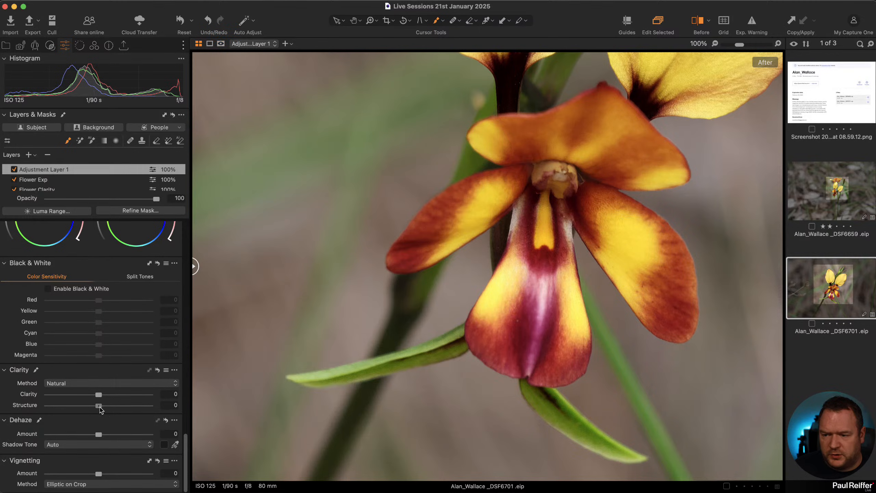
left_click_drag(99, 405, 125, 408)
key("h")
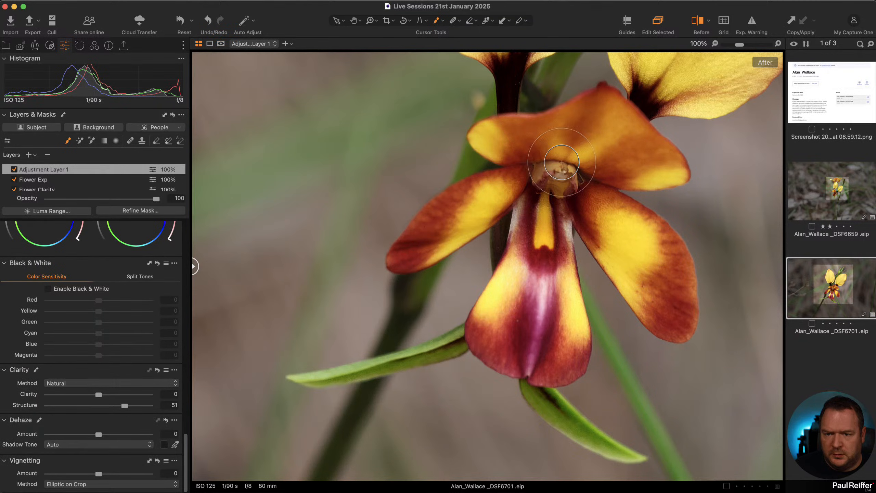
- Inspect the orchid's centre at 200% with the new structure layer off and on, and return to the full view
key("z")
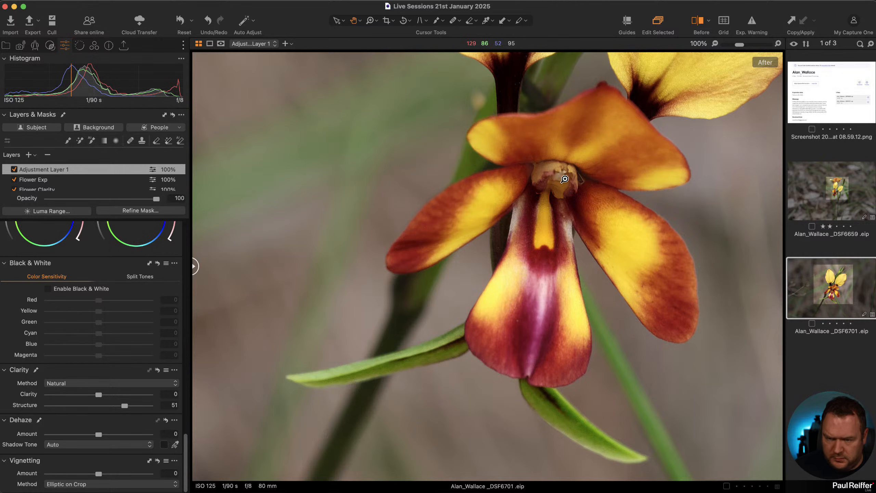
left_click(565, 179)
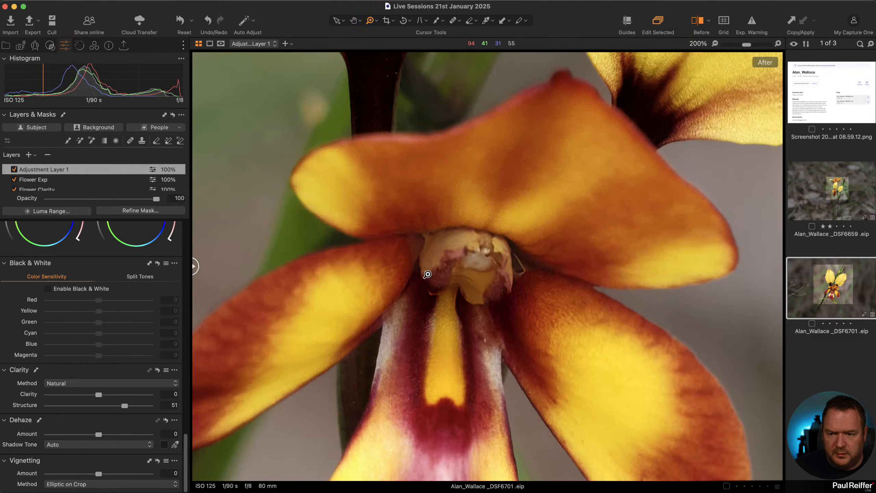
left_click(14, 169)
left_click(14, 169)
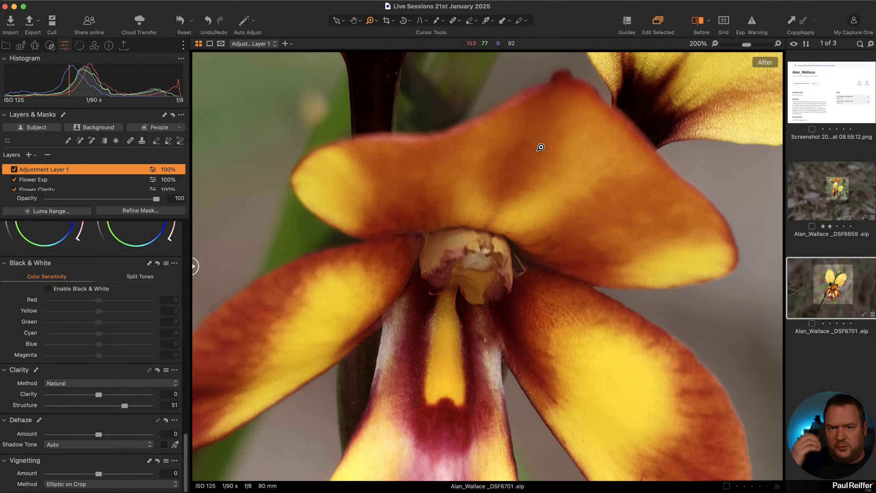
double_click(536, 166)
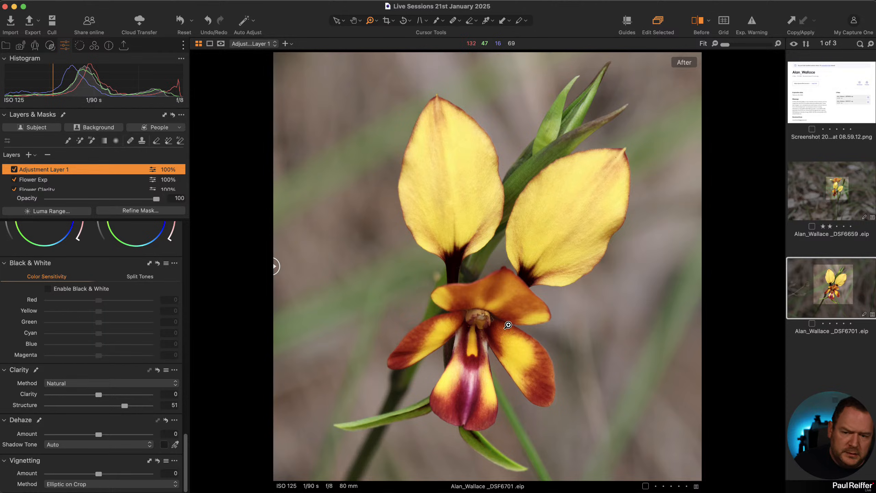
- Clone the orchid variant and add a new layer named Background to the clone
right_click(819, 267)
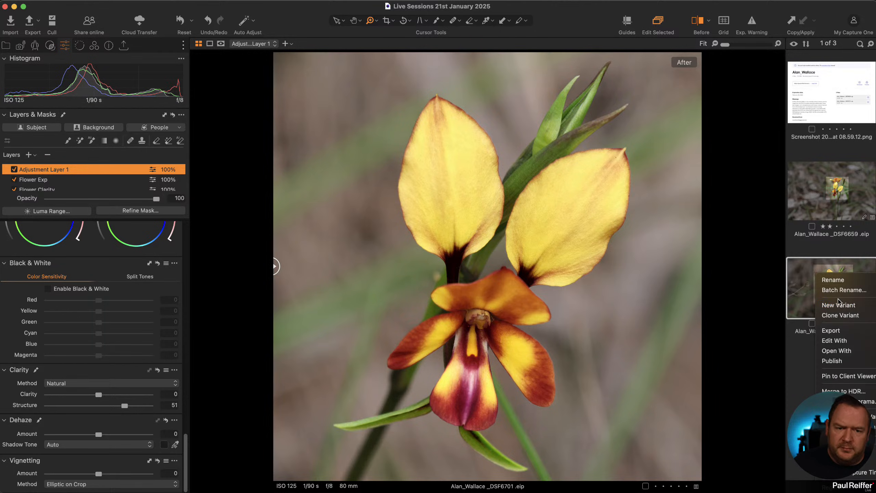
left_click(841, 313)
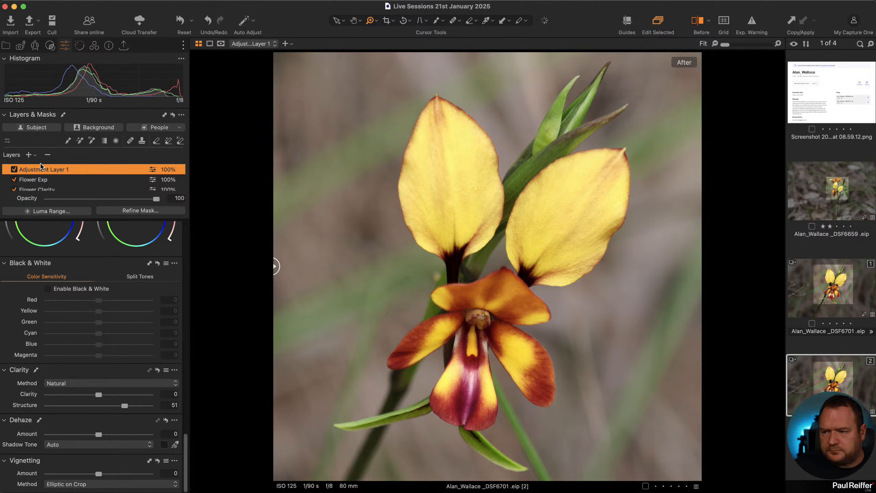
left_click(29, 155)
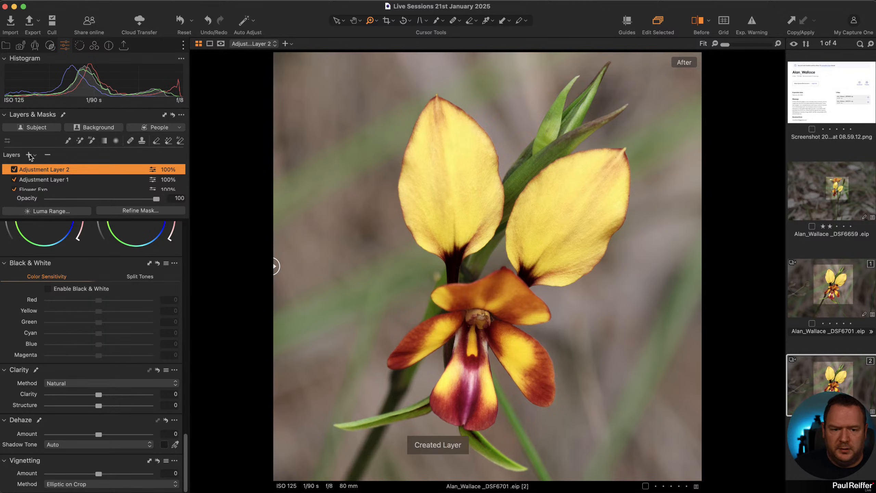
double_click(51, 170)
type("Background")
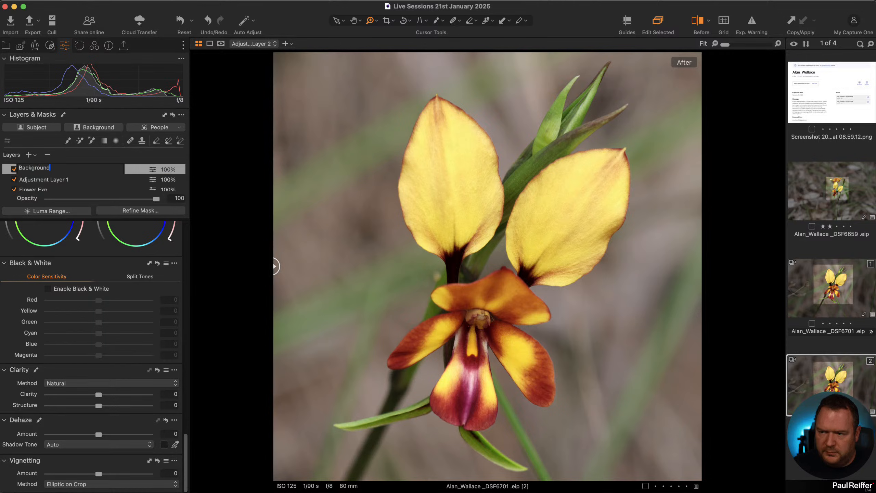
key("Return")
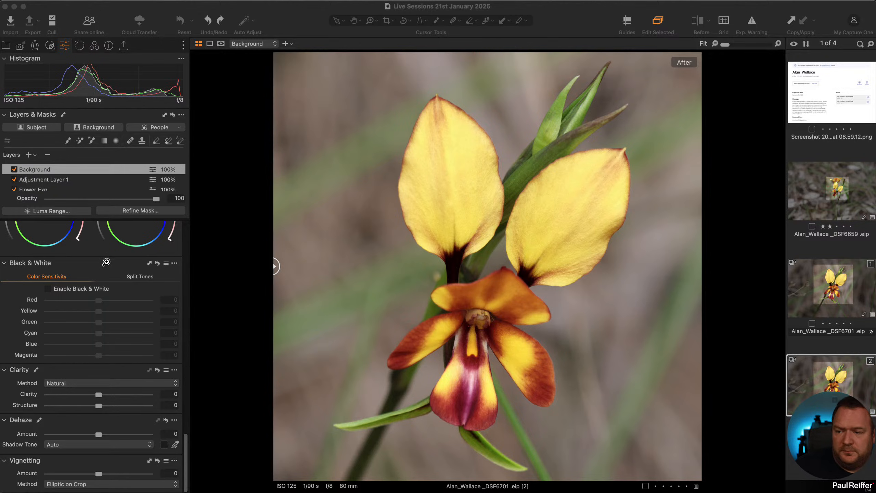
- Activate the advanced colour picker, create an automatic background mask layer around the orchid and check its coverage
scroll(106, 262, "up", 10)
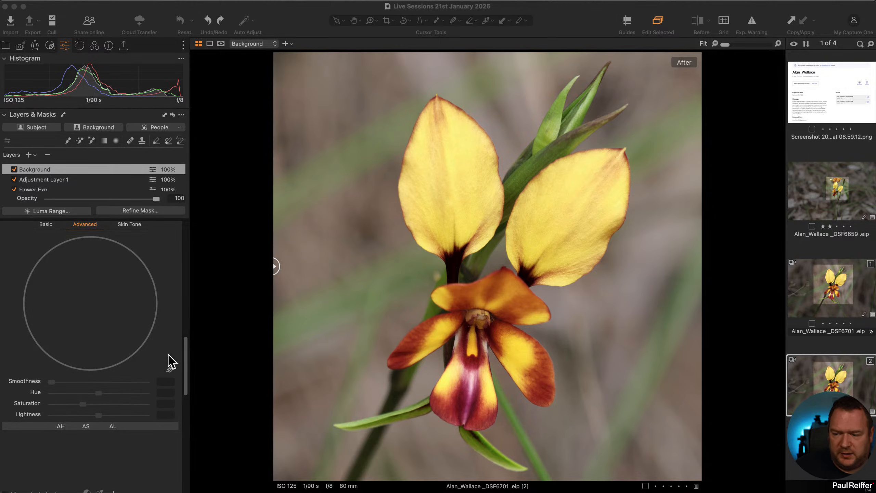
left_click(169, 369)
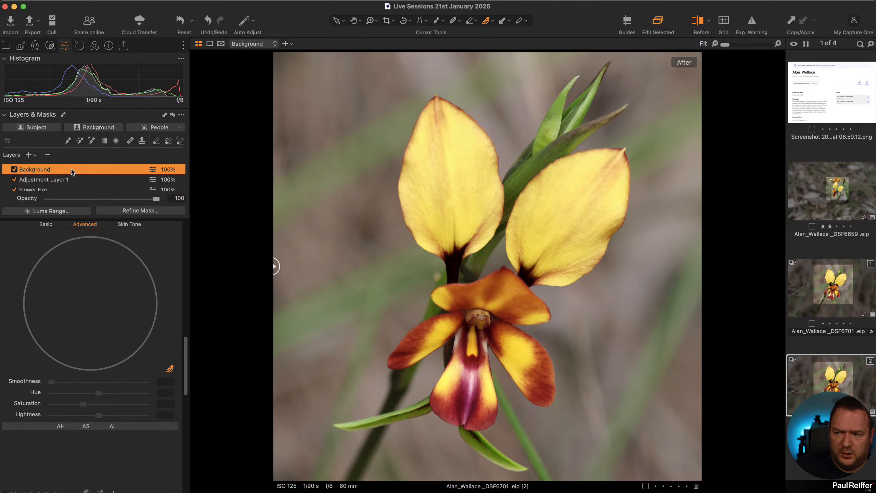
key("m")
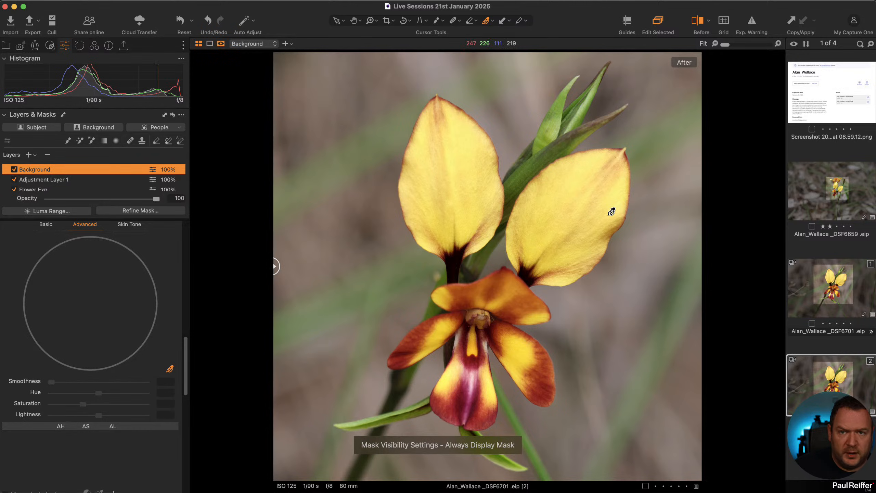
left_click(106, 129)
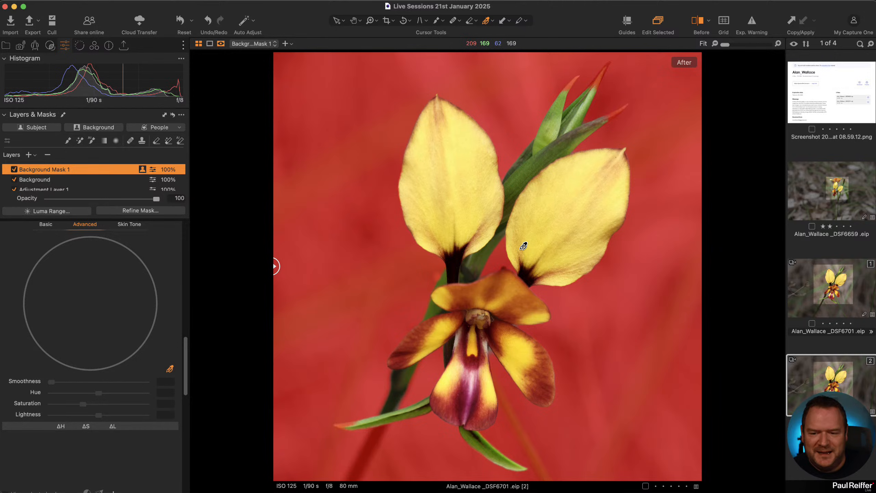
key("m")
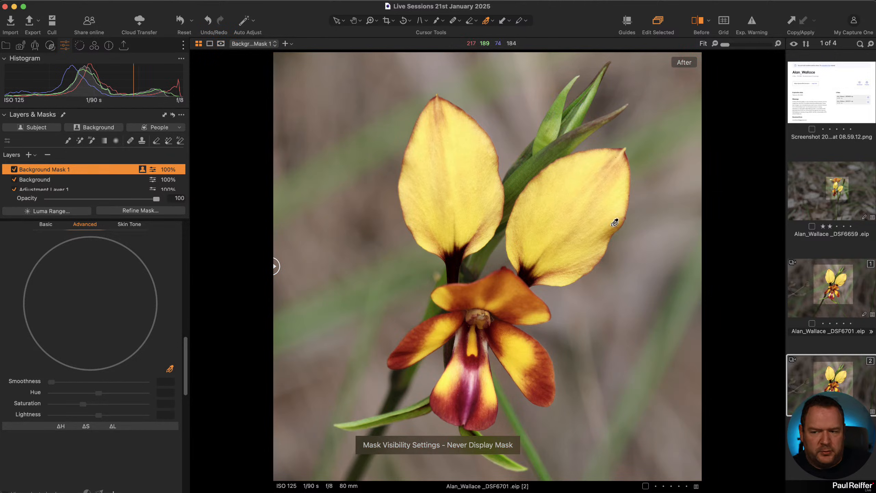
- Pick the background green for advanced colour editing, set Hue -8.6, Saturation -35.3 and Lightness -12.4, and widen its colour range
left_click(678, 302)
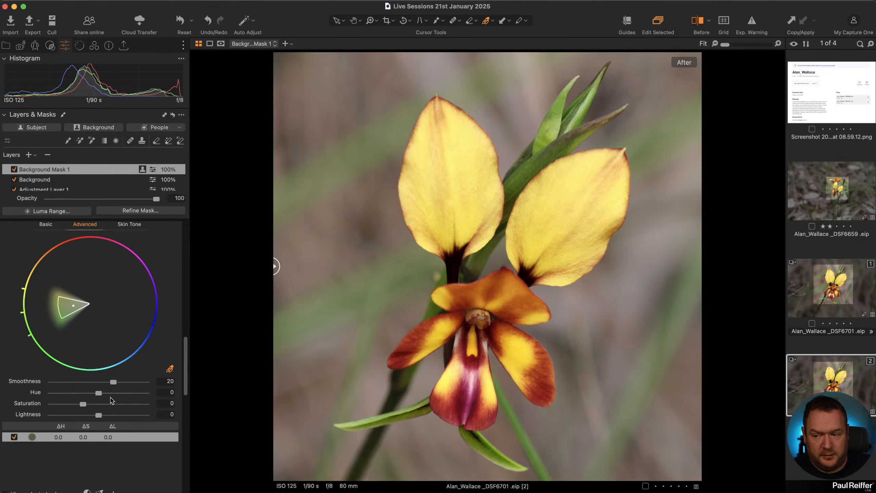
left_click_drag(85, 405, 119, 403)
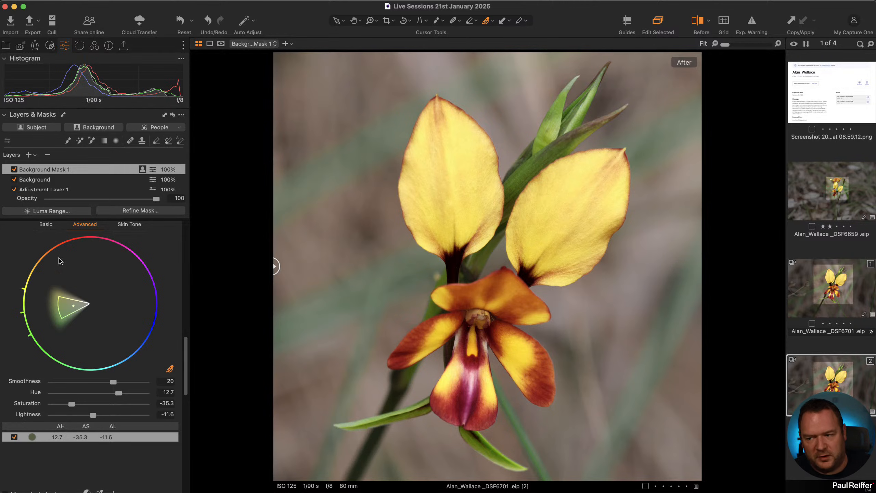
left_click_drag(118, 394, 85, 395)
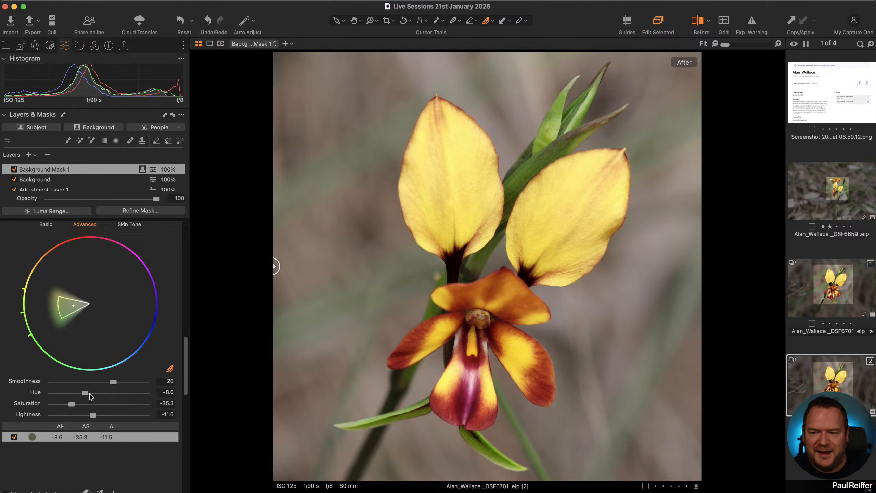
left_click_drag(94, 417, 93, 418)
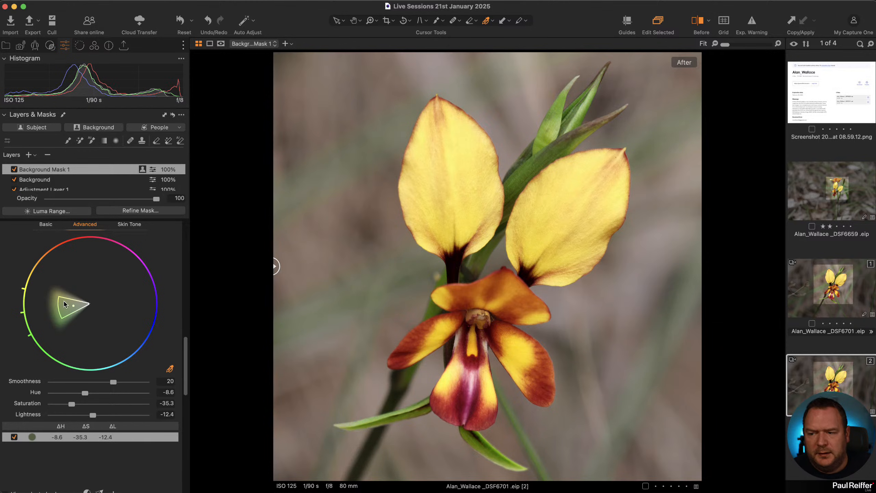
left_click_drag(67, 300, 69, 321)
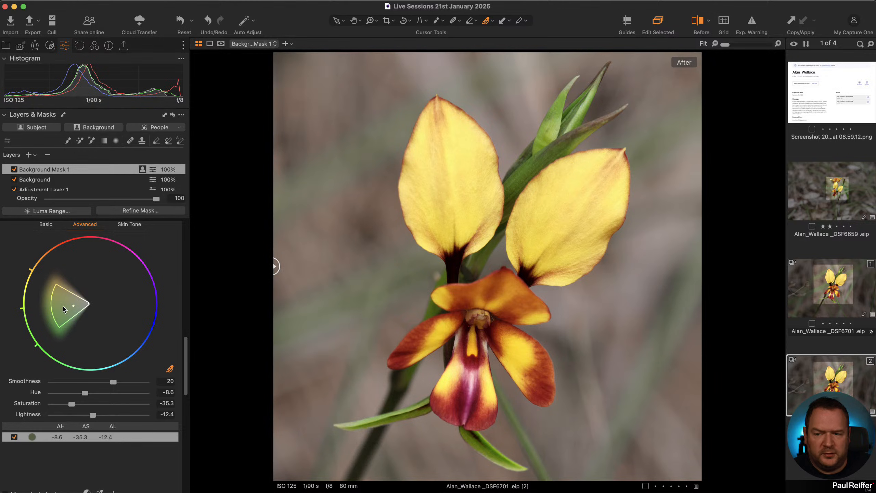
- Preview the selected green colour range, check it against the background mask overlay, and turn both previews off
scroll(67, 362, "down", 5)
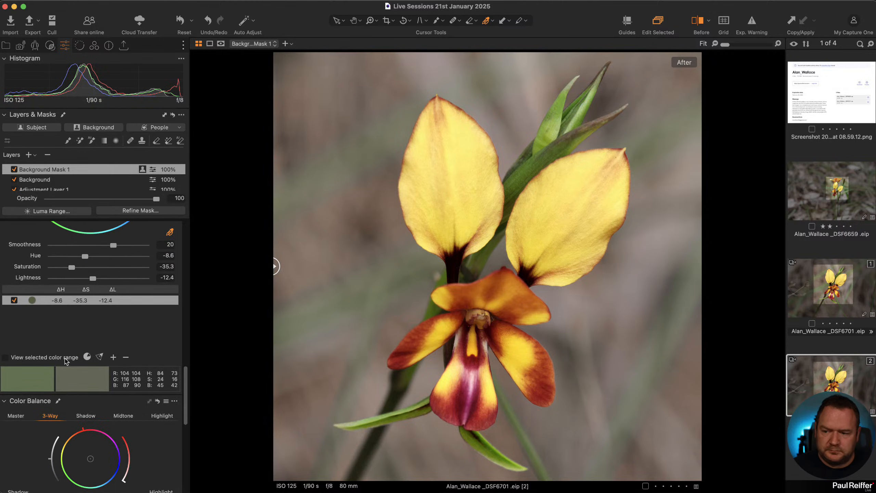
left_click(5, 358)
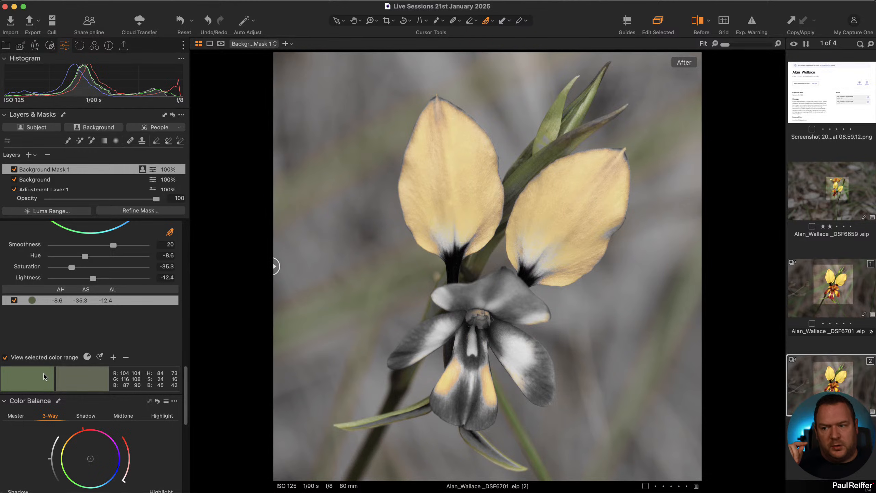
scroll(51, 359, "up", 5)
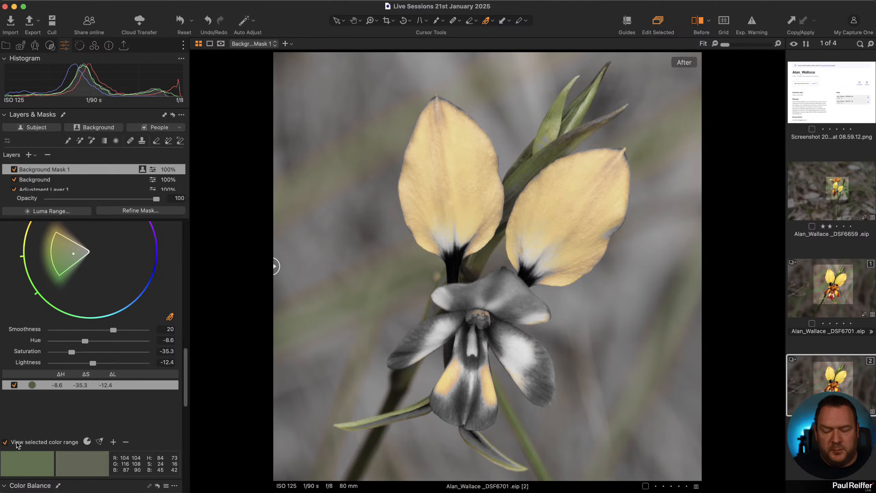
key("m")
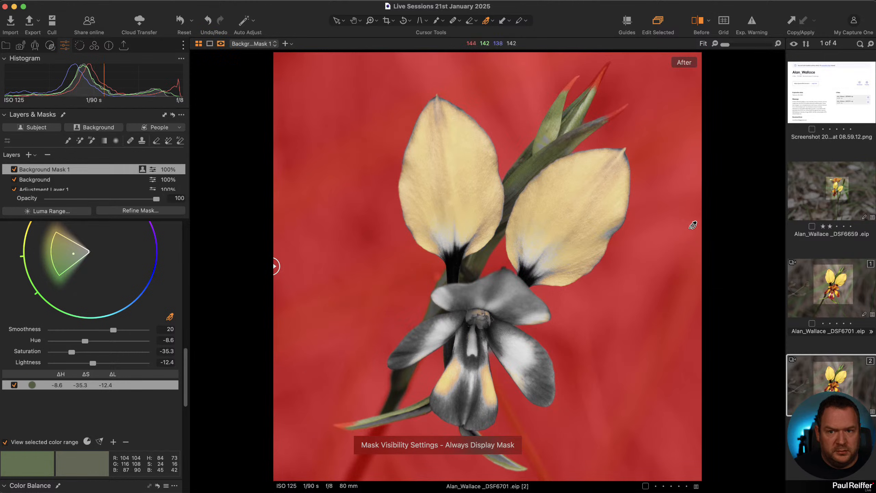
key("m")
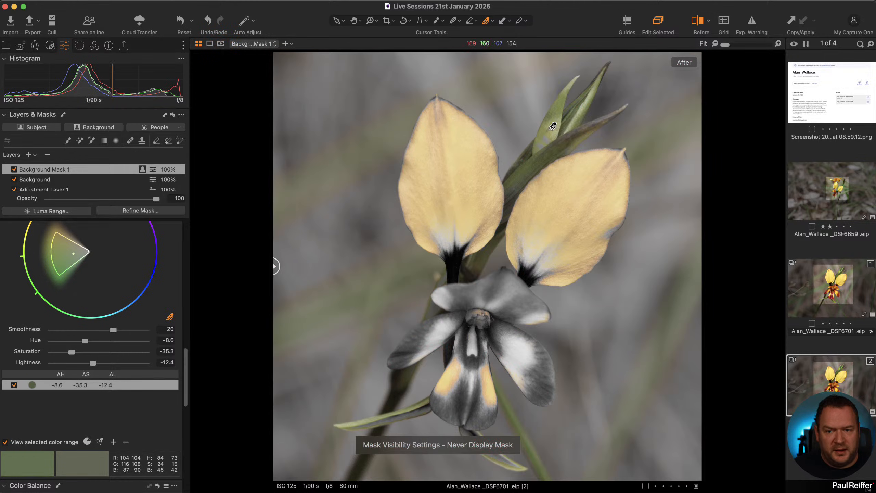
left_click(22, 445)
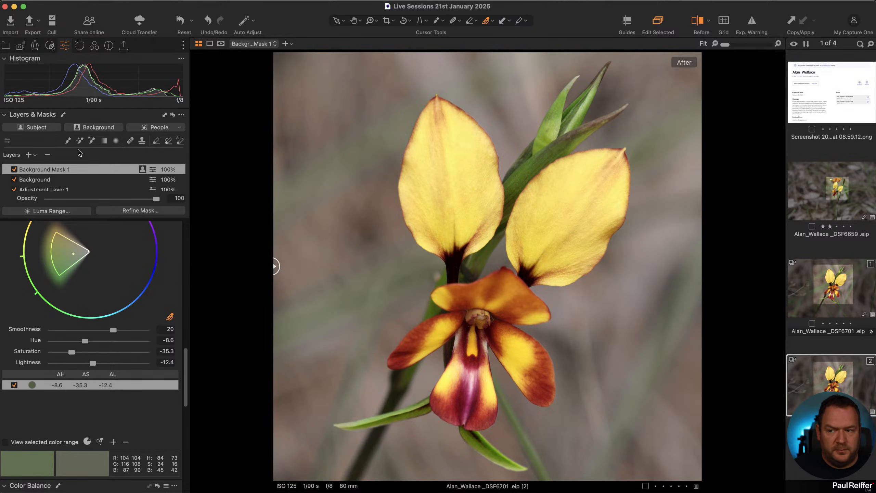
- Compare the orchid's background with the Background Mask 1 layer turned off and on
left_click(14, 169)
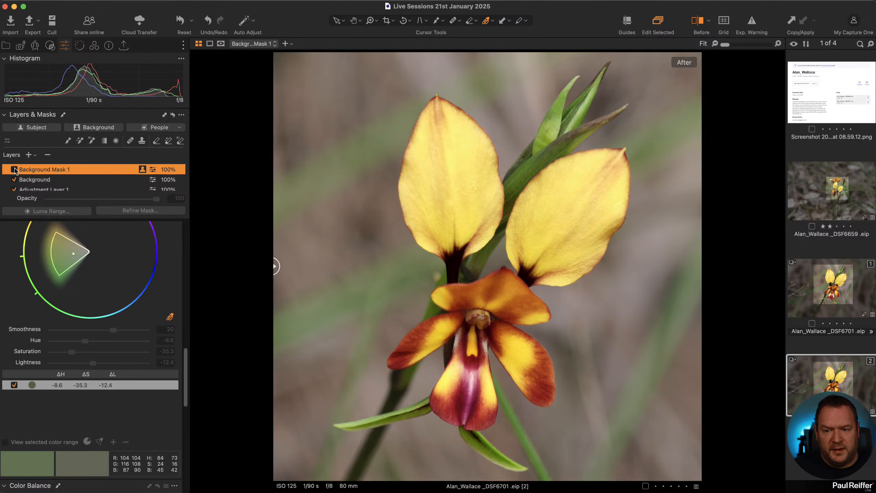
left_click(14, 169)
left_click(14, 169)
left_click(14, 169)
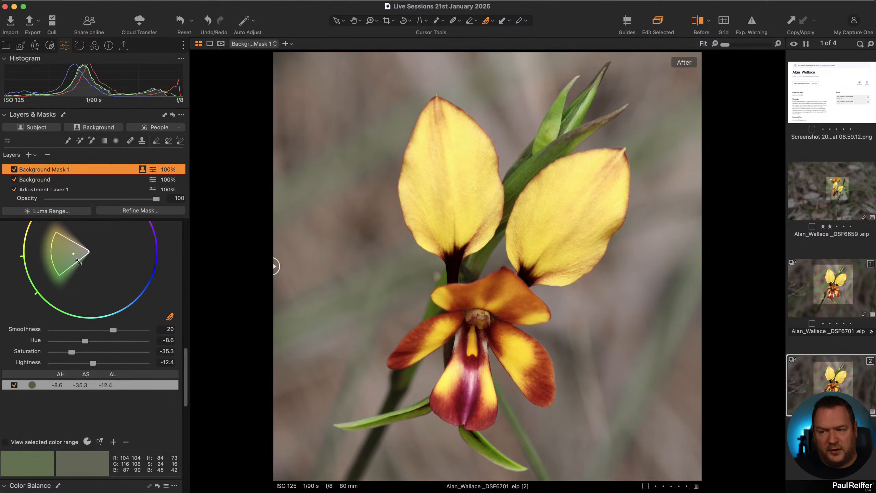
- Widen the picked green's hue and saturation range on the colour wheel and set its Smoothness to 28.1
left_click_drag(79, 262, 47, 252)
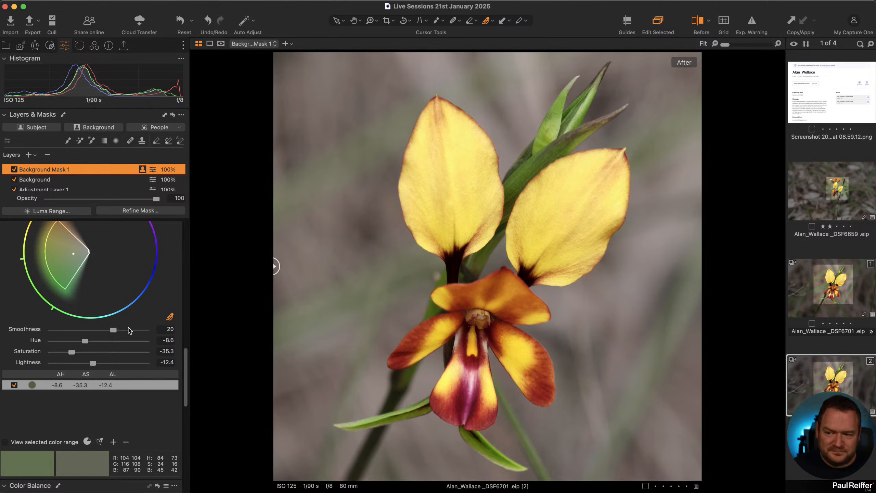
left_click_drag(114, 330, 140, 331)
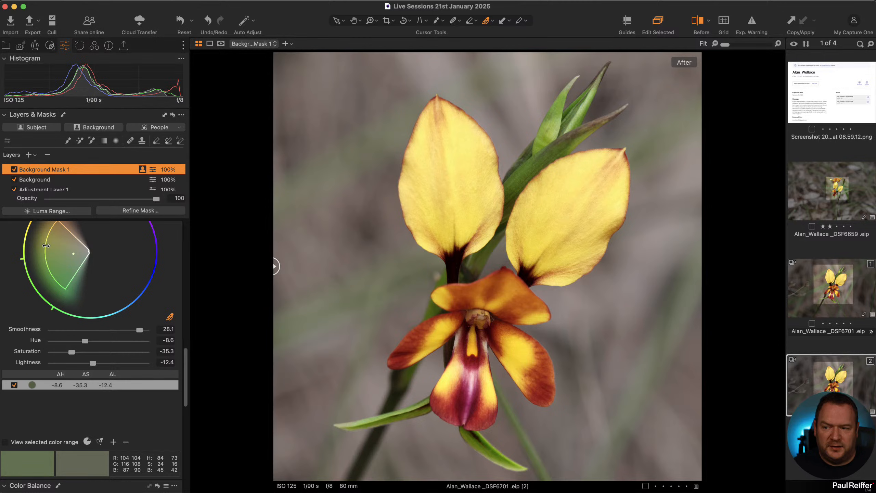
left_click_drag(46, 246, 68, 236)
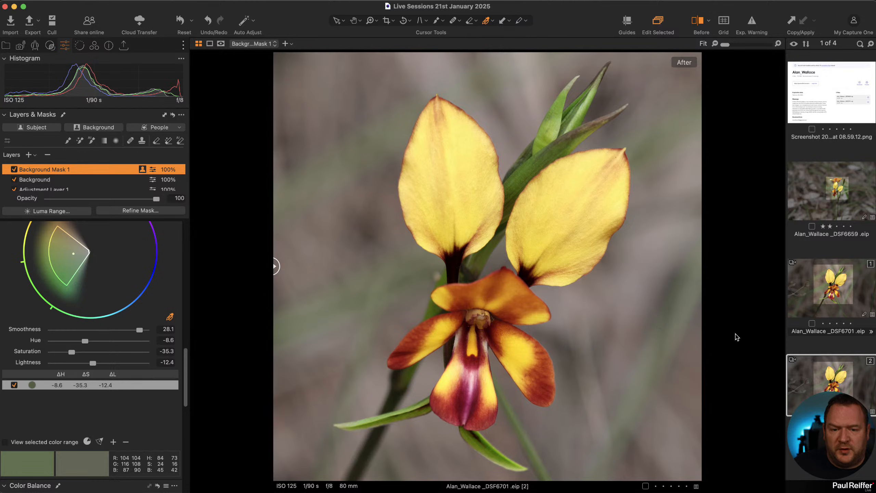
- Compare the original orchid variant with the clone by switching between them, ending on the clone
left_click(841, 290)
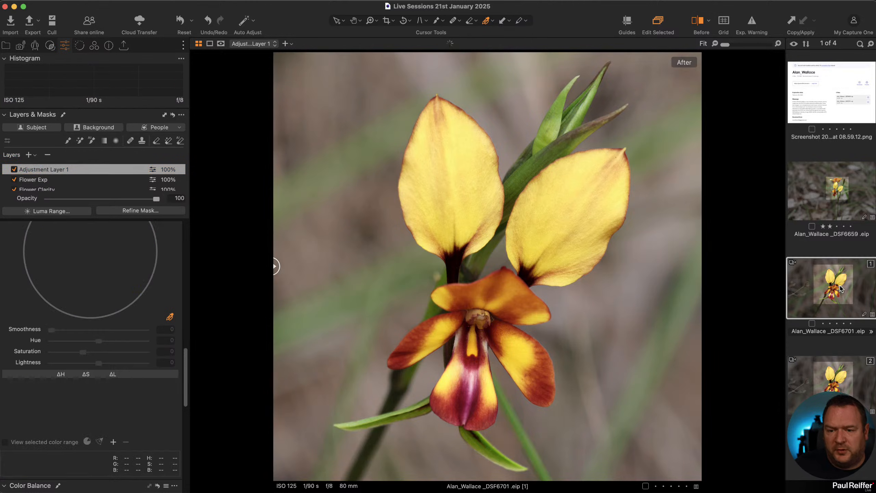
left_click(832, 364)
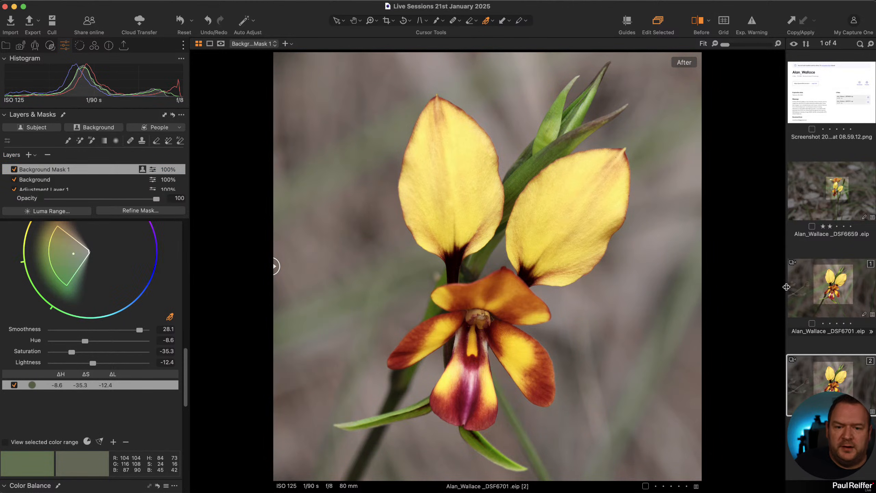
left_click(824, 295)
left_click(833, 381)
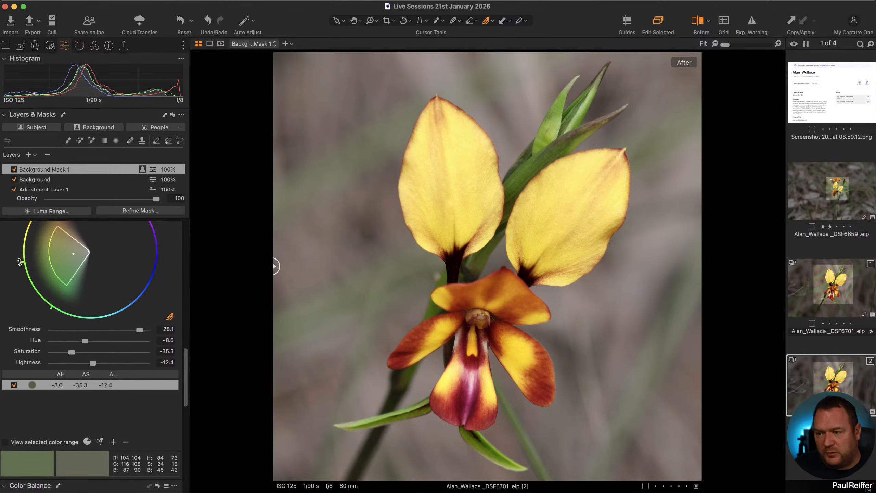
- Warm the white balance of the Background Mask 1 layer, set its Vignetting Amount to -0.99, and compare with the original variant
scroll(26, 262, "down", 10)
scroll(99, 269, "up", 4)
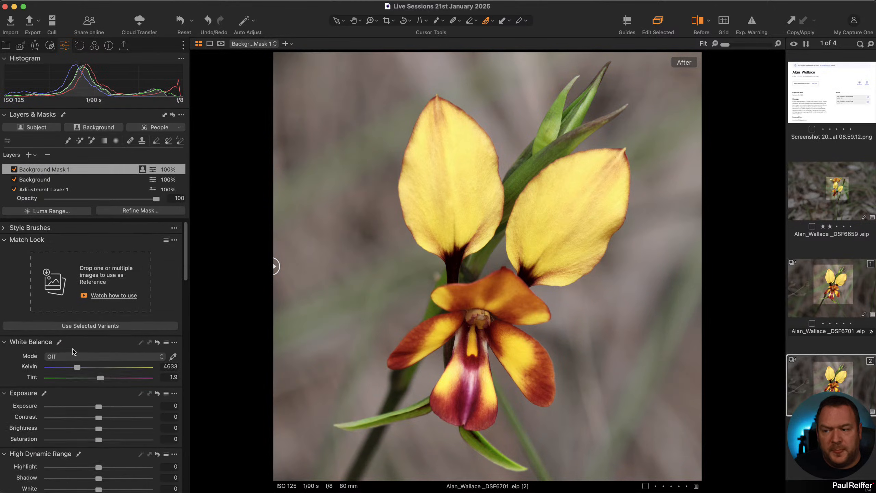
left_click_drag(78, 369, 102, 377)
scroll(91, 382, "down", 2)
scroll(91, 383, "down", 10)
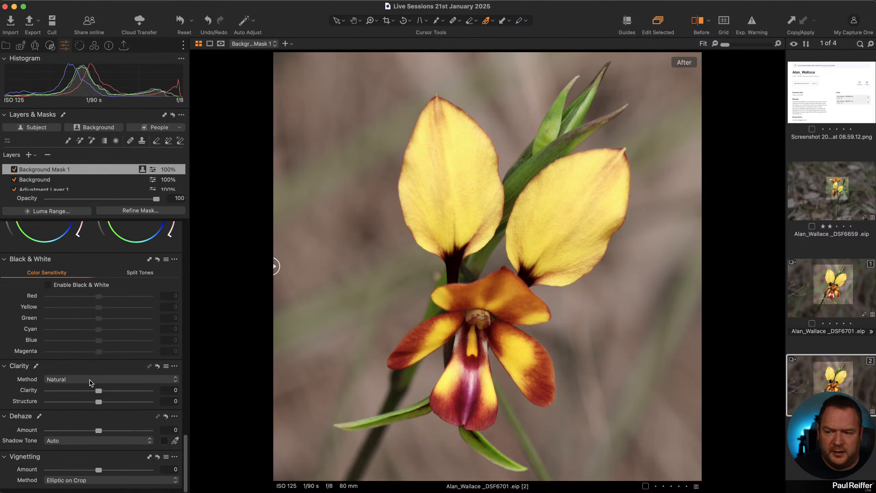
left_click_drag(99, 474, 87, 476)
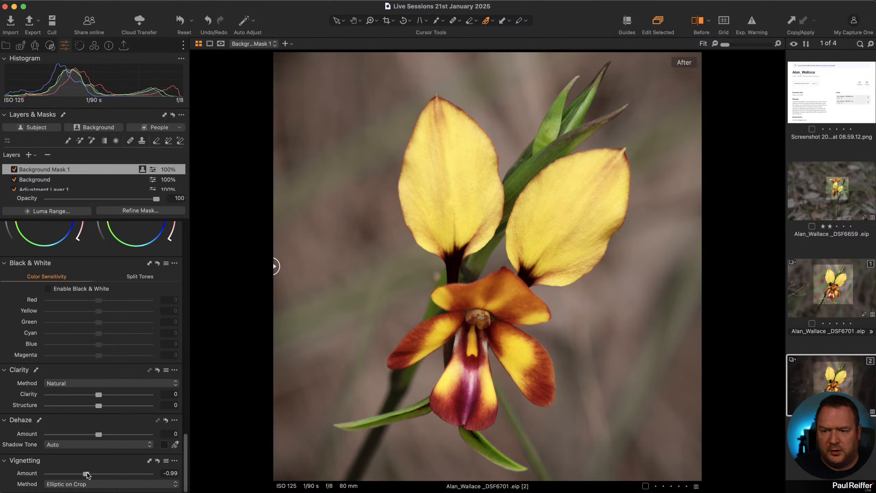
left_click(842, 294)
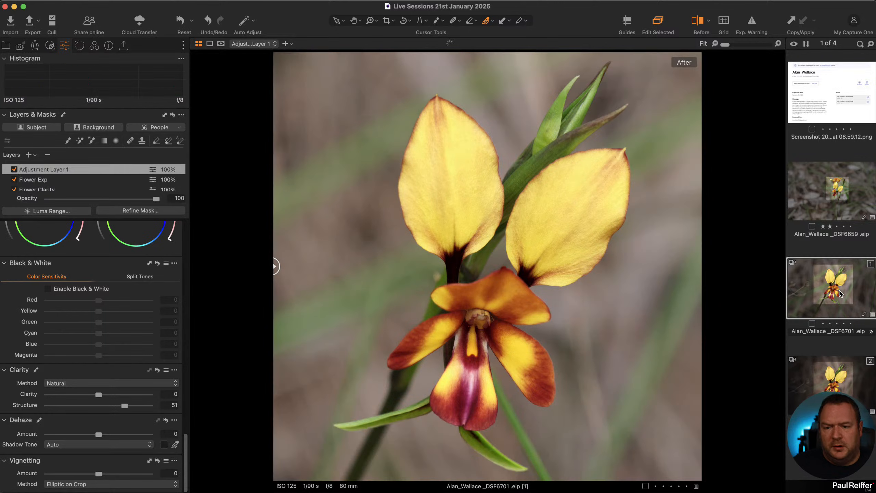
left_click(835, 399)
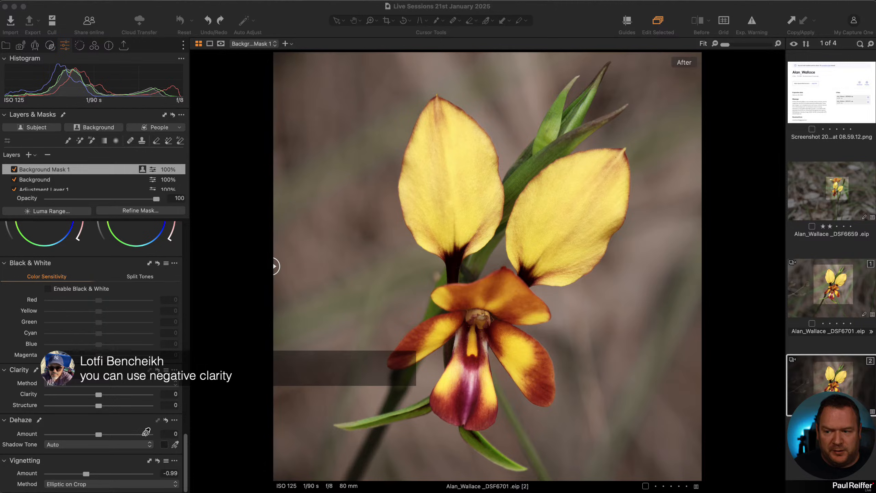
- Soften the masked background with Clarity -41 and Structure -19, checking the mask's coverage in colour and greyscale
left_click(98, 396)
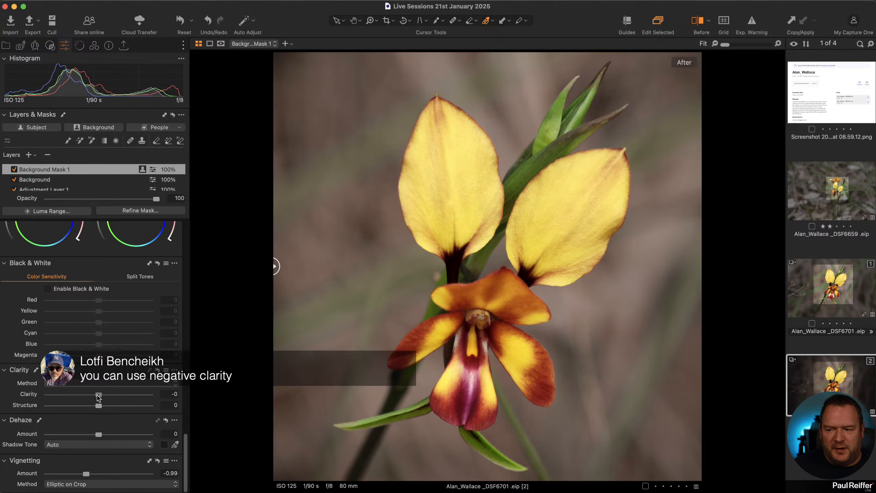
mouse_move(98, 396)
left_mouse_down()
mouse_move(64, 398)
mouse_move(143, 397)
mouse_move(30, 406)
mouse_move(105, 401)
mouse_move(84, 400)
left_mouse_up()
key("m")
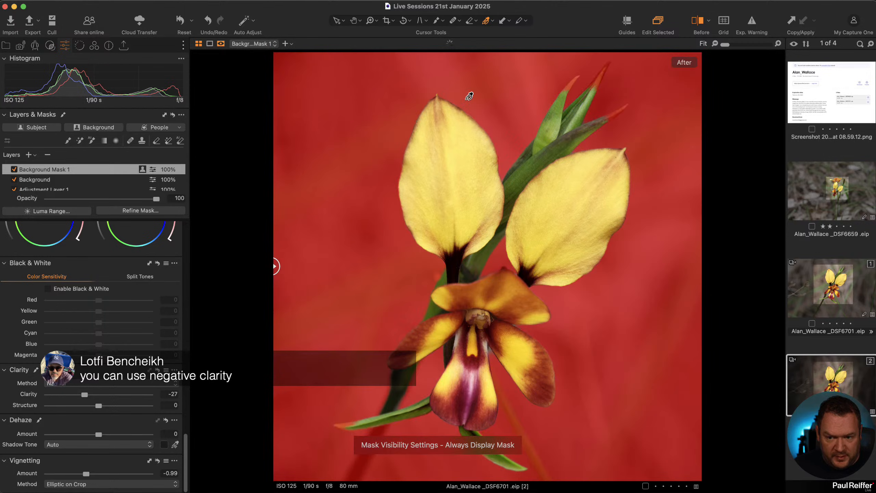
key("alt+m")
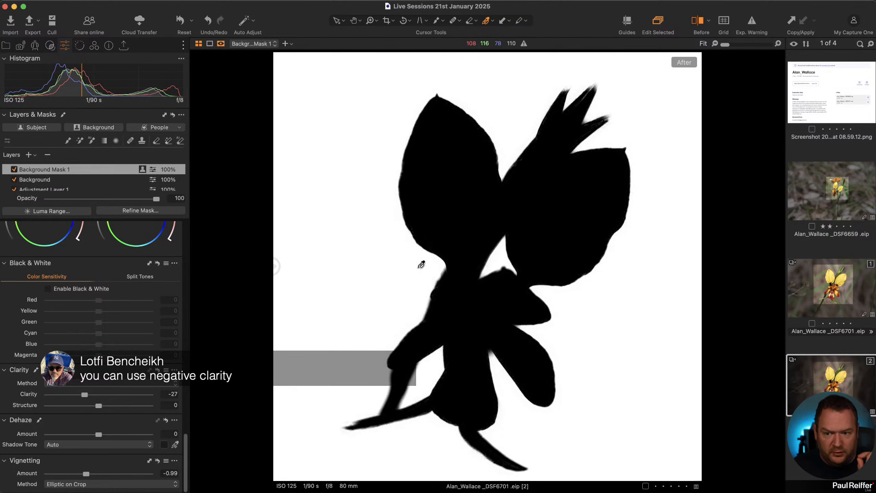
key("alt+m")
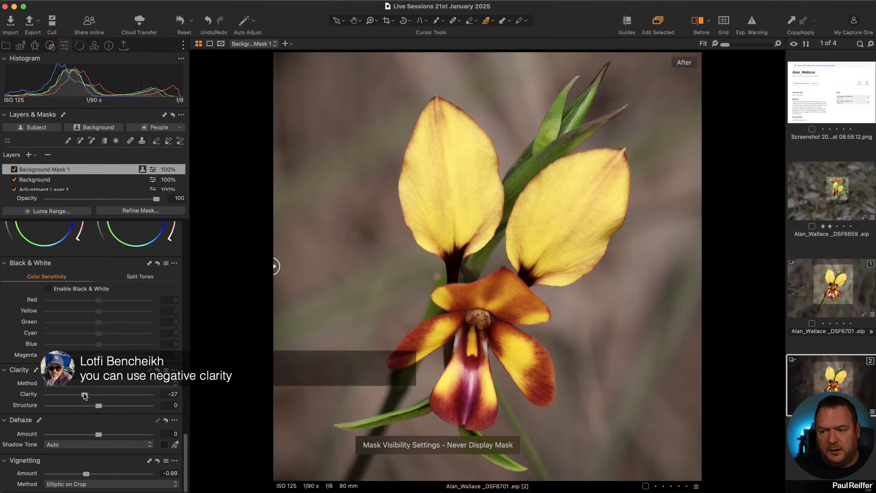
left_click_drag(85, 396, 89, 410)
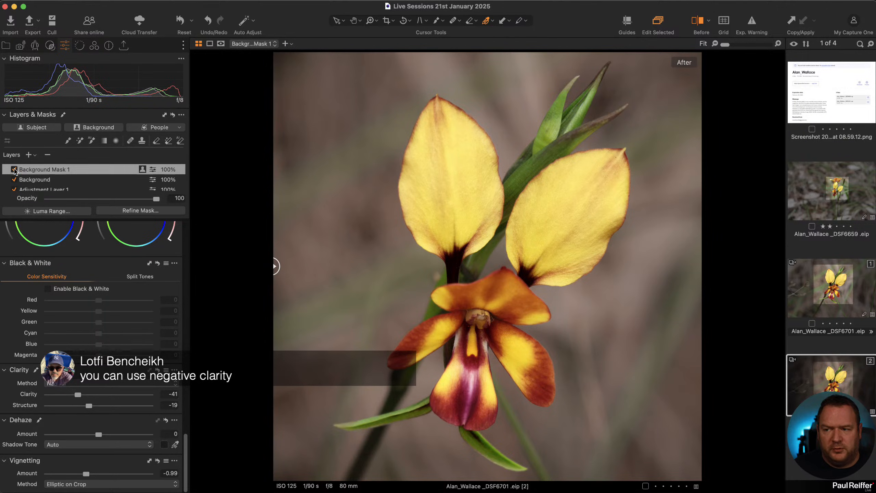
- Review the background edit by toggling its mask layer and viewing both orchid variants side by side, ending on the clone
left_click(14, 170)
left_click(14, 170)
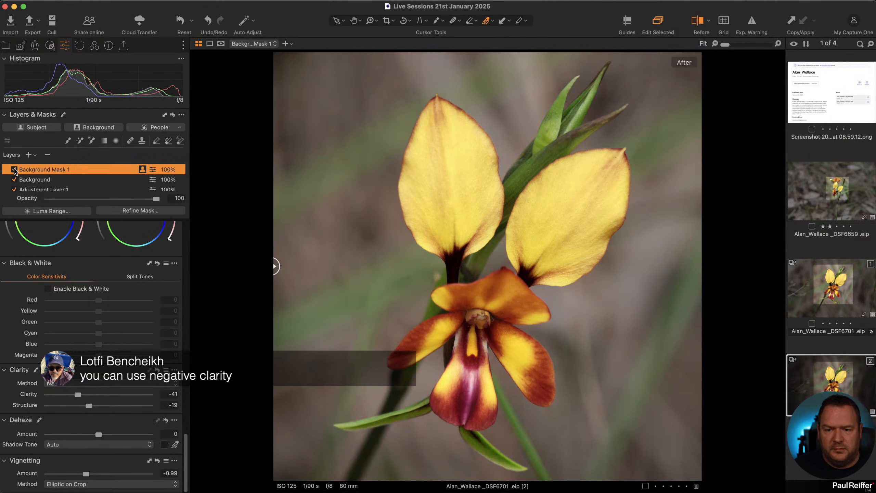
left_click(849, 291, "super")
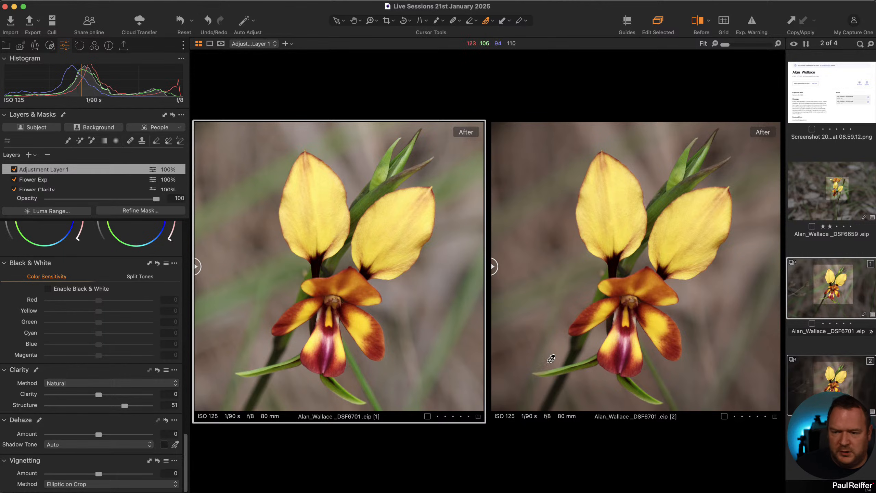
left_click(815, 366)
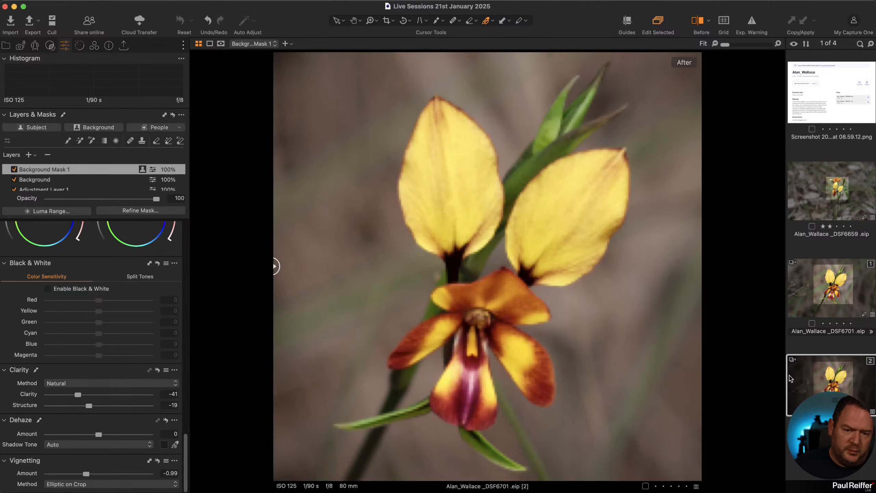
key("v")
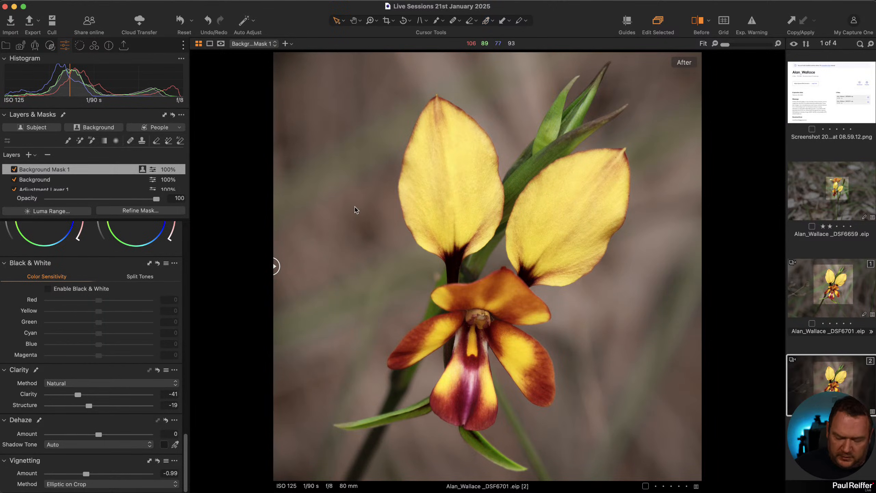
- Open the user collection containing the mossy oak photo and clone the Oak.eip variant
left_click(6, 46)
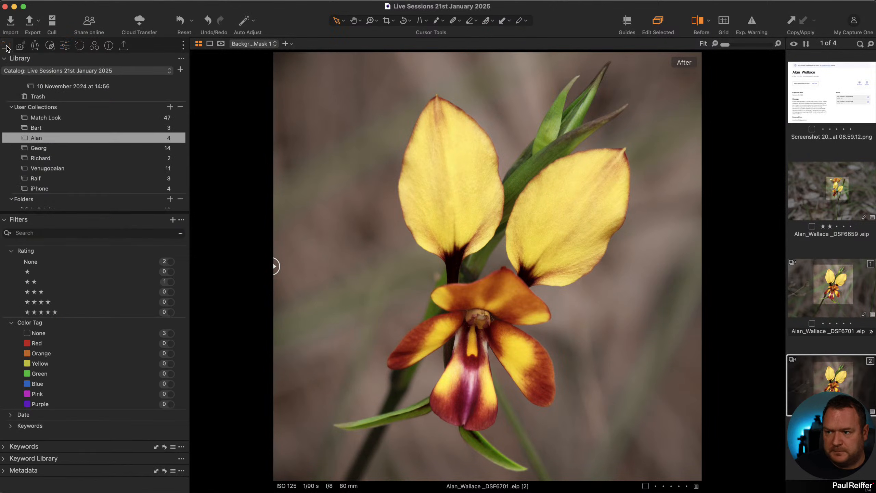
left_click(73, 148)
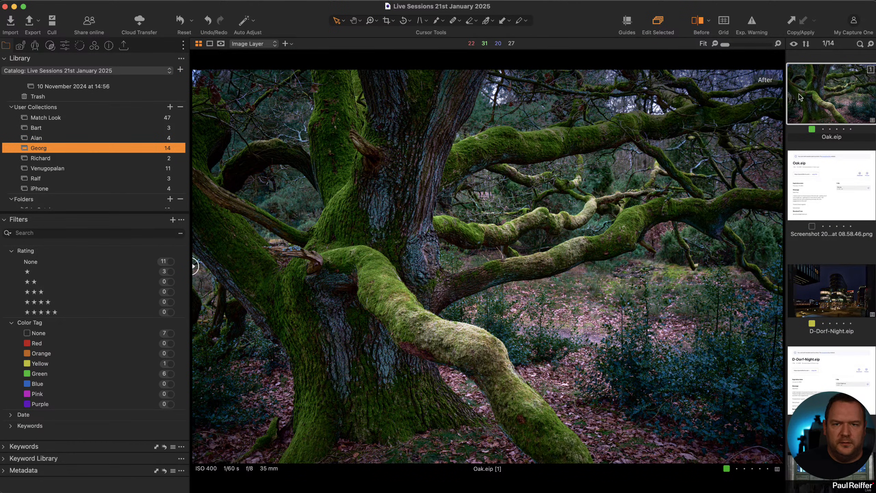
left_click(64, 45)
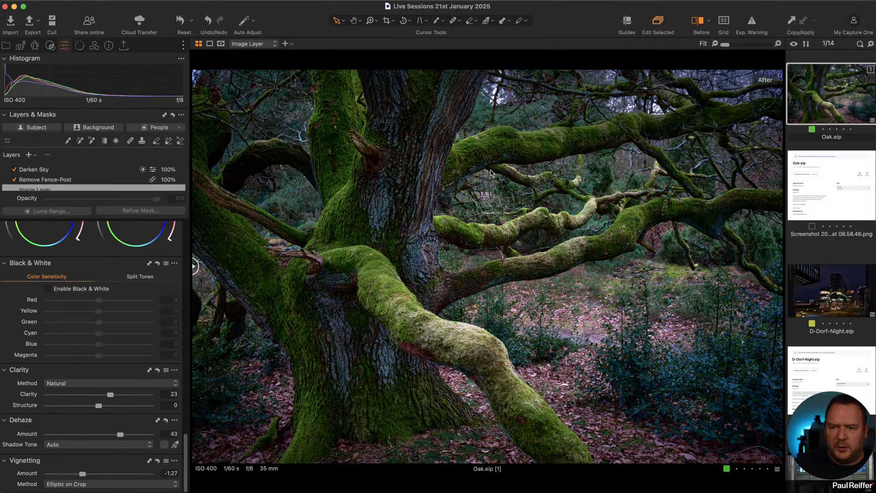
right_click(834, 89)
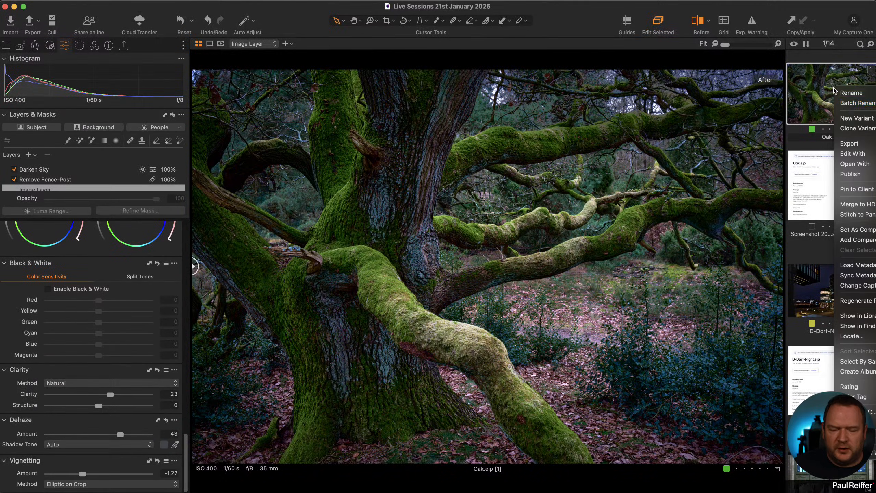
left_click(874, 129)
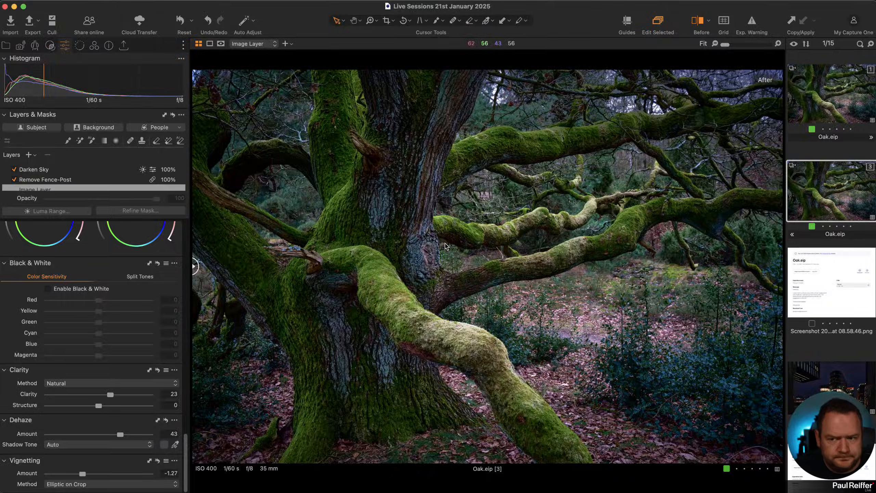
- Compare the mossy trunk before and after editing at 100% zoom, ending at fit view with the Remove Fence-Post layer selected
key("h")
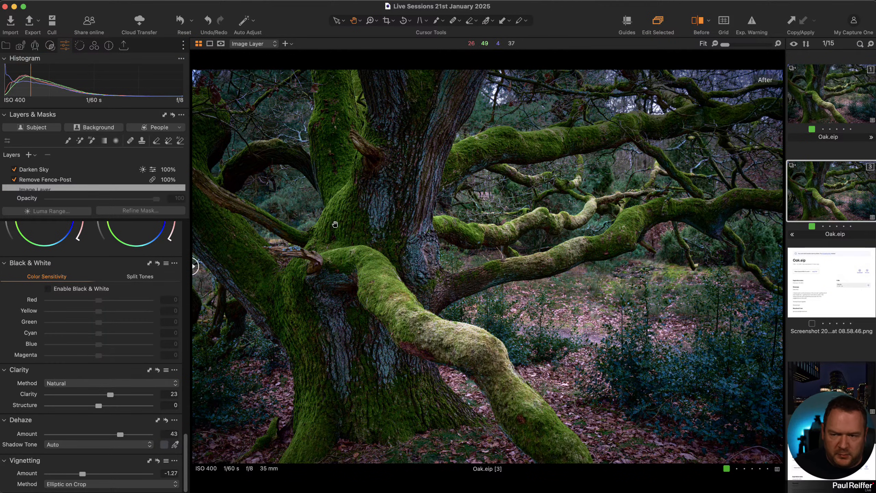
left_click(335, 224)
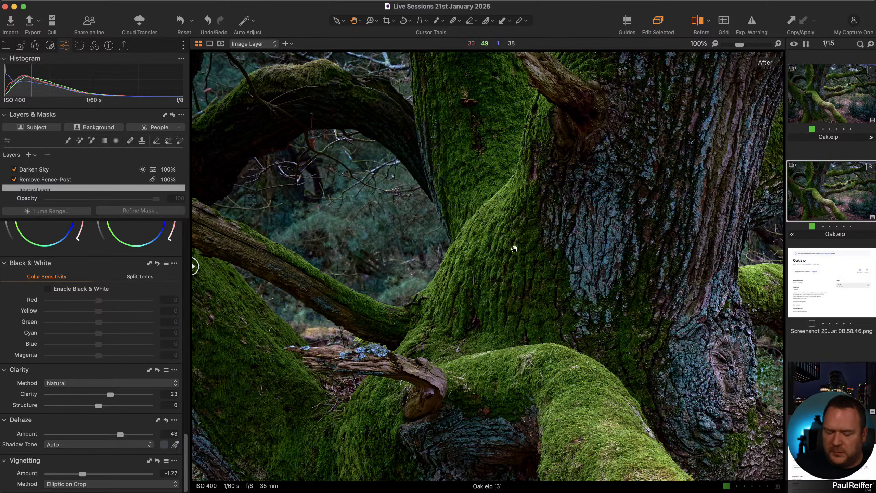
key("y")
key("y")
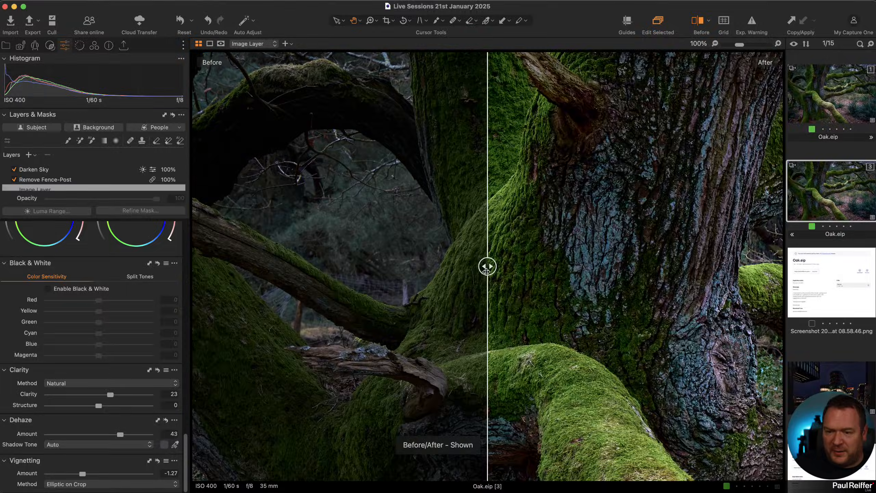
left_click_drag(487, 272, 458, 266)
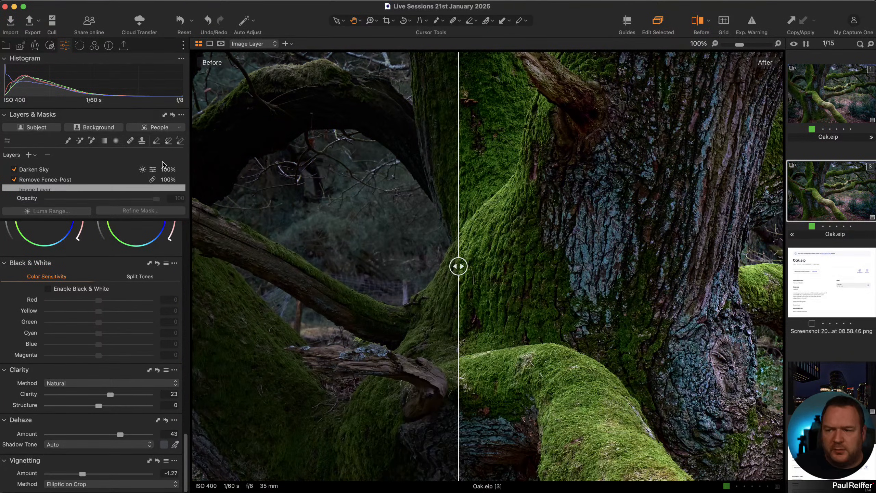
left_click(15, 183)
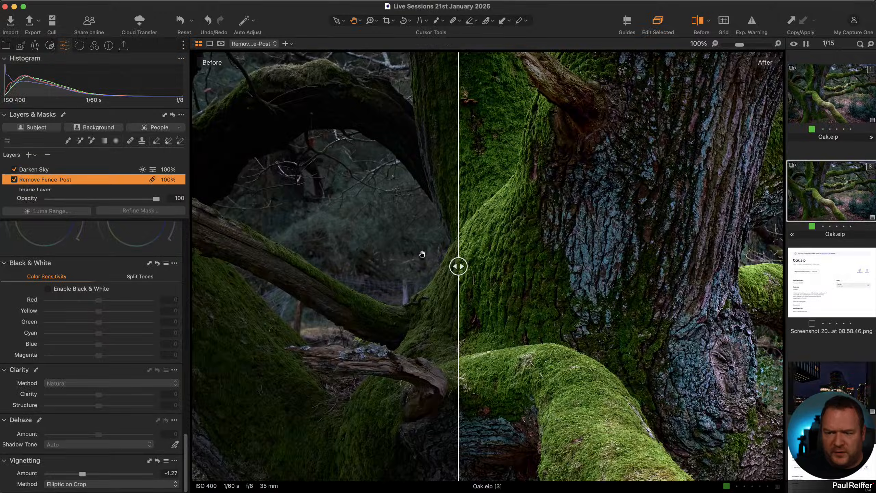
left_click_drag(437, 265, 92, 254)
double_click(496, 290)
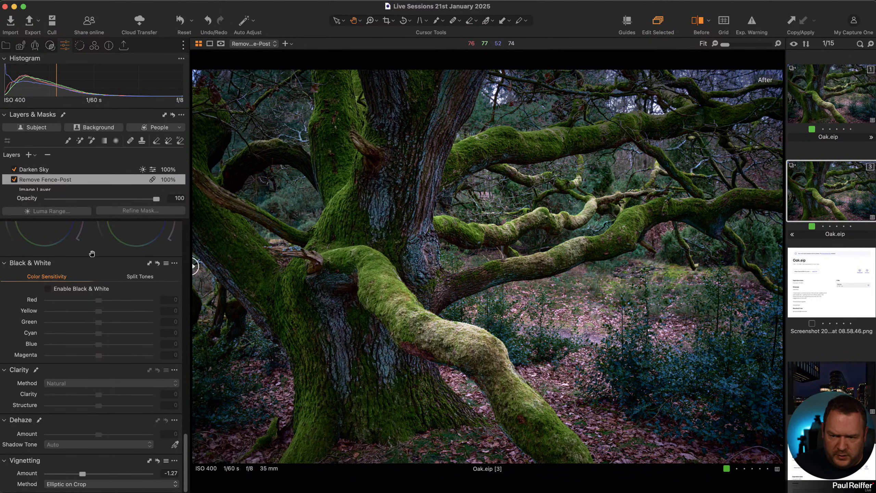
- Check the mask coverage of the Remove Fence-Post layer and the Darken Sky layer, hiding each mask again
key("m")
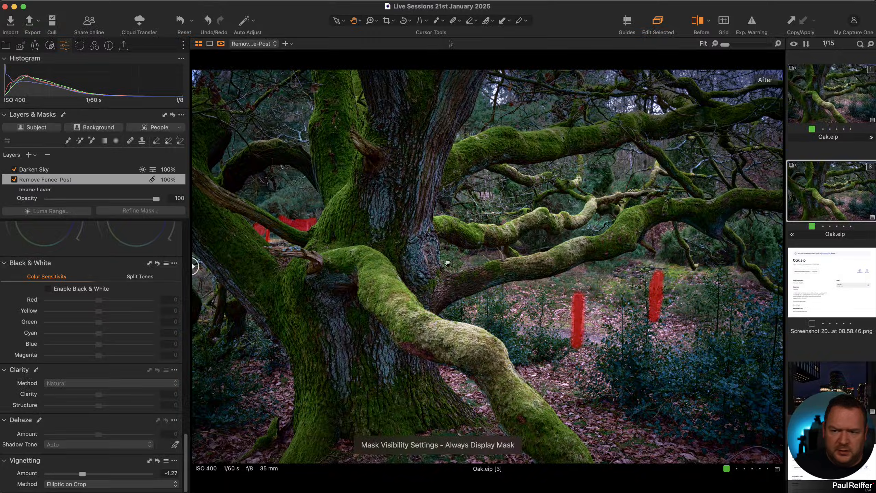
key("m")
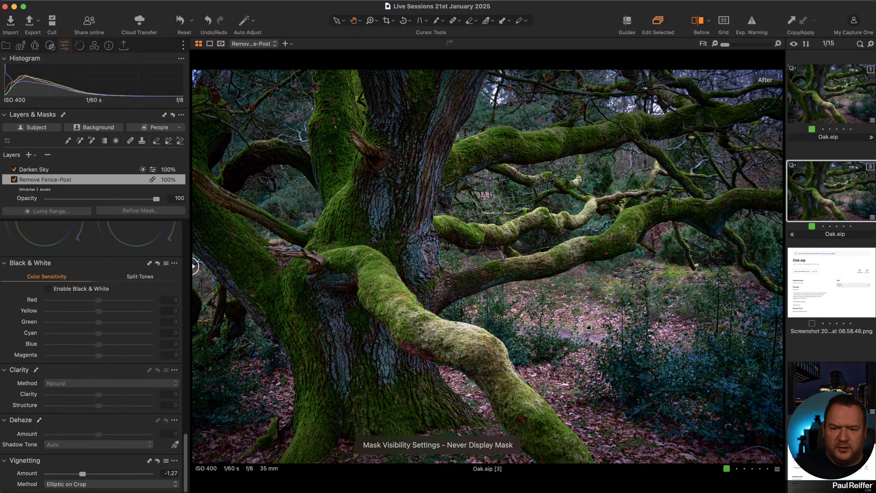
left_click(40, 170)
key("m")
key("m")
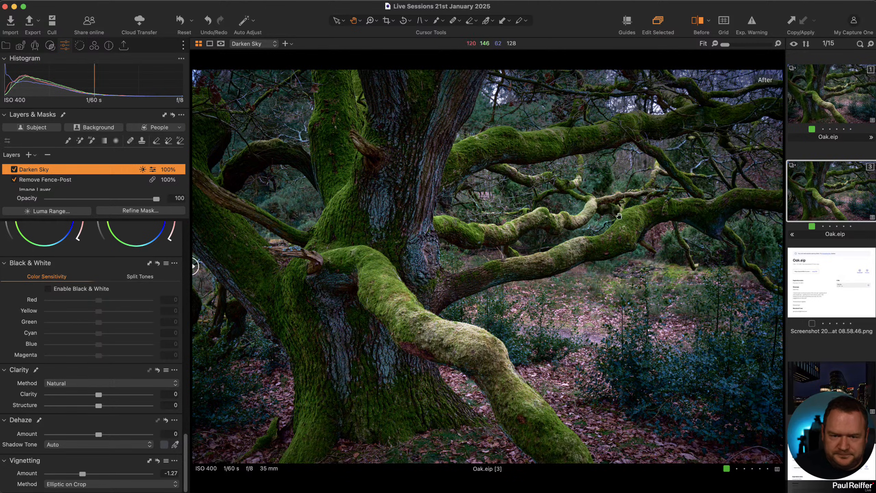
- Clone the edited Oak.eip variant, reset all adjustments on the clone, and compare it with the edited version
right_click(812, 192)
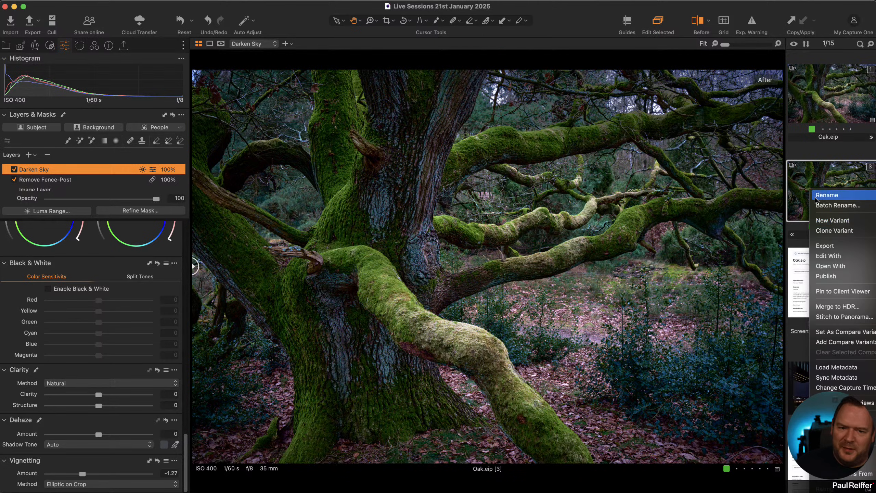
left_click(850, 231)
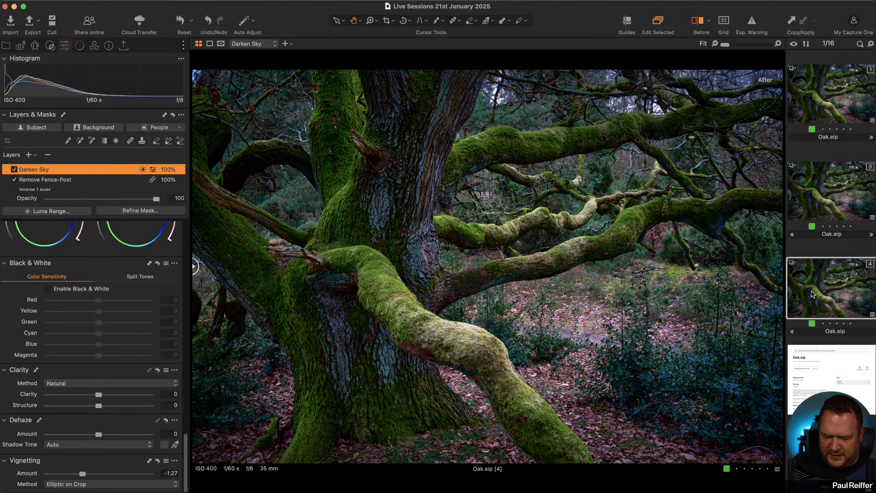
key("super+r")
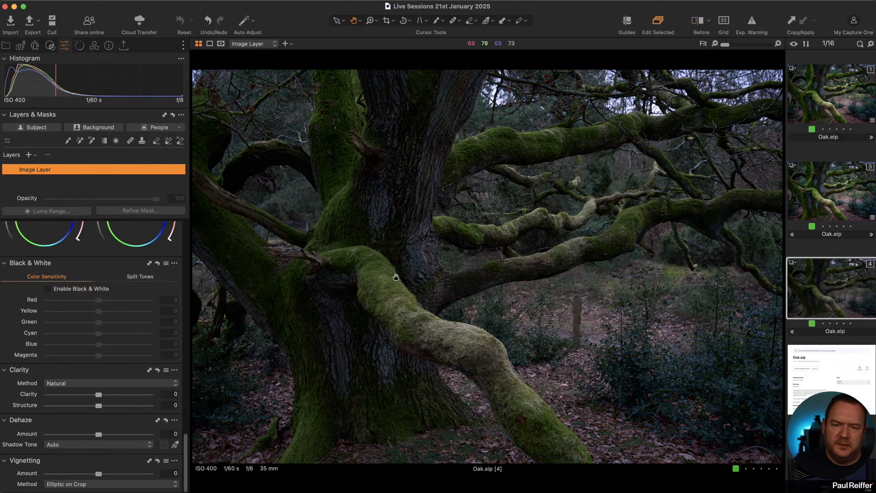
left_click(827, 200)
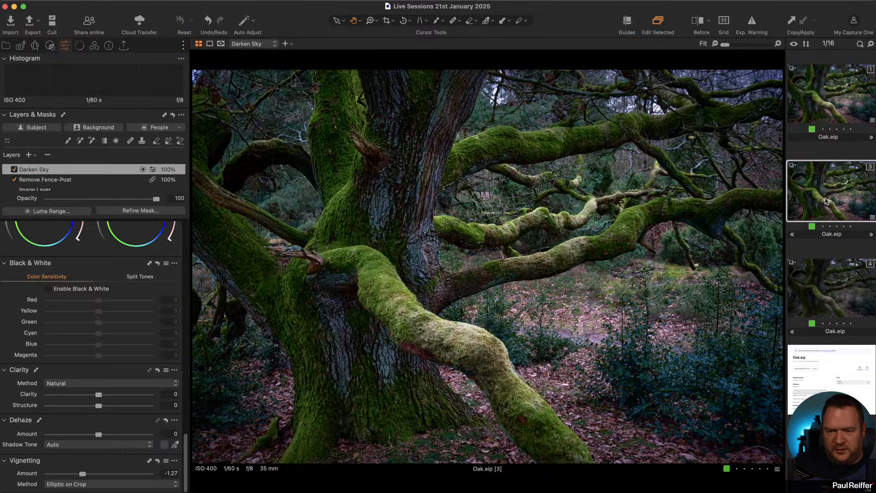
left_click(829, 290)
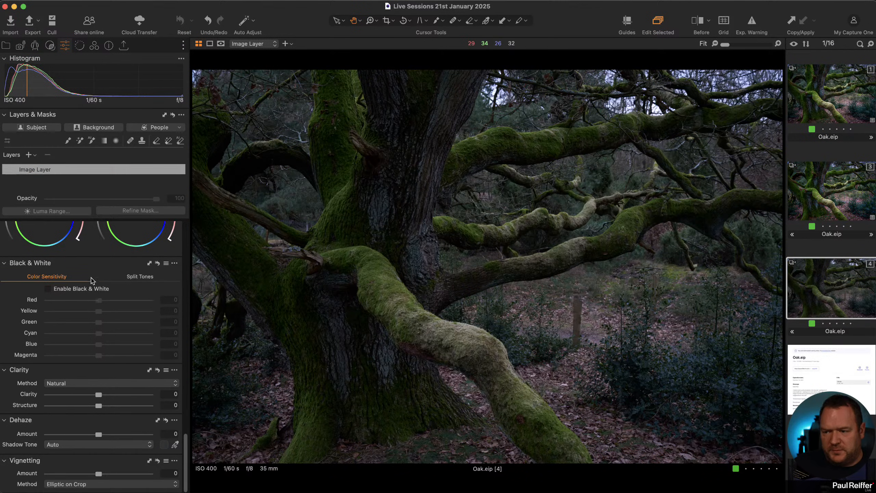
- Raise the reset clone's Exposure to 1.14 and switch back to the edited oak variant for comparison
scroll(91, 280, "up", 10)
left_click_drag(100, 406, 114, 407)
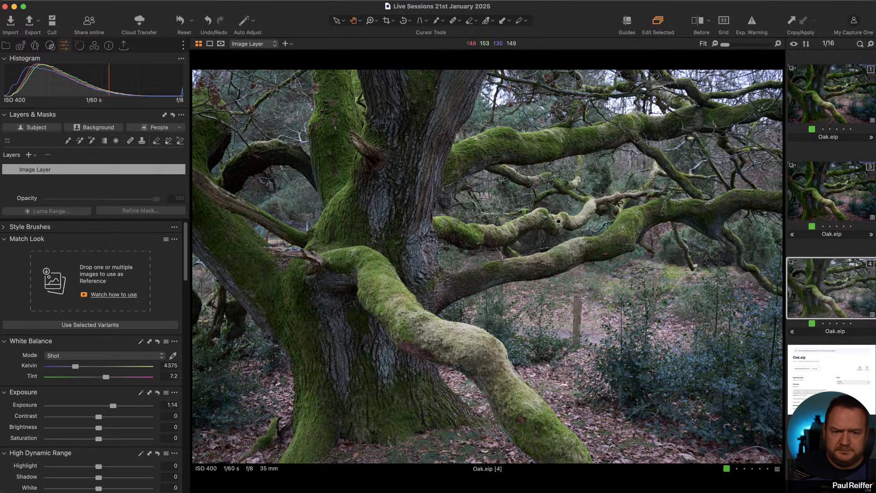
left_click(27, 405)
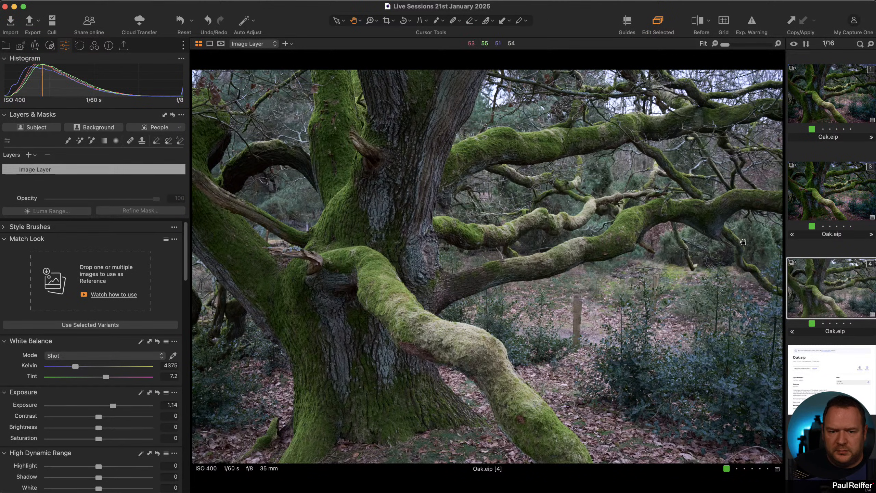
key("Left")
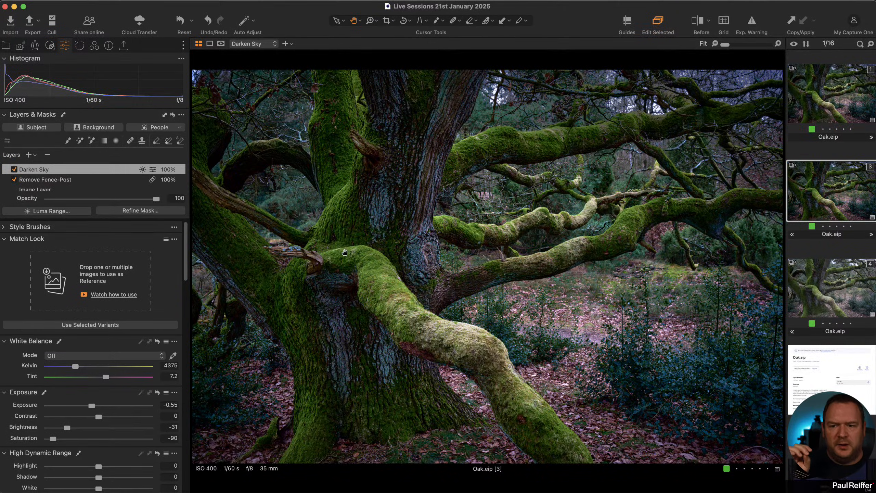
- Reset Saturation to 0 on the edited oak's Image Layer, comparing the effect through undo and redo, and restore 28
scroll(91, 185, "down", 1)
left_click(89, 181)
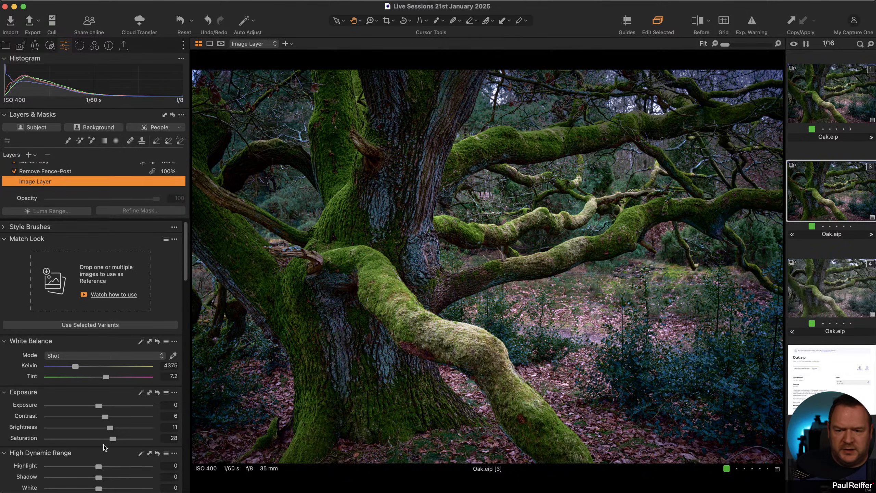
double_click(22, 438)
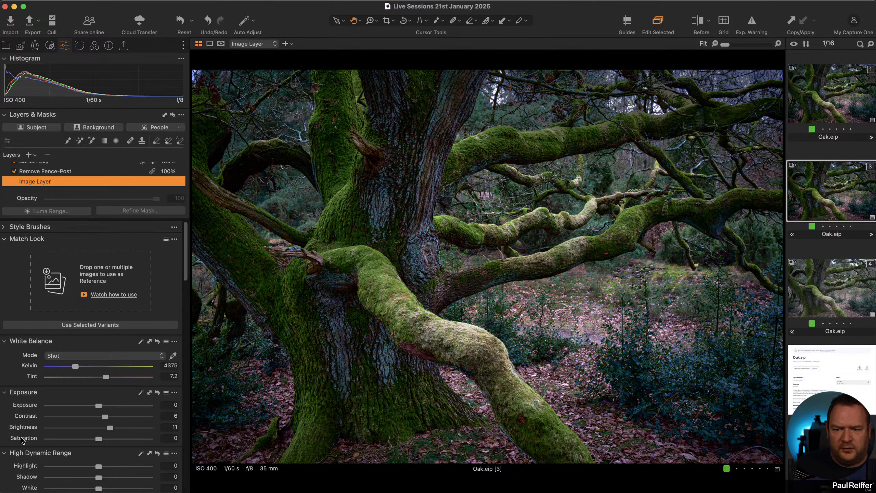
key("super+z")
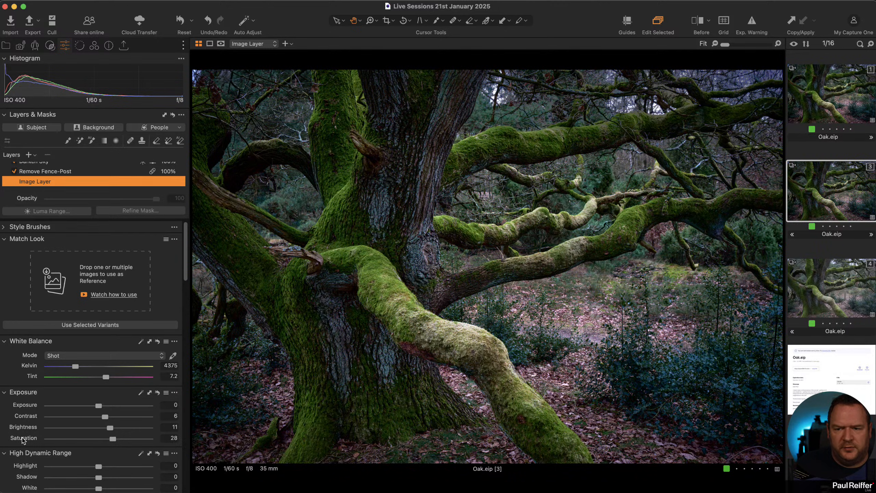
key("super+shift+z")
key("super+z")
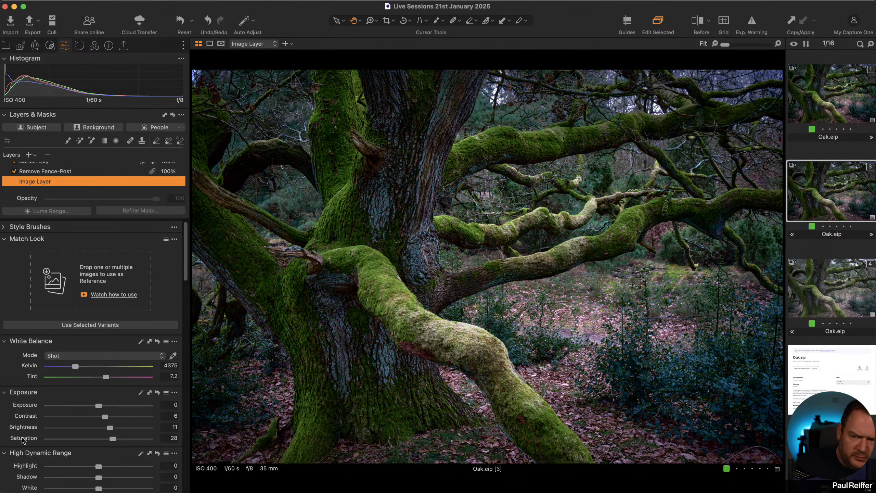
key("super+shift+z")
key("super+z")
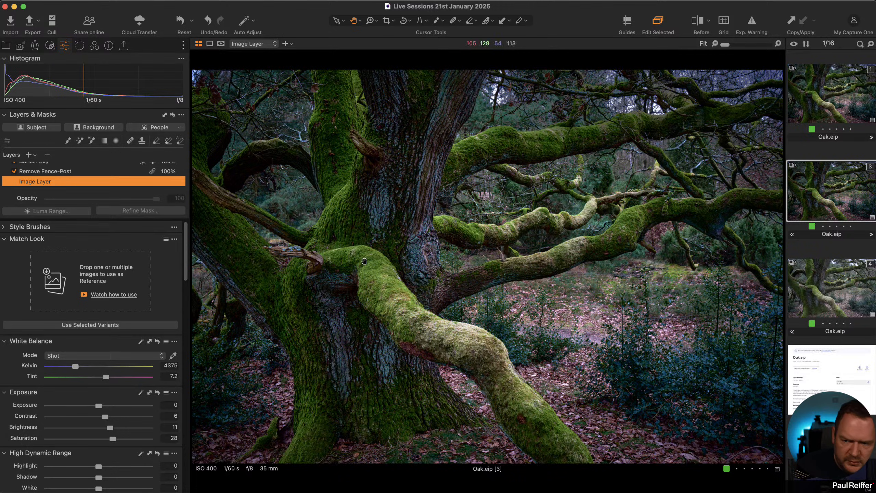
double_click(29, 442)
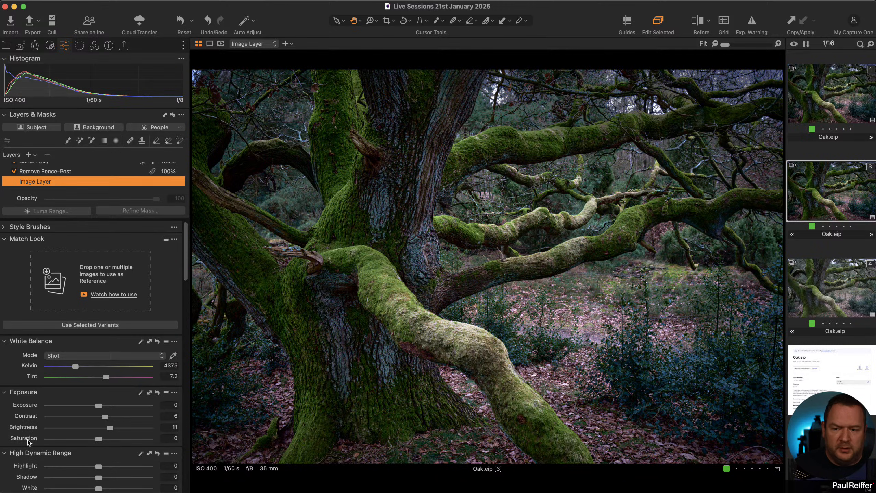
key("super+z")
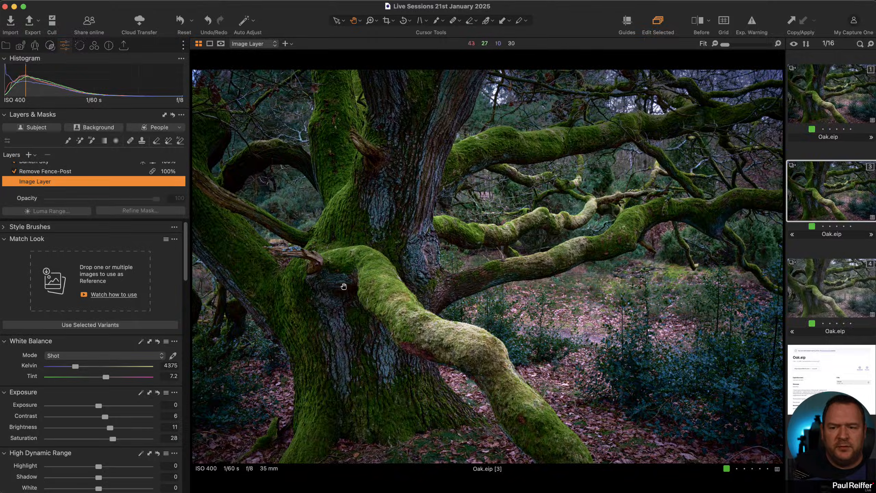
- Delete the reset clone of Oak.eip that has only the exposure adjustment
left_click(834, 294)
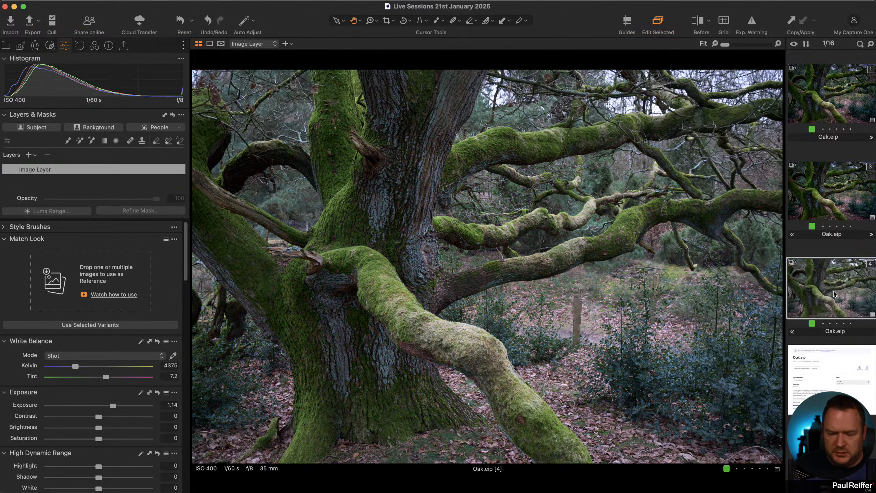
key("BackSpace")
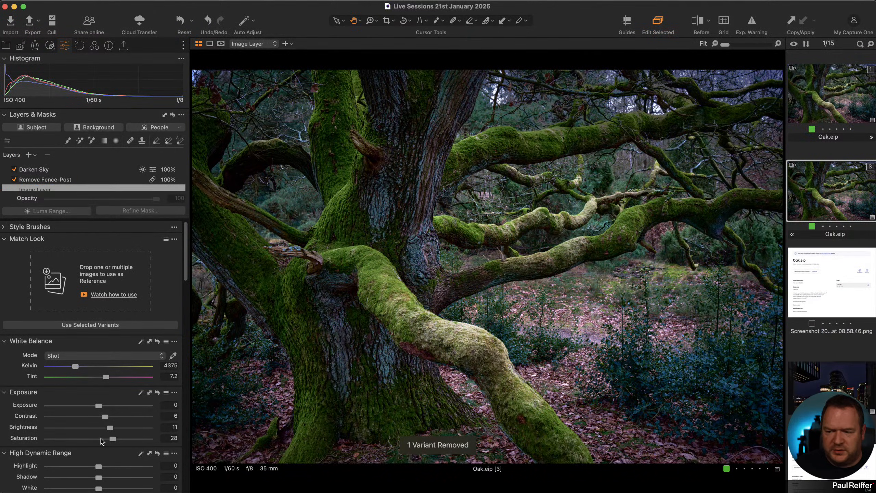
- Preview the edited oak without its Levels adjustment, keeping the existing Levels settings
scroll(101, 443, "down", 10)
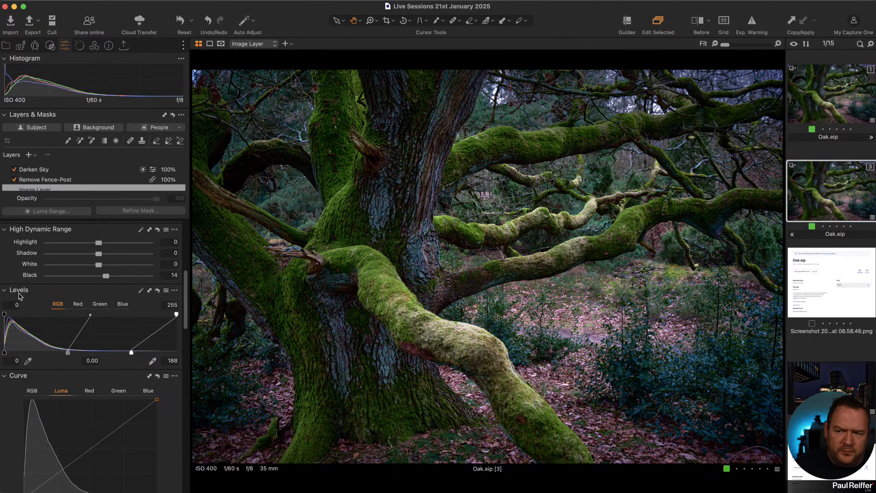
left_click(158, 290)
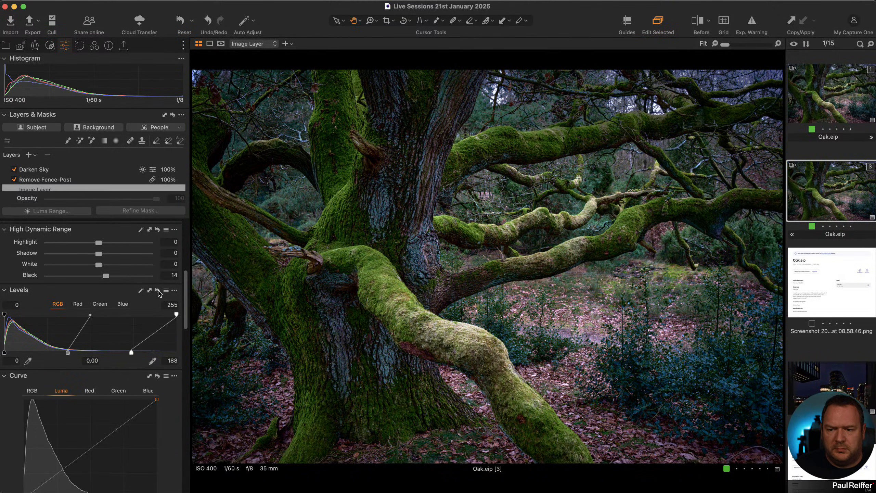
left_click(158, 291, "alt")
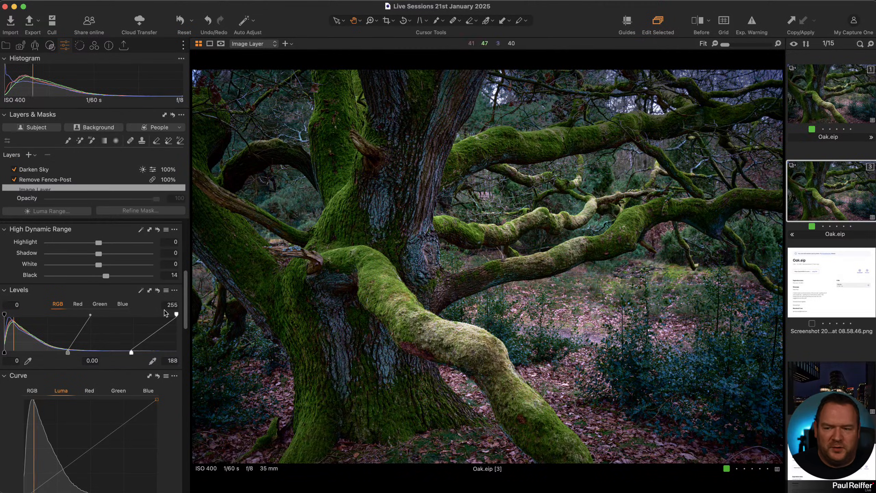
- Examine the oak's RGB Curve and its Color Editor settings in the Basic colour ranges and Skin Tone mode
scroll(88, 372, "down", 5)
left_click(33, 250)
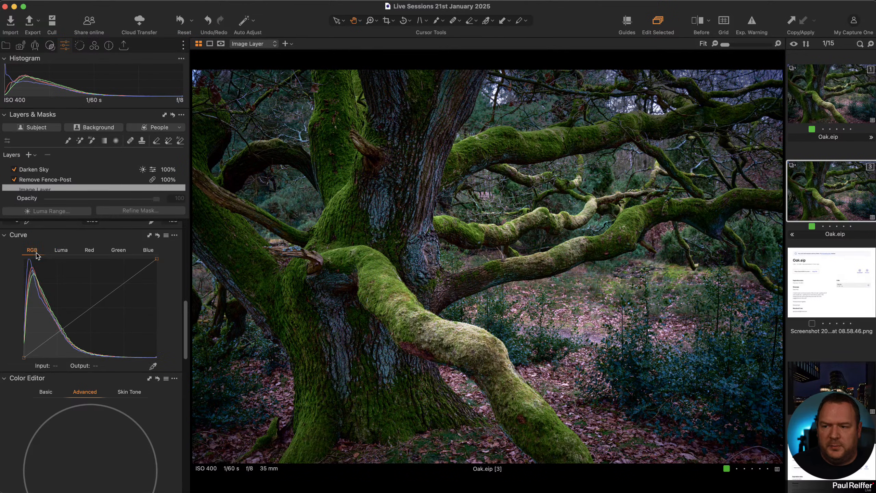
scroll(47, 359, "up", 3)
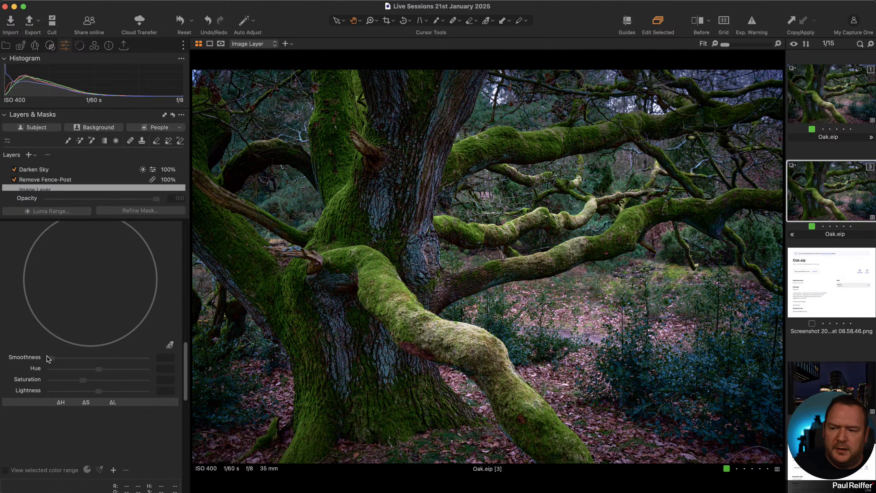
left_click(47, 252)
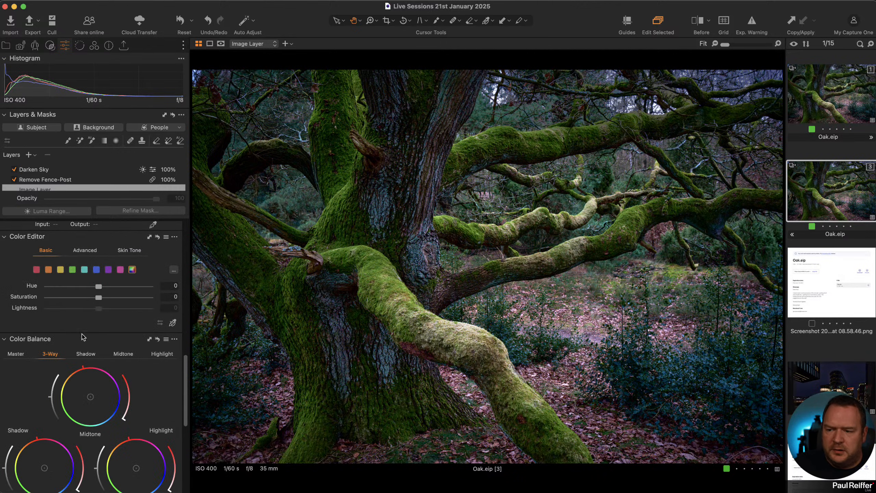
left_click(73, 270)
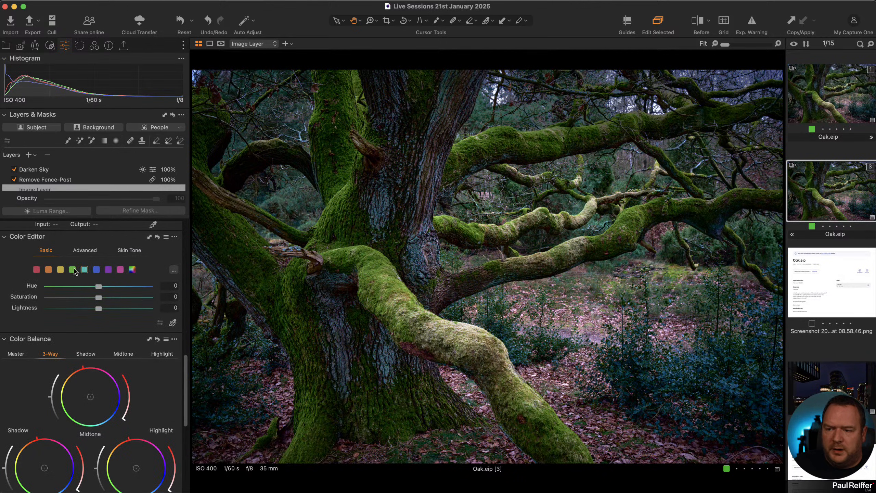
left_click(97, 270)
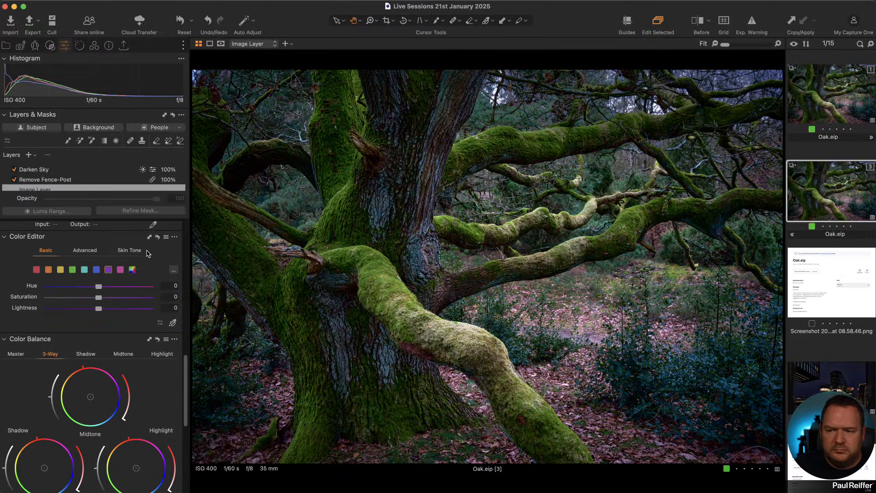
left_click(136, 251)
scroll(104, 429, "down", 10)
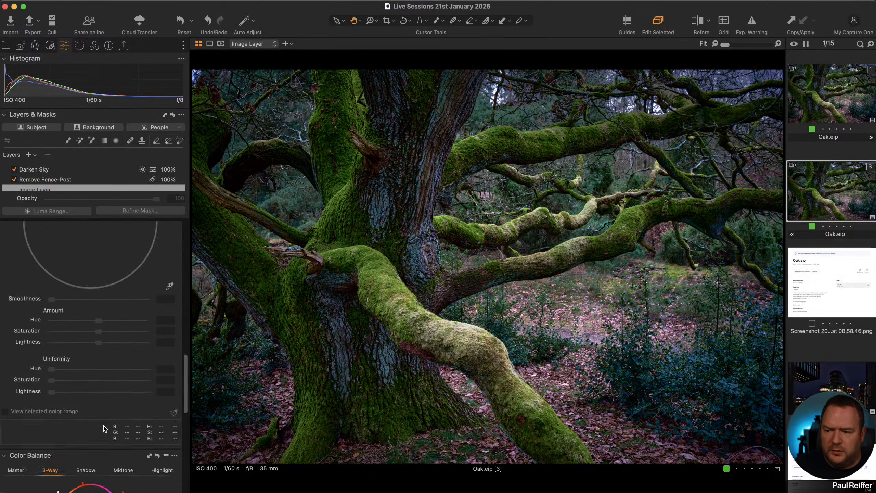
- Reset the edited oak's Dehaze amount to 0 and undo the reset several times to compare its effect on the image
scroll(105, 429, "down", 10)
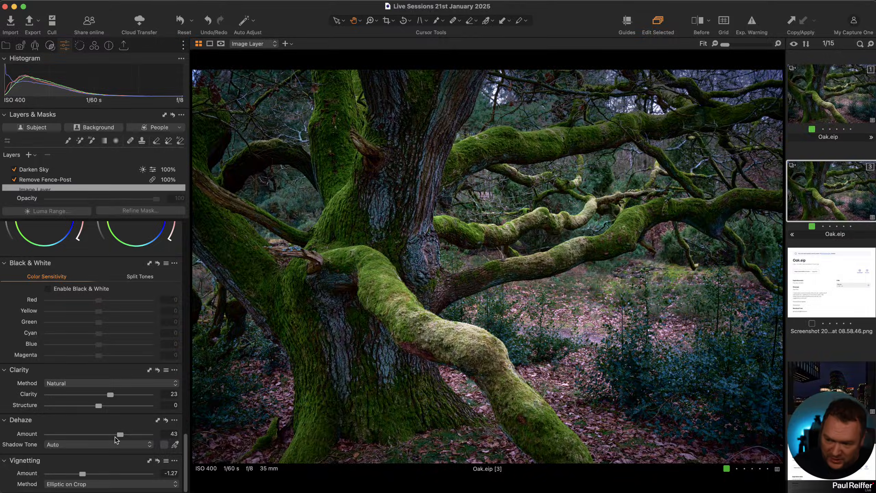
double_click(31, 436)
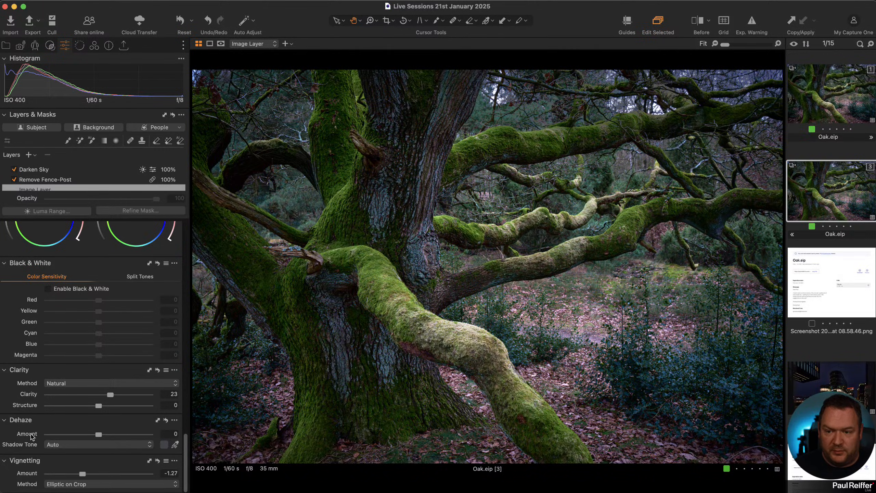
key("super+z")
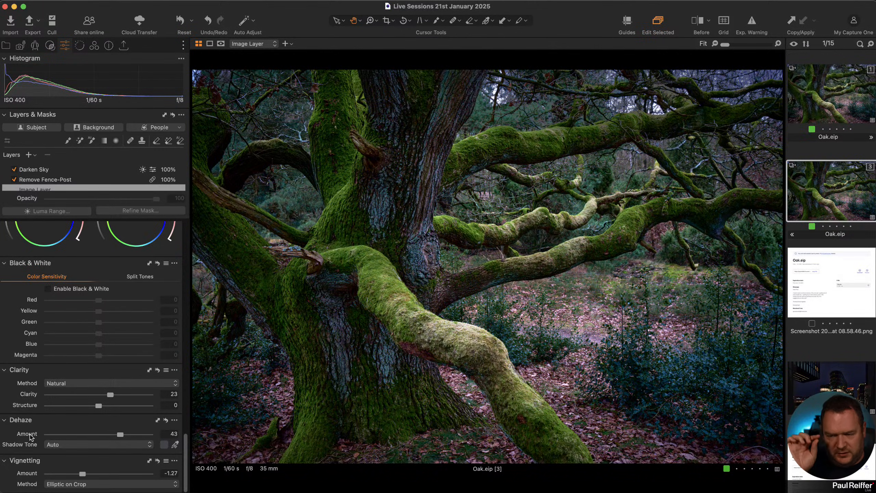
double_click(33, 437)
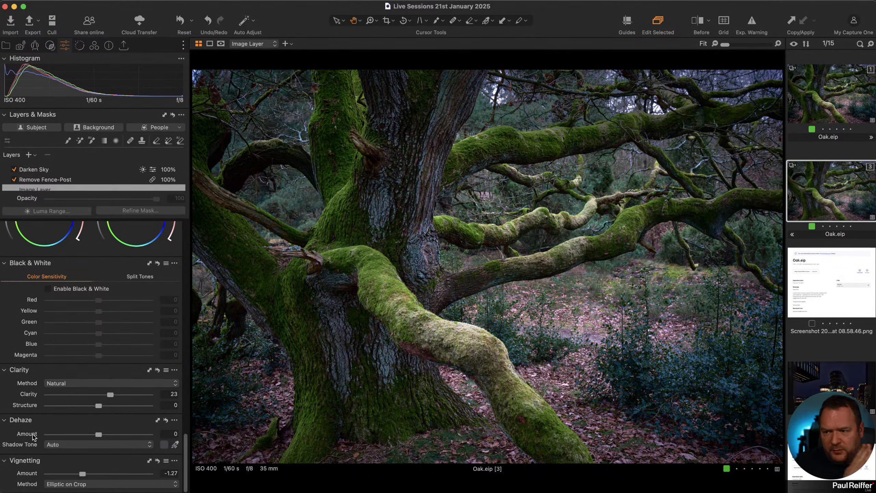
key("super+z")
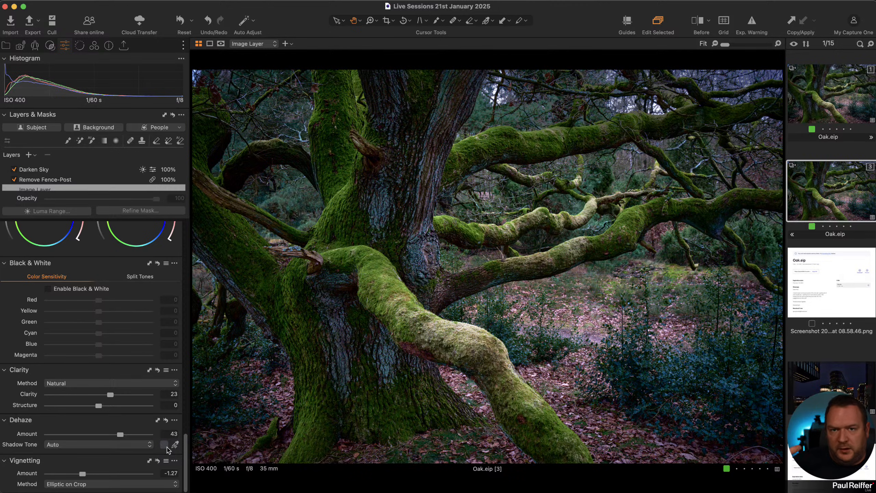
double_click(27, 436)
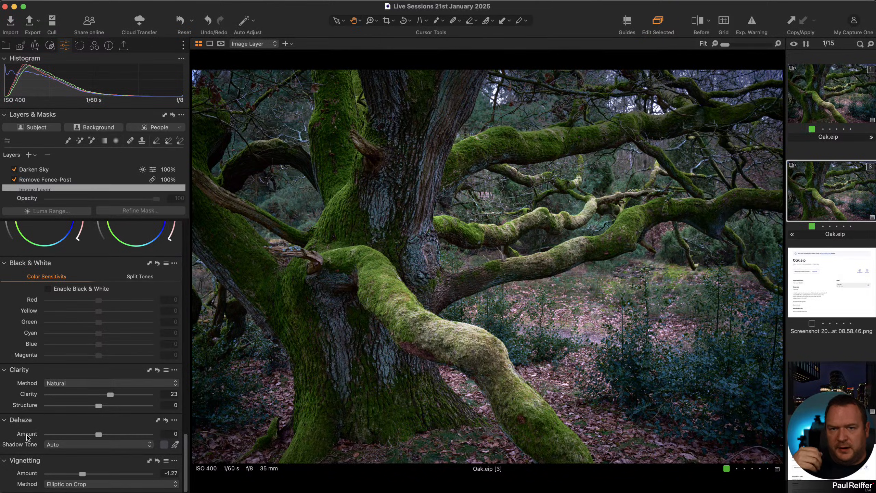
key("super+z")
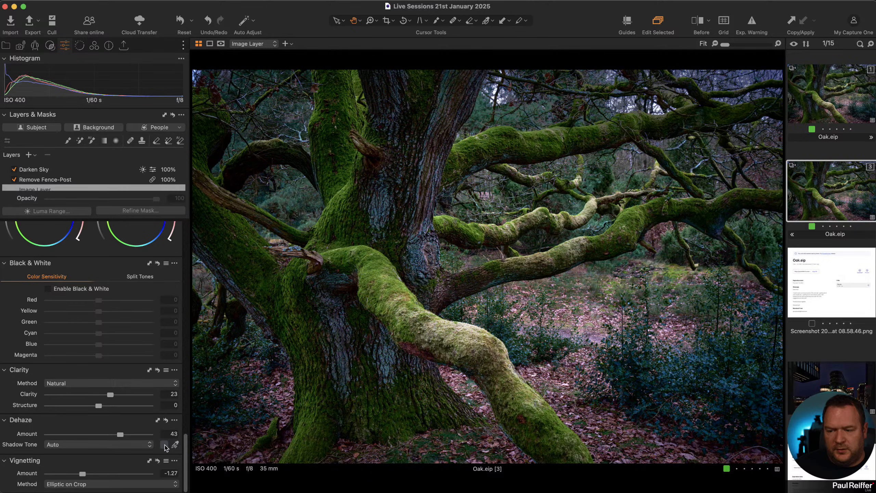
- Sample a manual Dehaze shadow tone from the oak's dark lower trunk, and reduce the Dehaze amount to 6
left_click(176, 444)
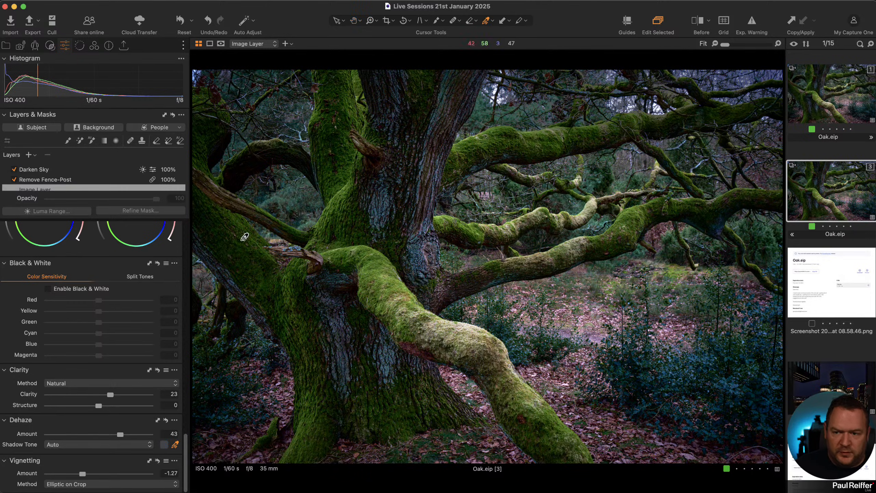
left_click(343, 249)
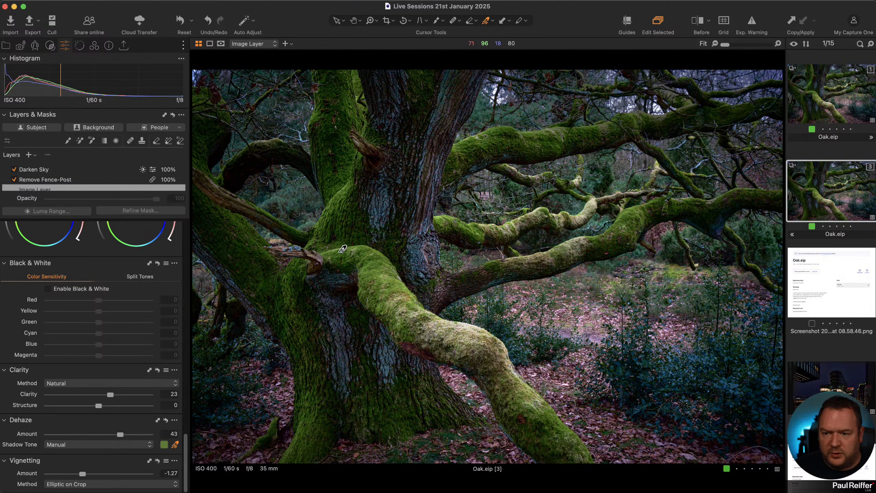
left_click(346, 204)
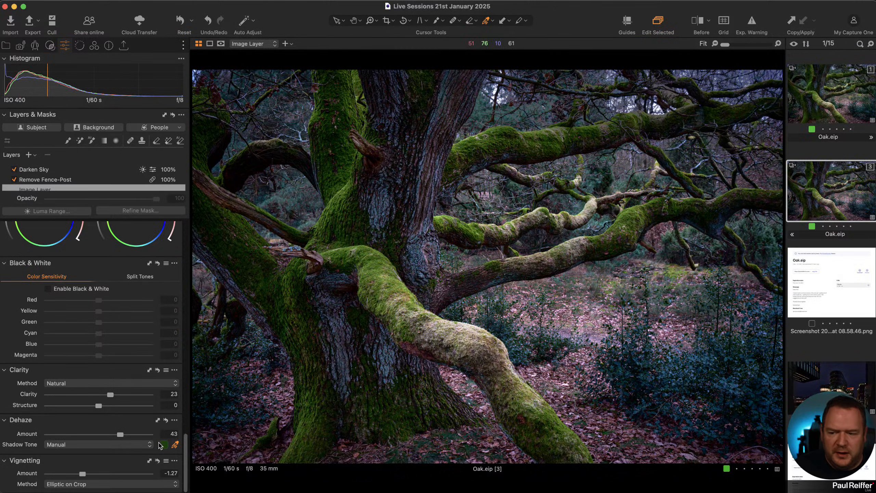
left_click(335, 327)
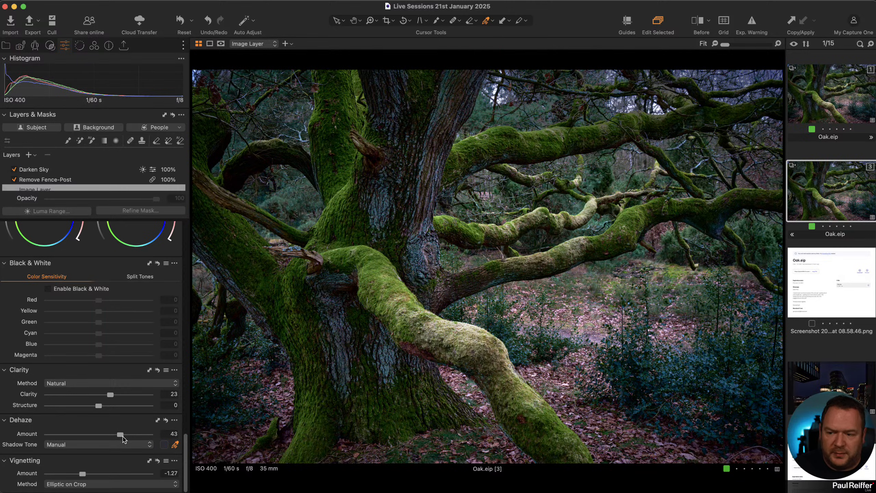
left_click_drag(119, 436, 101, 442)
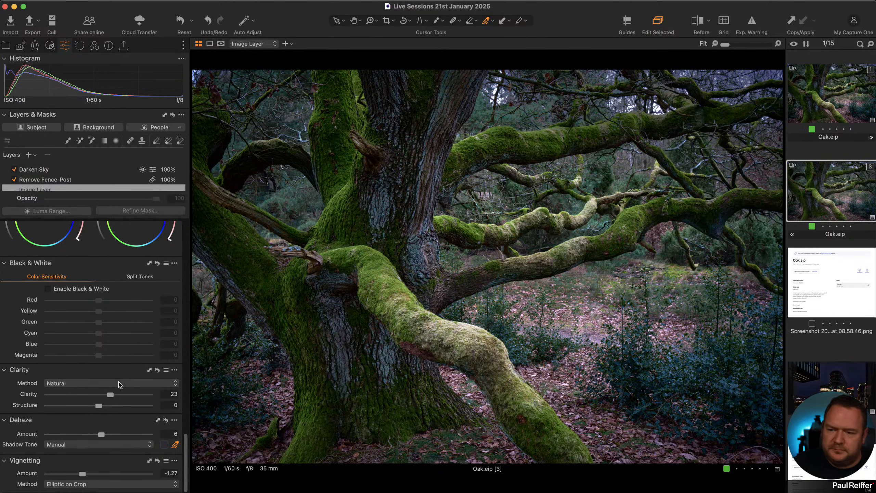
- Tint the oak with the 3-Way Color Balance, shifting midtones slightly to blue, shadows to cyan-blue and highlights to yellow
scroll(121, 383, "up", 8)
scroll(134, 392, "up", 2)
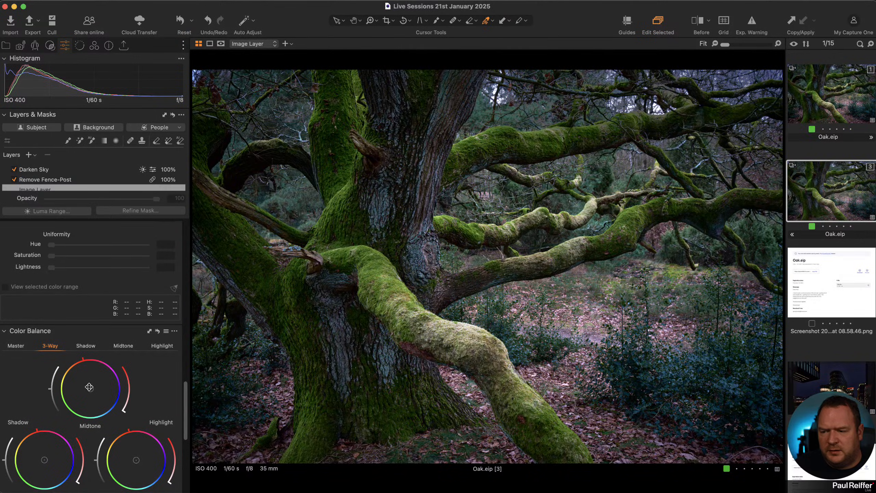
left_click_drag(91, 389, 91, 389)
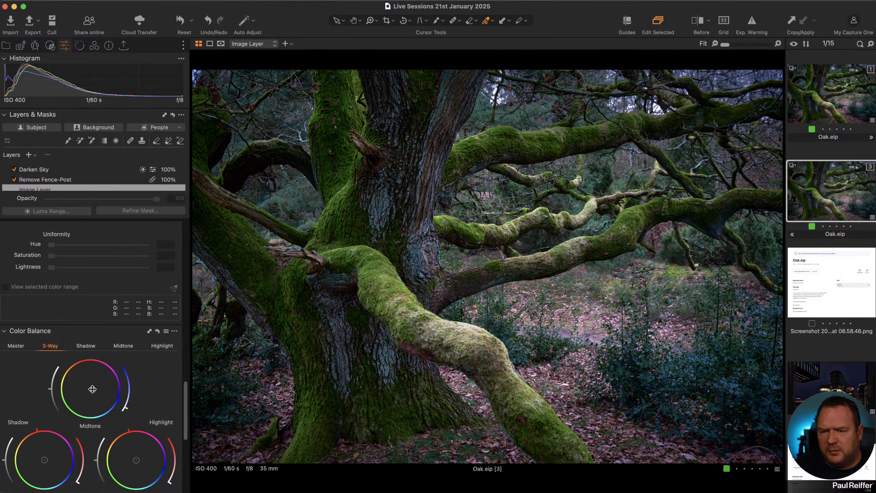
scroll(55, 396, "down", 5)
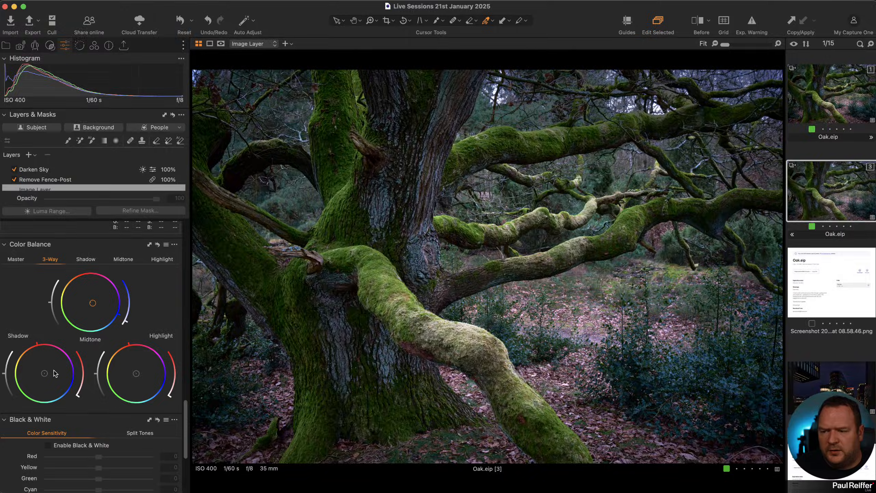
left_click_drag(44, 373, 45, 374)
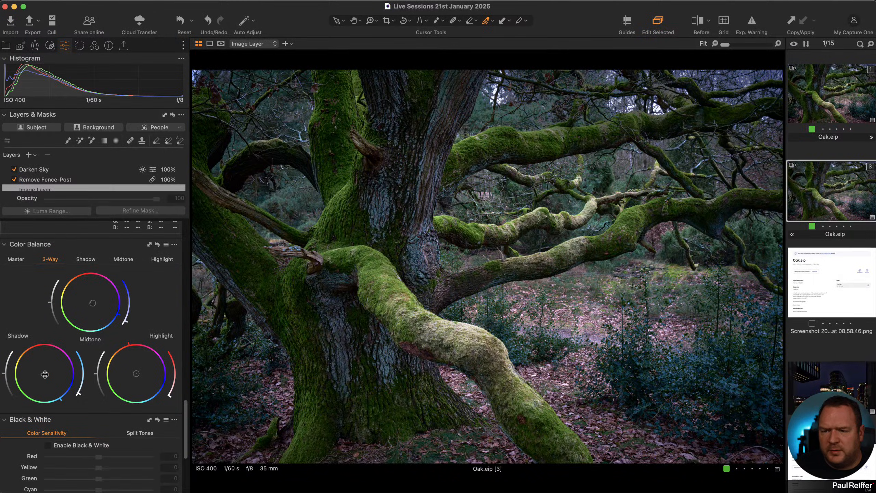
left_click_drag(136, 373, 133, 372)
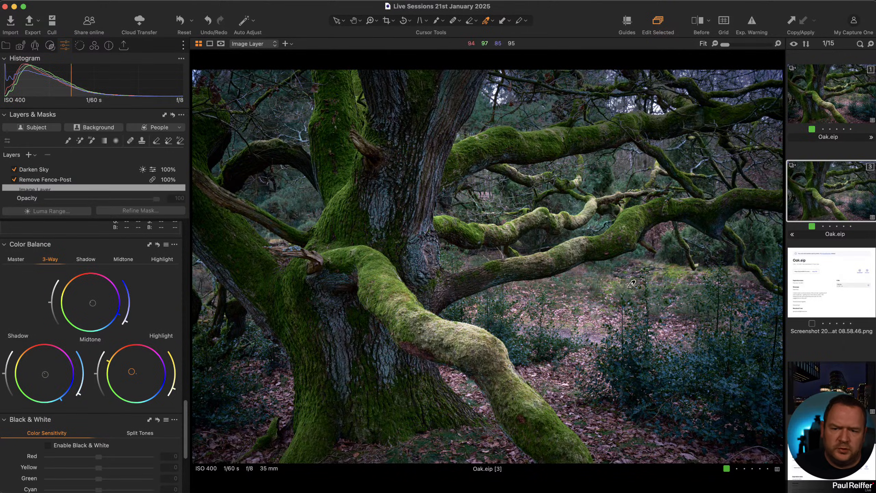
- Lower the oak's Saturation to 11 and raise its Contrast to 12
scroll(93, 273, "up", 2)
scroll(93, 273, "up", 10)
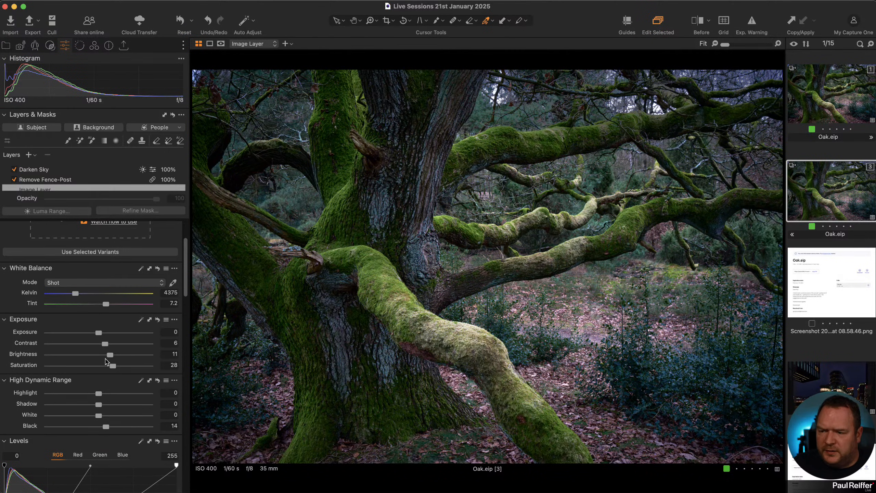
left_click_drag(114, 368, 105, 369)
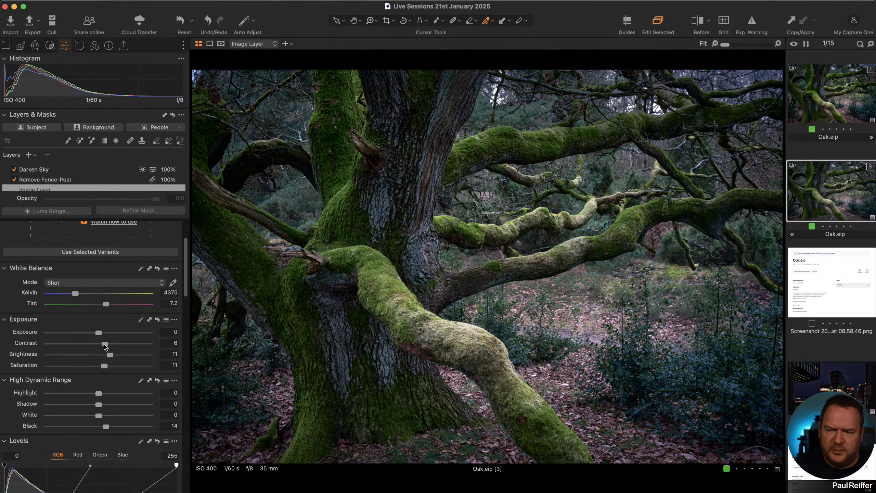
left_click_drag(106, 345, 111, 344)
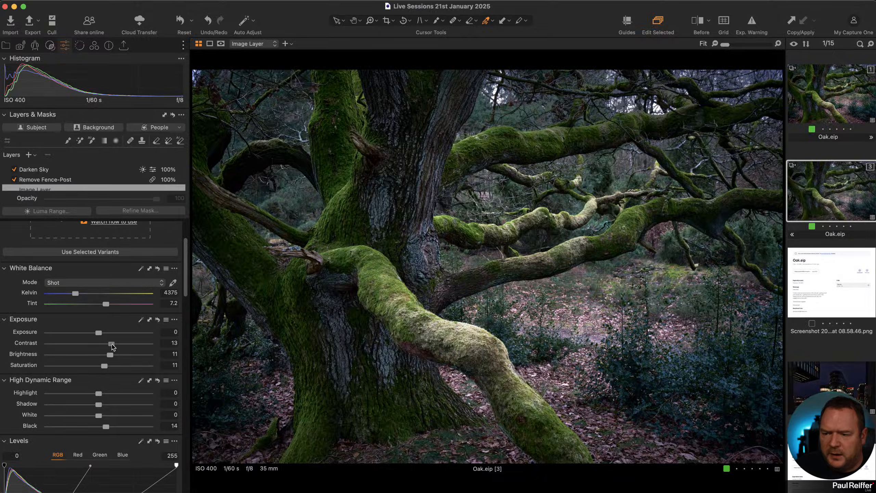
left_click_drag(113, 346, 111, 344)
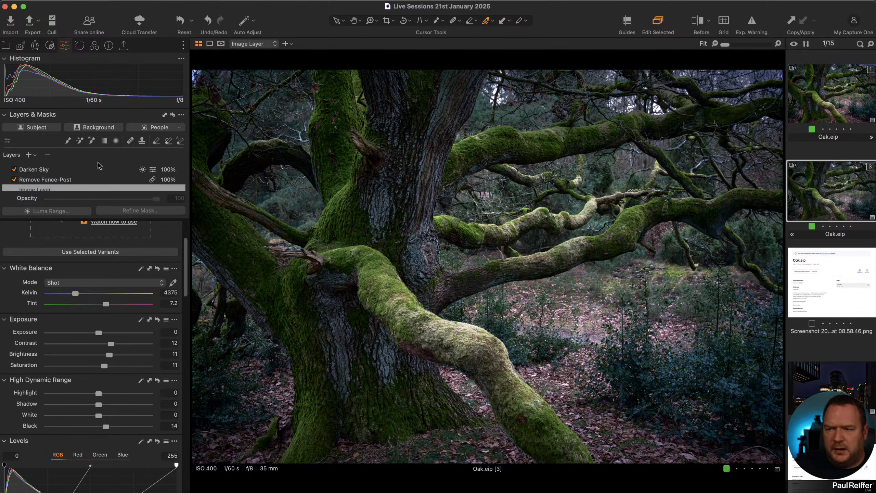
- Preview the oak as a black-and-white image beside its Split Tones and 3-Way Color Balance settings, and restore the colour version
left_click(95, 46)
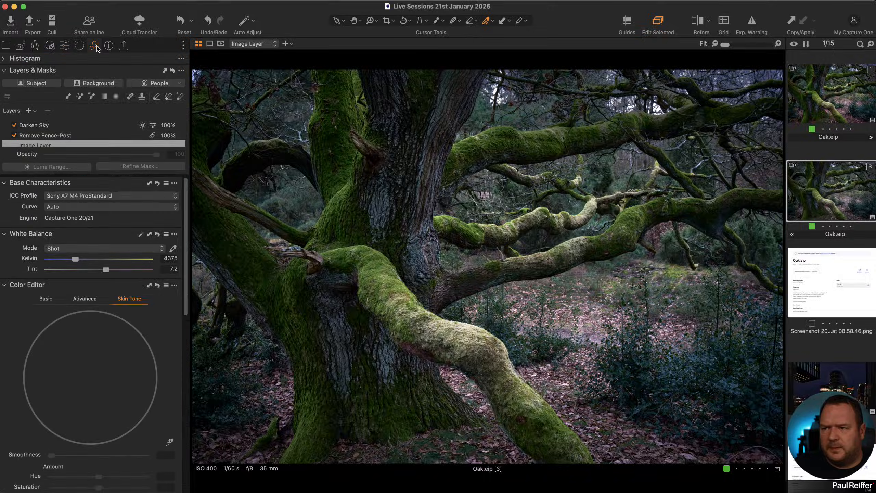
left_click(46, 299)
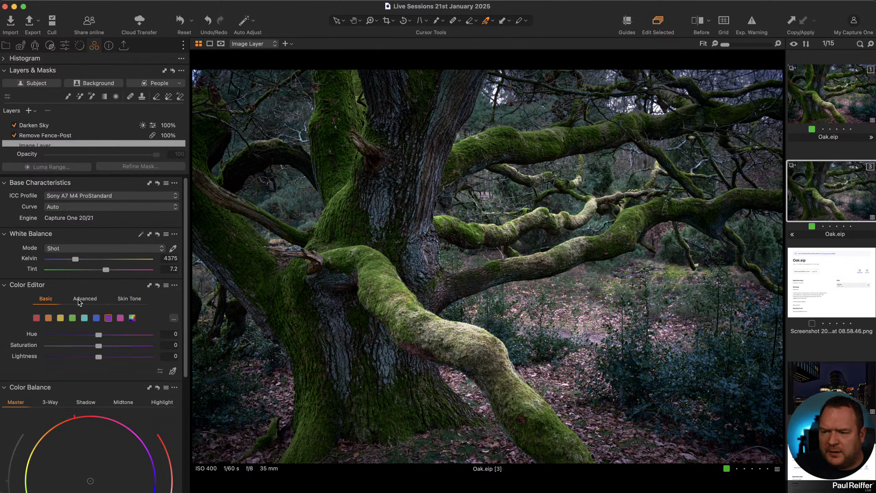
left_click(82, 299)
left_click(52, 299)
scroll(51, 299, "down", 5)
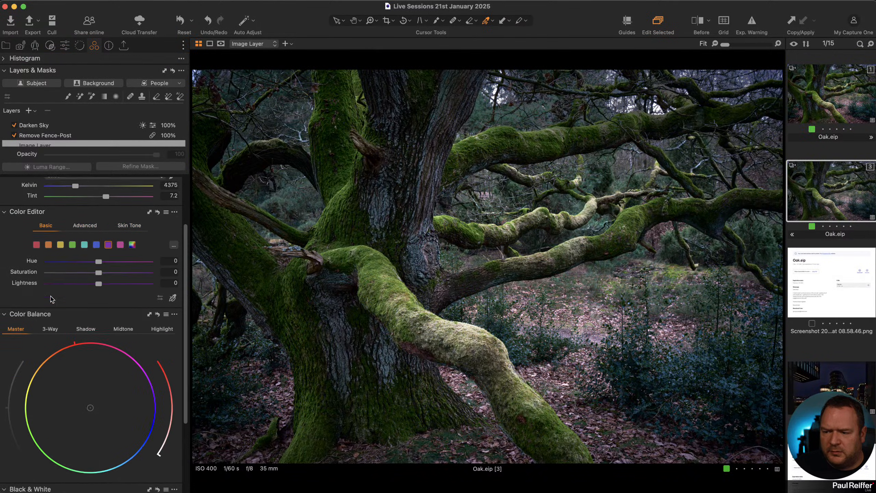
scroll(51, 299, "down", 5)
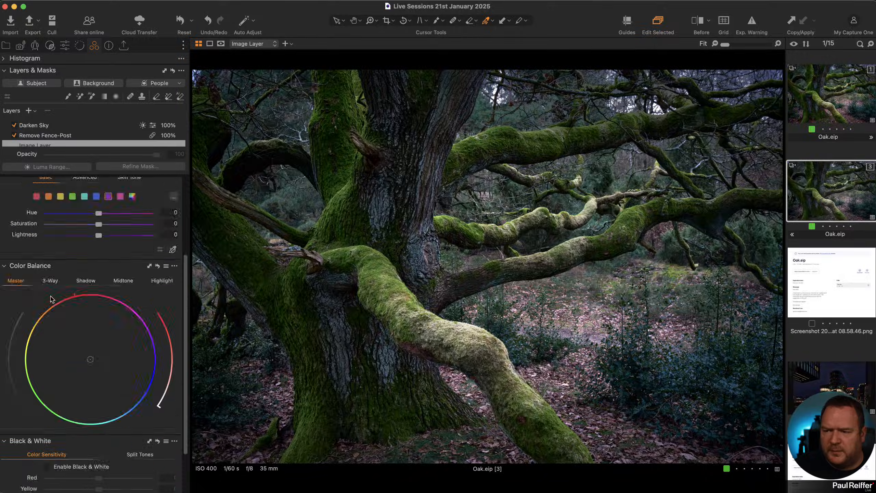
left_click(131, 395)
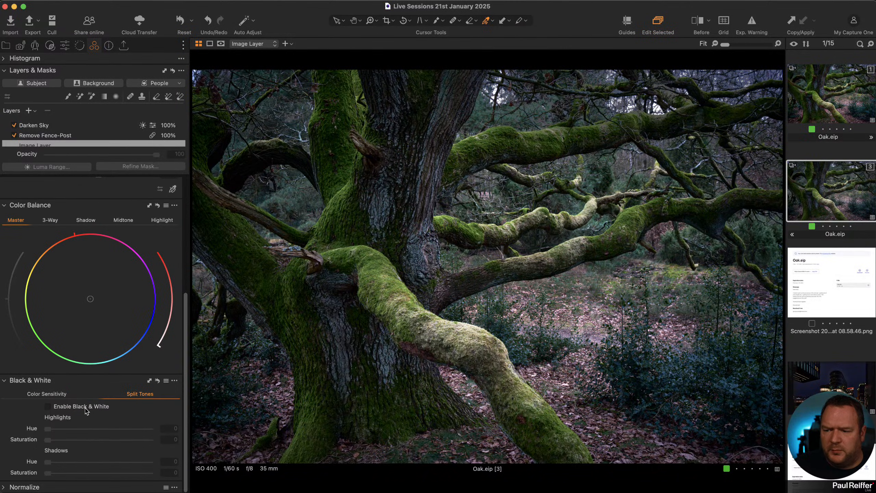
left_click(55, 407)
left_click(50, 219)
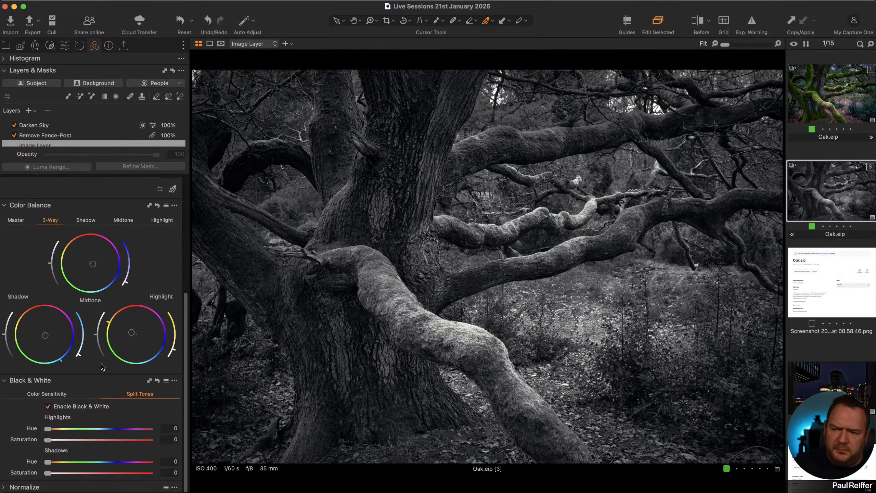
left_click(82, 407)
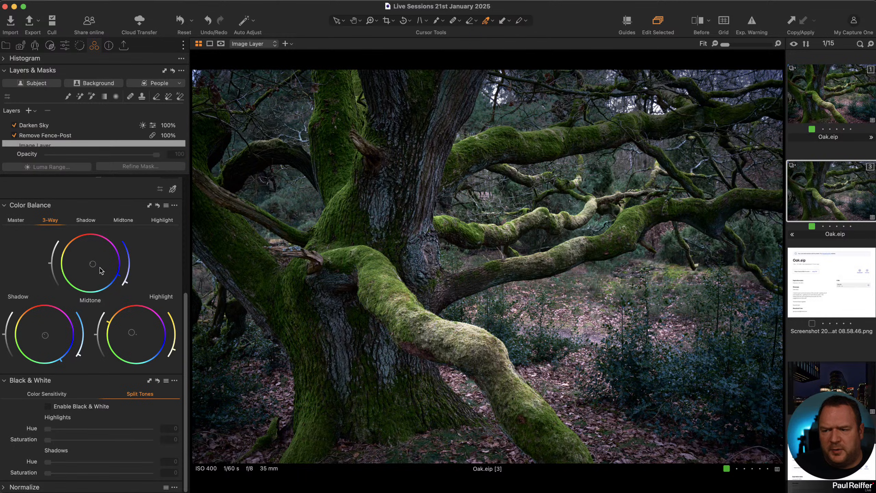
- Refine the 3-Way Color Balance with a stronger blue in the midtones, cyan in the shadows and more yellow in the highlights
left_click_drag(93, 263, 95, 263)
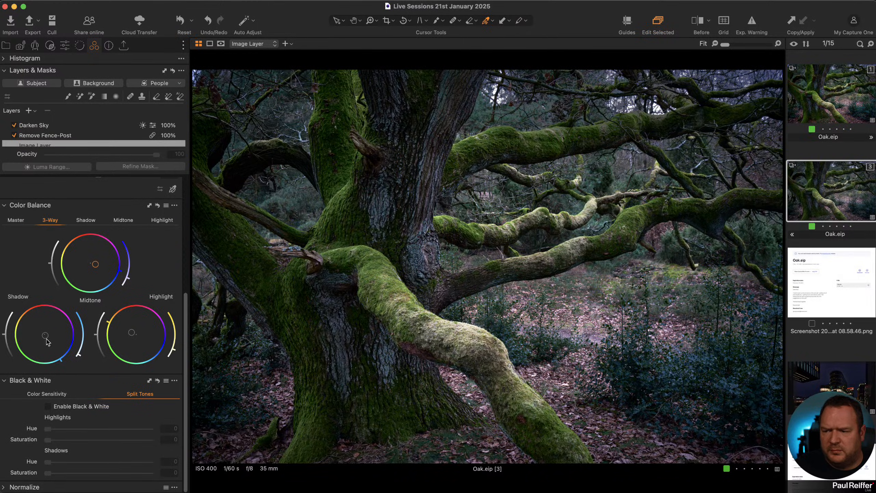
left_click_drag(45, 336, 47, 336)
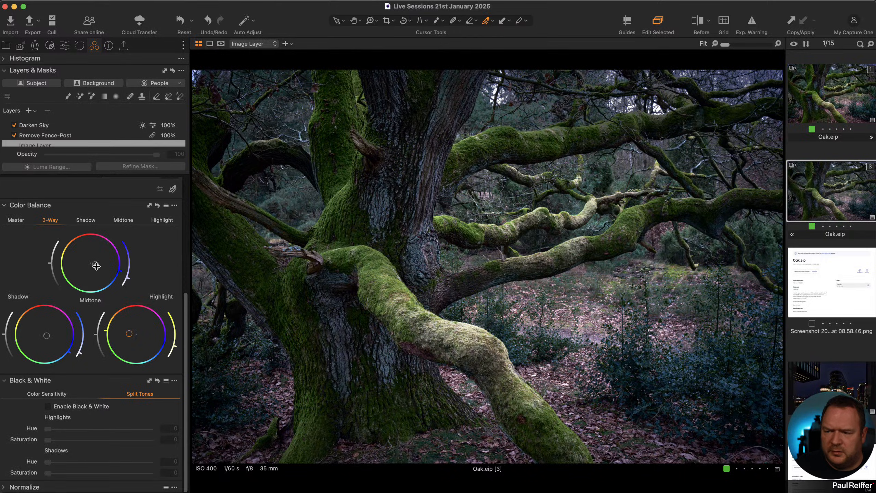
left_click_drag(96, 265, 94, 265)
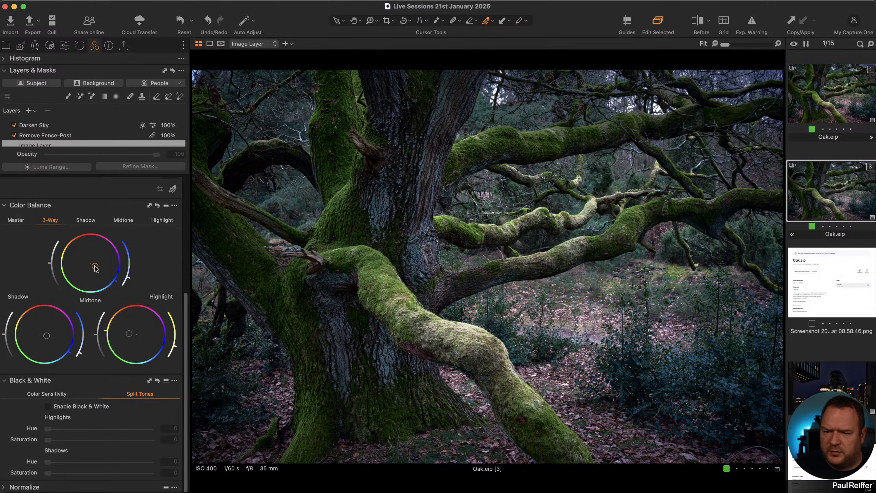
left_click_drag(47, 336, 46, 338)
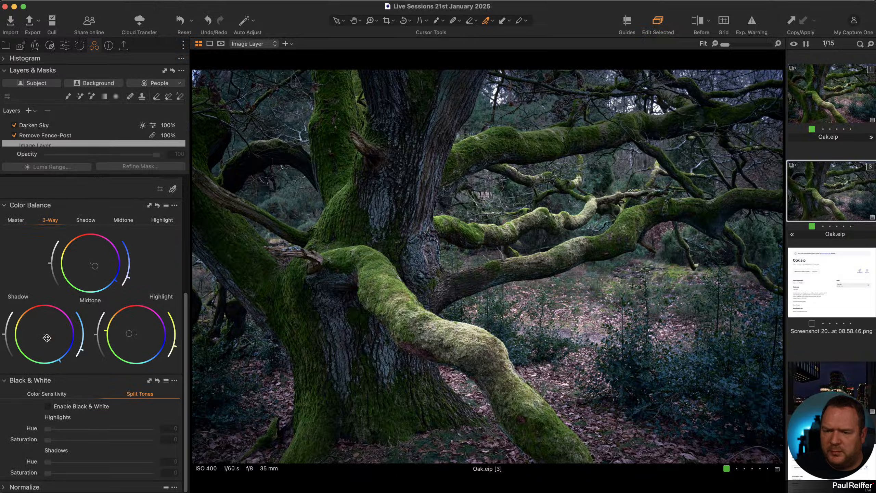
left_click_drag(45, 336, 44, 336)
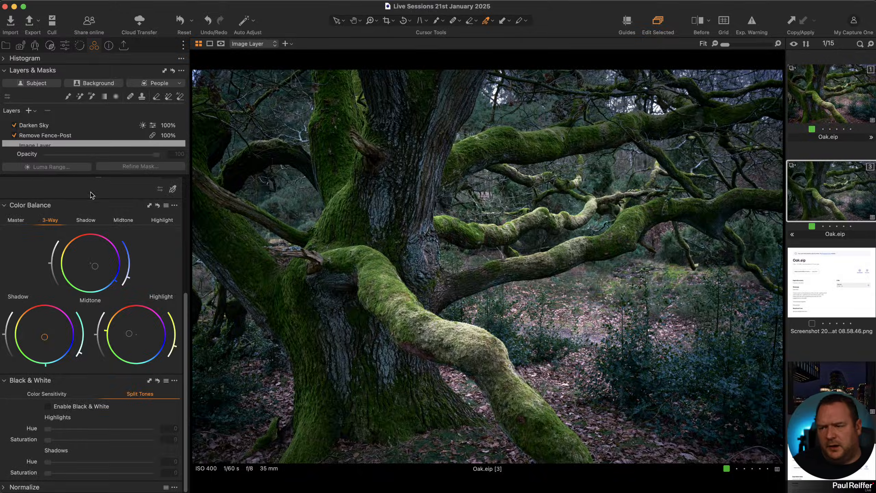
- Lower the oak photo's Saturation to 5
scroll(92, 195, "up", 10)
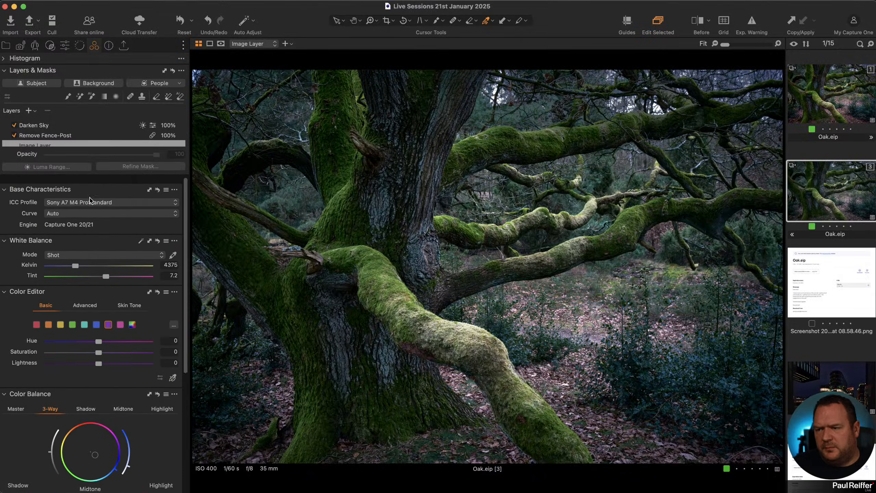
left_click(66, 46)
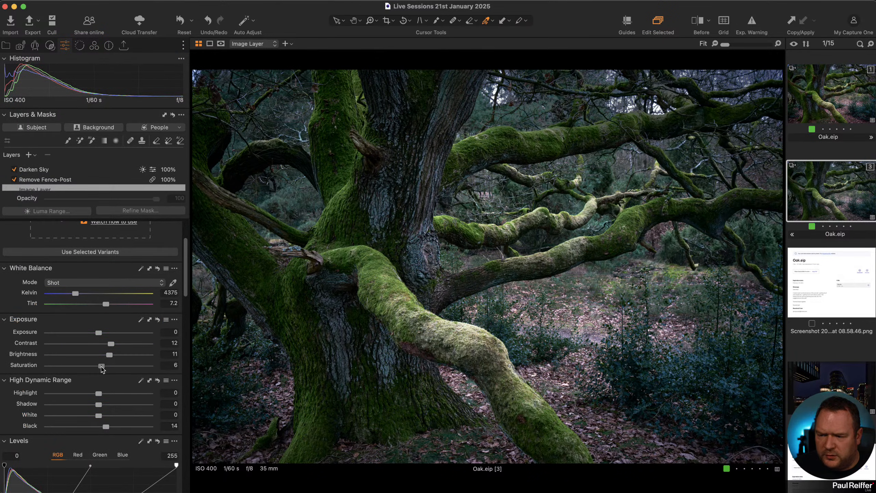
scroll(100, 369, "down", 15)
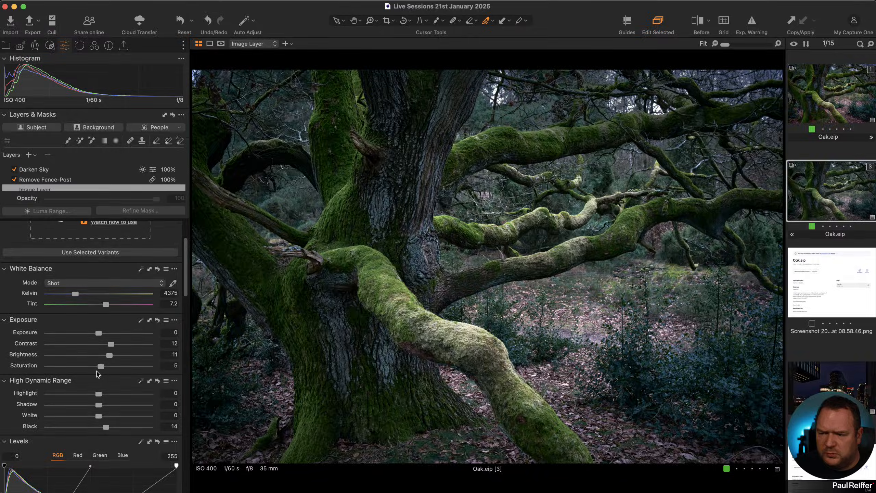
- Weaken the oak's Vignetting amount to -0.73 and raise its Structure to 14
scroll(97, 372, "down", 10)
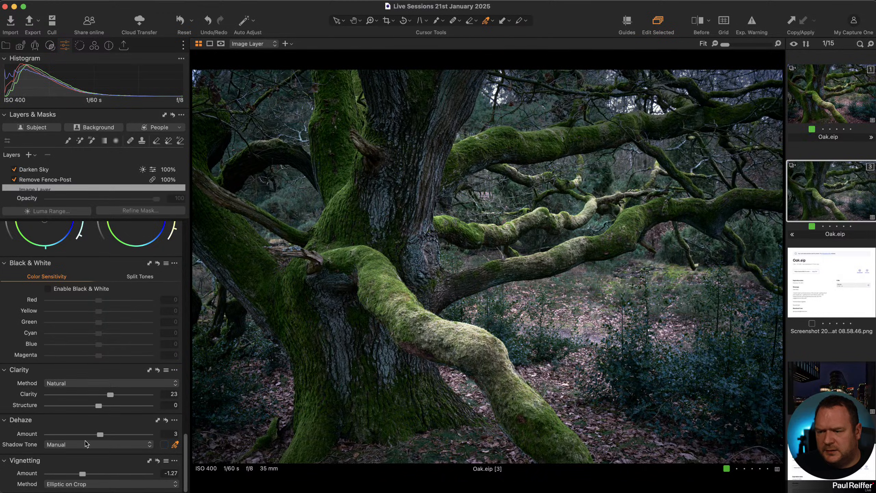
scroll(136, 475, "down", 1)
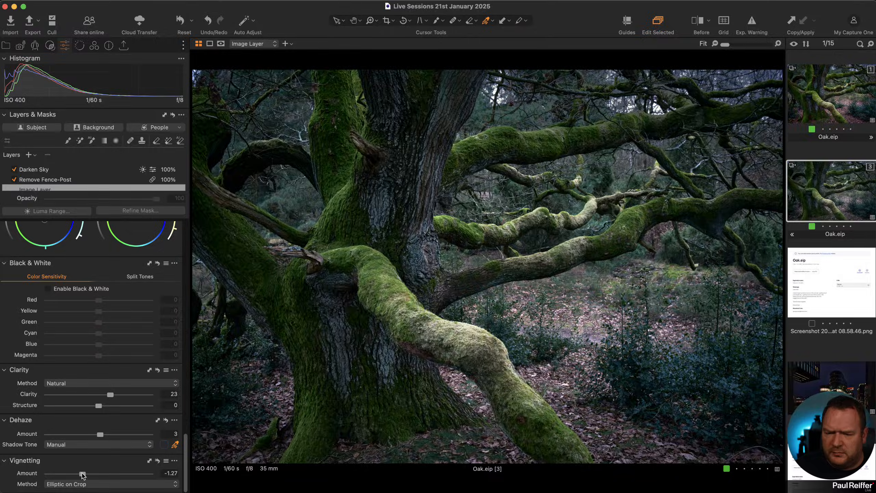
mouse_move(83, 475)
left_mouse_down()
mouse_move(73, 476)
mouse_move(90, 475)
left_mouse_up()
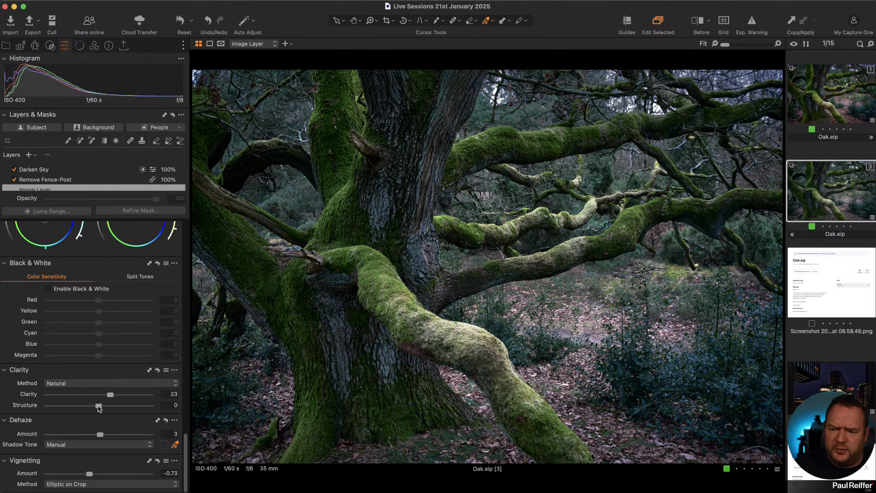
left_click_drag(98, 406, 105, 406)
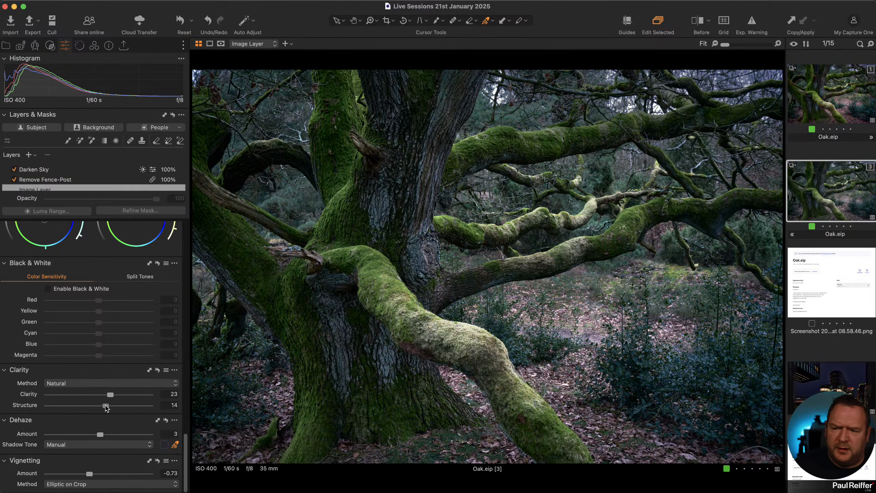
key("h")
double_click(365, 263)
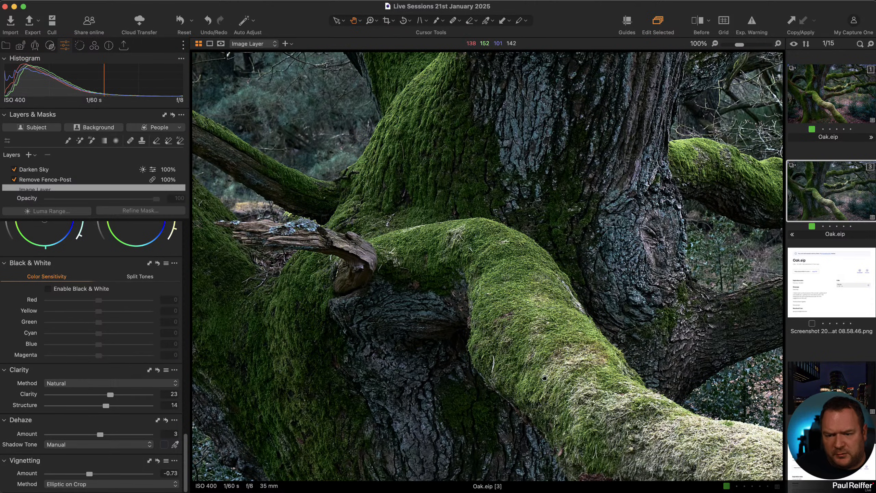
left_click_drag(447, 200, 427, 298)
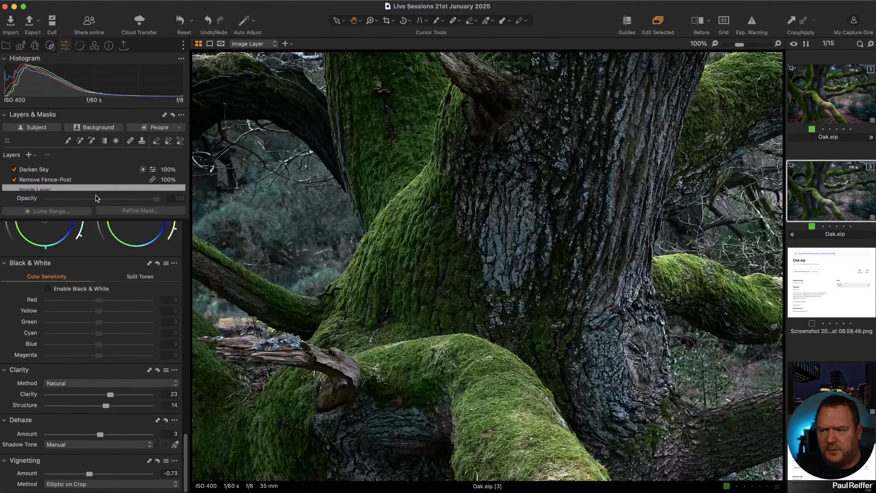
- Move all of the oak's Image Layer adjustments to a new layer
scroll(70, 186, "down", 1)
scroll(69, 186, "down", 1)
scroll(94, 301, "down", 10)
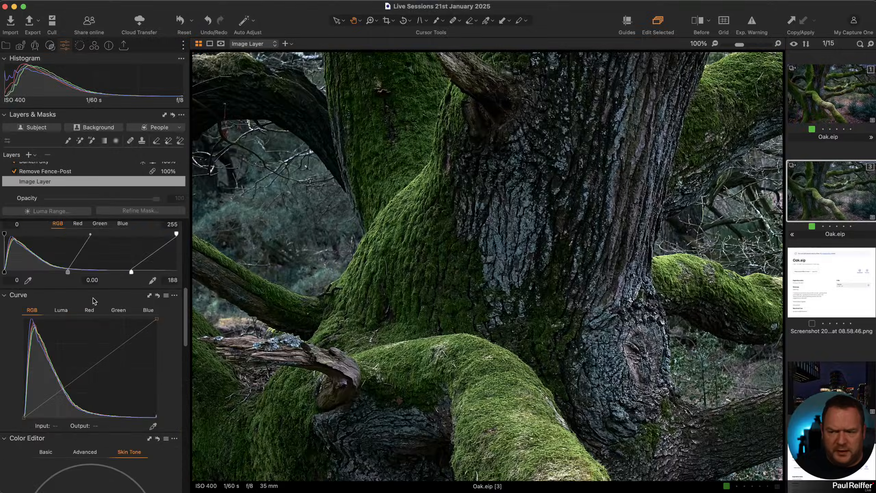
scroll(95, 301, "up", 5)
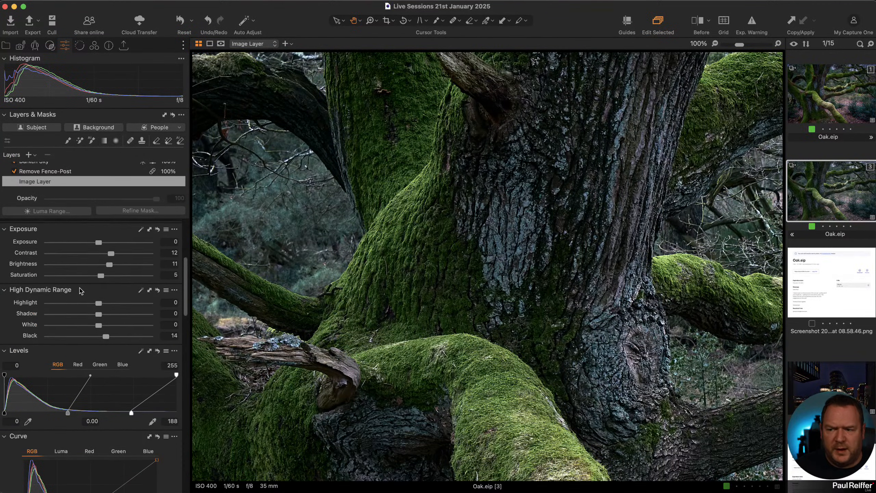
scroll(74, 323, "up", 2)
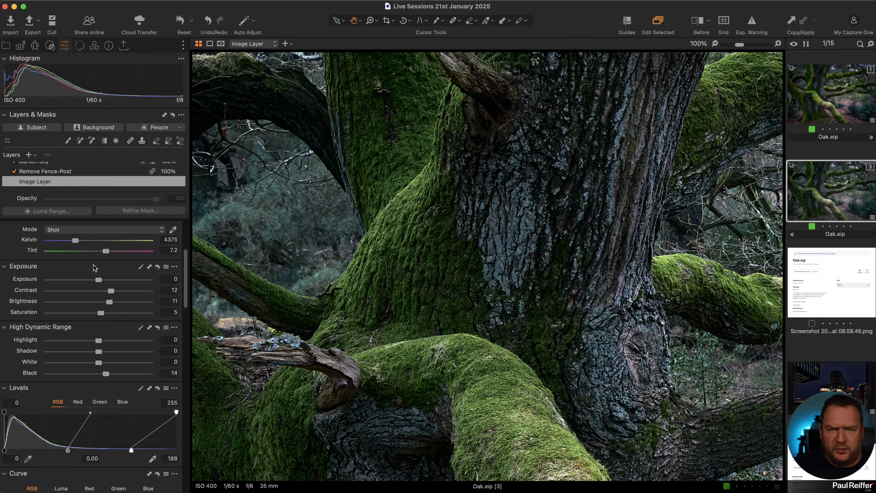
right_click(59, 181)
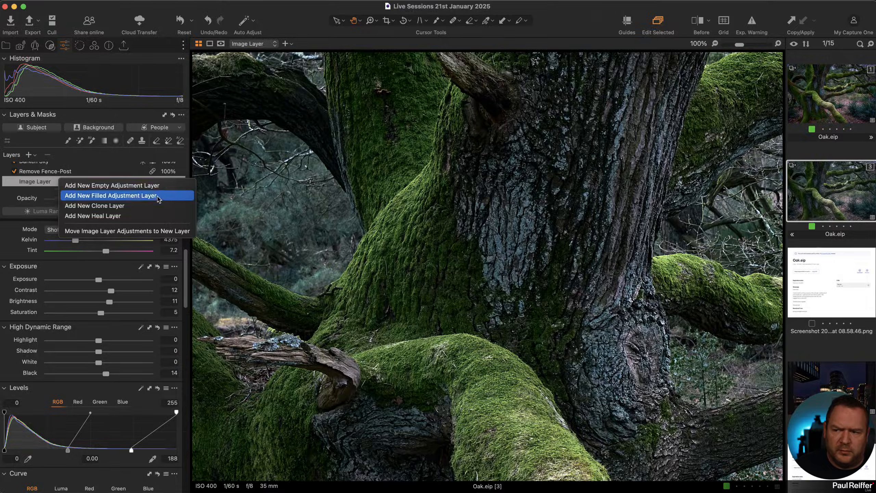
left_click(155, 231)
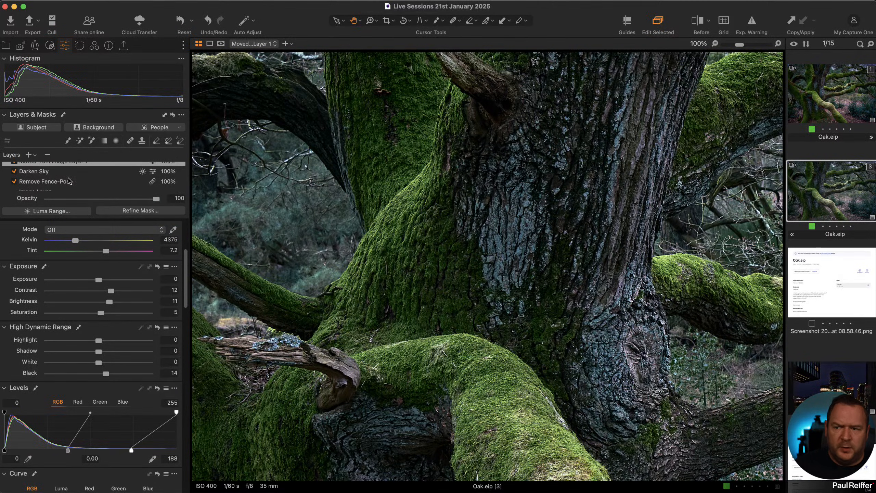
- Rename the layer holding the moved adjustments Global Adjustments and reduce its opacity to 85
scroll(110, 470, "down", 20)
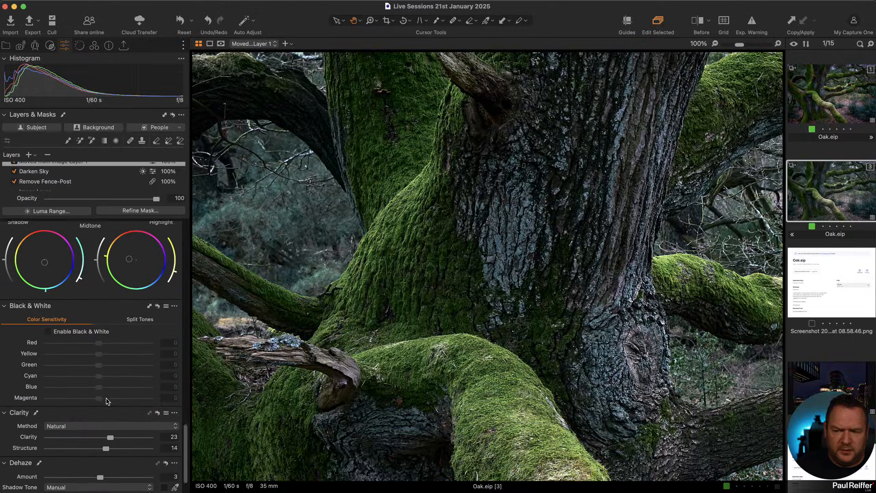
scroll(107, 401, "up", 20)
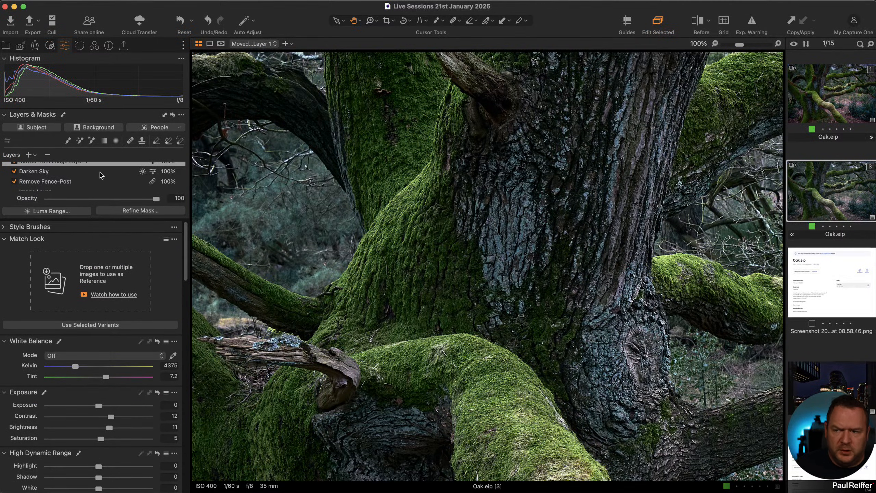
scroll(80, 177, "up", 1)
double_click(57, 173)
type("Global Adjus")
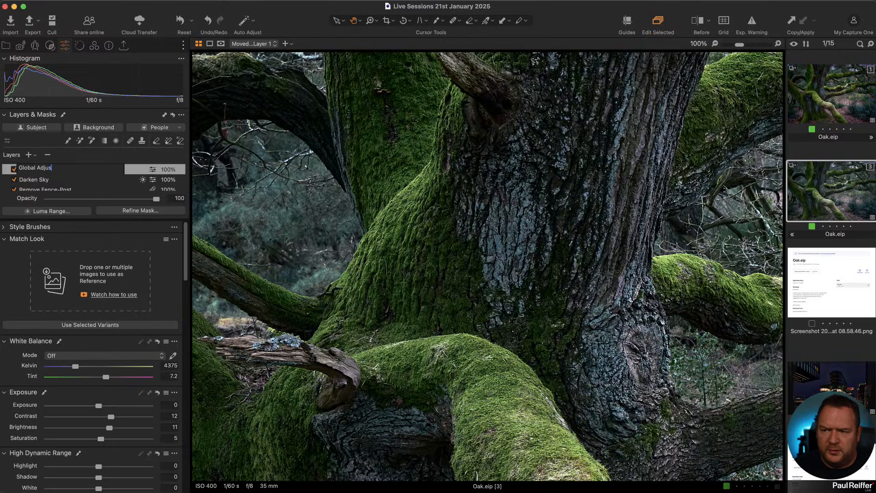
type("tments")
key("Return")
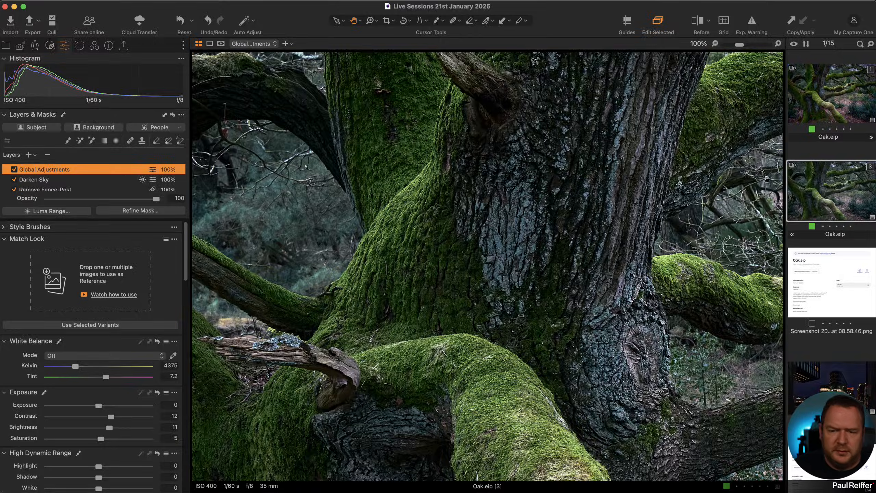
double_click(624, 234)
mouse_move(156, 200)
left_mouse_down()
mouse_move(80, 200)
mouse_move(171, 208)
mouse_move(142, 207)
left_mouse_up()
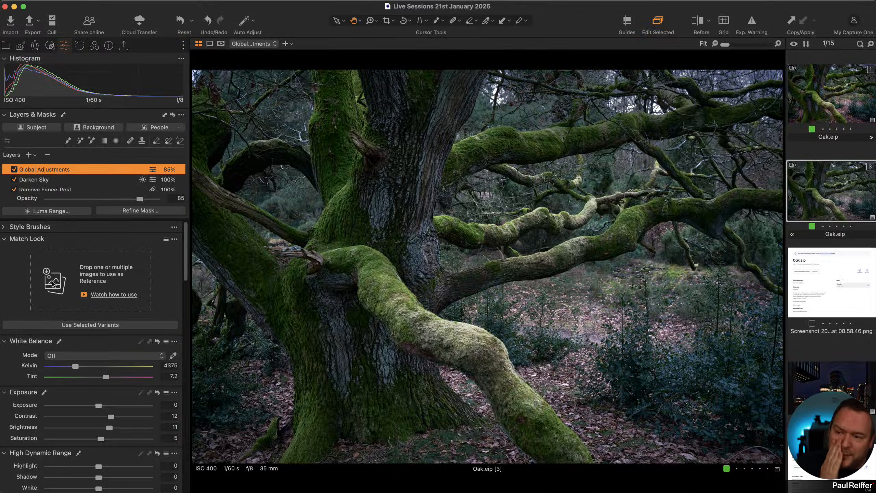
- Sample the moss green for the basic Color Editor and set its Hue to -2.4, Saturation to -8 and Lightness to 0.3
scroll(88, 336, "down", 10)
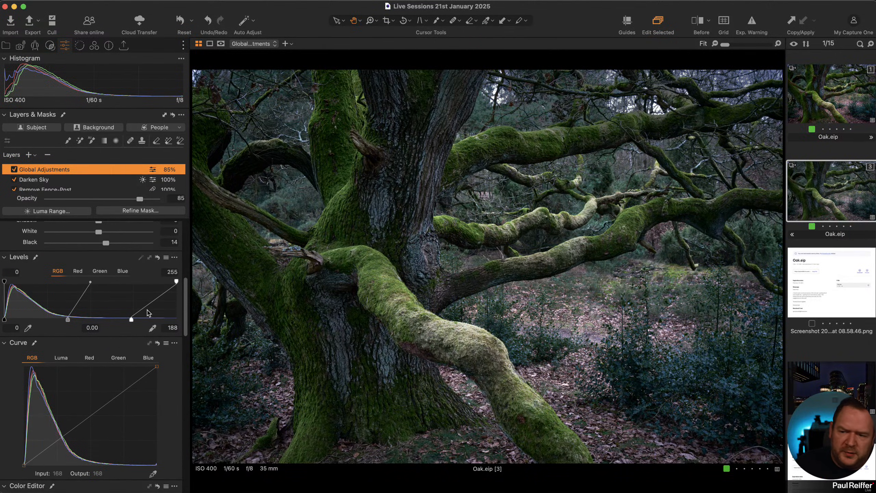
scroll(137, 342, "down", 4)
scroll(137, 342, "down", 4)
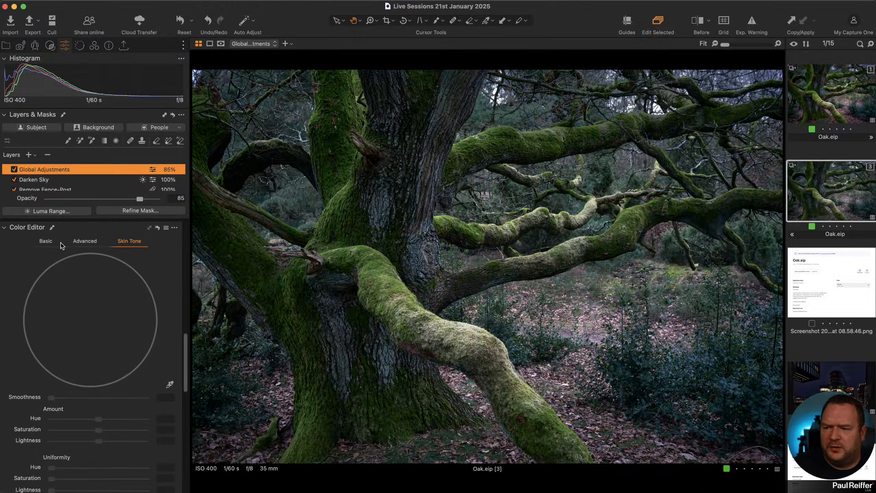
left_click(46, 241)
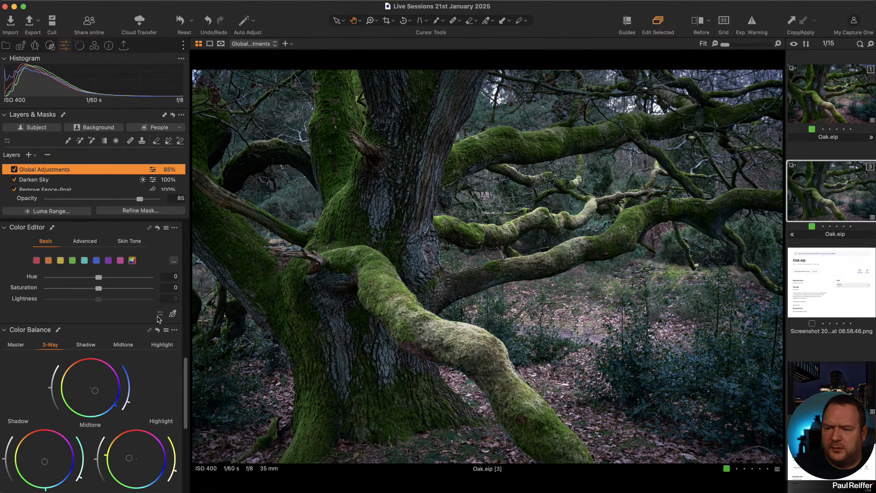
left_click(173, 313)
left_click(350, 116)
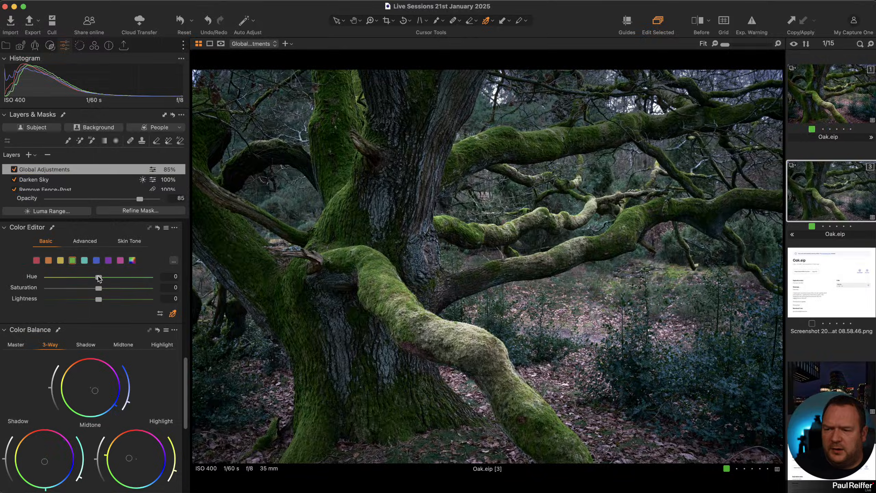
left_click_drag(99, 278, 99, 303)
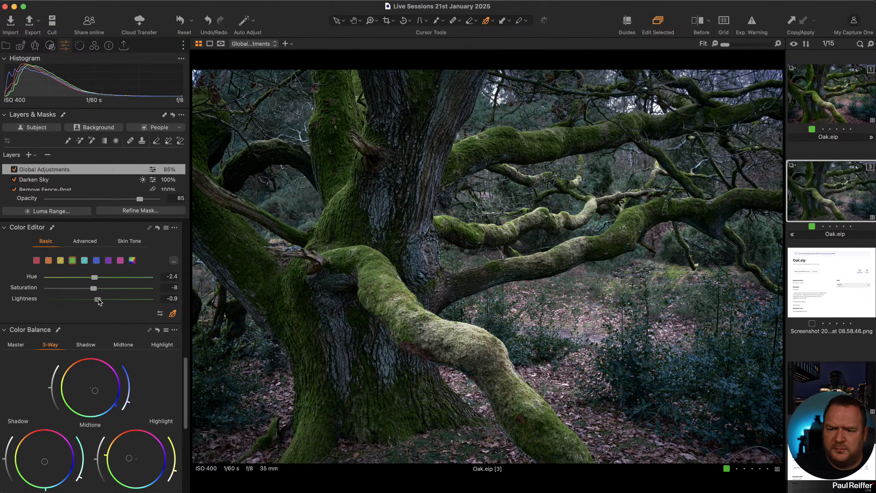
- Warm the Global Adjustments layer's white balance to 4776 Kelvin and compare the oak with its unedited version in the Before/After split view
key("y")
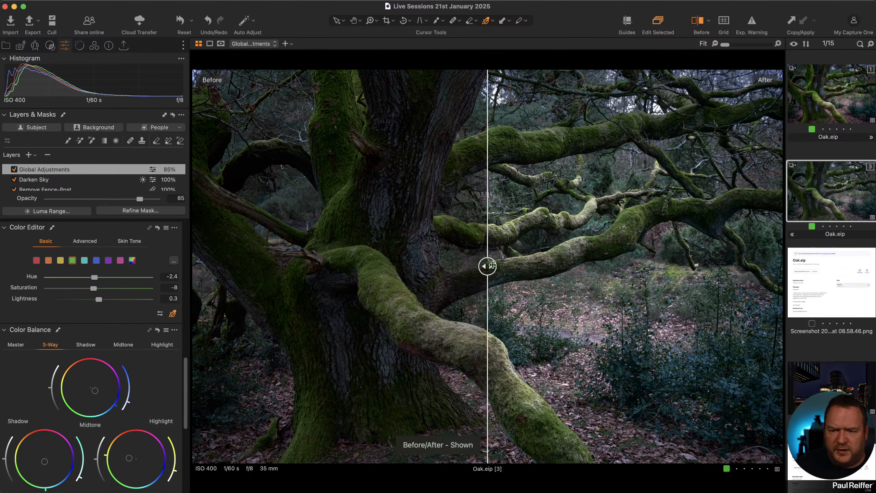
left_click_drag(482, 265, 166, 313)
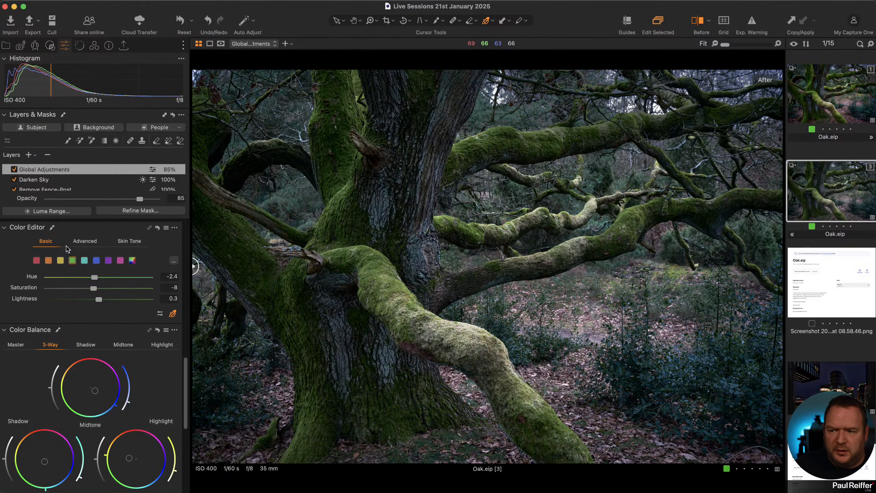
scroll(67, 248, "up", 10)
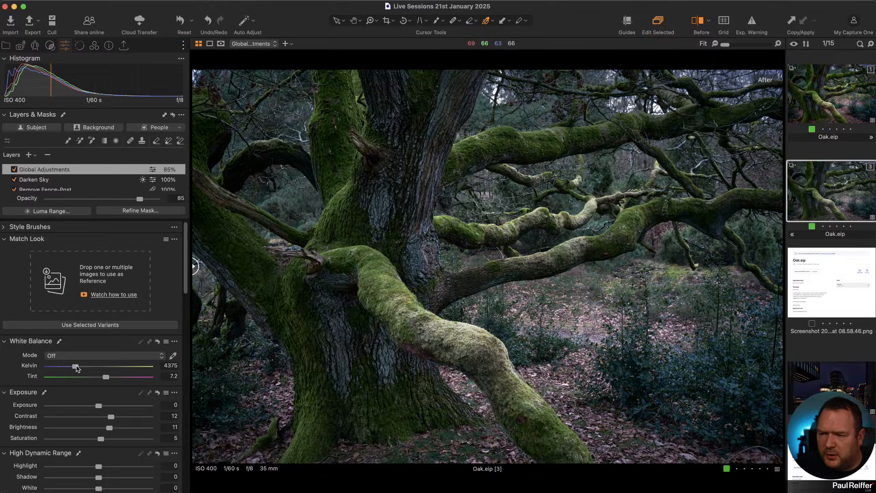
left_click_drag(76, 368, 80, 369)
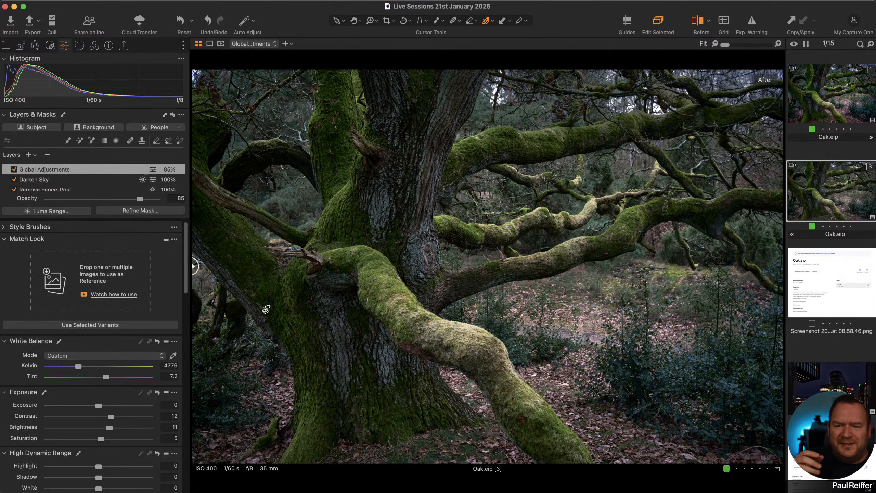
left_click_drag(195, 264, 459, 266)
left_click_drag(466, 311, 199, 312)
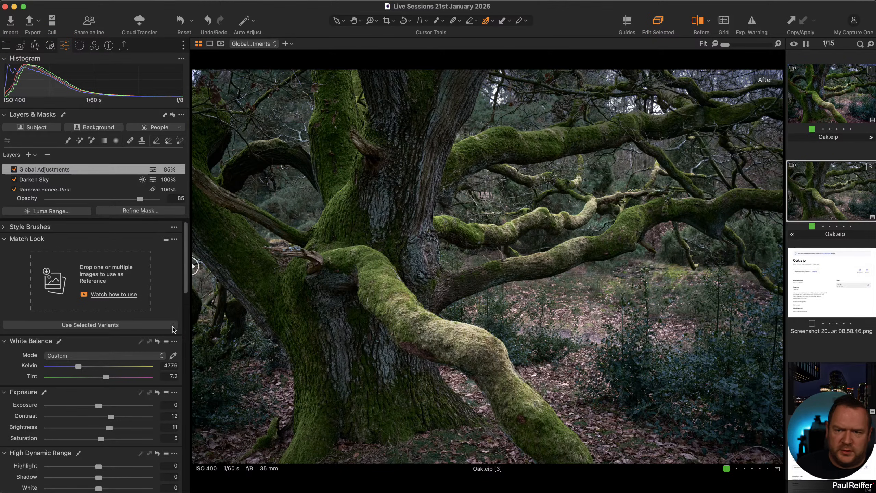
- Compare the first oak variant with the regraded third one, and examine the first variant's bark and moss at 100%
left_click(824, 108)
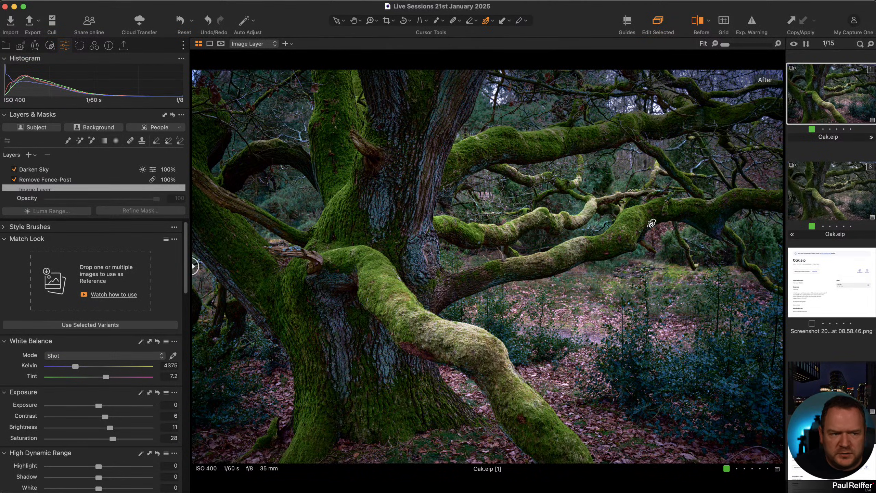
left_click(838, 200)
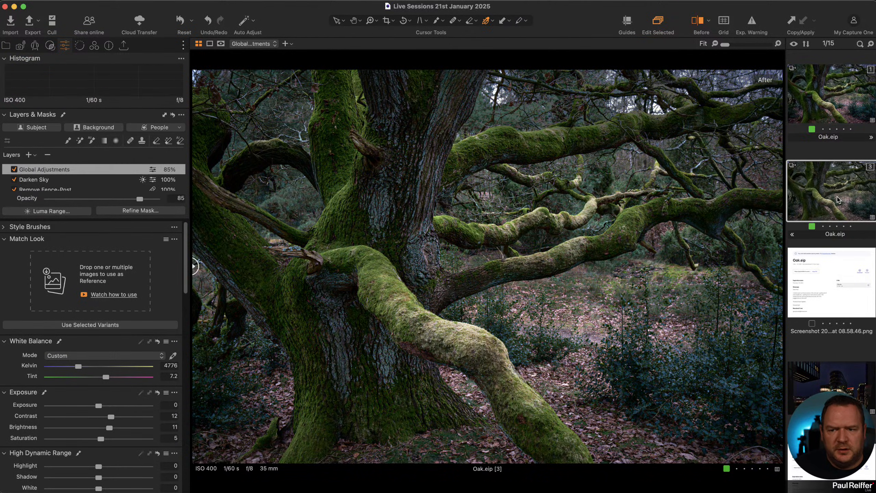
left_click(846, 95)
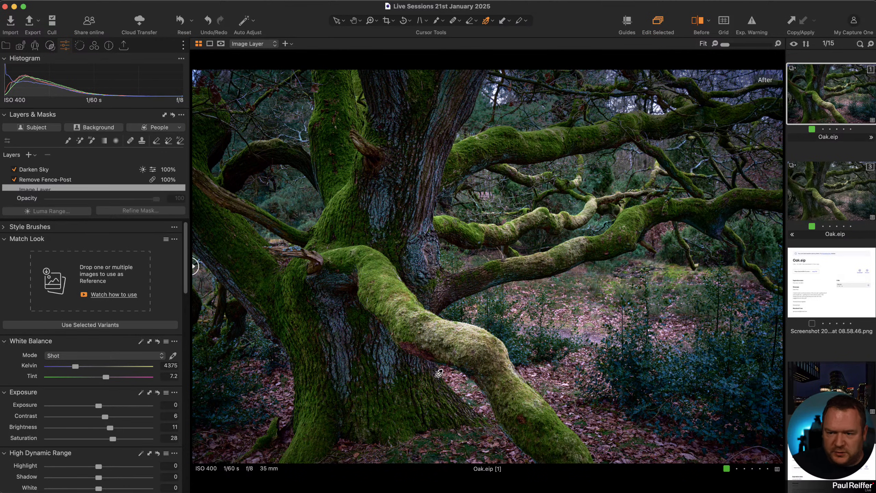
key("h")
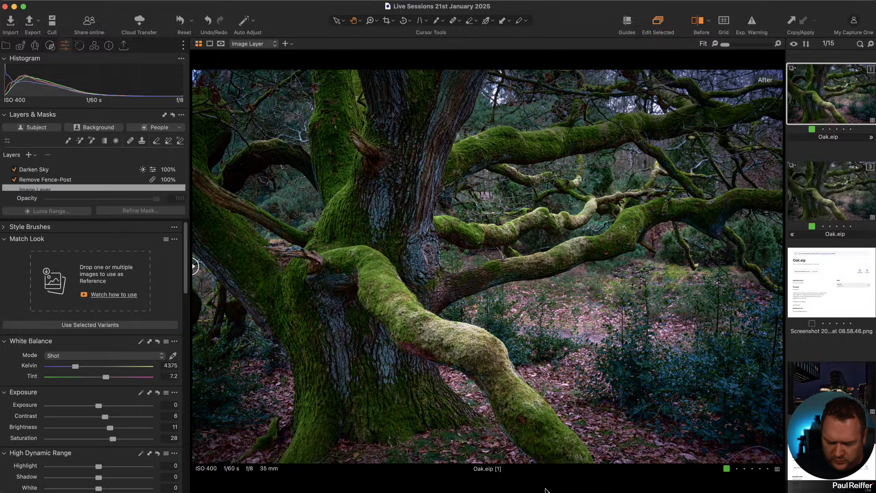
left_click(540, 397)
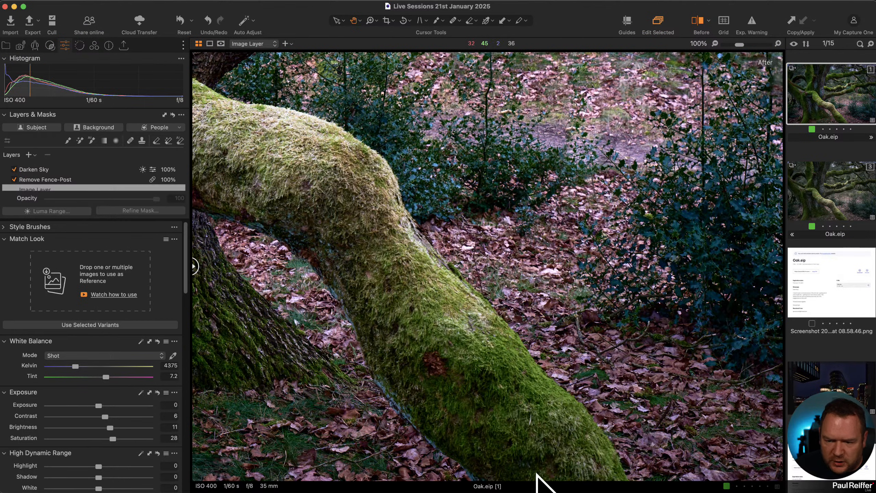
left_click_drag(294, 121, 657, 463)
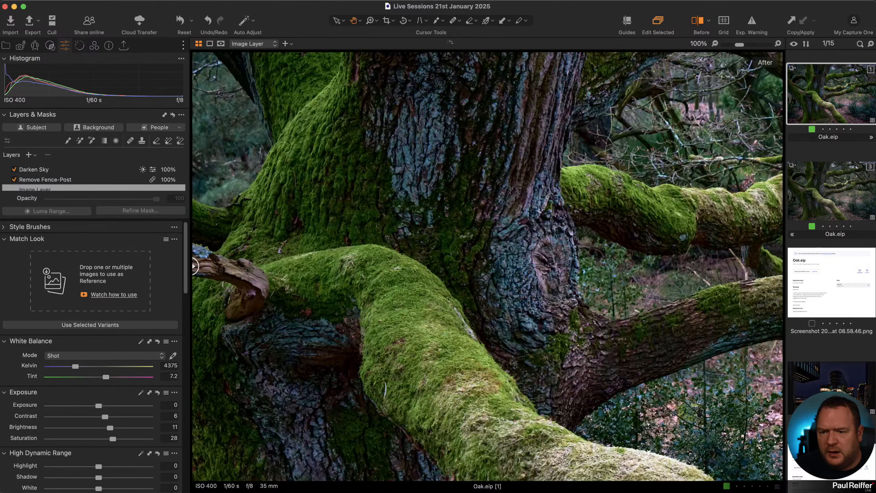
- Examine the trunk and upper branches of the first oak variant at 100%, with the Darken Sky layer off and on
left_click_drag(426, 215, 487, 450)
left_click_drag(676, 145, 583, 186)
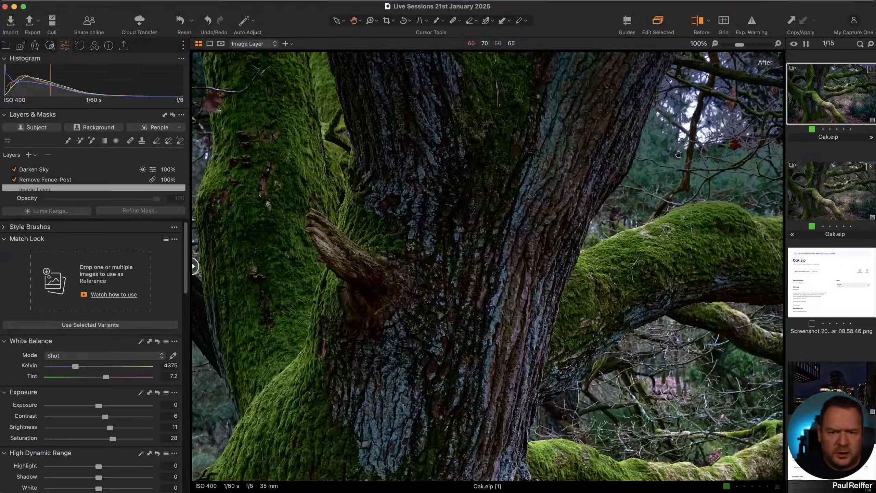
left_click_drag(679, 155, 577, 145)
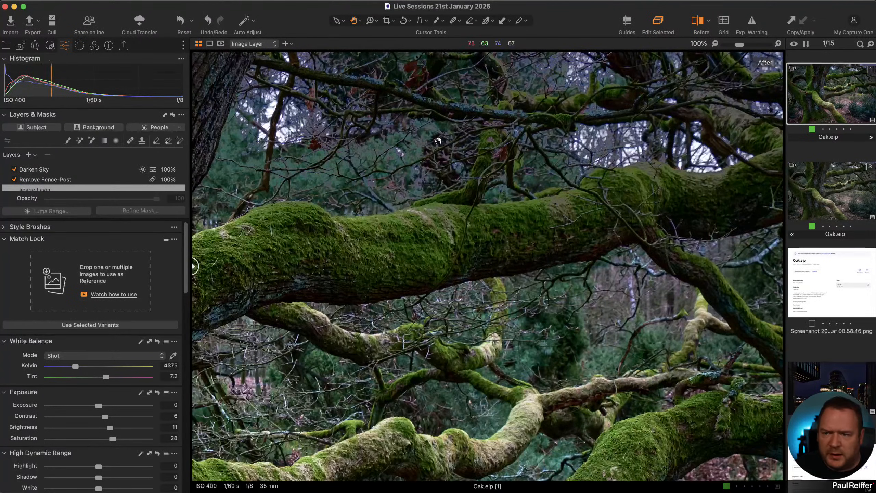
left_click(90, 170)
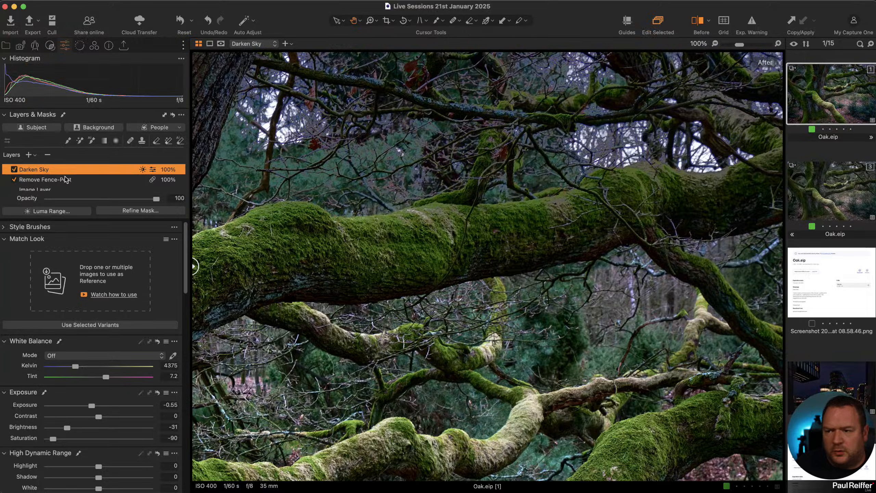
left_click(14, 169)
left_click(14, 169)
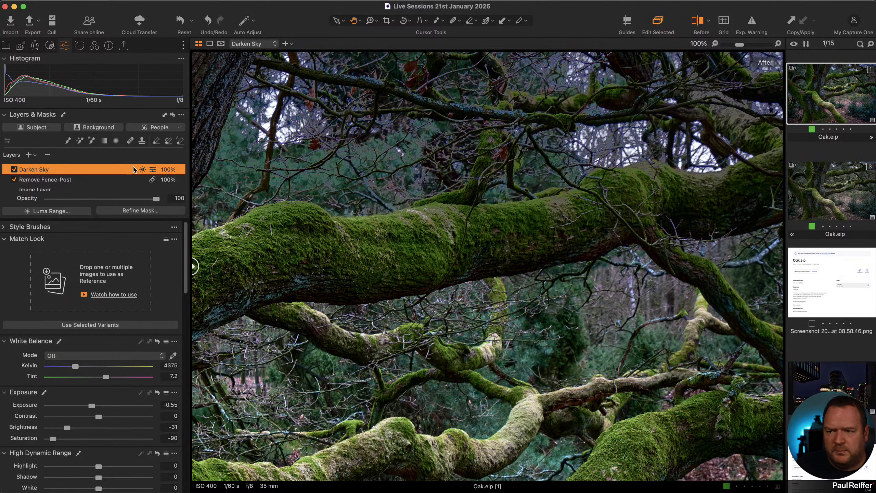
- Restrict the Darken Sky layer's luma range to start at 202 with a lower falloff of 131, and raise its radius
left_click(52, 211)
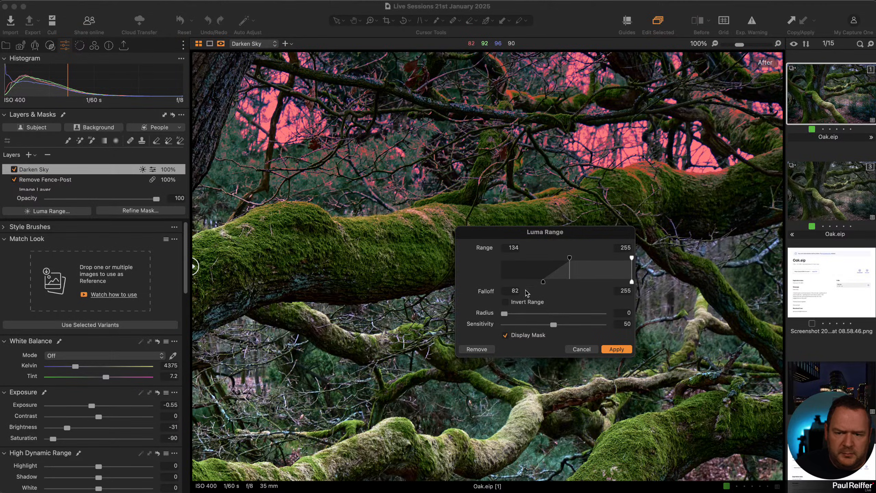
left_click_drag(544, 284, 541, 283)
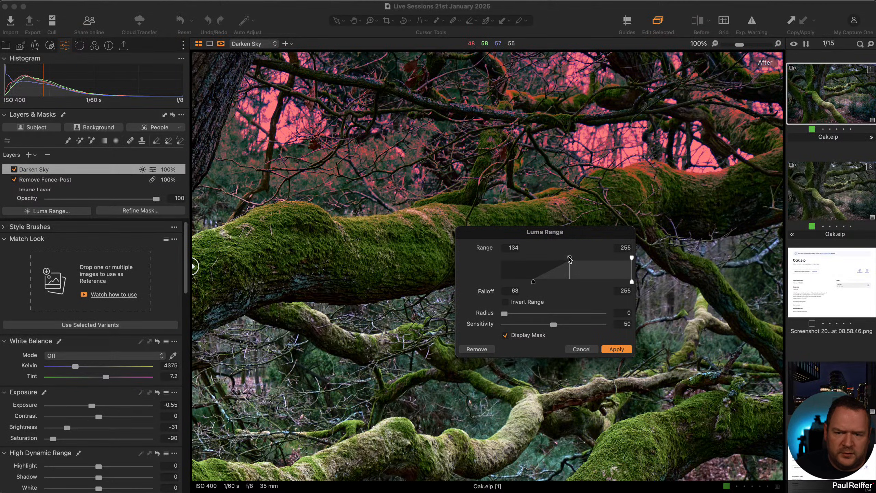
left_click_drag(571, 258, 606, 261)
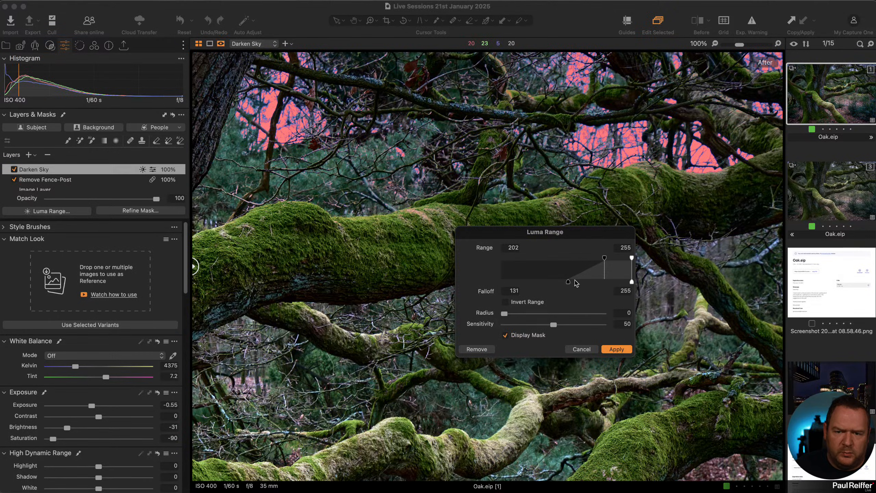
left_click_drag(515, 311, 559, 325)
left_click(605, 350)
key("m")
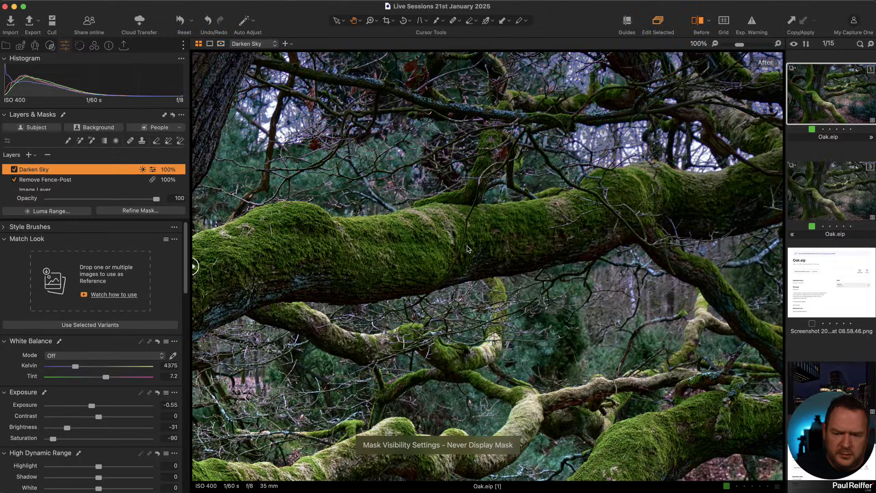
key("m")
key("m")
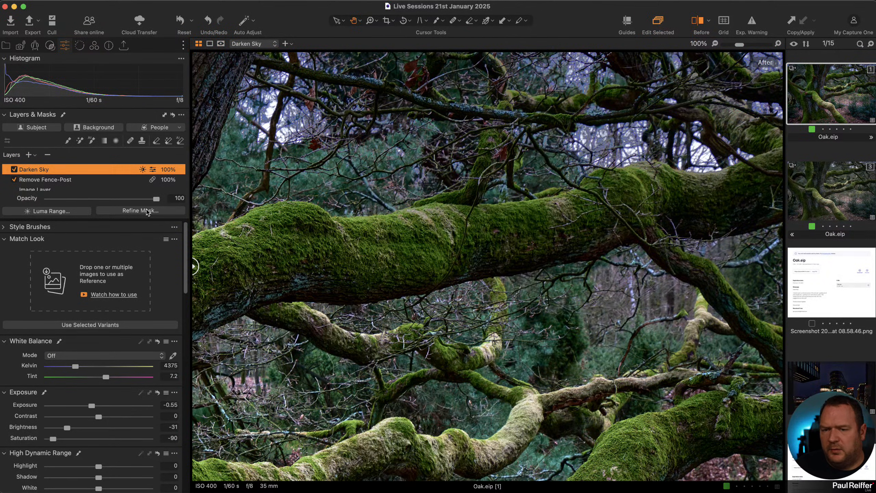
- Rasterize the Darken Sky mask and refine it with a radius of 300, inspecting the result as a grayscale mask
right_click(114, 172)
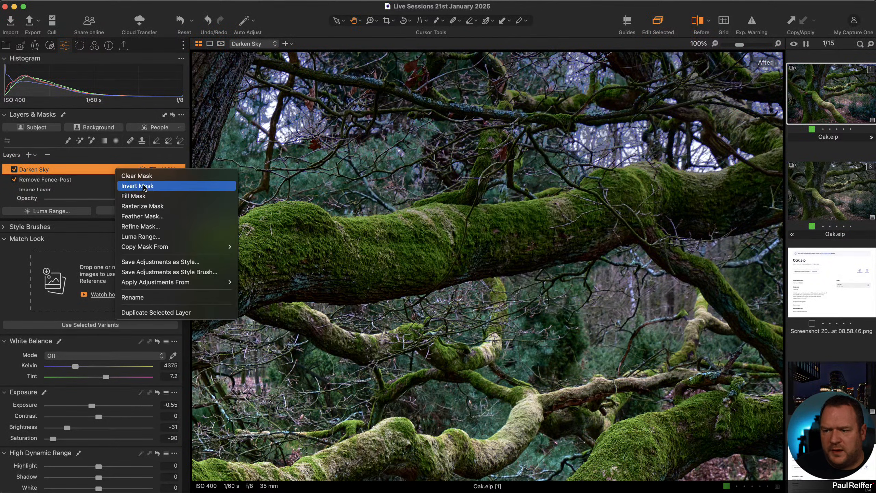
left_click(154, 206)
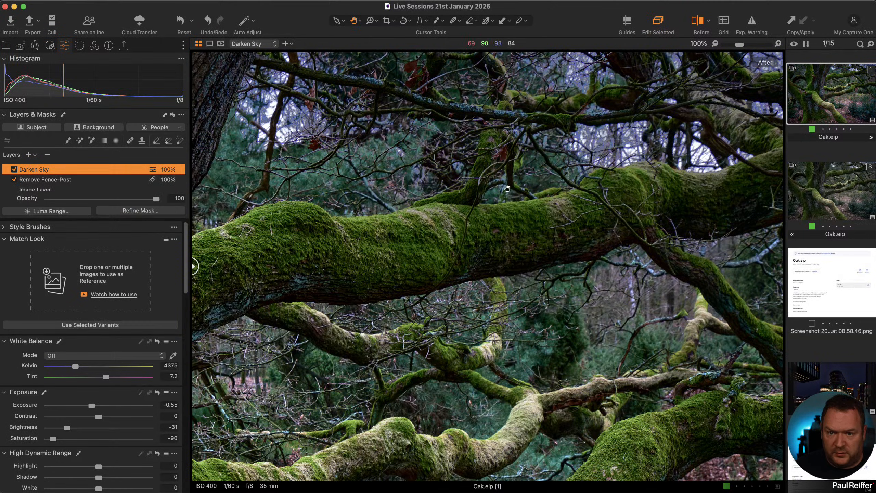
left_click(139, 211)
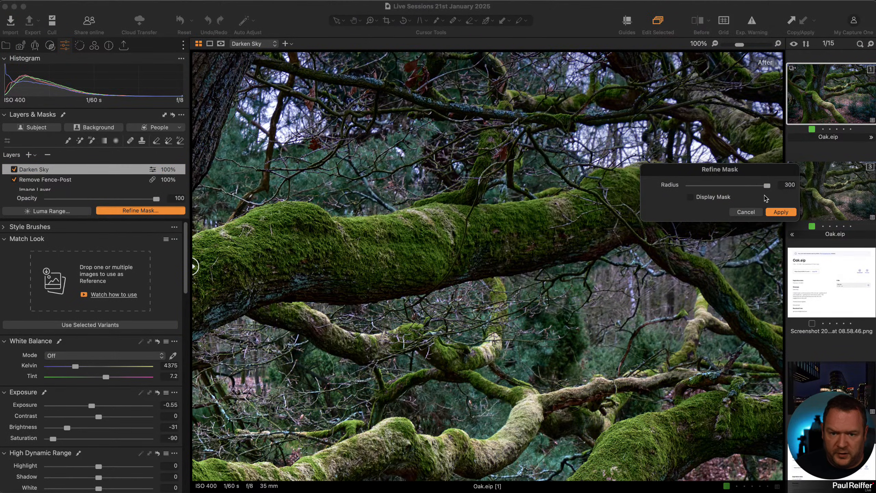
left_click(746, 210)
key("alt+m")
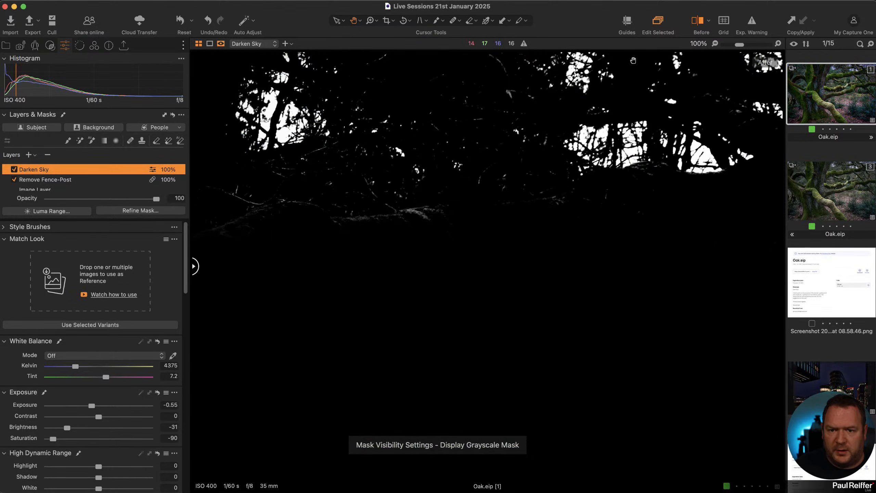
left_click(137, 209)
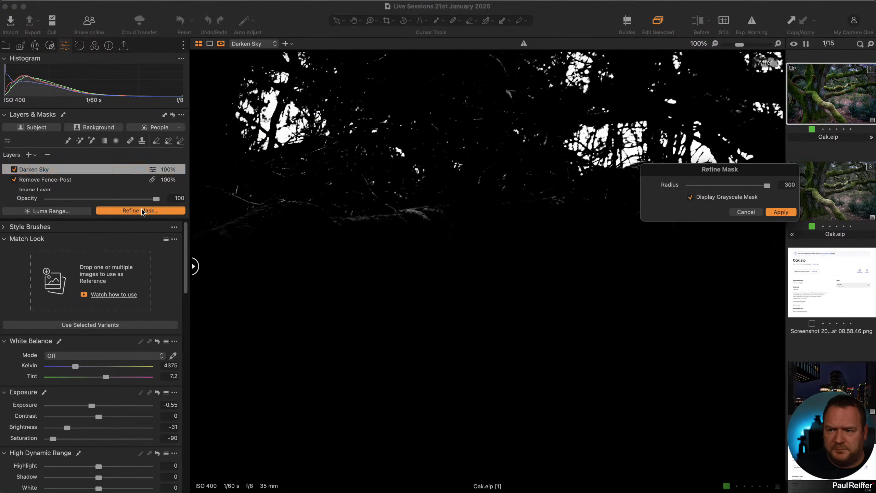
left_click(781, 212)
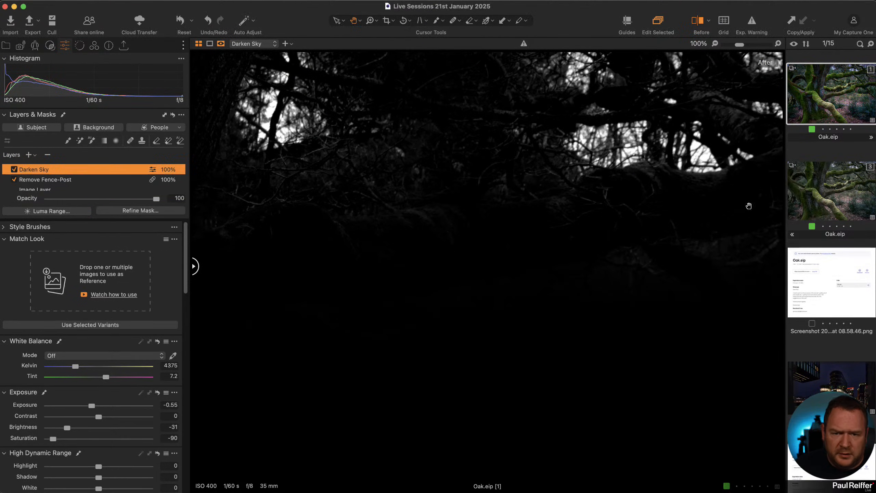
key("alt+m")
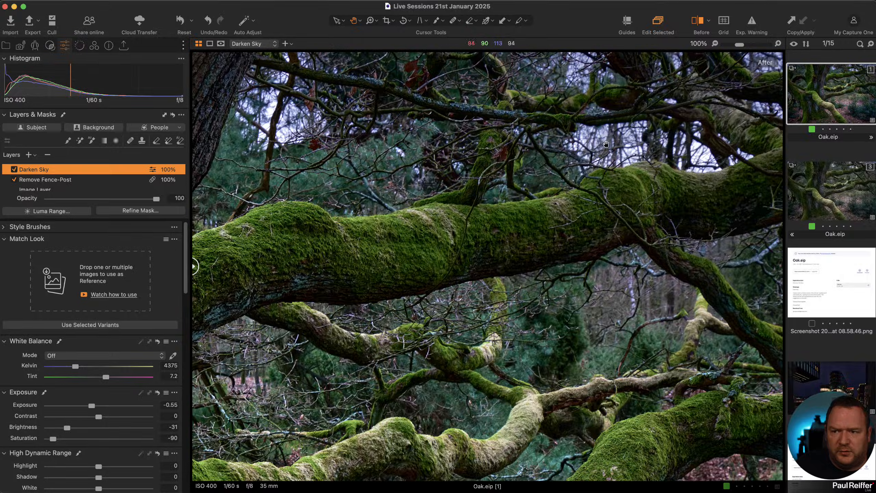
- Try rasterizing the Global Adjustments mask on the third oak variant and refining it with a radius of 300, and undo both
left_click(823, 186)
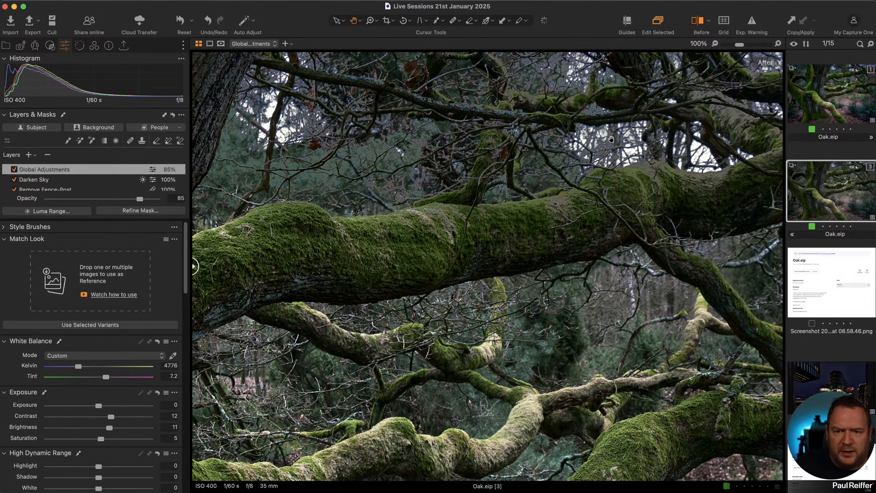
right_click(121, 170)
left_click(162, 206)
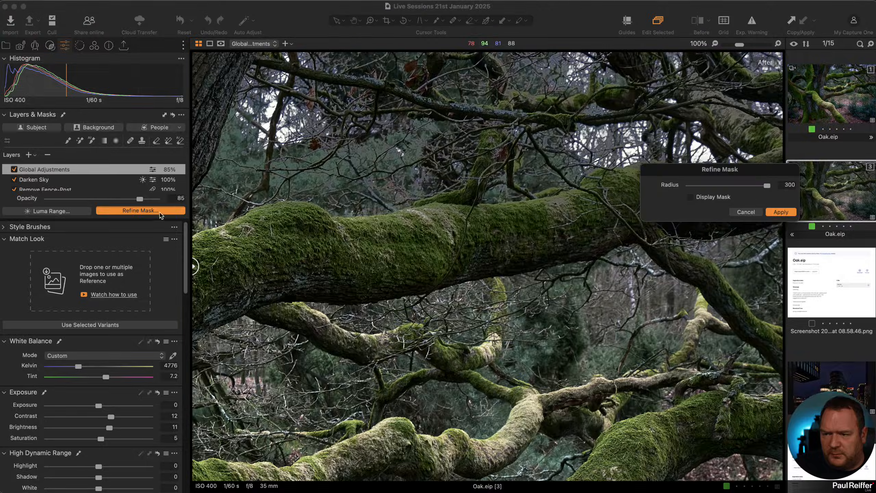
left_click(779, 212)
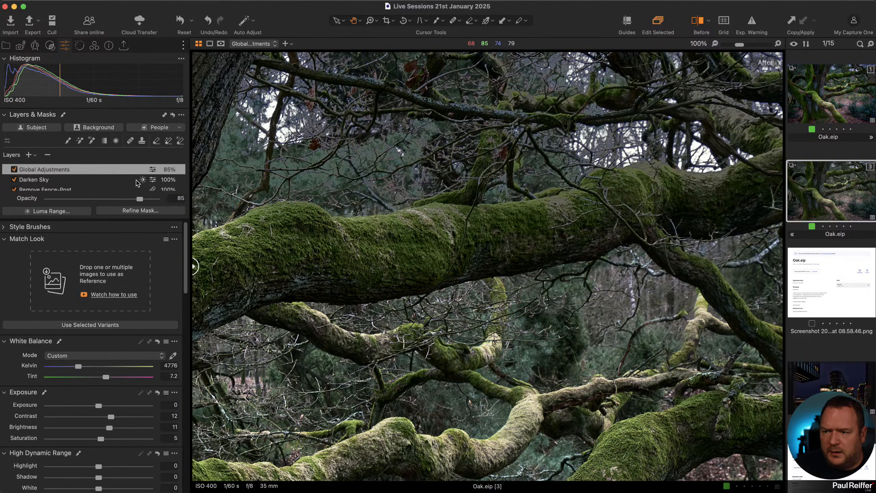
key("super+z")
key("super+z")
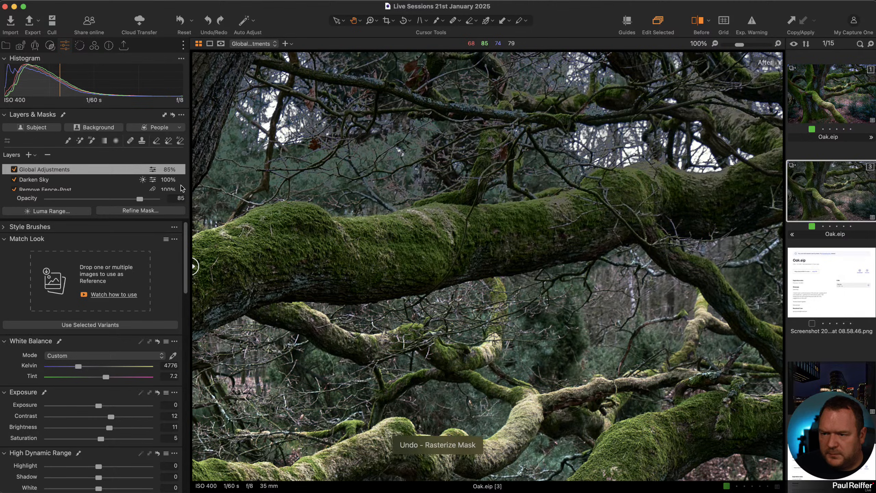
- Set the third variant's Darken Sky luma range to start at 209, with a lower falloff of 119 and a radius of 2.8
key("m")
key("m")
left_click(133, 180)
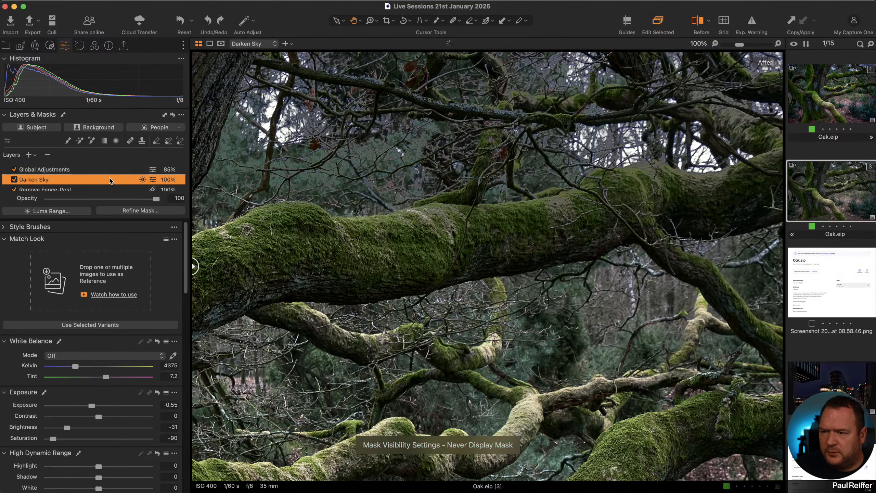
right_click(133, 179)
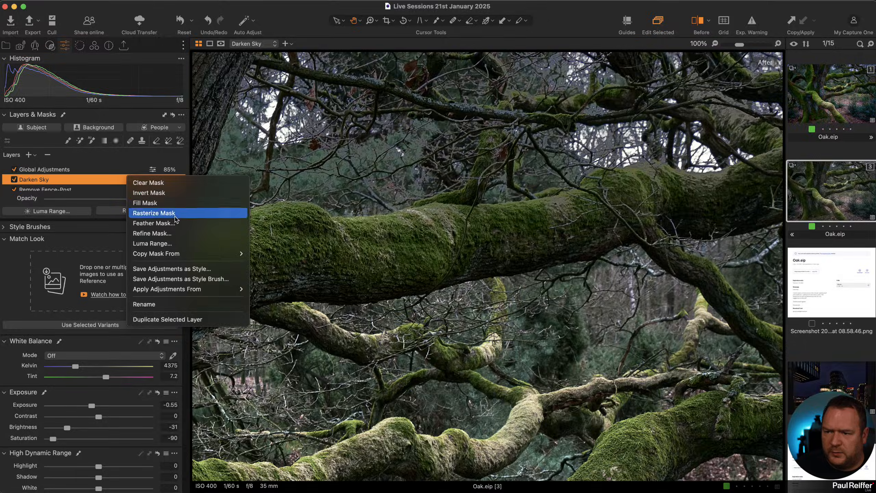
left_click(64, 216)
left_click(52, 211)
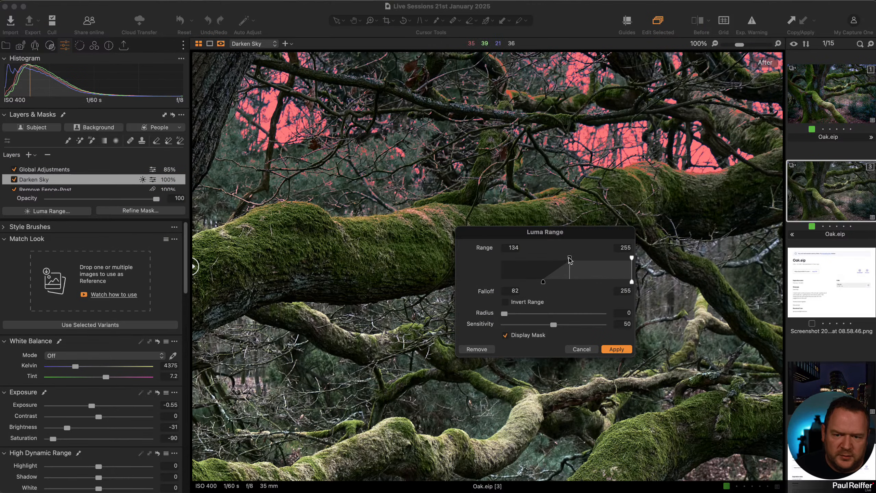
left_click_drag(569, 260, 562, 282)
left_click_drag(517, 313, 527, 314)
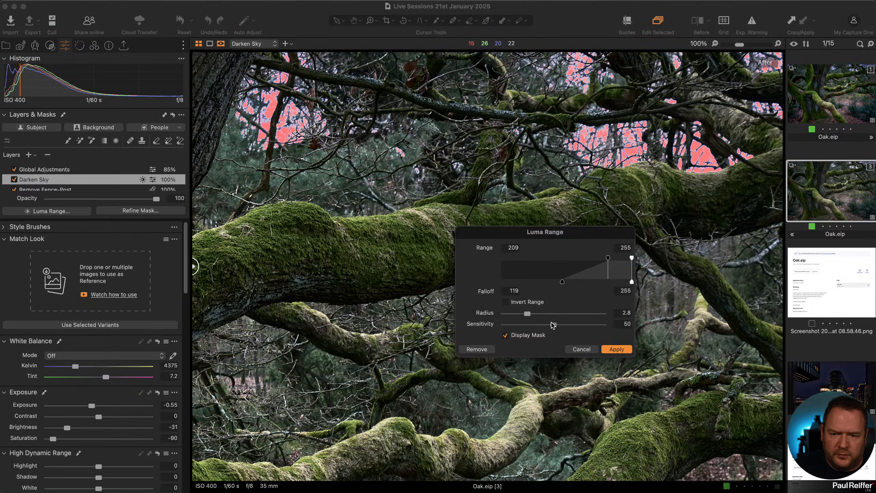
left_click(617, 349)
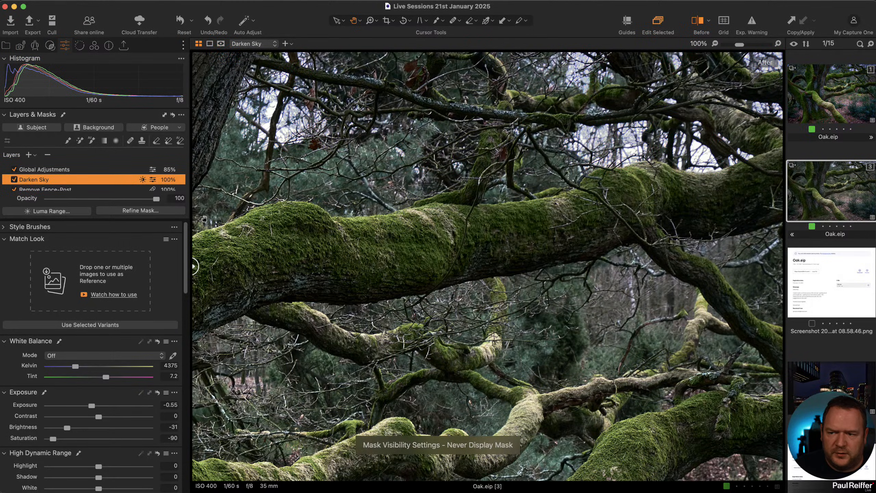
- Rasterize the third variant's Darken Sky mask and refine its edges
right_click(117, 186)
left_click(140, 211)
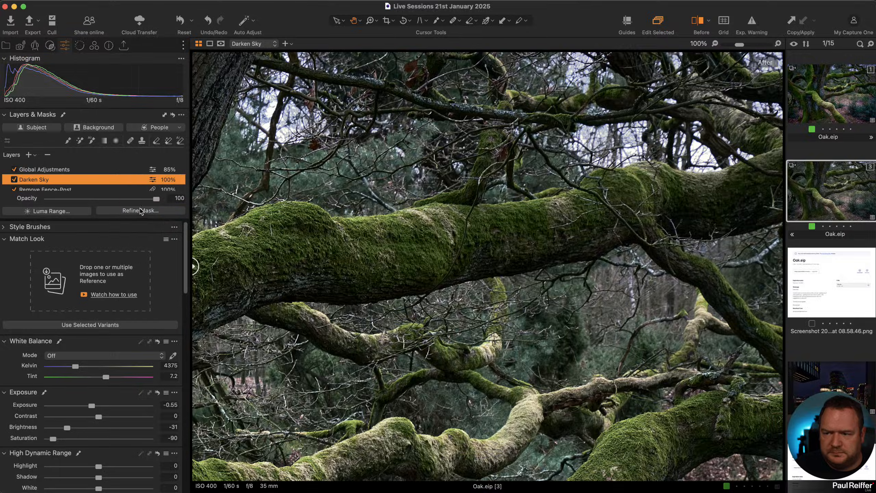
left_click(141, 210)
left_click(782, 211)
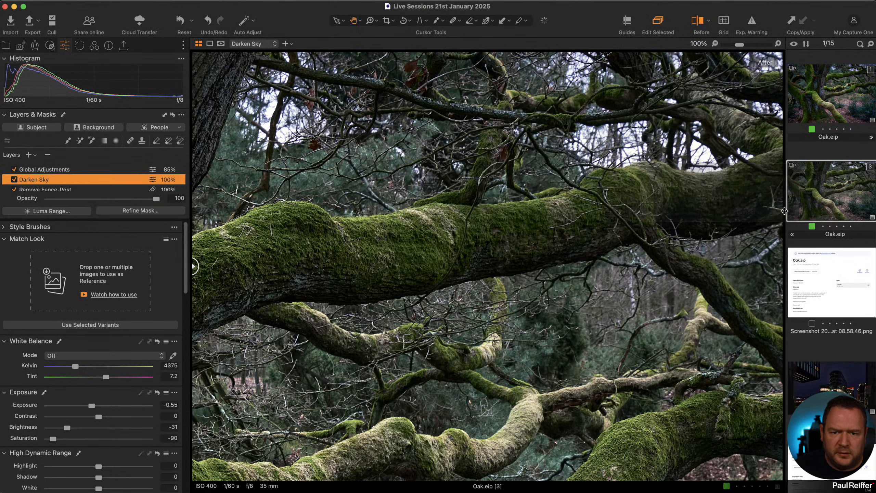
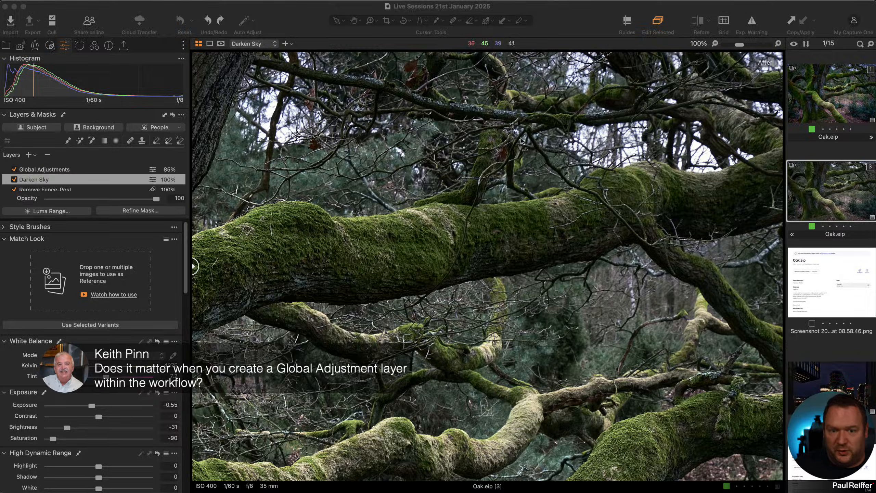
- Compare the first and third oak variants singly and together, with and without the Before/After split, and return to the third variant alone
double_click(526, 187)
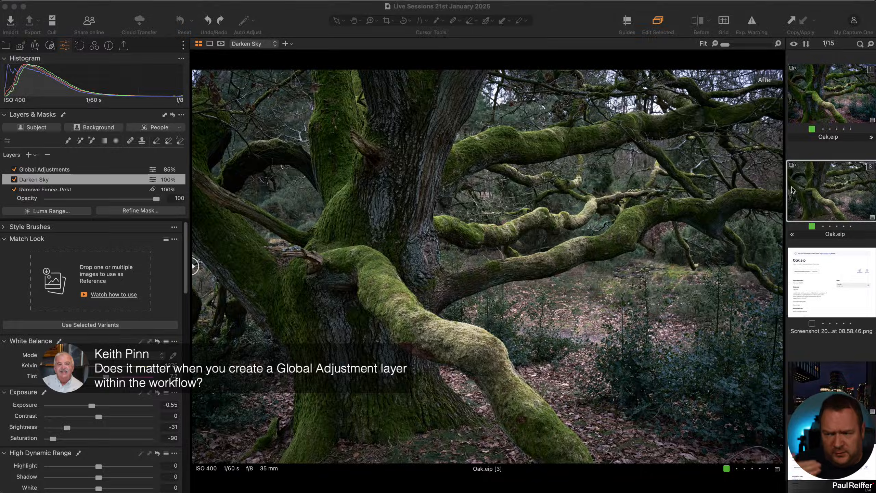
left_click(835, 92)
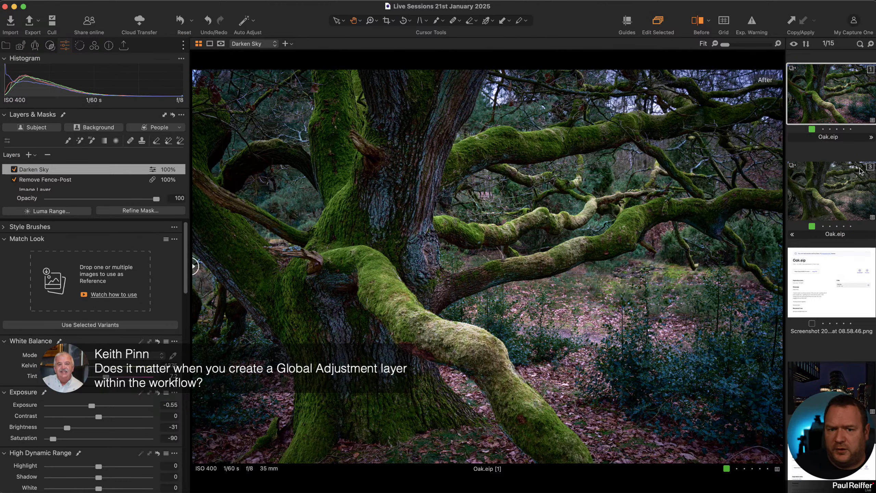
left_click(848, 198)
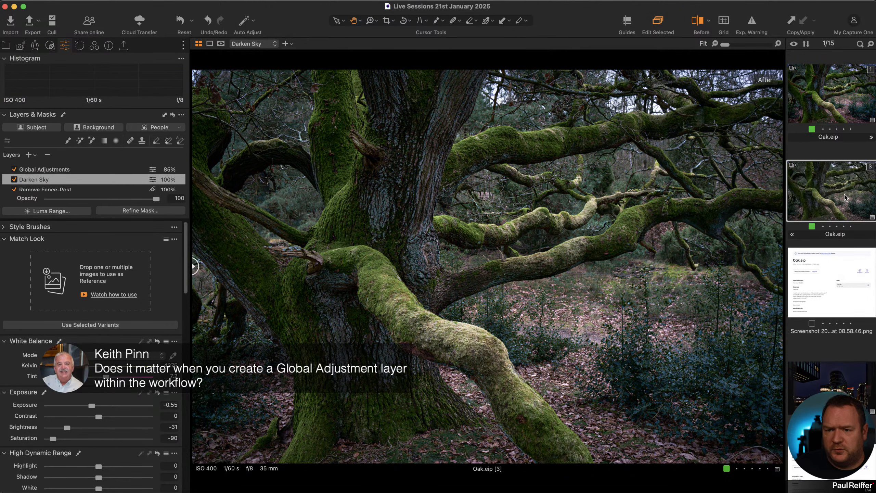
left_click(835, 97, "super")
key("y")
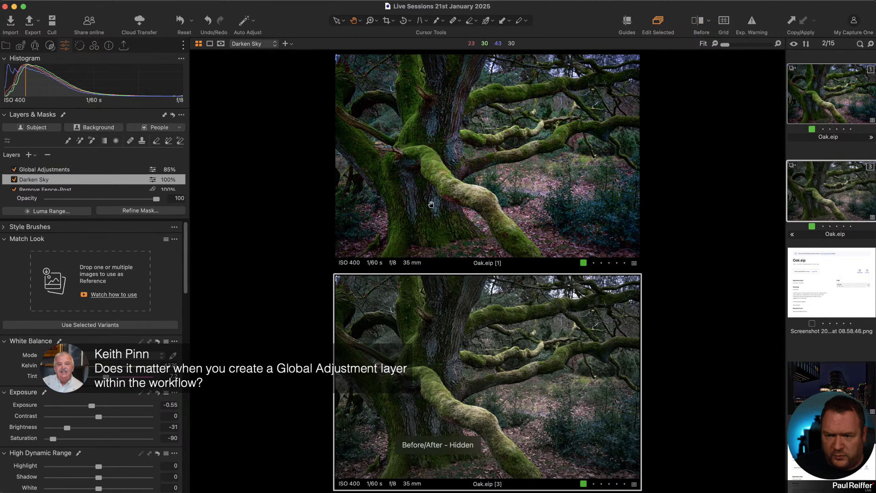
left_click_drag(489, 161, 437, 181)
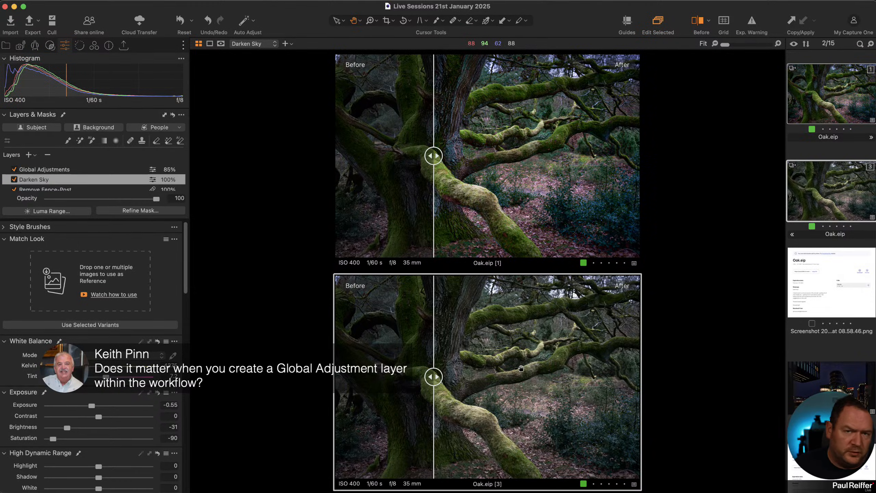
left_click(795, 234)
left_click(831, 195)
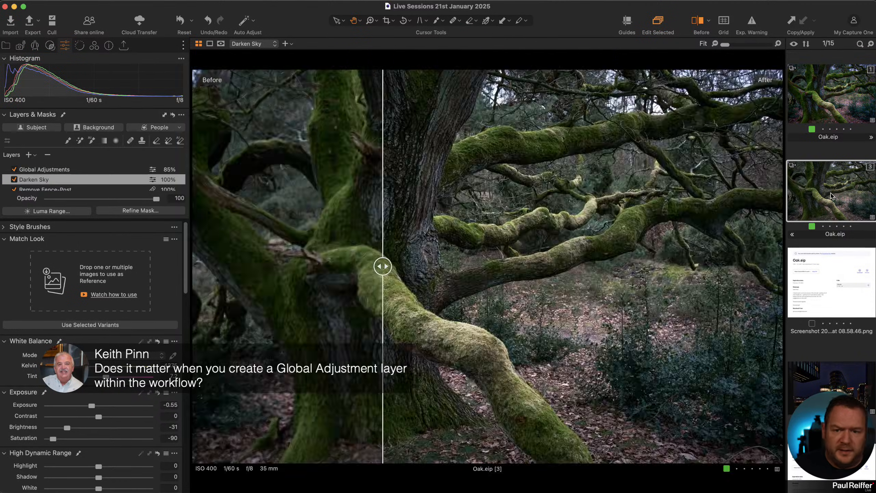
key("y")
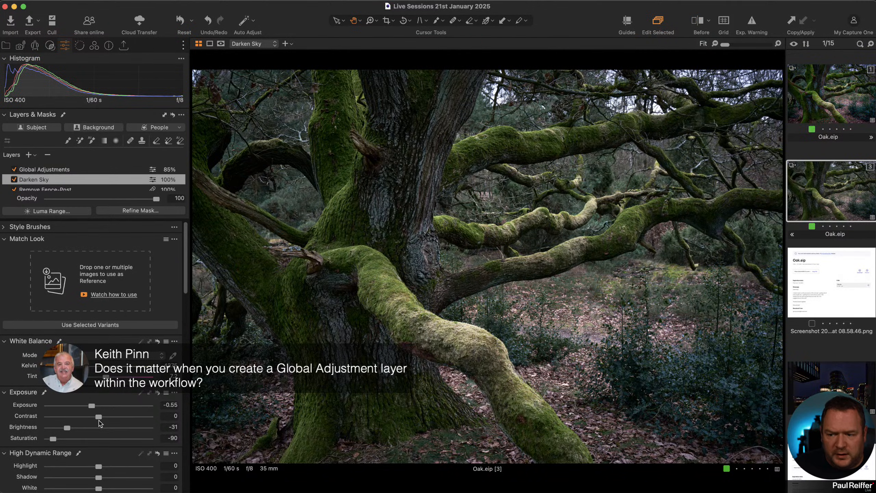
- On the third oak variant's Global Adjustments layer, set Brightness to 15 and Shadow to -8
left_click(51, 170)
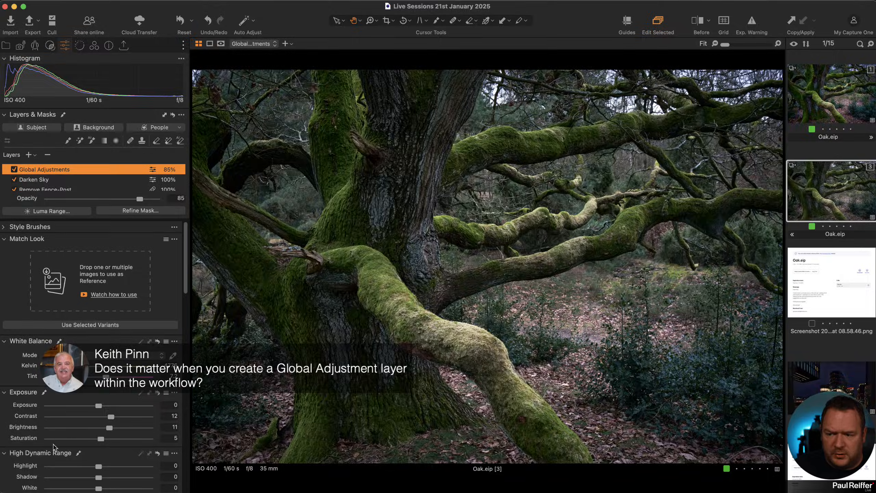
left_click_drag(109, 428, 116, 429)
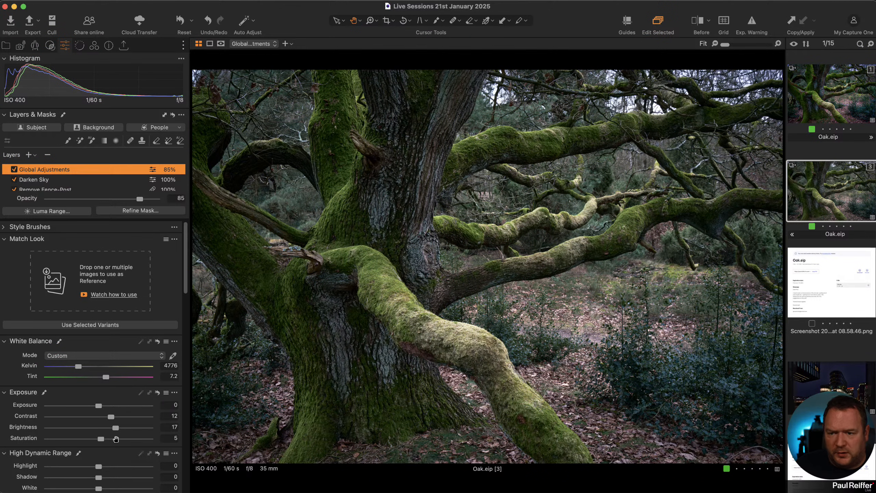
left_click_drag(112, 425, 111, 426)
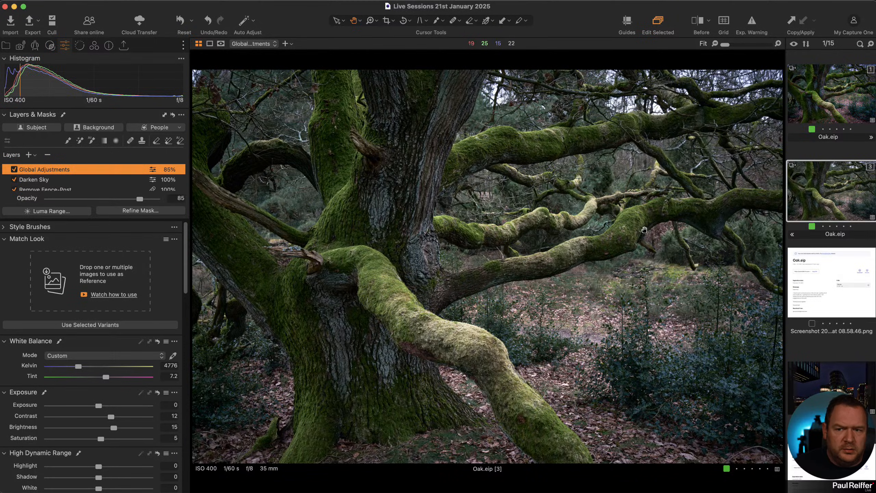
left_click_drag(92, 480, 95, 480)
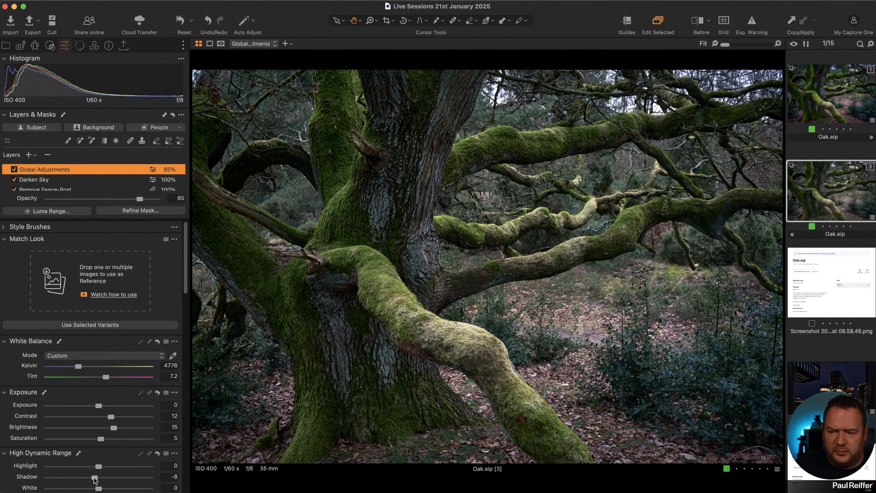
- Compare the first oak variant with the regraded third variant, finishing on the third
left_click(840, 96)
left_click(846, 192)
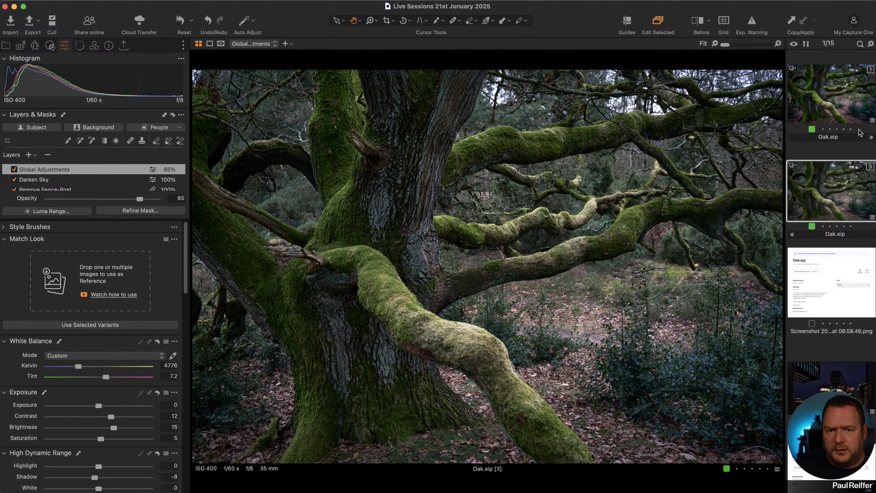
left_click(830, 87)
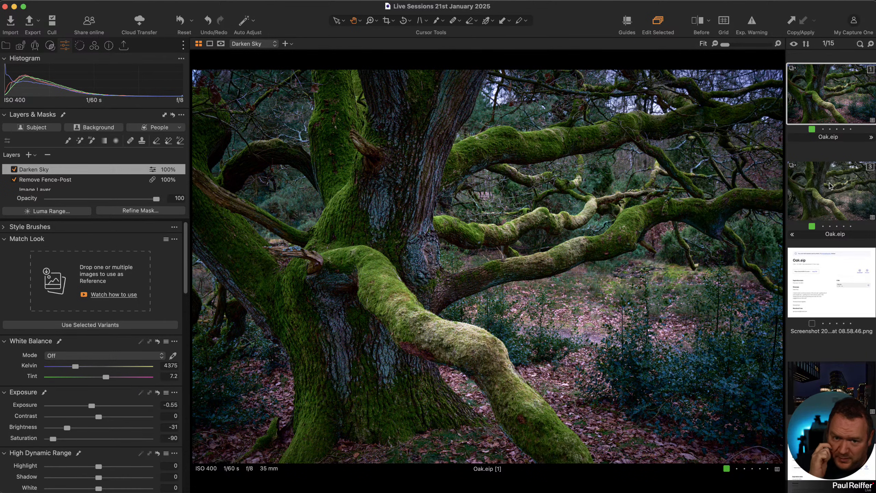
left_click(830, 194)
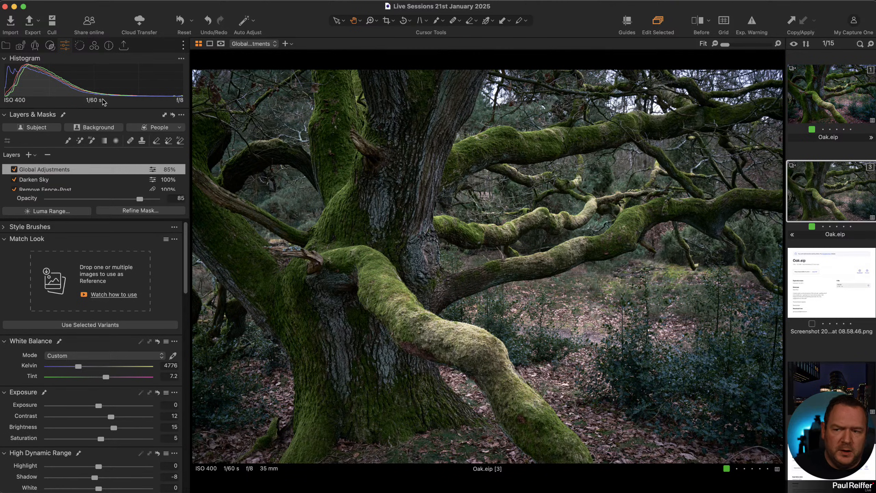
- Open the library and review the corella, oak and yellow flower albums in turn
left_click(7, 45)
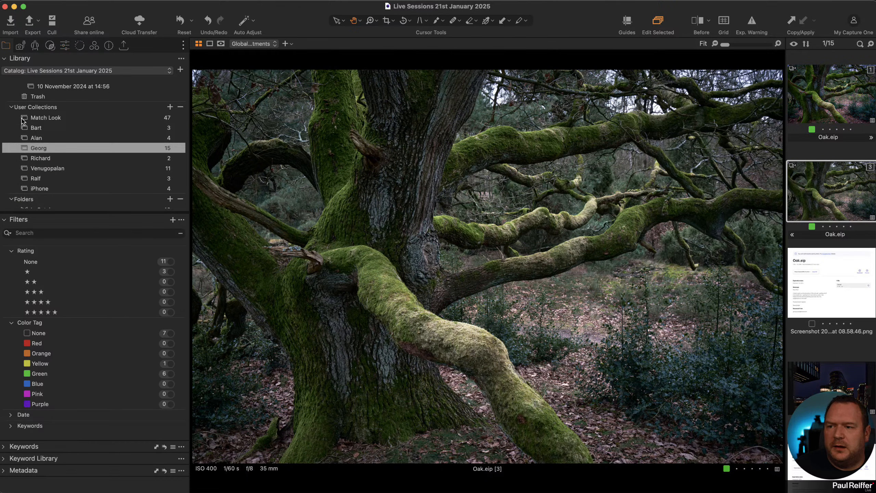
left_click(64, 161)
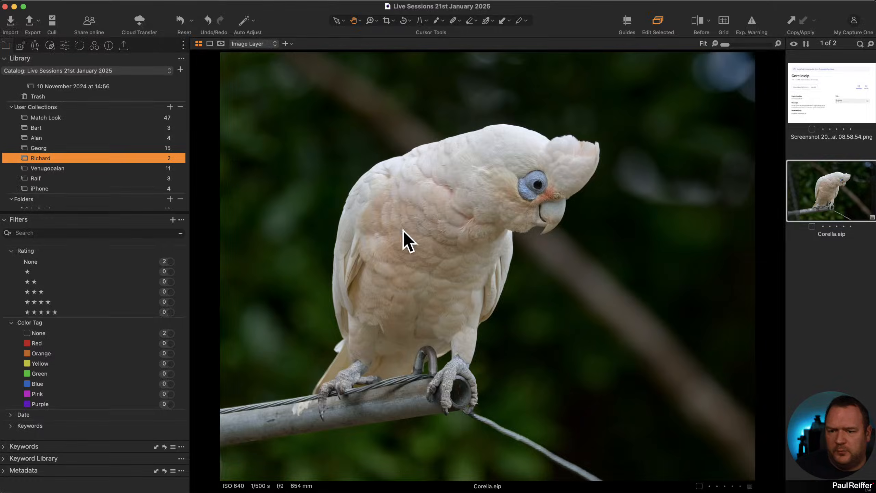
left_click(55, 151)
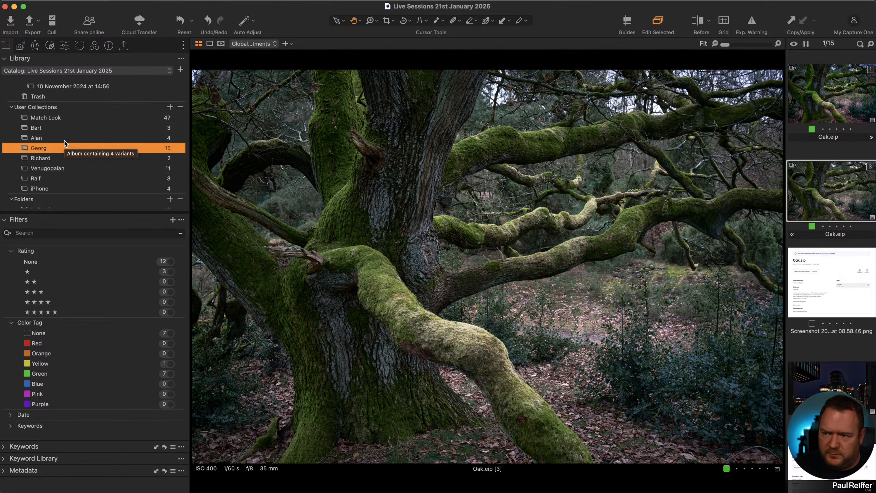
left_click(65, 141)
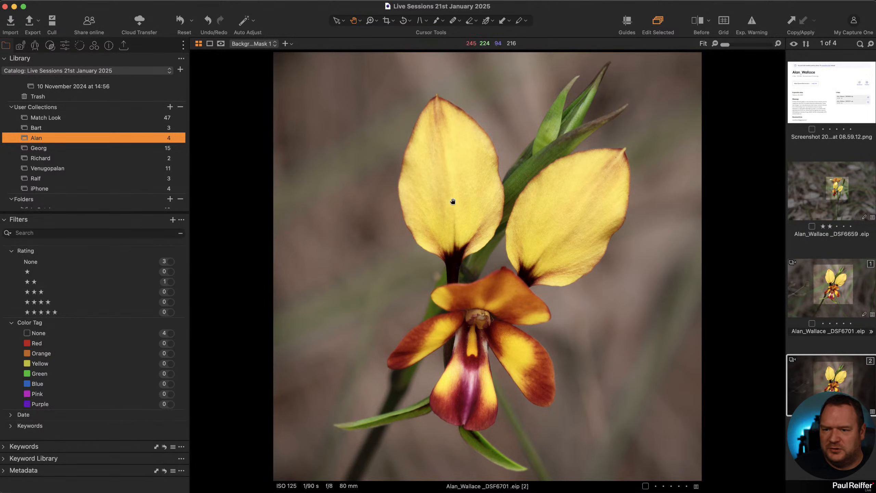
- Open the sunset album and compare its two DSD02275.eip variants individually, finishing on the first
left_click(54, 131)
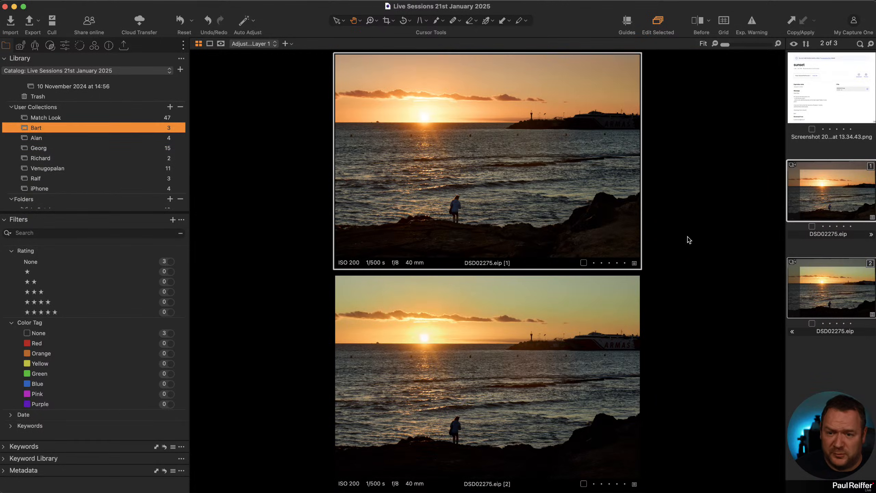
left_click(843, 253)
left_click(836, 204)
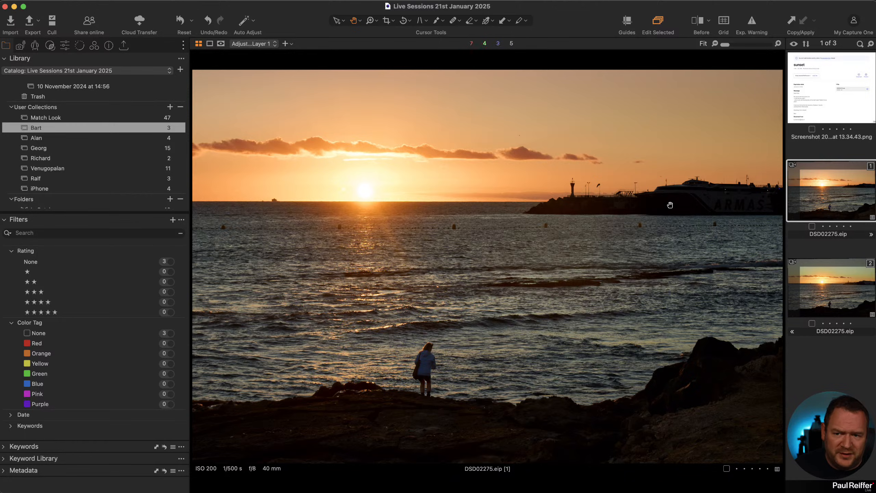
left_click(855, 297)
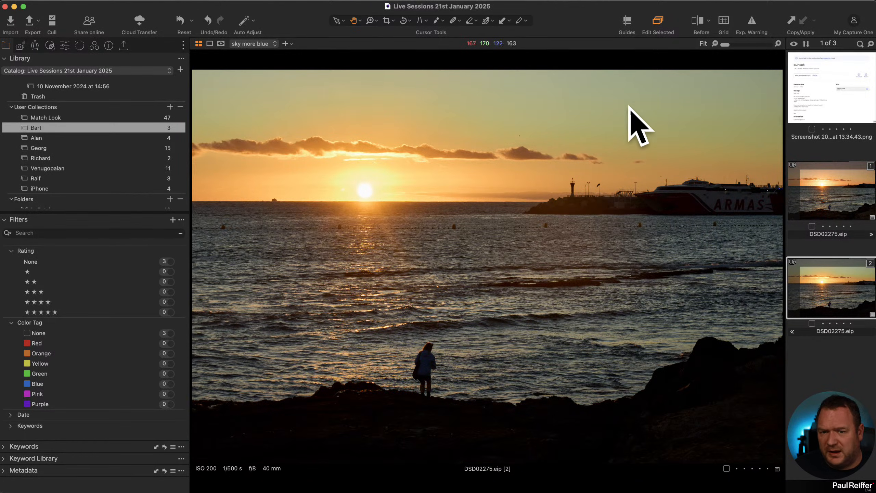
left_click(830, 195)
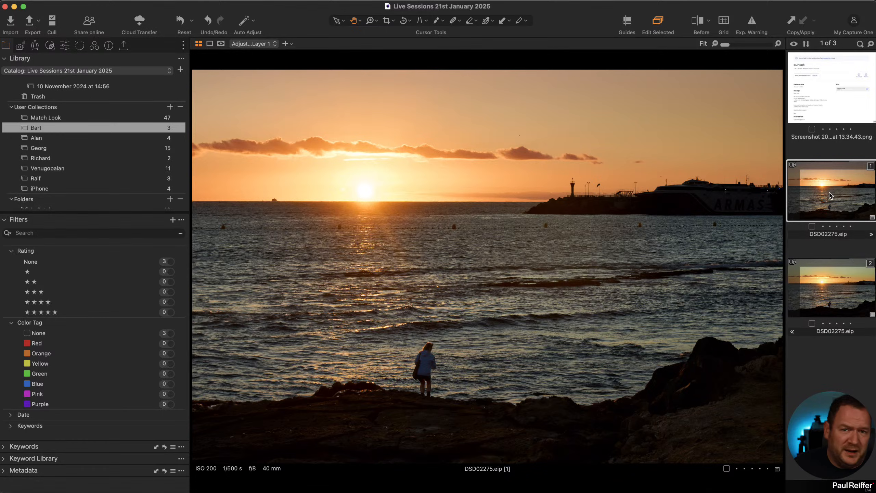
- Switch between the yellow flower and sunset albums again, finishing on the flower's second variant
left_click(45, 138)
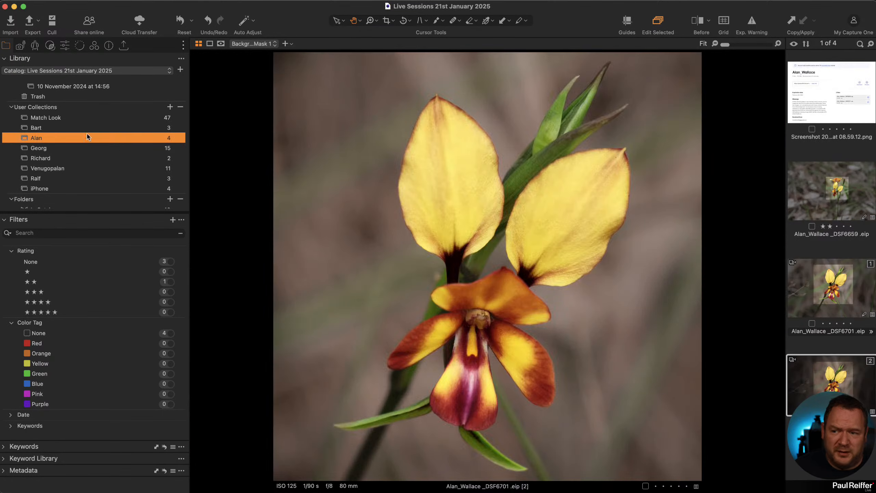
left_click(87, 127)
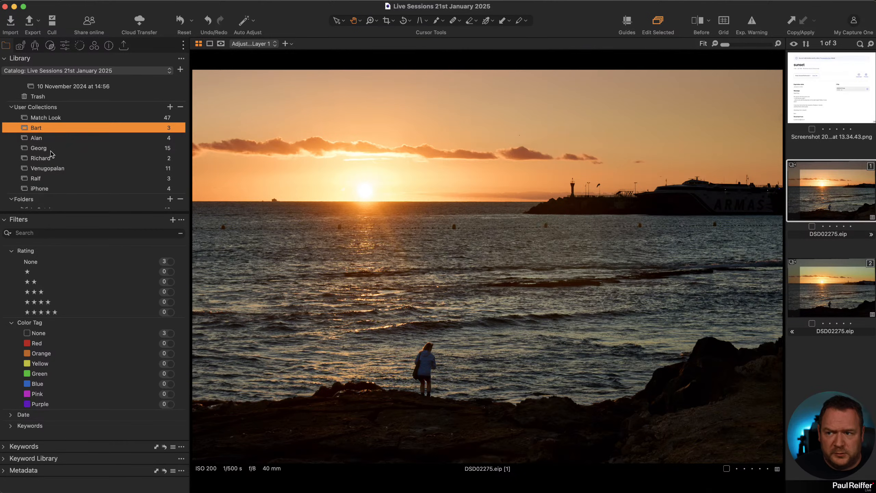
left_click(52, 139)
left_click(818, 393)
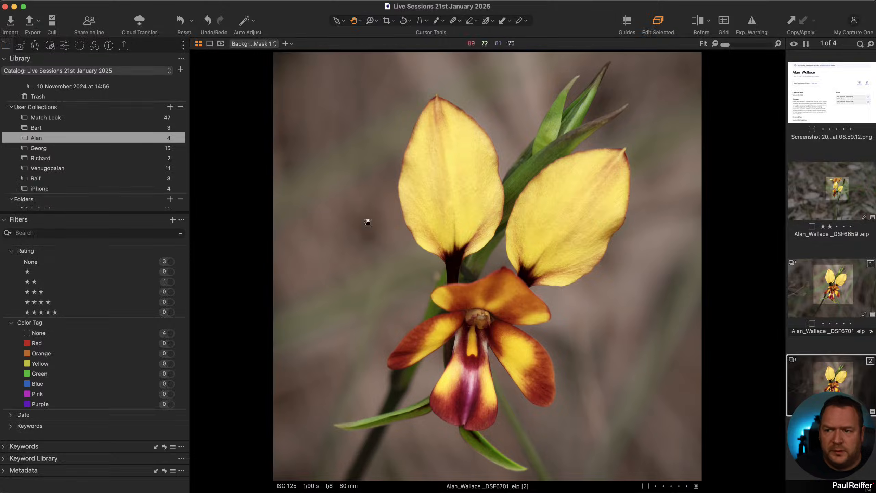
- Return to the oak album and view the first variant against the third, finishing on the third
left_click(51, 149)
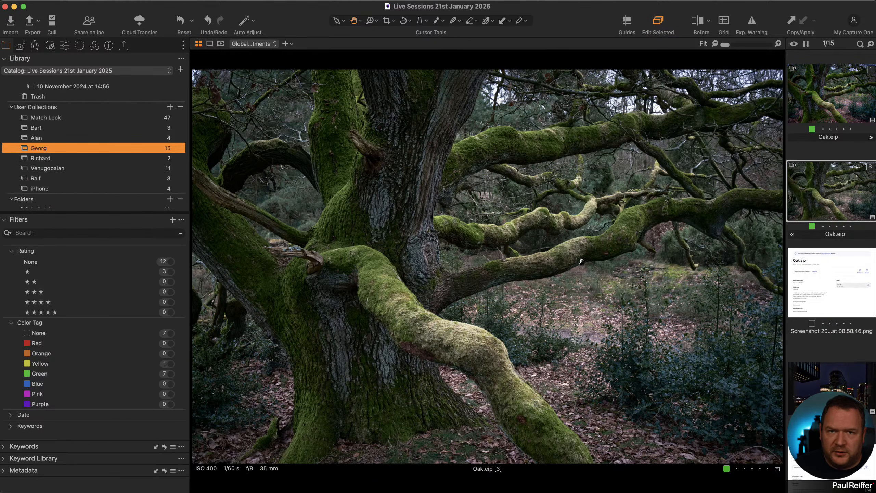
left_click(832, 106)
left_click(839, 186)
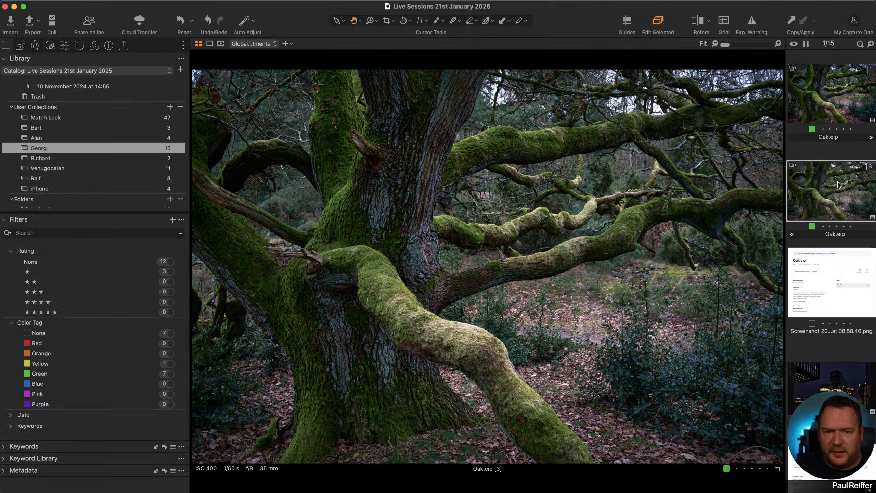